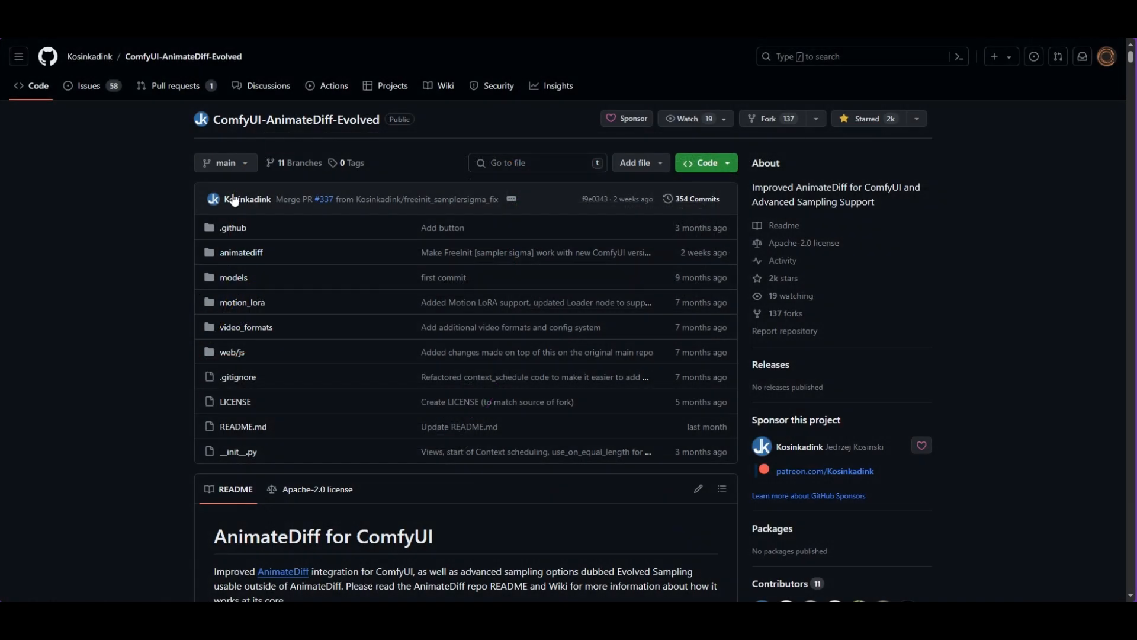
# - Switch the ComfyUI-AnimateDiff-Evolved repository view to the before-refactor-2 branch
pyautogui.click(221, 163)
pyautogui.click(274, 305)
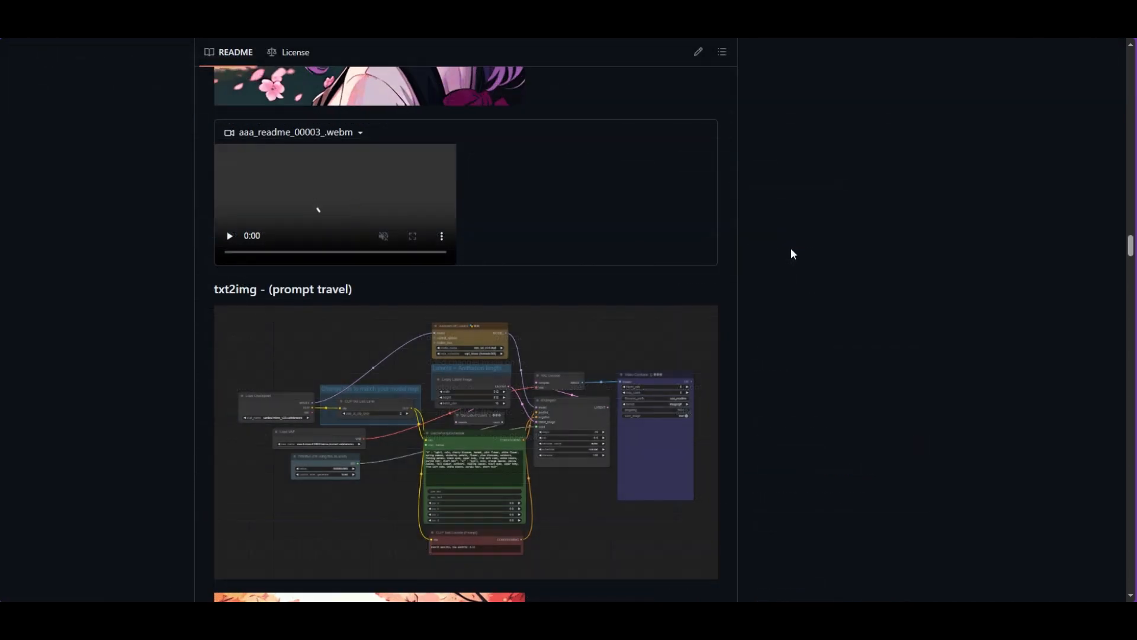
pyautogui.scroll(-1, 791, 248)
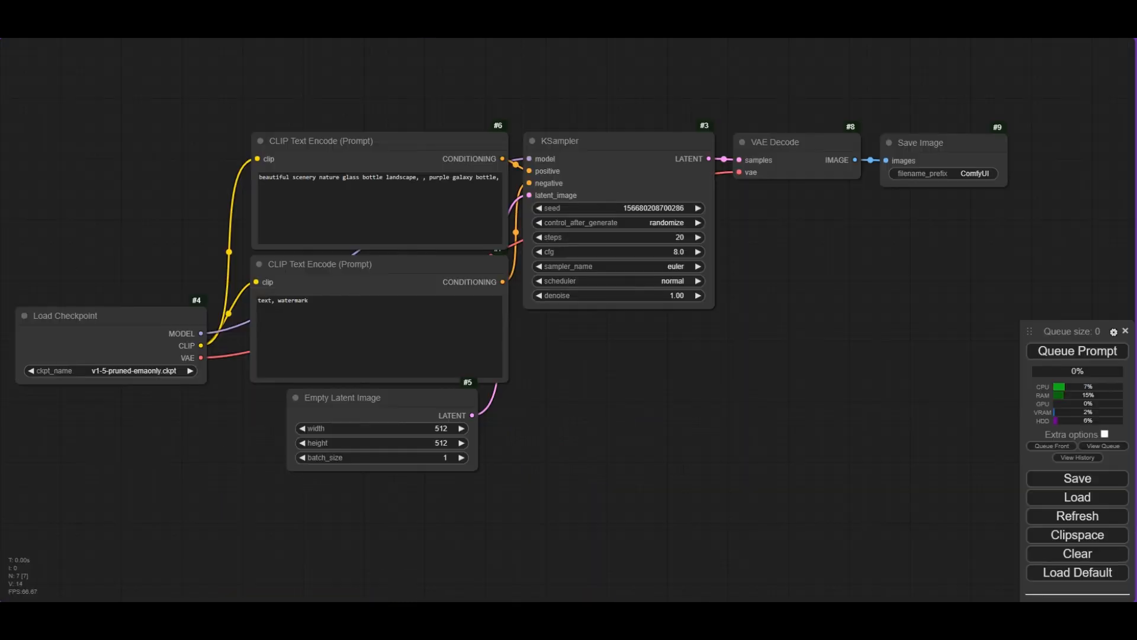
pyautogui.moveTo(659, 352); pyautogui.dragTo(659, 353)
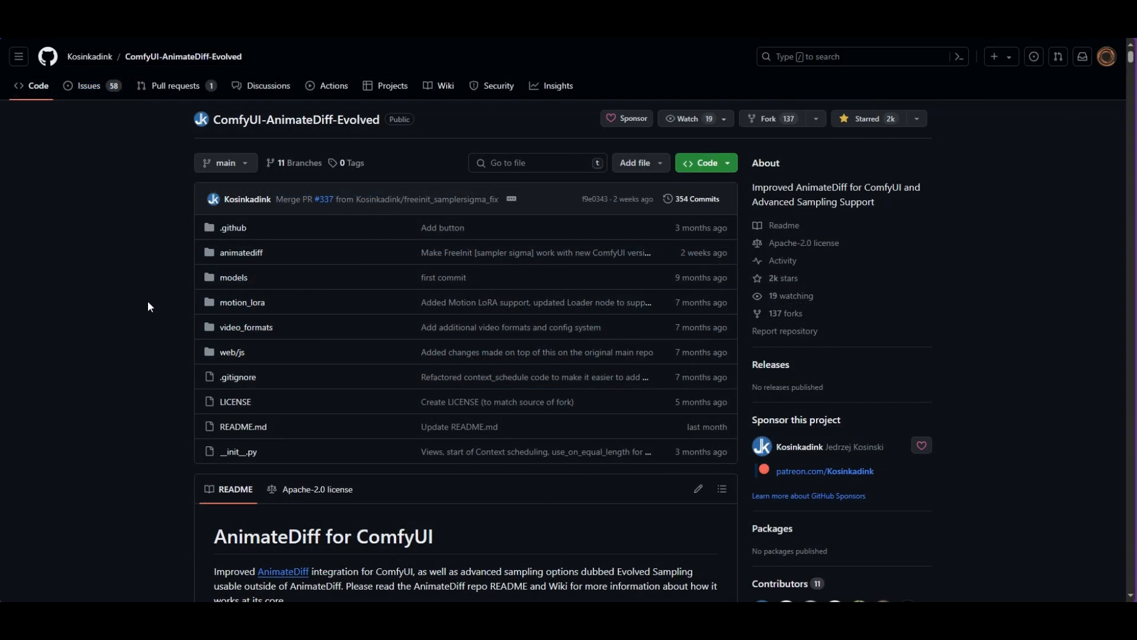
pyautogui.scroll(-6, 147, 302)
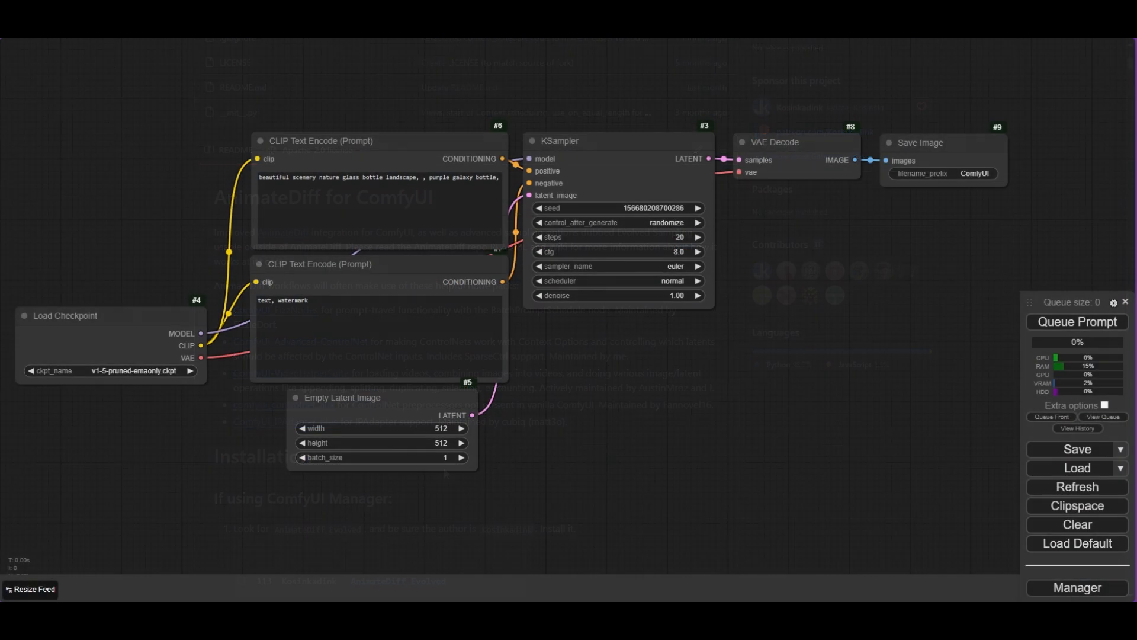
# - Open the Manager's custom node installer and search for crystools
pyautogui.click(1077, 588)
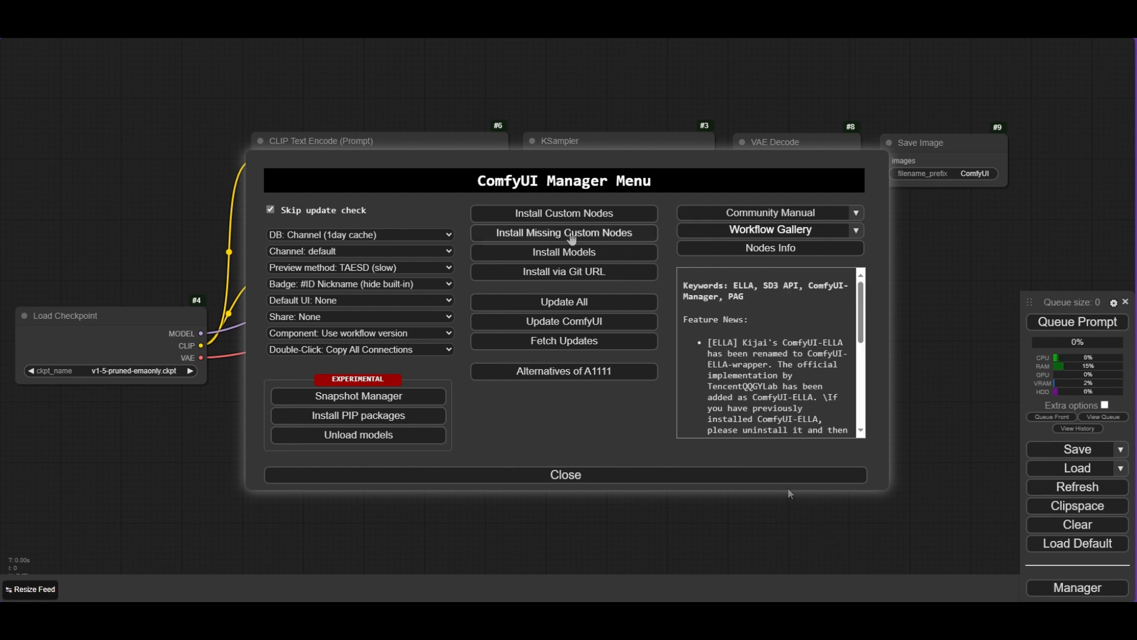
pyautogui.click(565, 215)
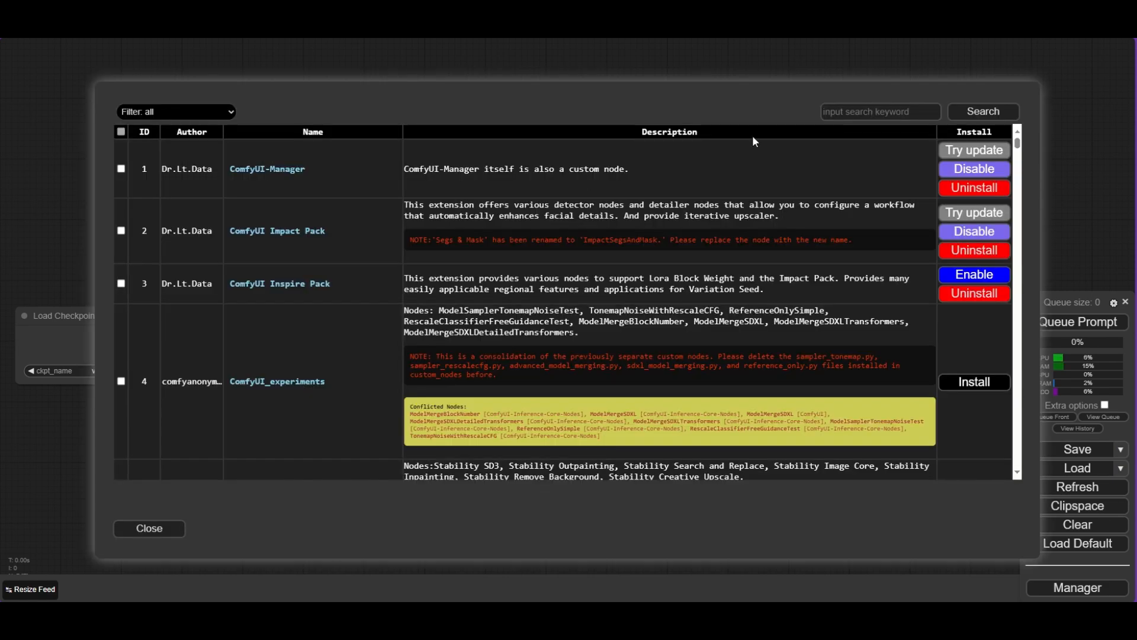
pyautogui.click(835, 115)
pyautogui.write('cryst')
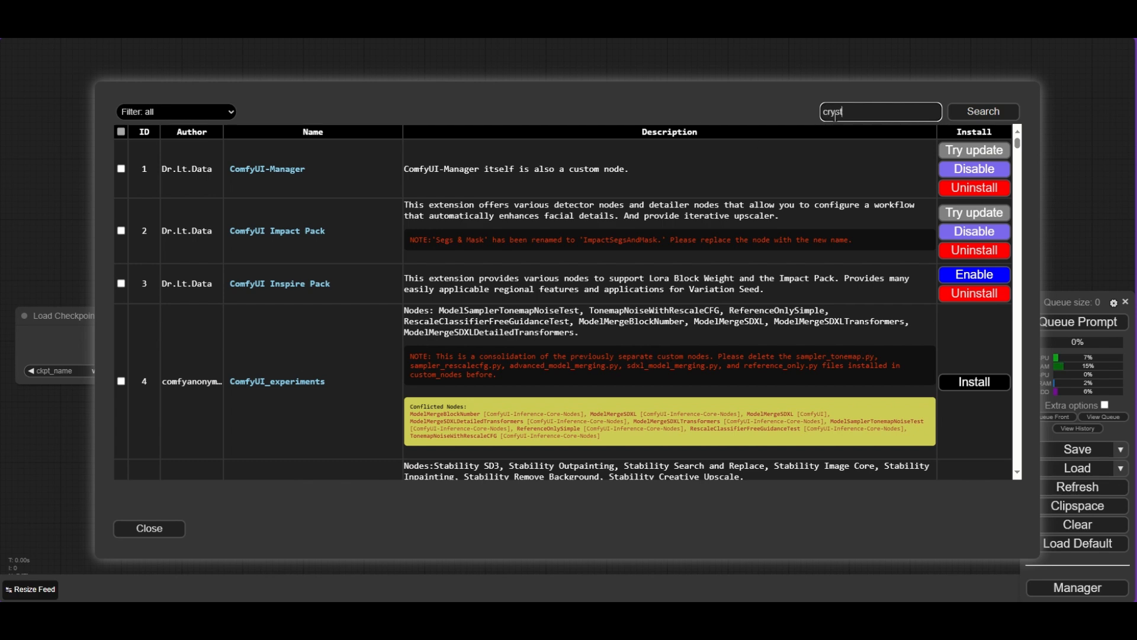
pyautogui.write('ools')
pyautogui.press('Return')
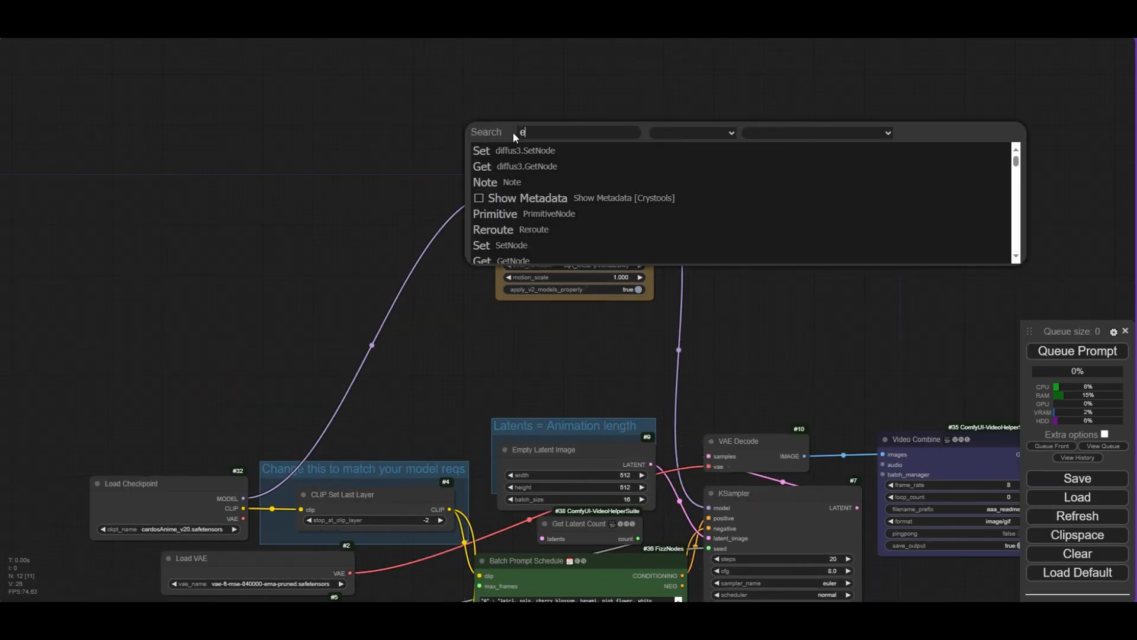
# - Add a Use Evolved Sampling node above the AnimateDiff Loader
pyautogui.write('evolve')
pyautogui.click(603, 153)
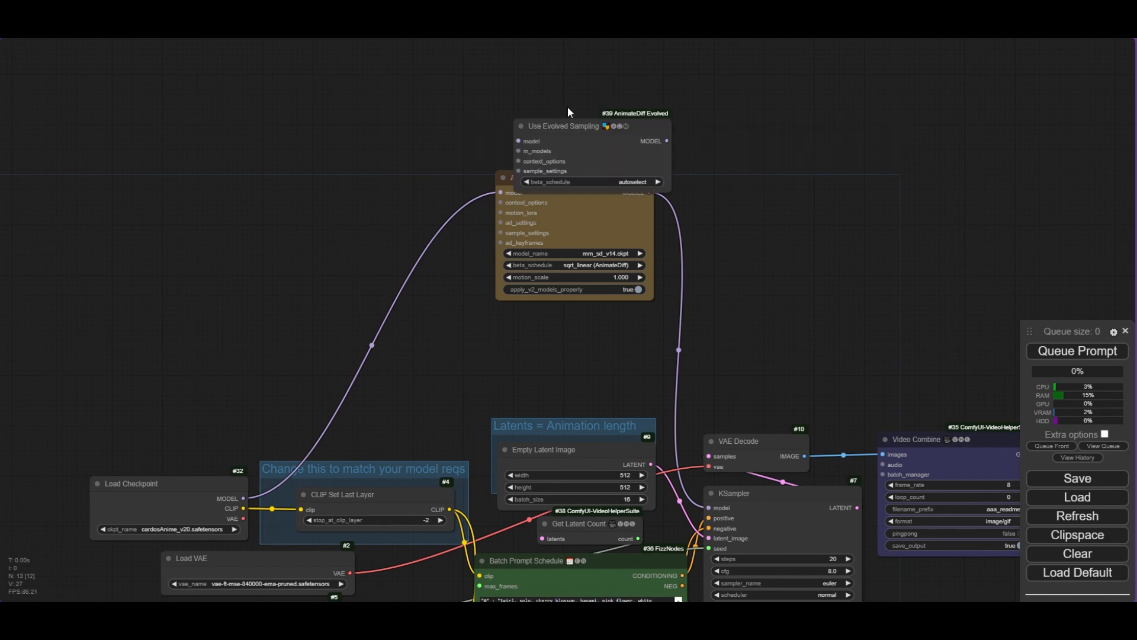
pyautogui.moveTo(572, 127); pyautogui.dragTo(556, 97)
# - Add an Apply AnimateDiff Model (Adv.) node connected to the Use Evolved Sampling node's m_models input
pyautogui.moveTo(556, 97); pyautogui.dragTo(562, 94)
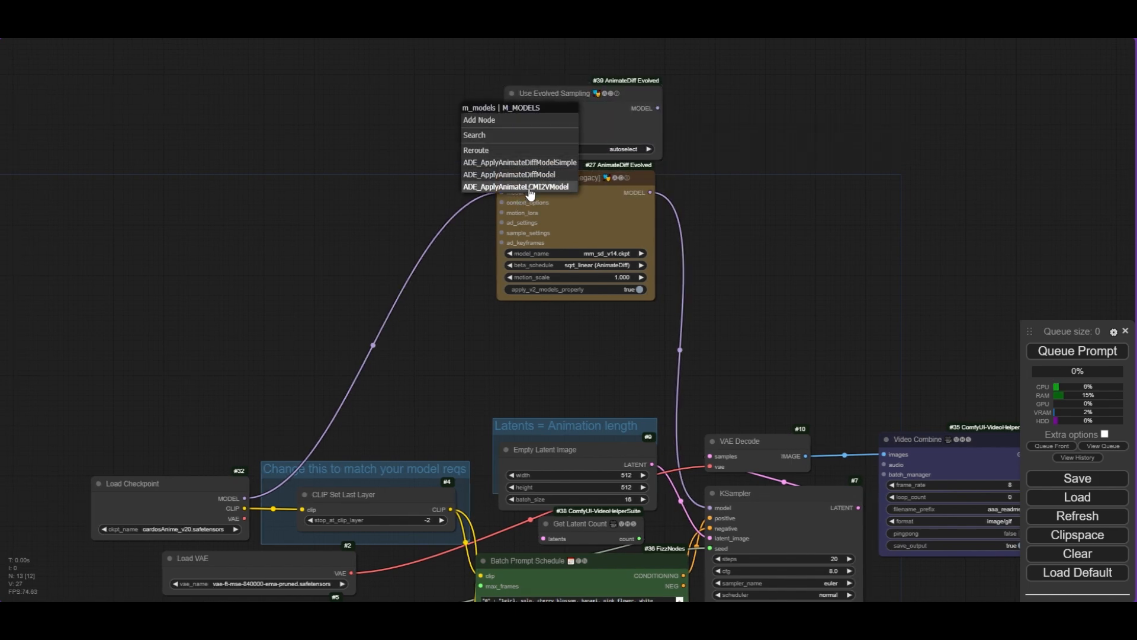
pyautogui.click(524, 174)
pyautogui.moveTo(542, 121); pyautogui.dragTo(399, 107)
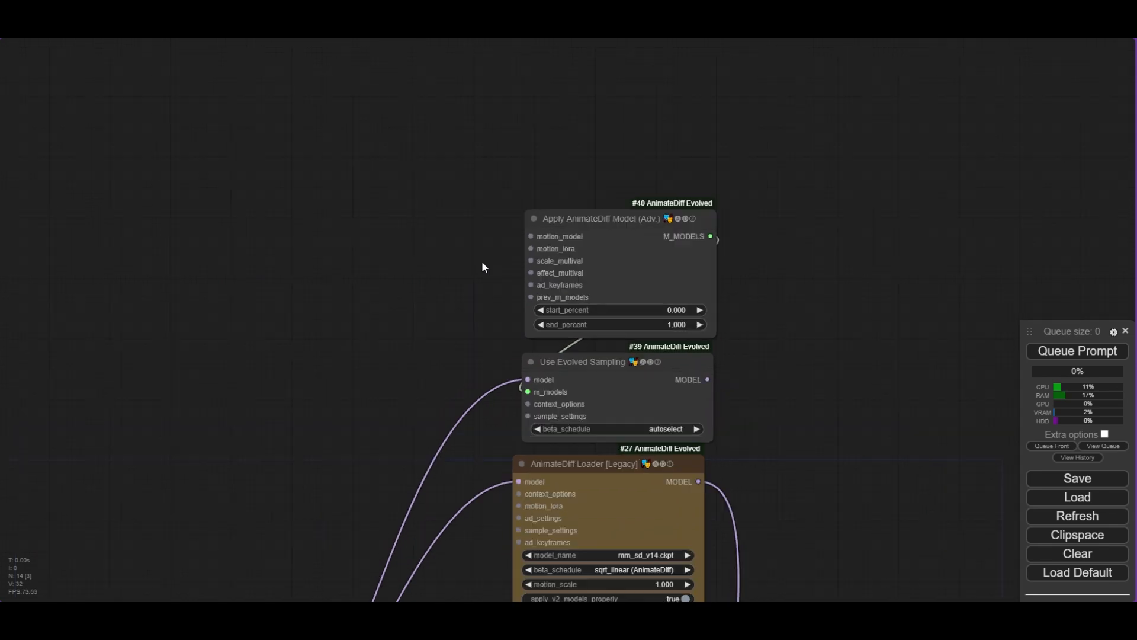
pyautogui.scroll(1, 483, 267)
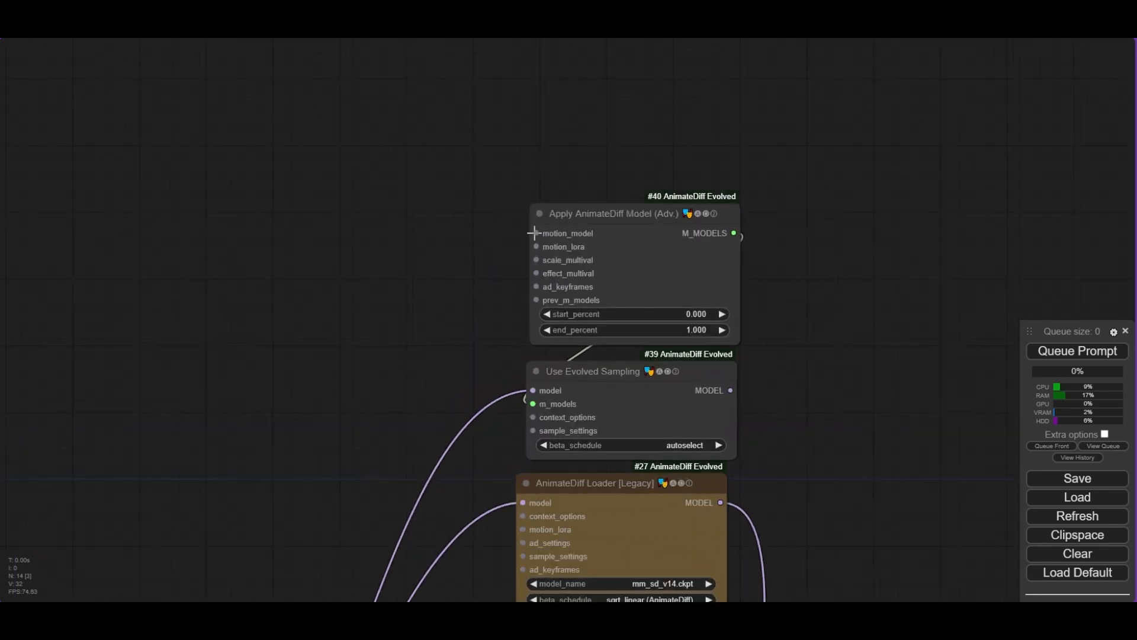
# - Add a Load AnimateDiff Model node connected to the Apply node's motion_model input
pyautogui.moveTo(536, 233); pyautogui.dragTo(435, 224)
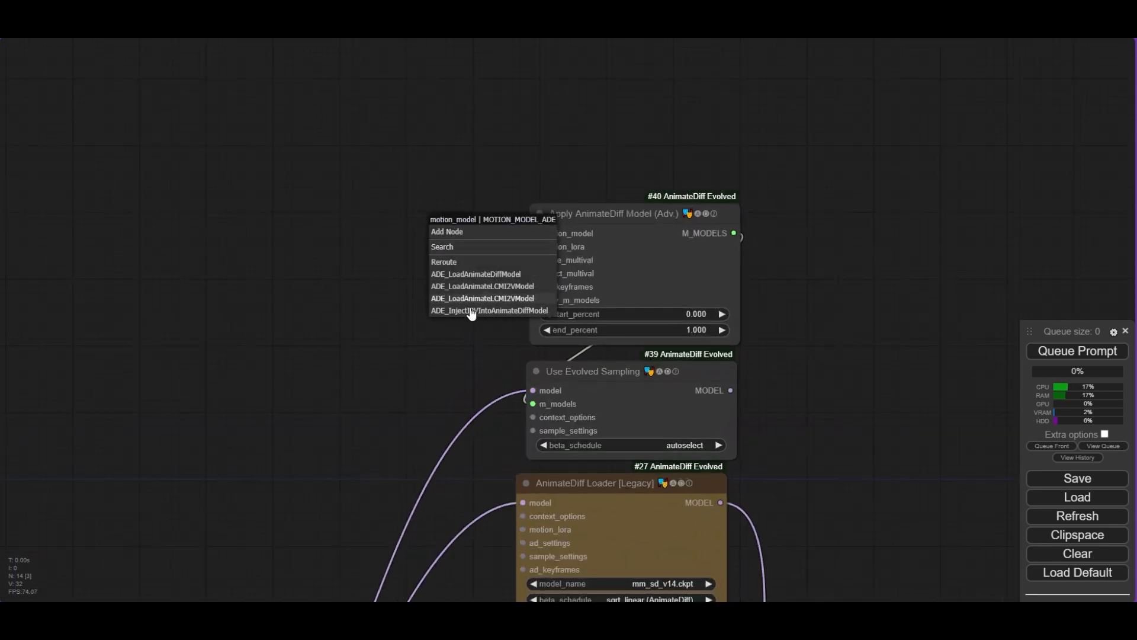
pyautogui.click(489, 275)
pyautogui.moveTo(556, 227); pyautogui.dragTo(389, 223)
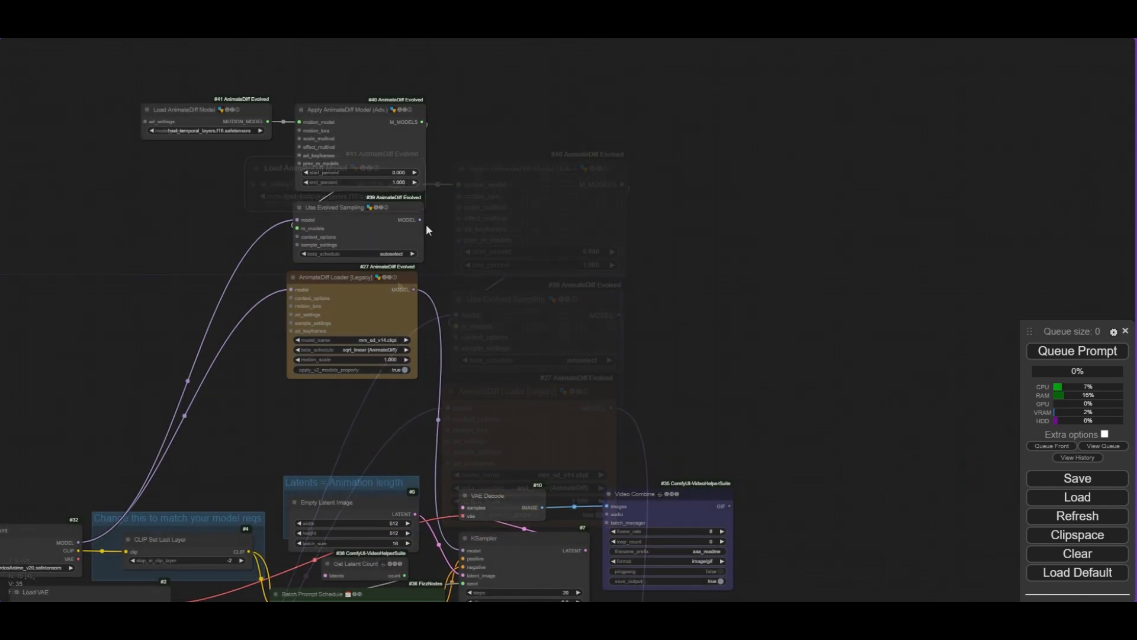
# - Set the Load AnimateDiff Model's model_name to mm_sd_v14.ckpt and place the node beside the Apply node
pyautogui.moveTo(419, 221); pyautogui.dragTo(463, 549)
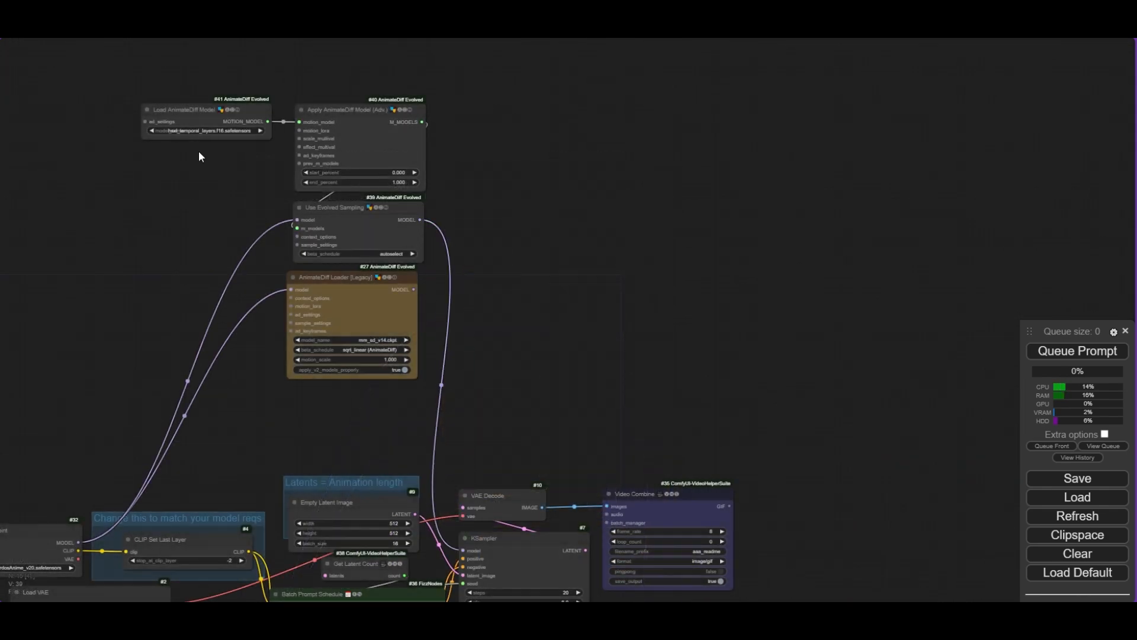
pyautogui.moveTo(214, 174); pyautogui.dragTo(321, 240)
pyautogui.scroll(3, 302, 338)
pyautogui.click(308, 341)
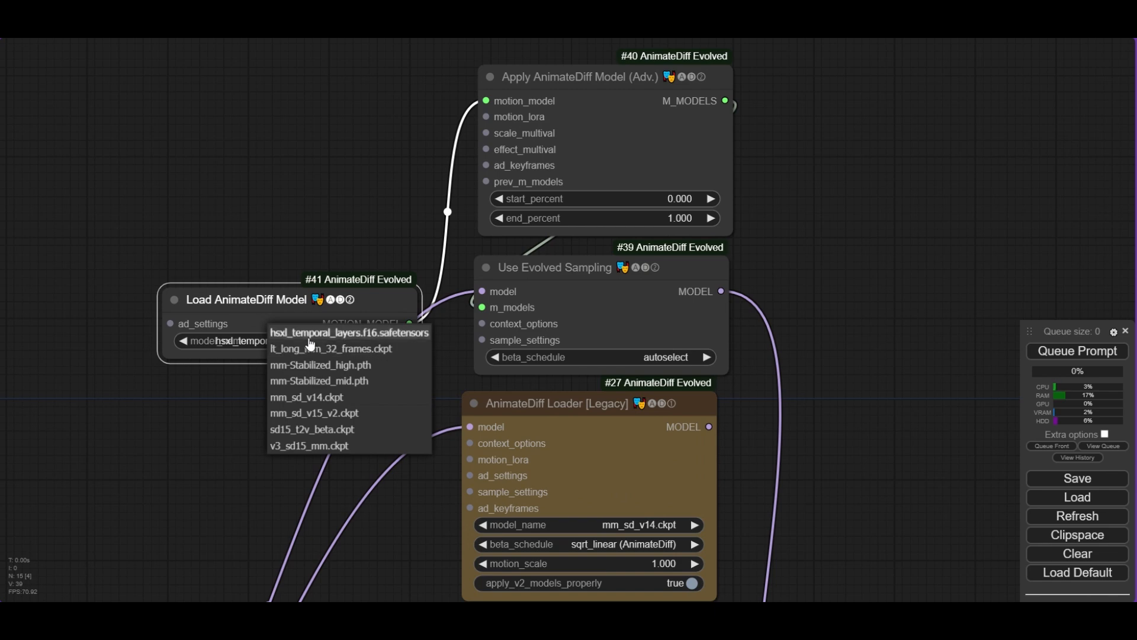
pyautogui.click(346, 398)
pyautogui.moveTo(334, 302); pyautogui.dragTo(325, 187)
pyautogui.moveTo(327, 119); pyautogui.dragTo(346, 81)
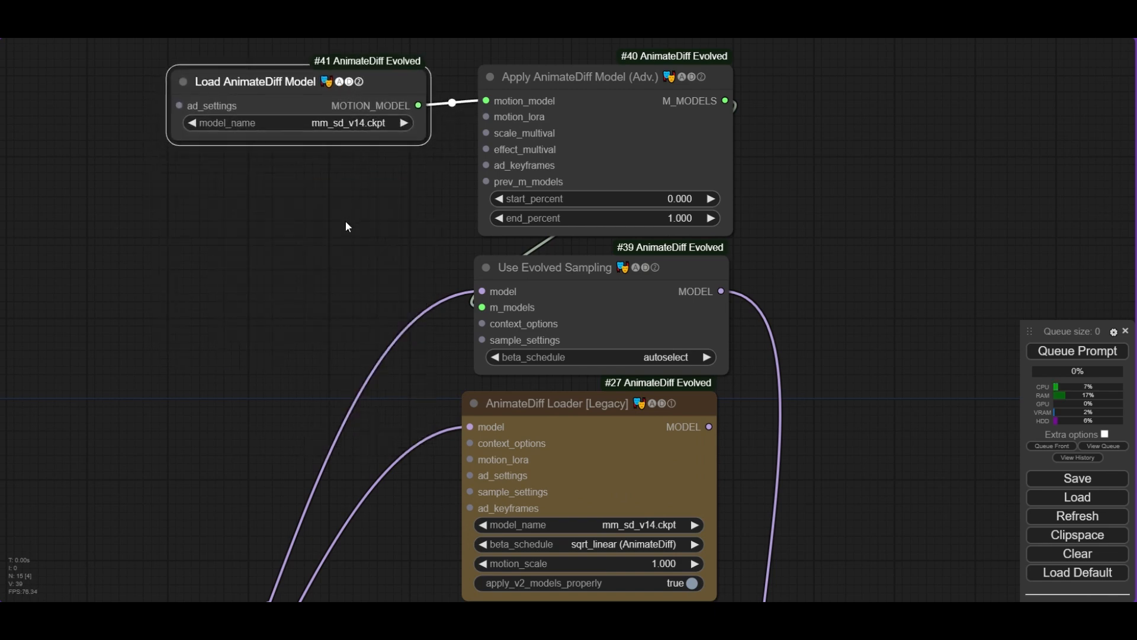
# - Delete the AnimateDiff Loader [Legacy] node
pyautogui.scroll(-5, 348, 226)
pyautogui.moveTo(616, 259); pyautogui.dragTo(567, 197)
pyautogui.click(451, 274)
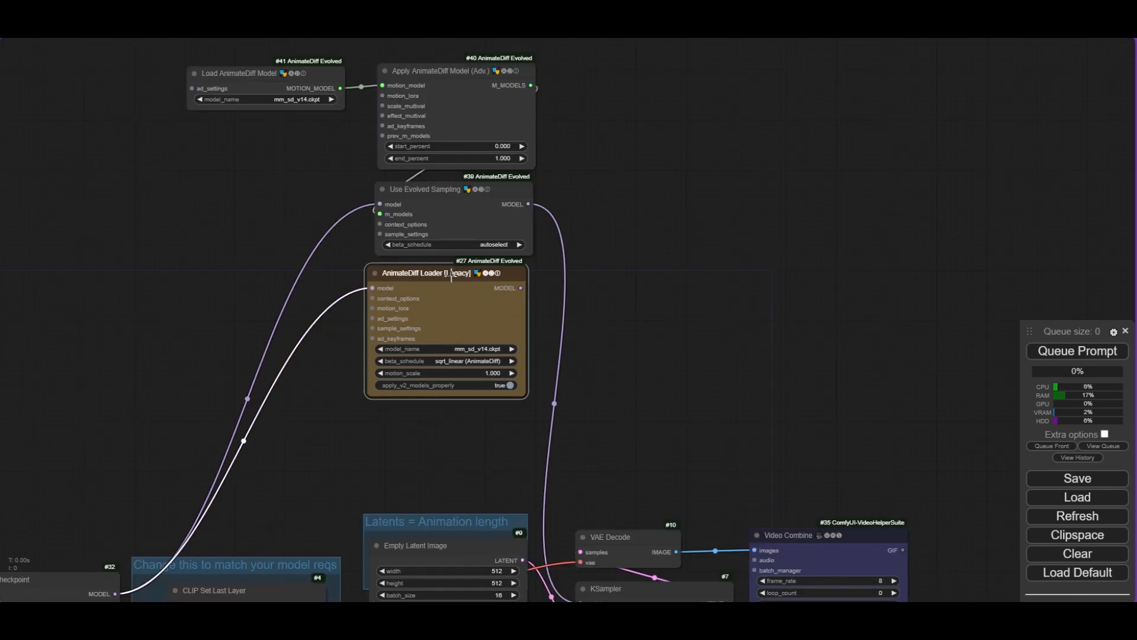
pyautogui.press('Delete')
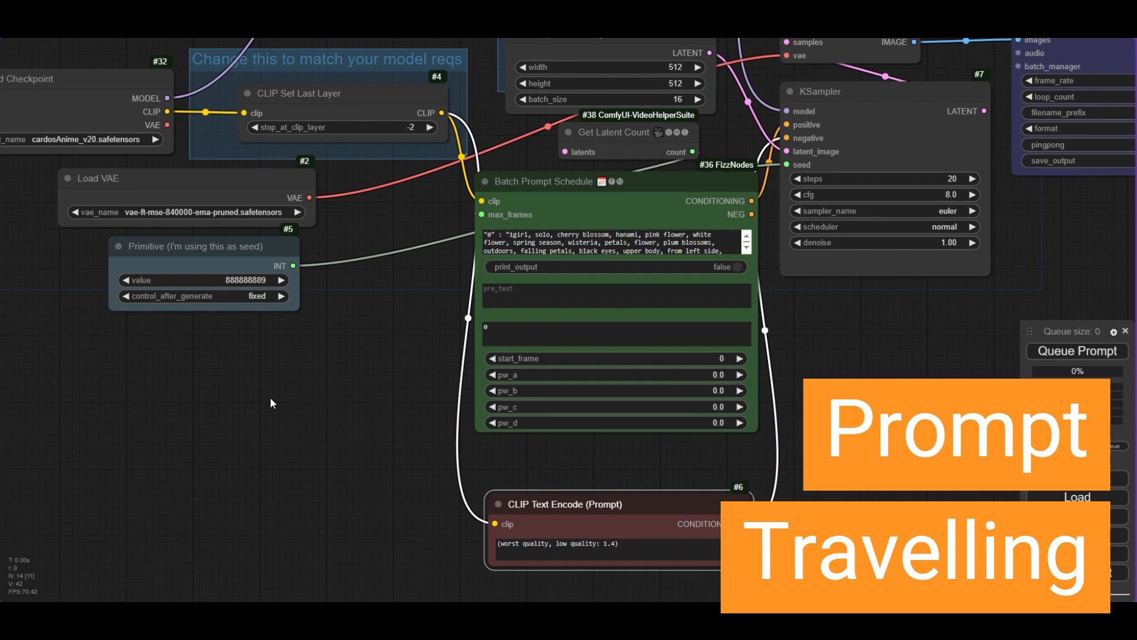
# - Add a Crystools Primitive string multiline node near the Batch Prompt Schedule
pyautogui.doubleClick(276, 395)
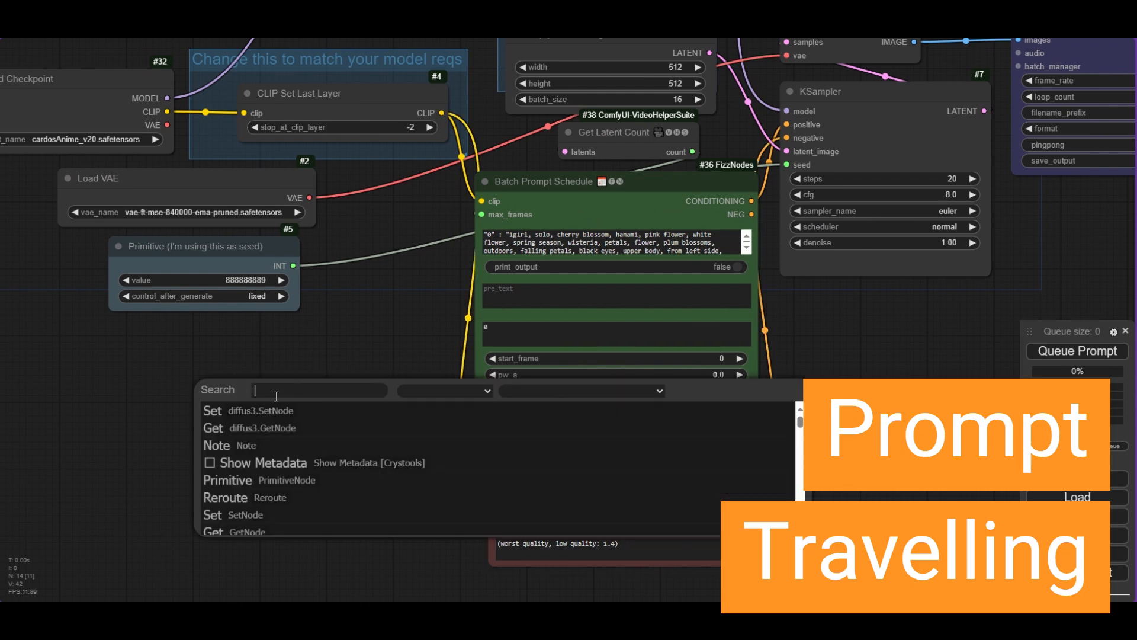
pyautogui.write('multi')
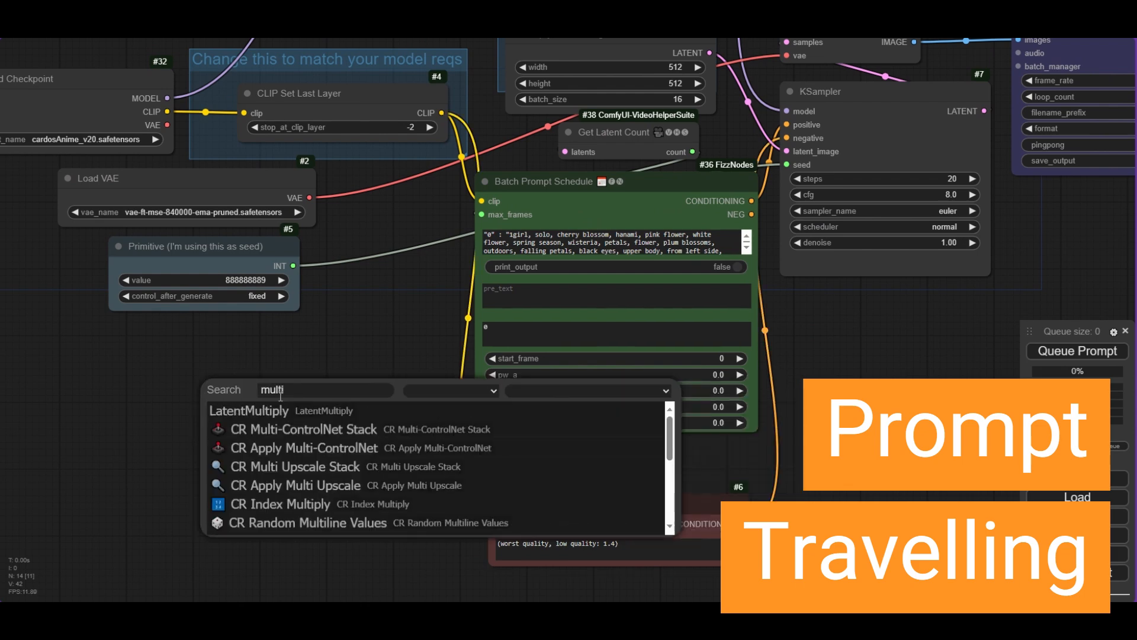
pyautogui.write('lin')
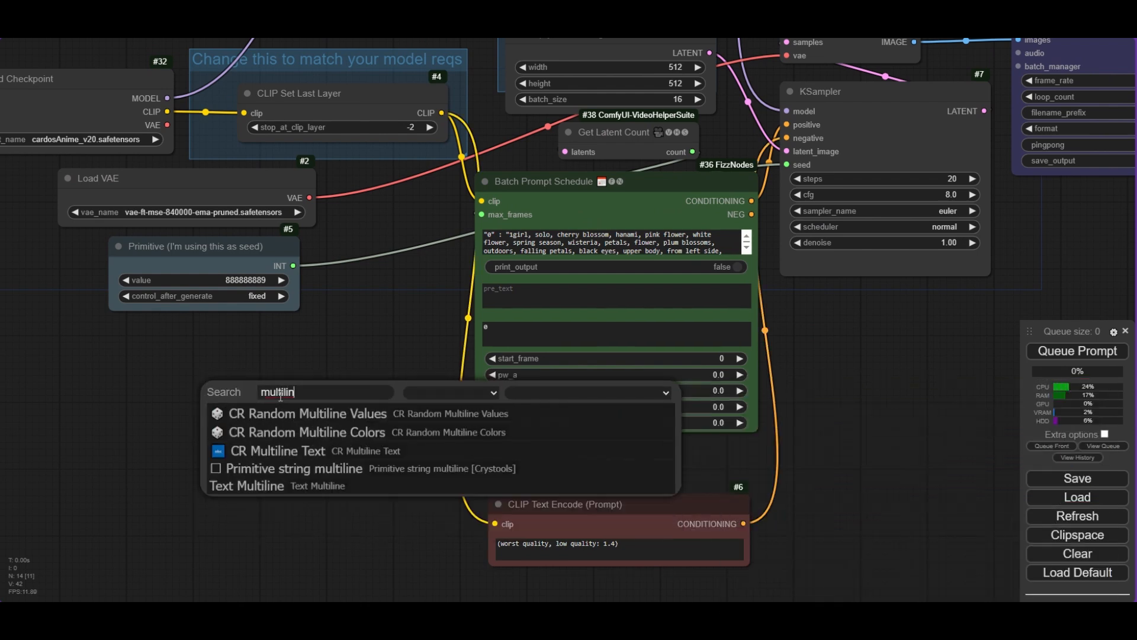
pyautogui.click(294, 468)
pyautogui.moveTo(414, 388); pyautogui.dragTo(215, 388)
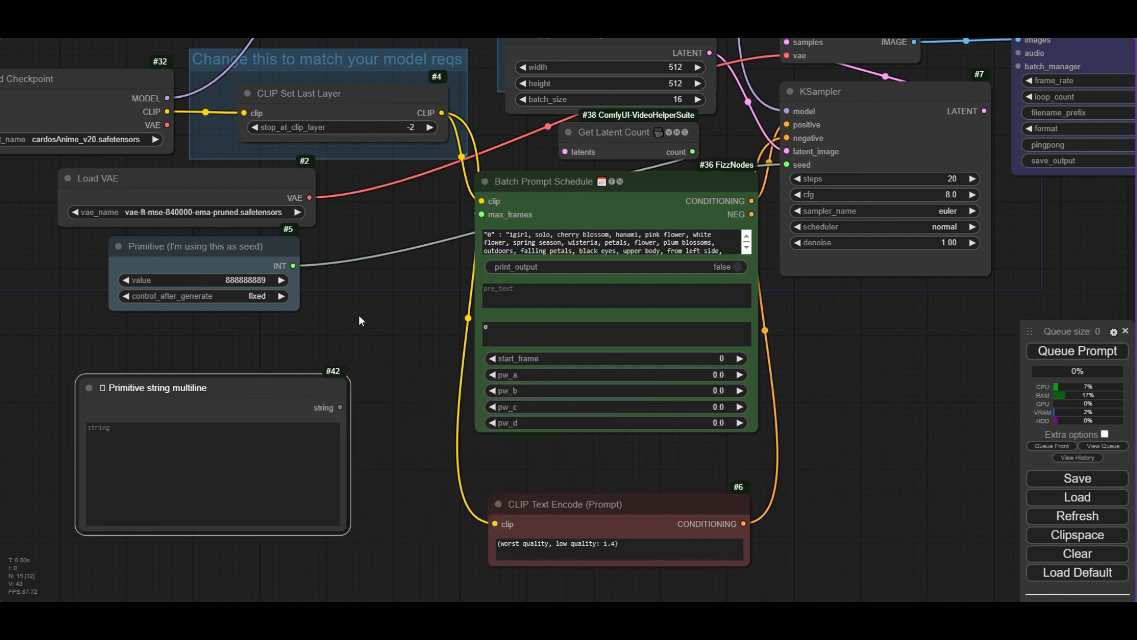
# - Copy the Batch Prompt Schedule's prompt text into the Primitive string multiline node
pyautogui.click(539, 243)
pyautogui.hotkey('ctrl', 'a')
pyautogui.hotkey('ctrl', 'c')
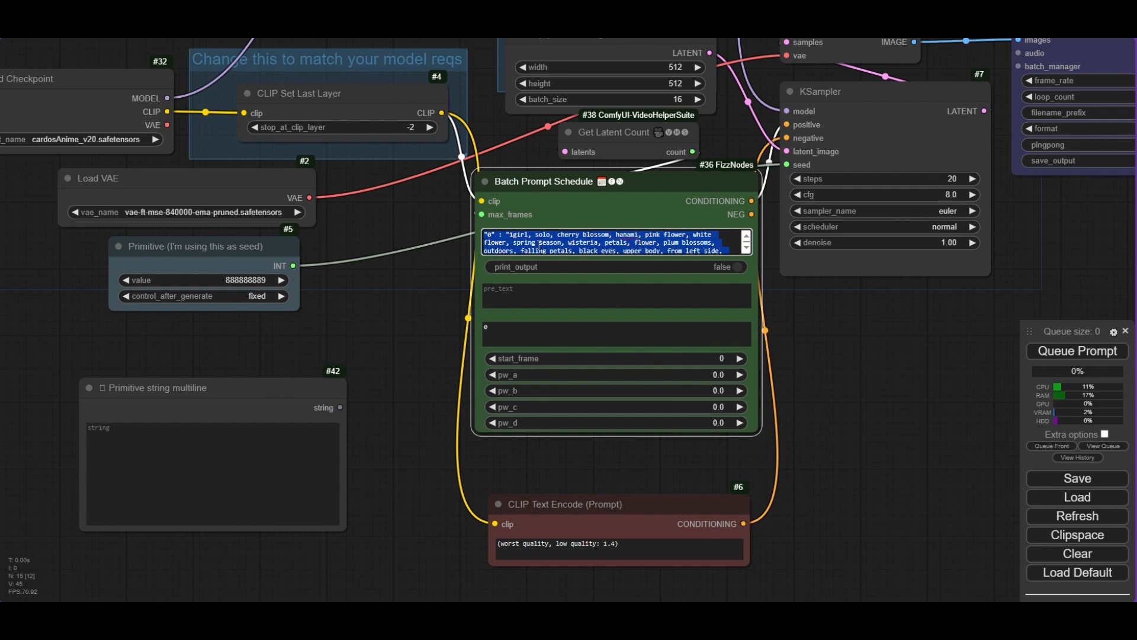
pyautogui.click(151, 443)
pyautogui.hotkey('ctrl', 'v')
pyautogui.click(404, 311)
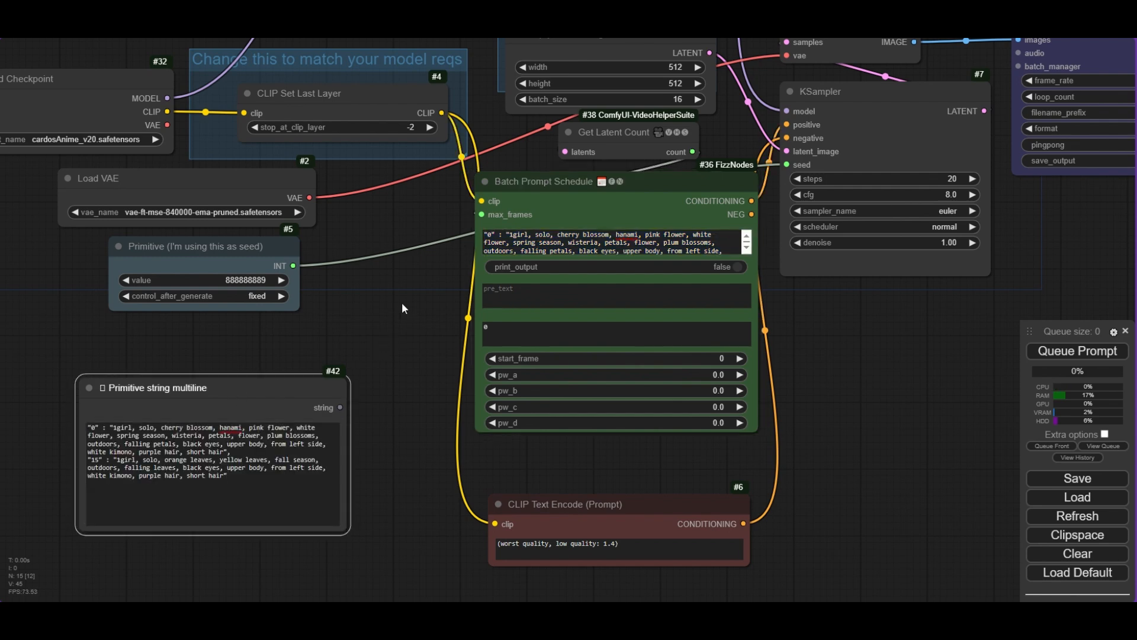
# - Convert the Batch Prompt Schedule's text widget to an input and connect the multiline node's string output to it
pyautogui.rightClick(576, 213)
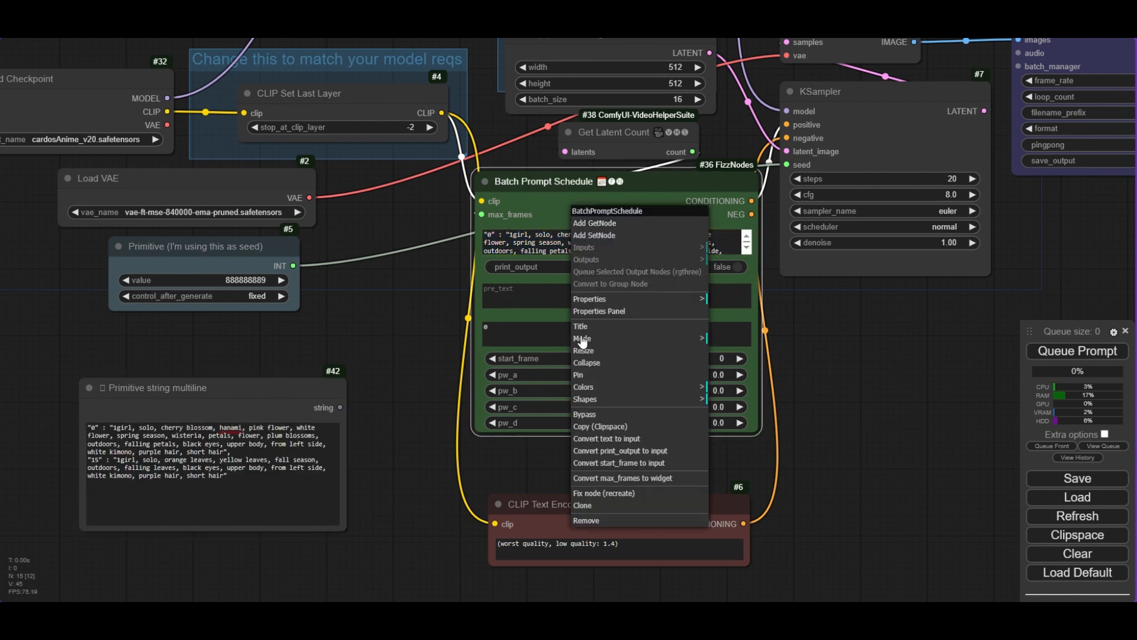
pyautogui.click(606, 438)
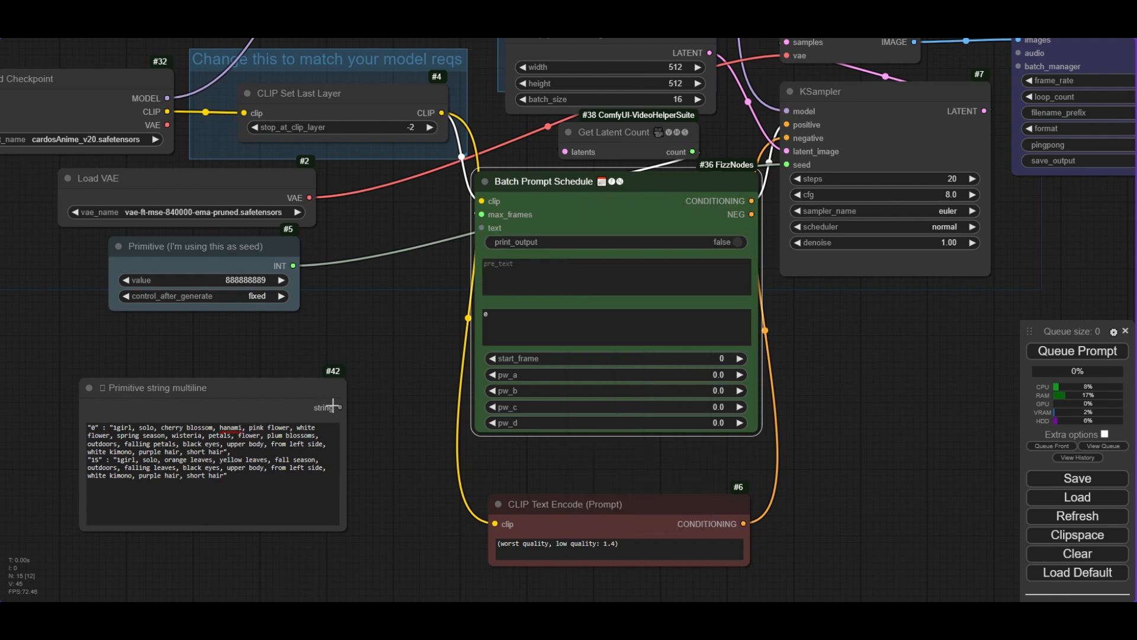
pyautogui.moveTo(340, 408); pyautogui.dragTo(482, 227)
# - Rewrite the frame "0" prompt as "1girl, solo, short hair, red jacket, smiling, city, close shot"
pyautogui.scroll(-2, 483, 227)
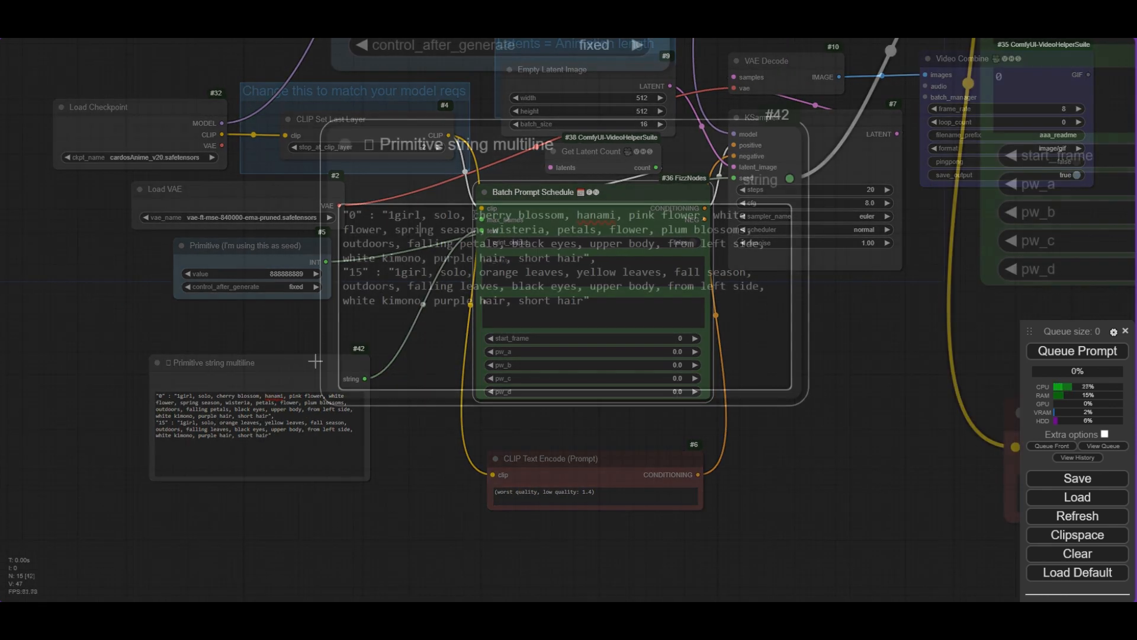
pyautogui.moveTo(473, 215); pyautogui.dragTo(585, 259)
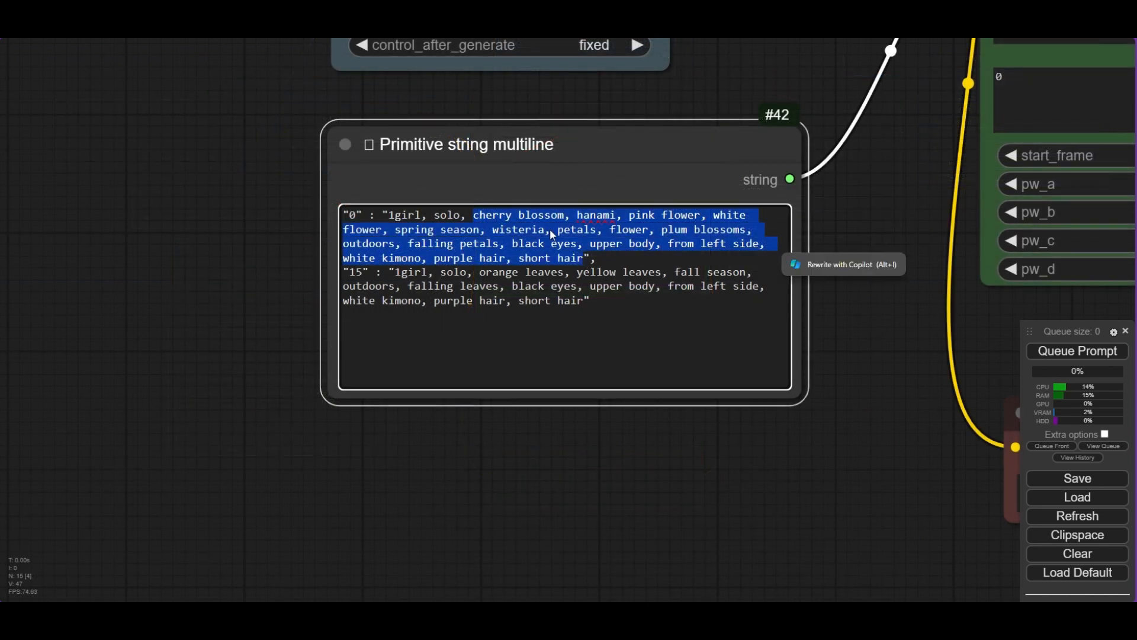
pyautogui.press('BackSpace')
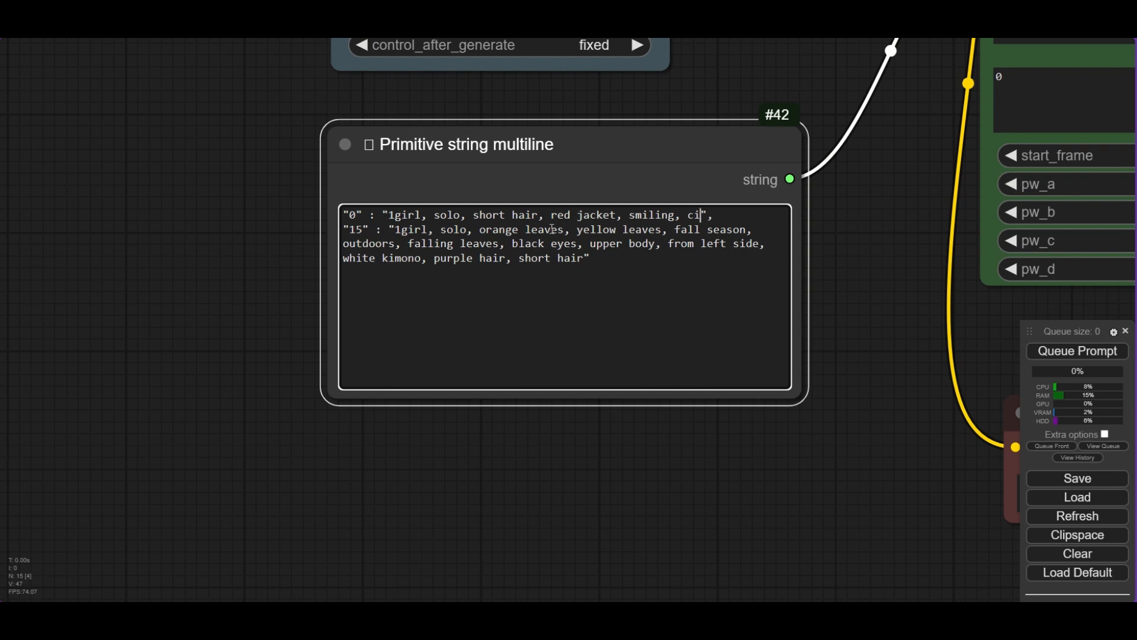
pyautogui.write(', close shot')
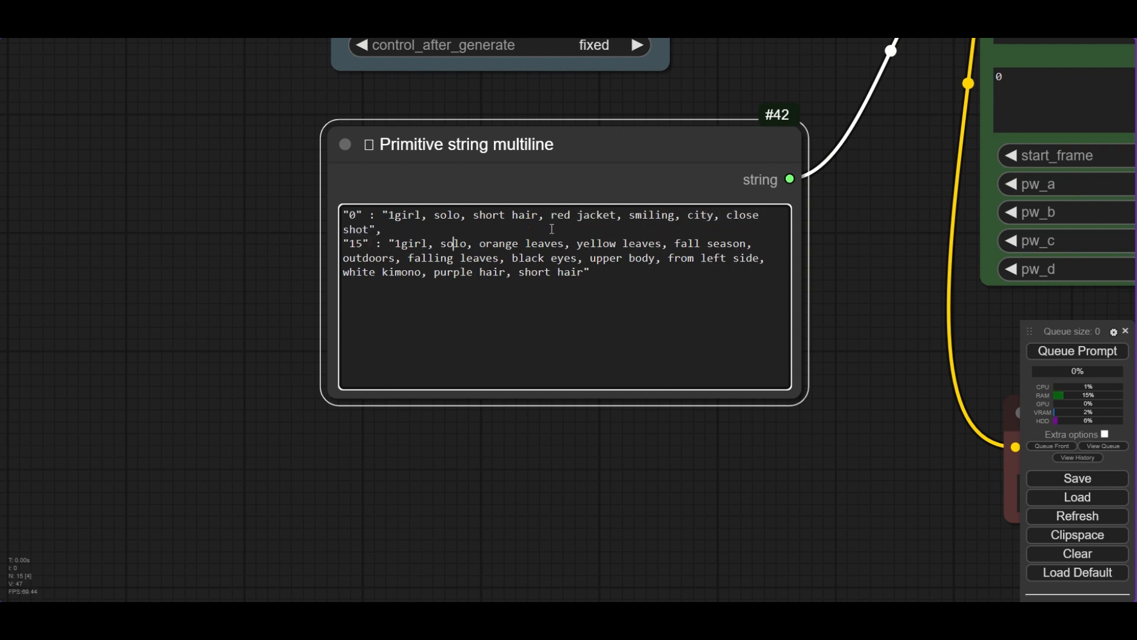
# - Rewrite the second keyframe's prompt as "1girl, solo, short hair, yellow shirt, smiling, city, close shot" and set its frame to 12
pyautogui.hotkey('shift', 'Down')
pyautogui.hotkey('shift', 'Down')
pyautogui.hotkey('shift', 'Right')
pyautogui.hotkey('shift', 'Right')
pyautogui.hotkey('shift', 'Right')
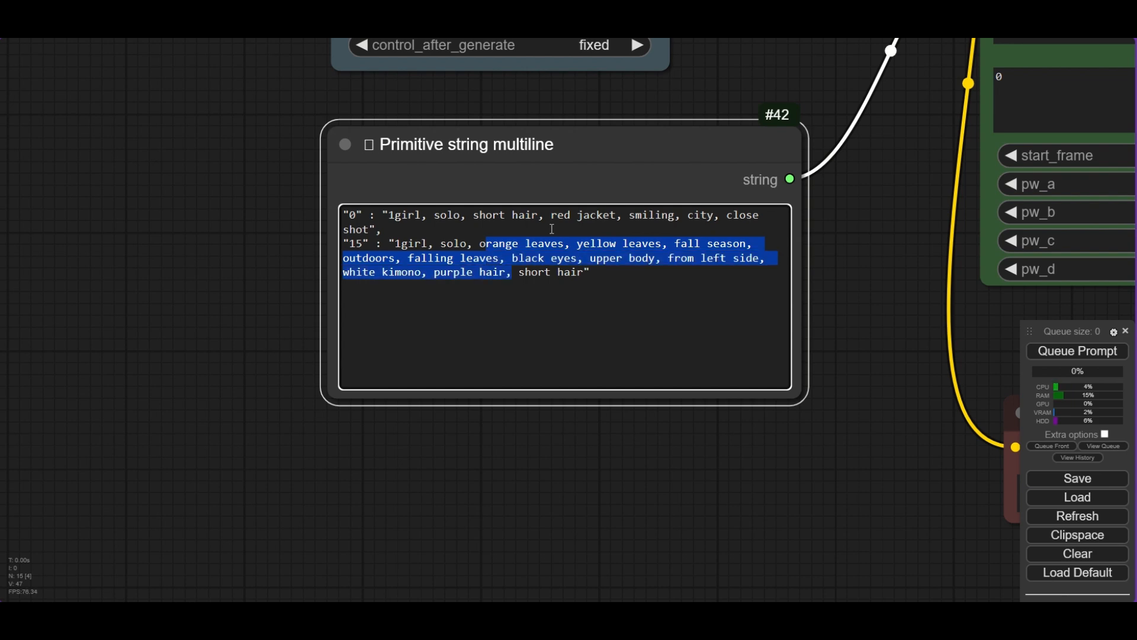
pyautogui.hotkey('shift', 'Right')
pyautogui.press('BackSpace')
pyautogui.press('BackSpace')
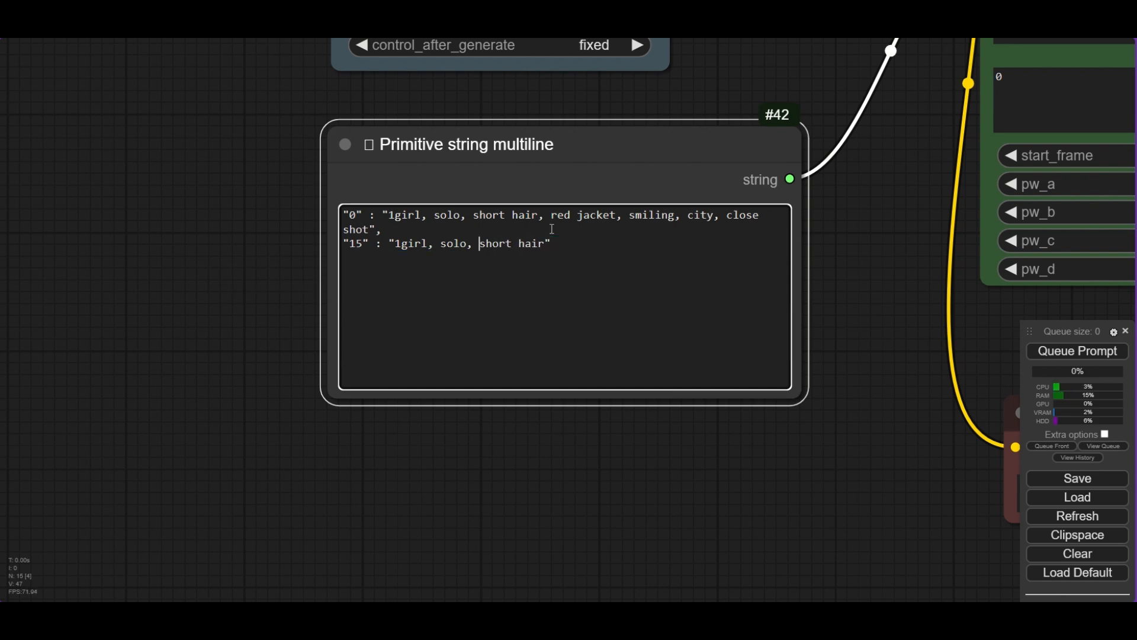
pyautogui.write(', yellow shirt, smil')
pyautogui.write('ing, city, close shot')
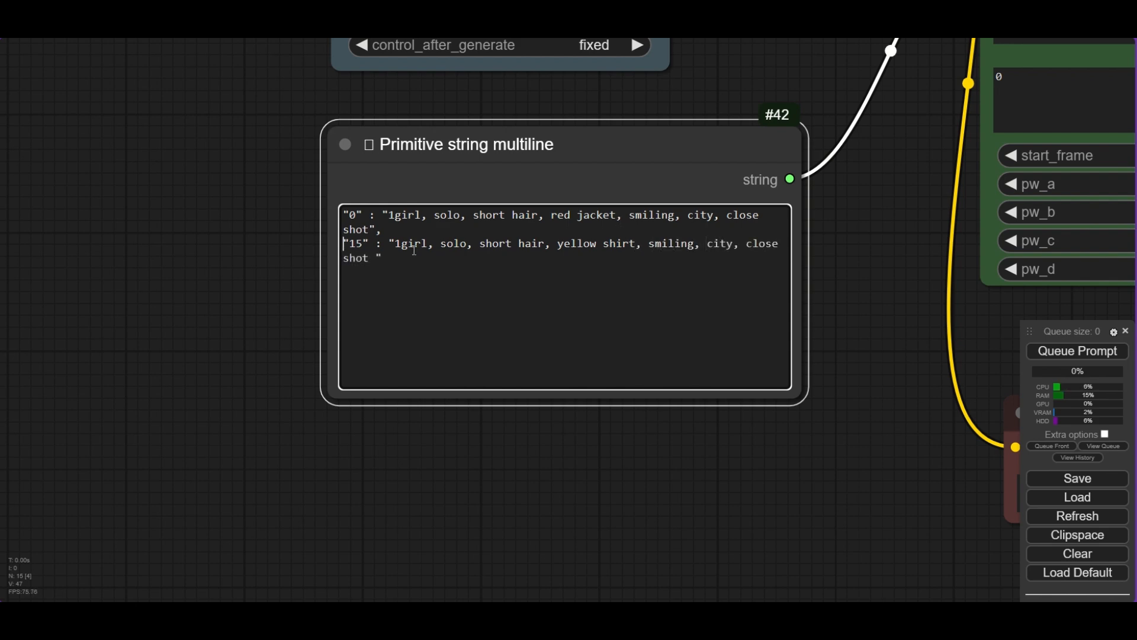
pyautogui.press('Return')
pyautogui.press('BackSpace')
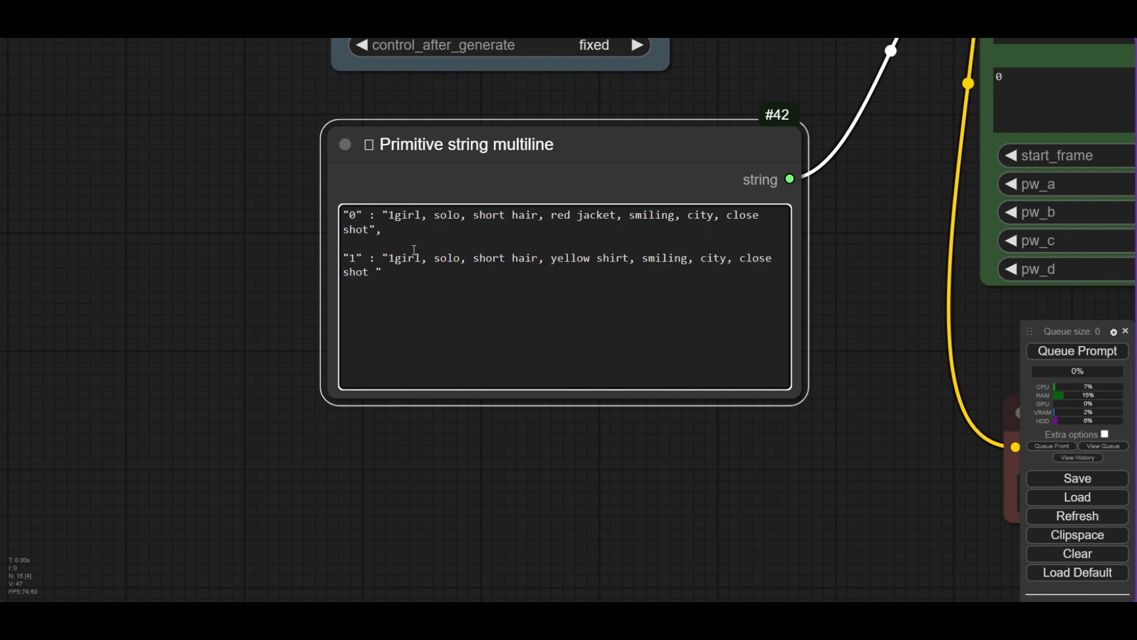
pyautogui.write('2')
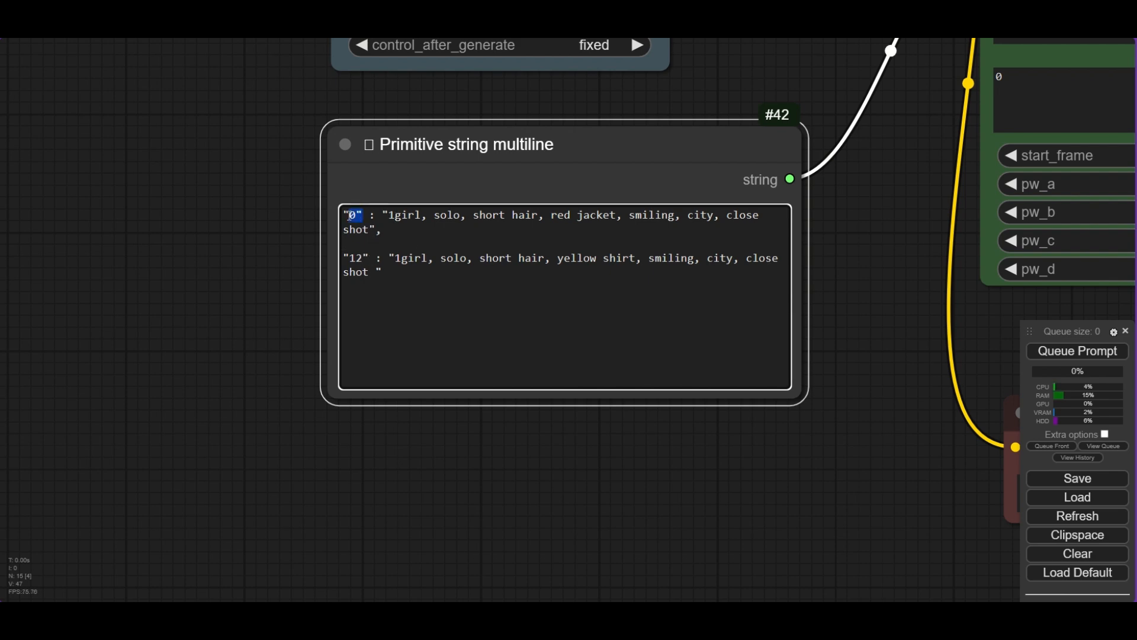
# - Delete the extra placeholder keyframe lines after the frame "12" prompt in the multiline prompt
pyautogui.click(426, 241)
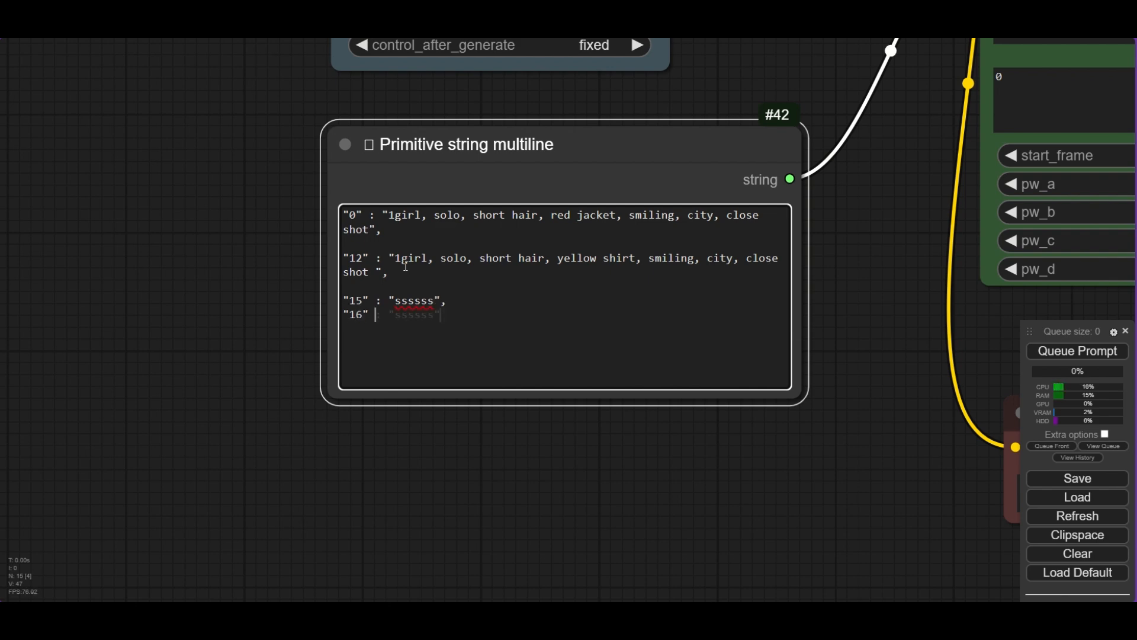
pyautogui.hotkey('shift', 'Up')
pyautogui.hotkey('shift', 'Up')
pyautogui.press('BackSpace')
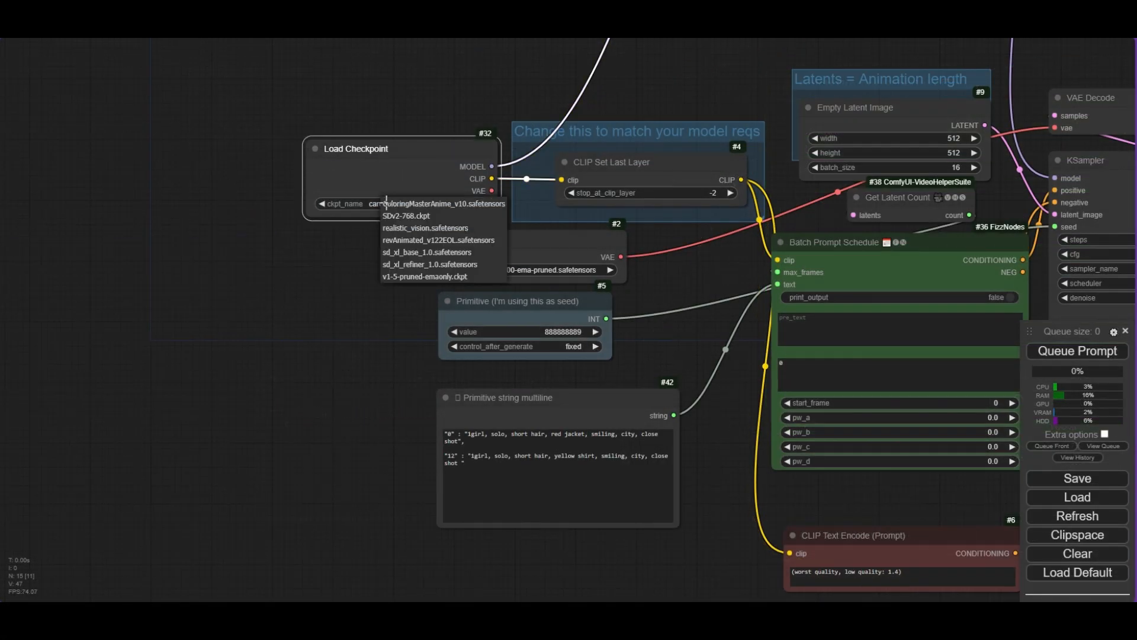
# - Select the ColoringMasterAnime_v10.safetensors checkpoint in Load Checkpoint
pyautogui.scroll(-2, 413, 207)
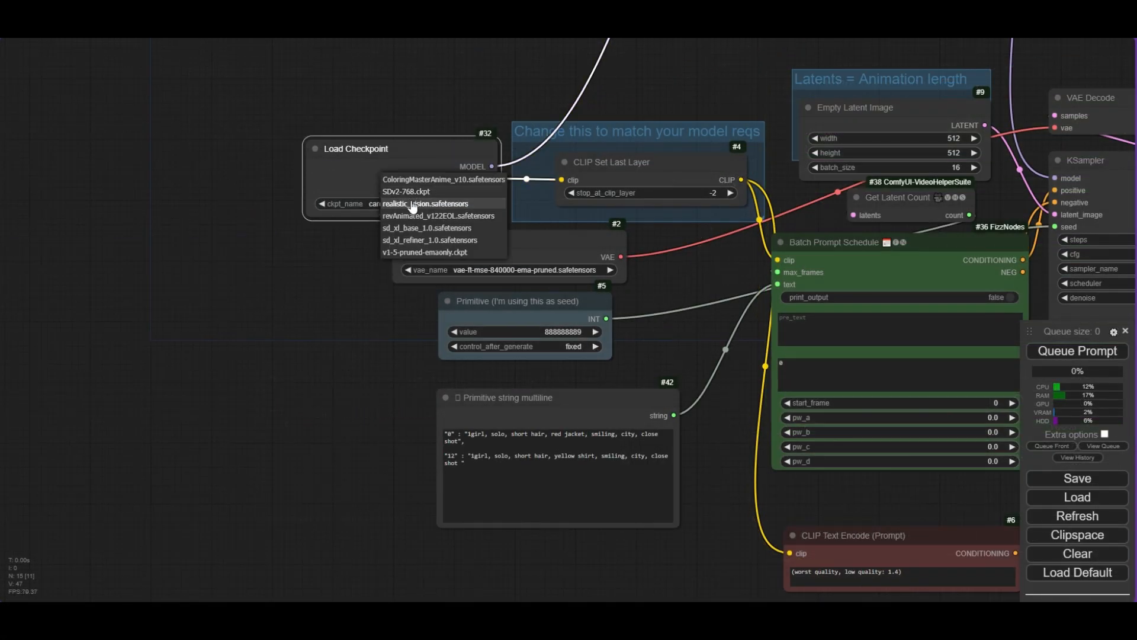
pyautogui.click(427, 179)
pyautogui.scroll(6, 435, 221)
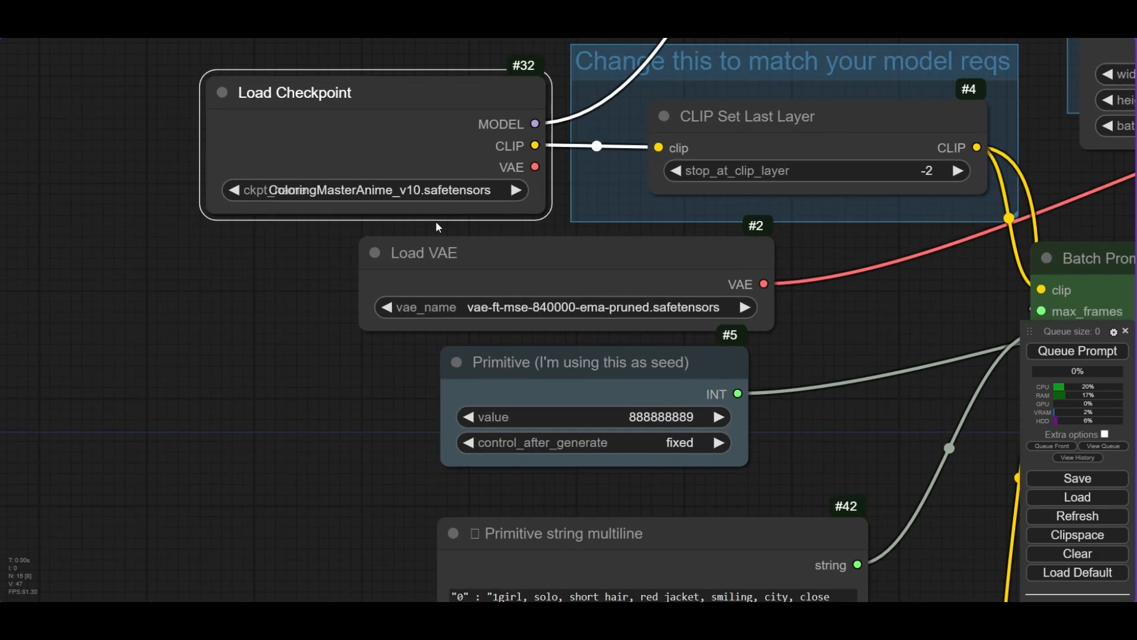
# - Set the KSampler scheduler to ddim_uniform
pyautogui.scroll(-8, 437, 226)
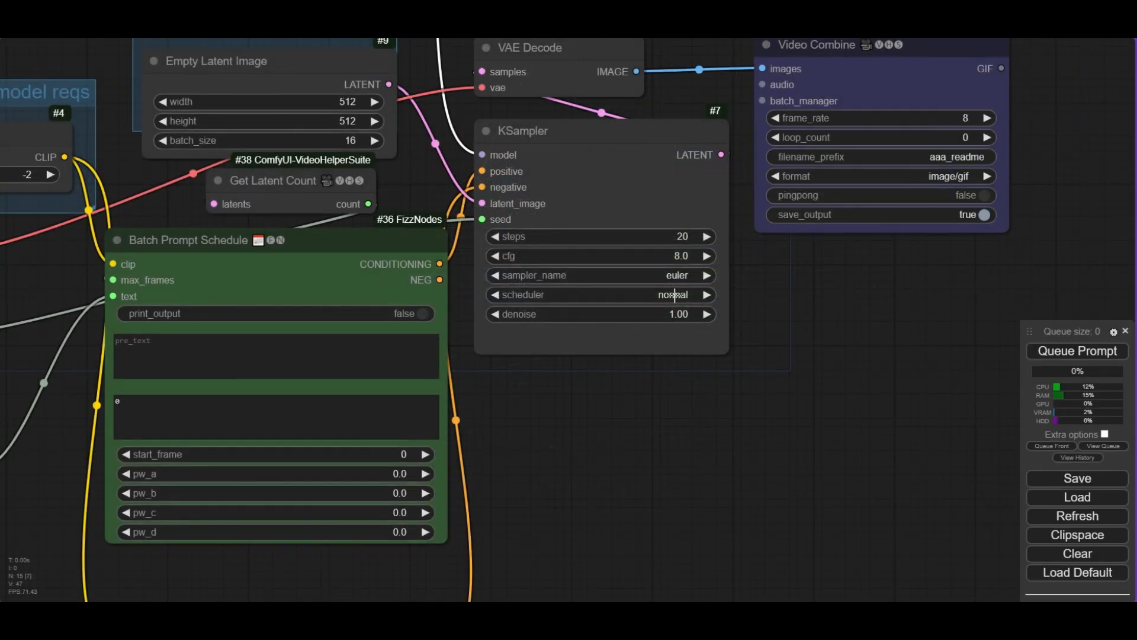
pyautogui.click(672, 295)
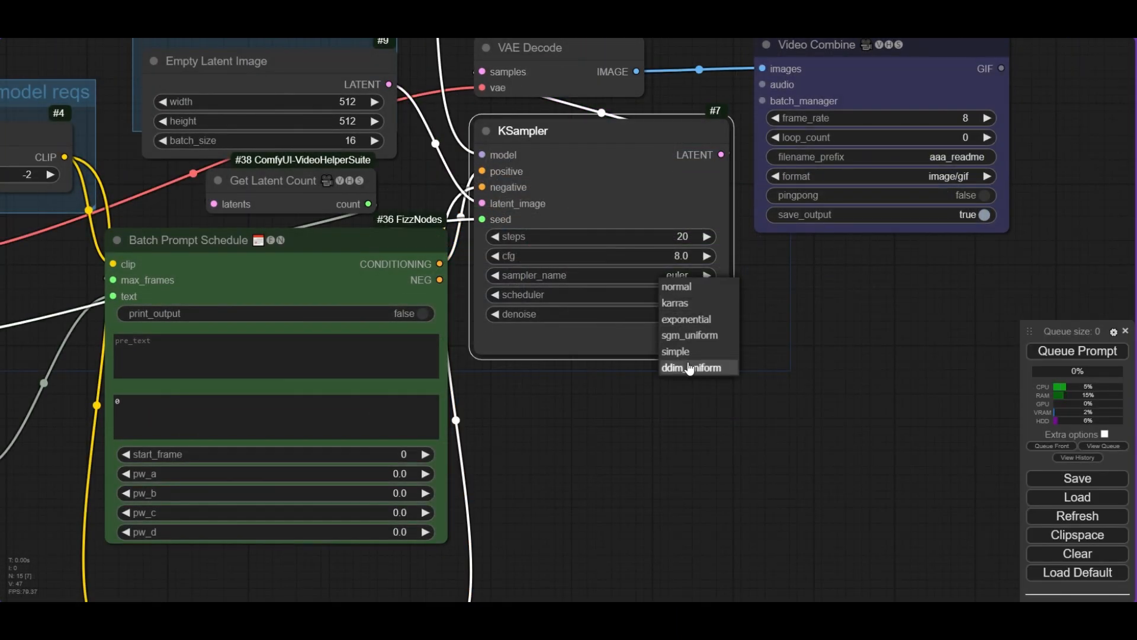
pyautogui.click(690, 367)
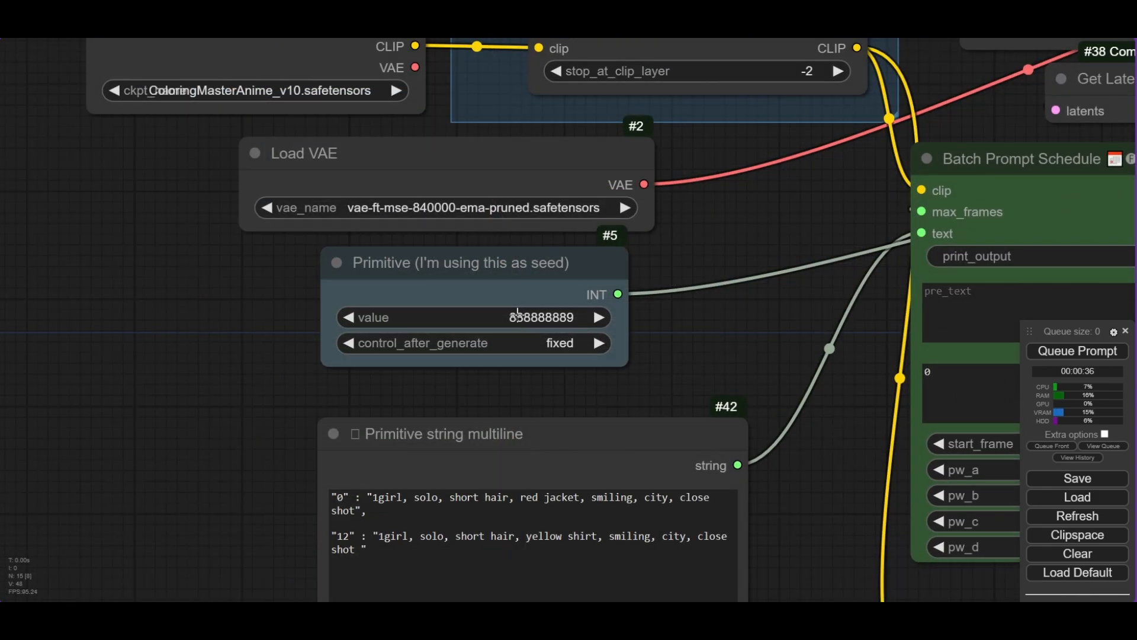
# - Set the seed Primitive's value to 1111
pyautogui.click(513, 315)
pyautogui.write('1111')
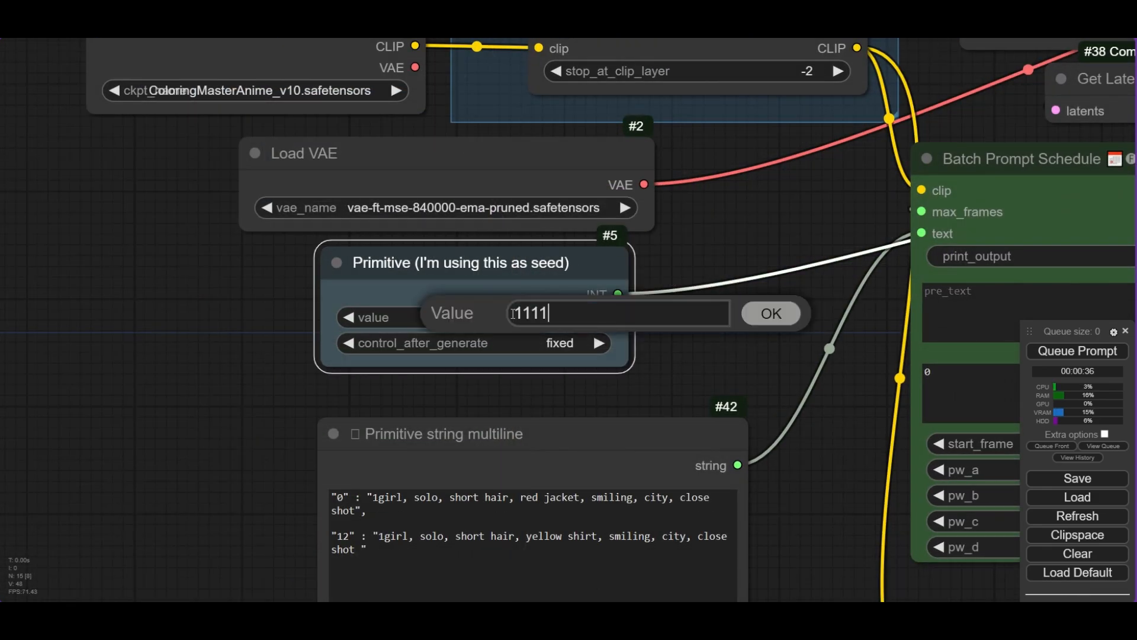
pyautogui.press('Return')
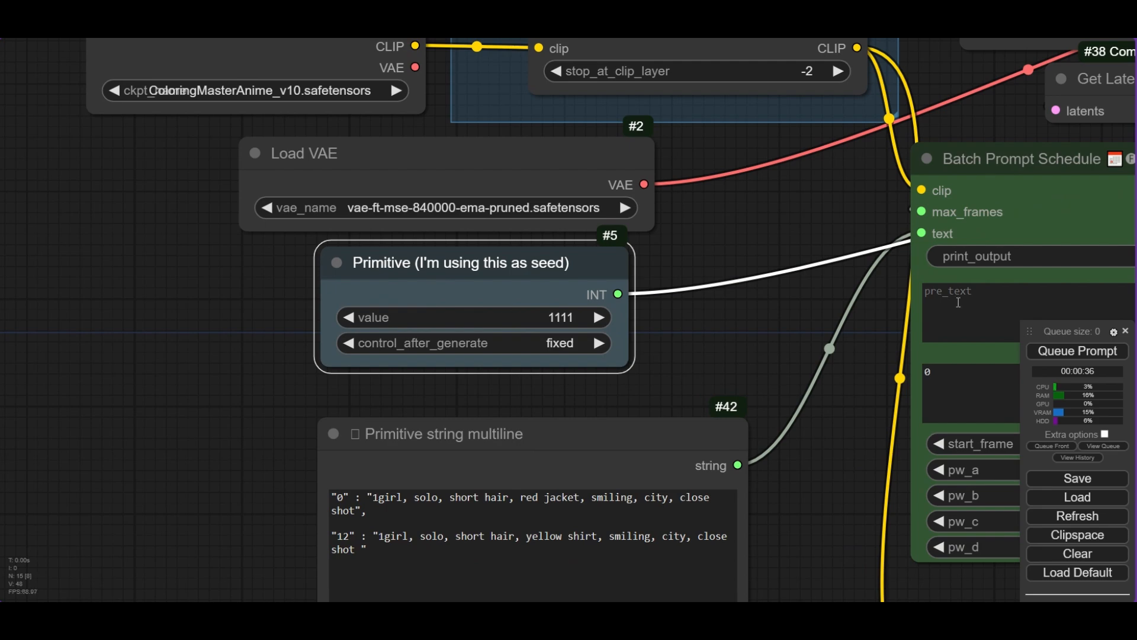
# - Queue the prompt to generate the animation
pyautogui.click(1060, 351)
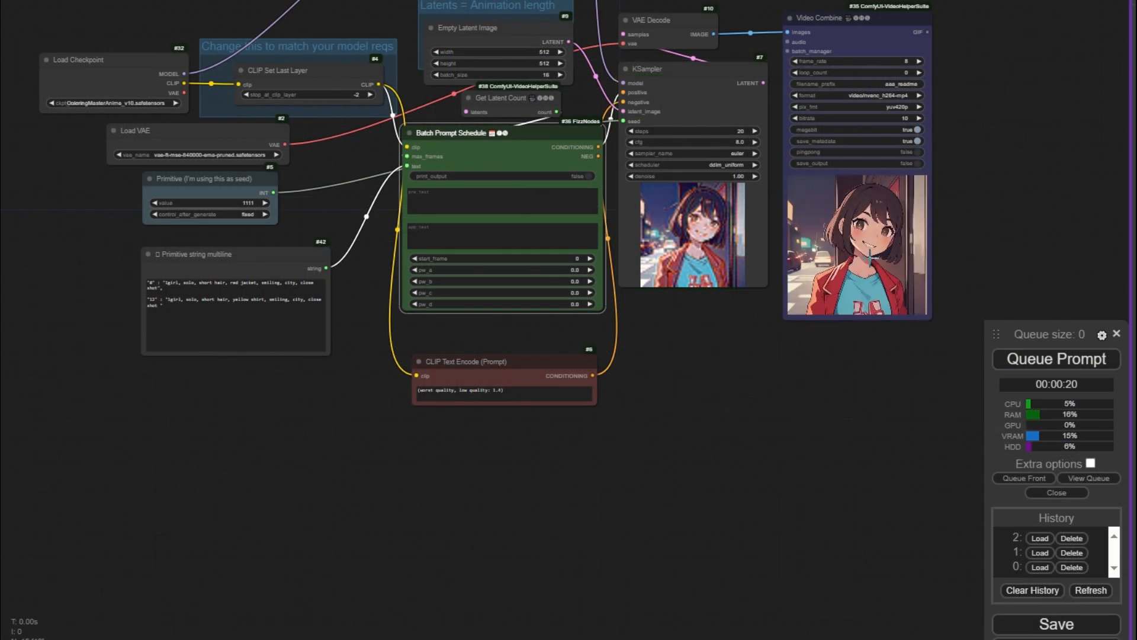
pyautogui.scroll(3, 840, 231)
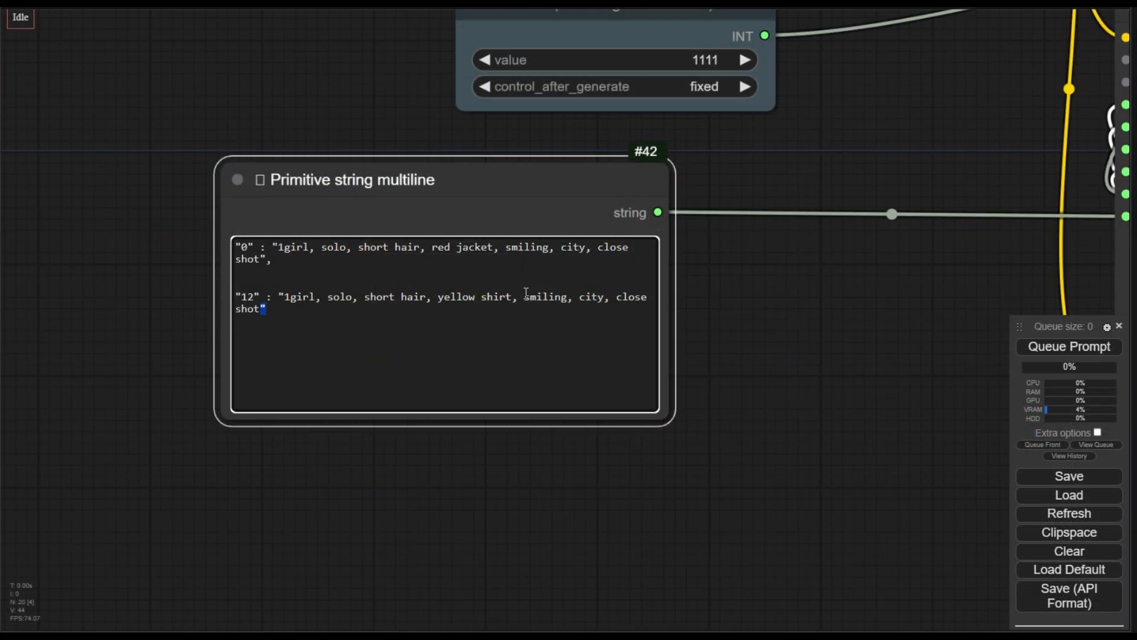
pyautogui.write('cry')
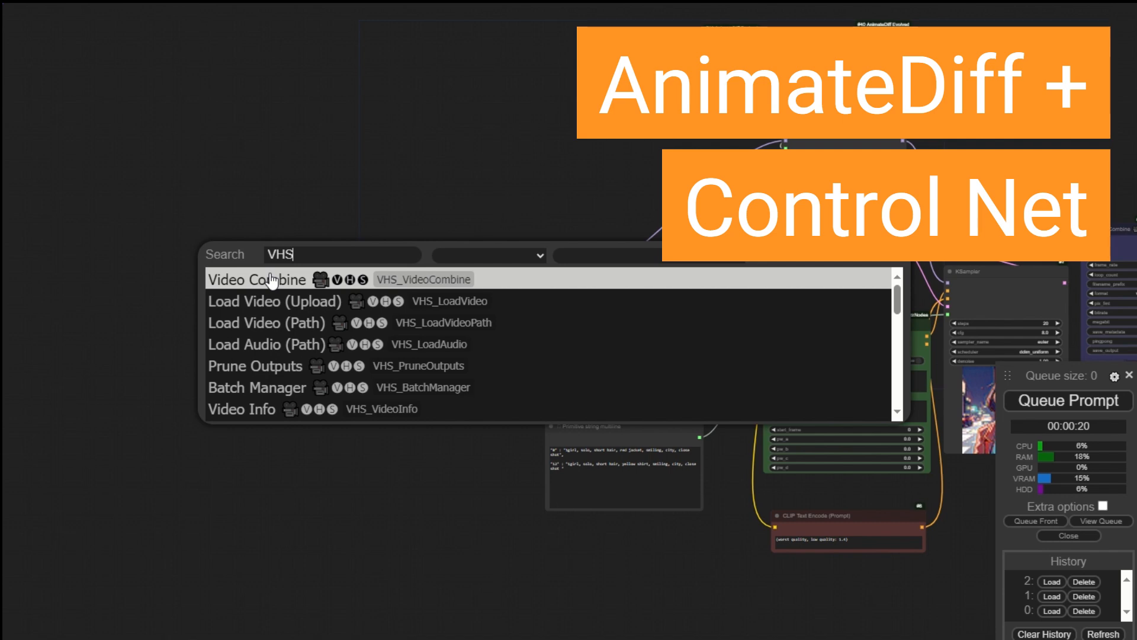
# - Add a Load Video (Upload) node from the VHS nodes and enlarge it
pyautogui.click(283, 303)
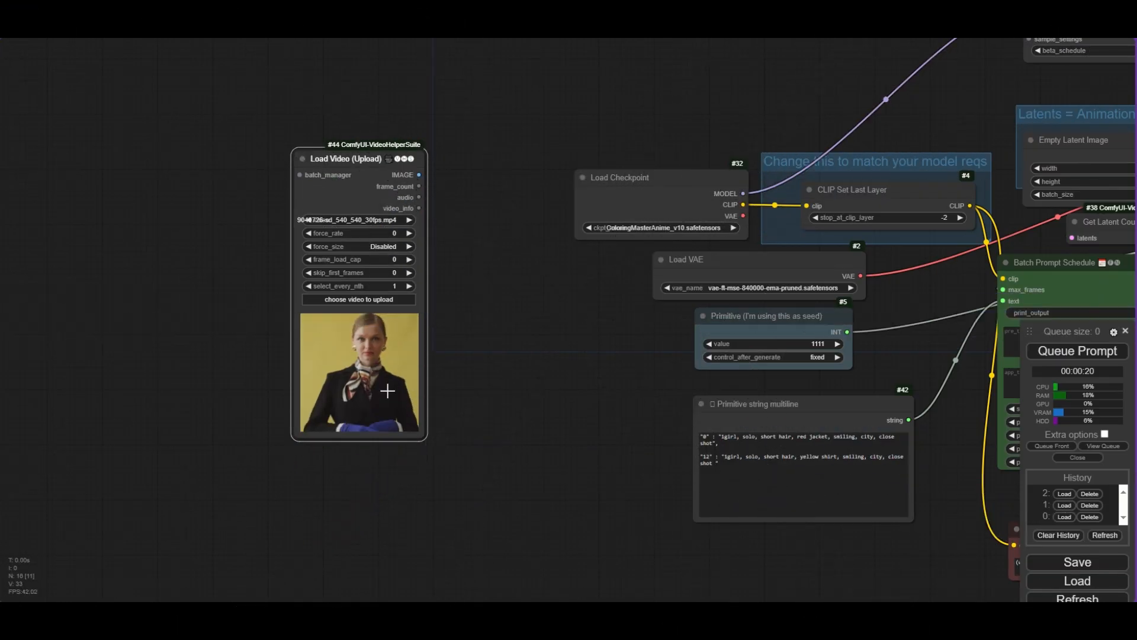
pyautogui.scroll(3, 346, 296)
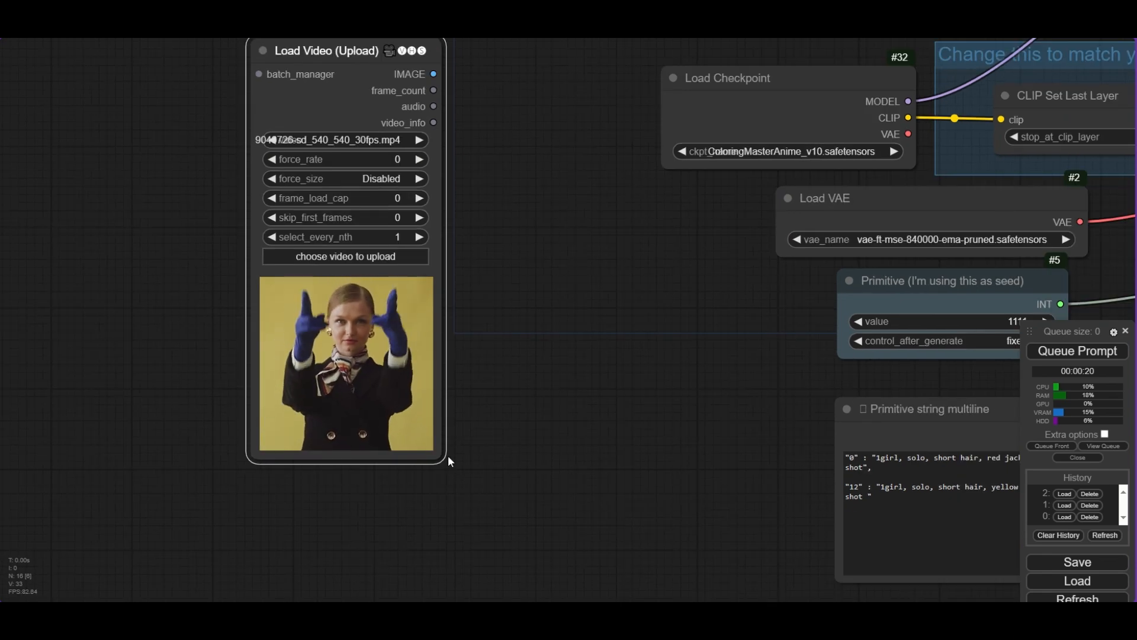
pyautogui.moveTo(447, 460); pyautogui.dragTo(500, 480)
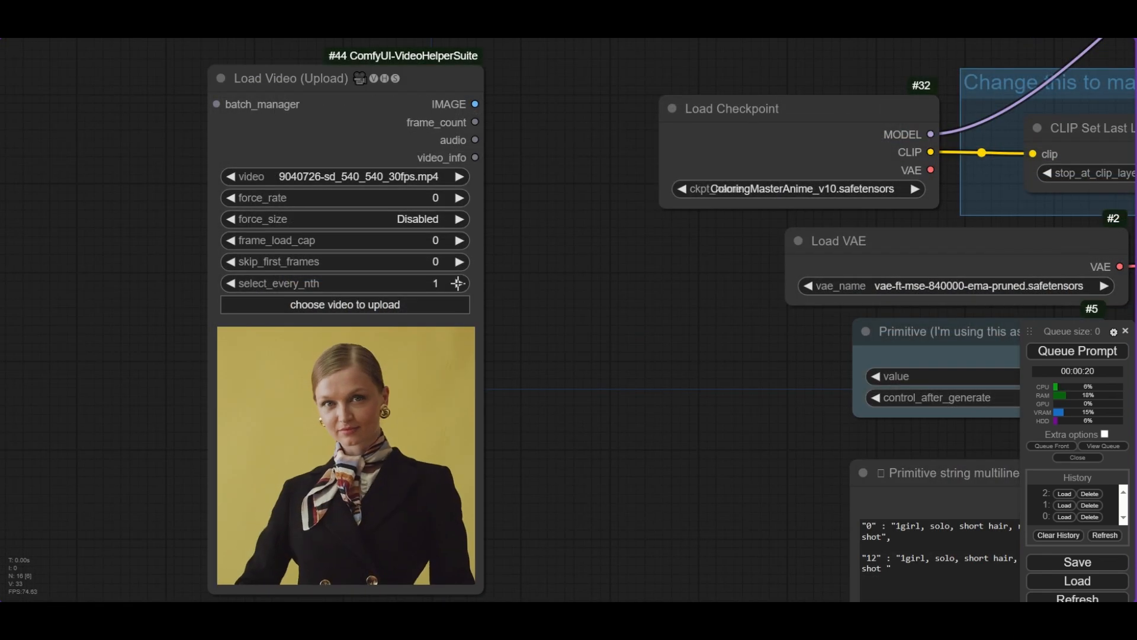
# - Set the Load Video's select_every_nth to 2 and convert its frame_load_cap to an input
pyautogui.click(457, 283)
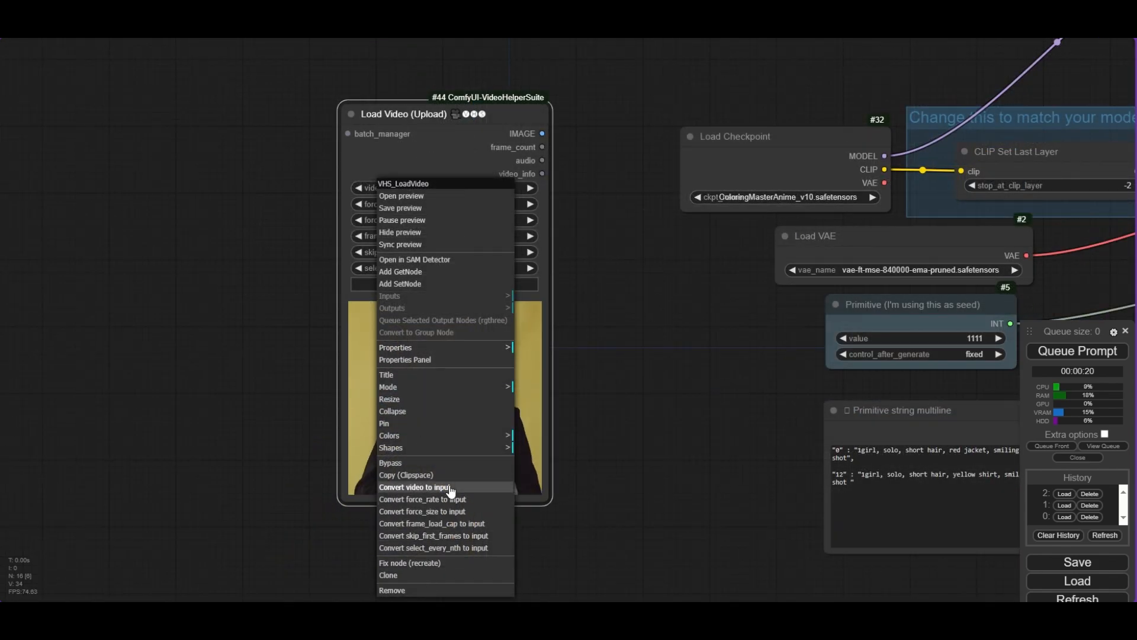
pyautogui.click(433, 523)
# - Connect a new Primitive integer node with value 16 to the frame_load_cap input
pyautogui.write('primi')
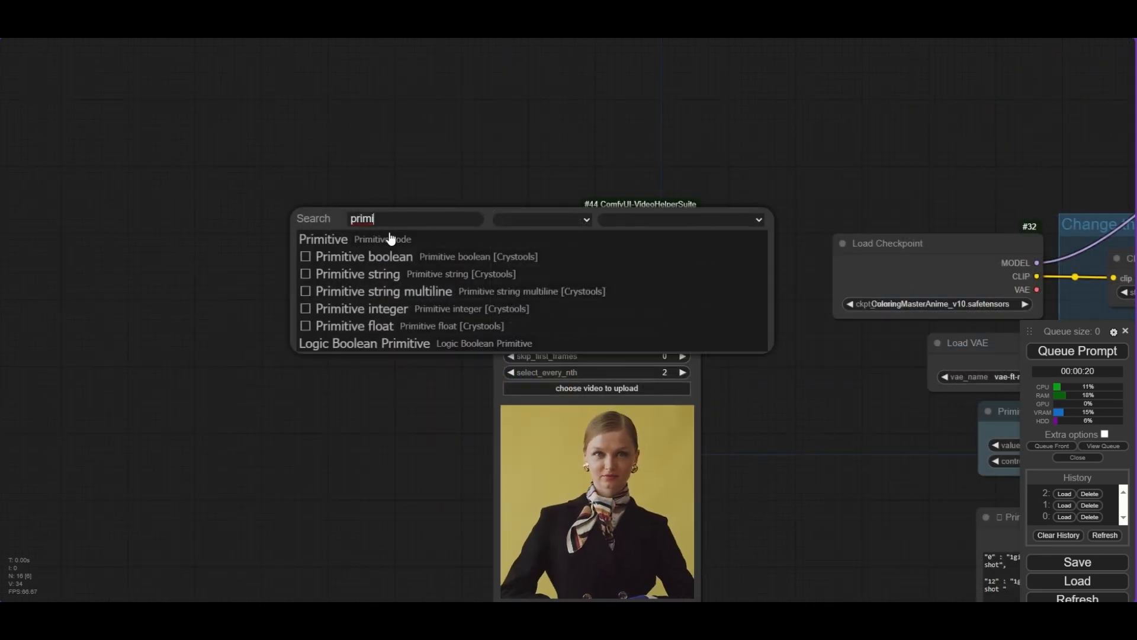
pyautogui.click(402, 310)
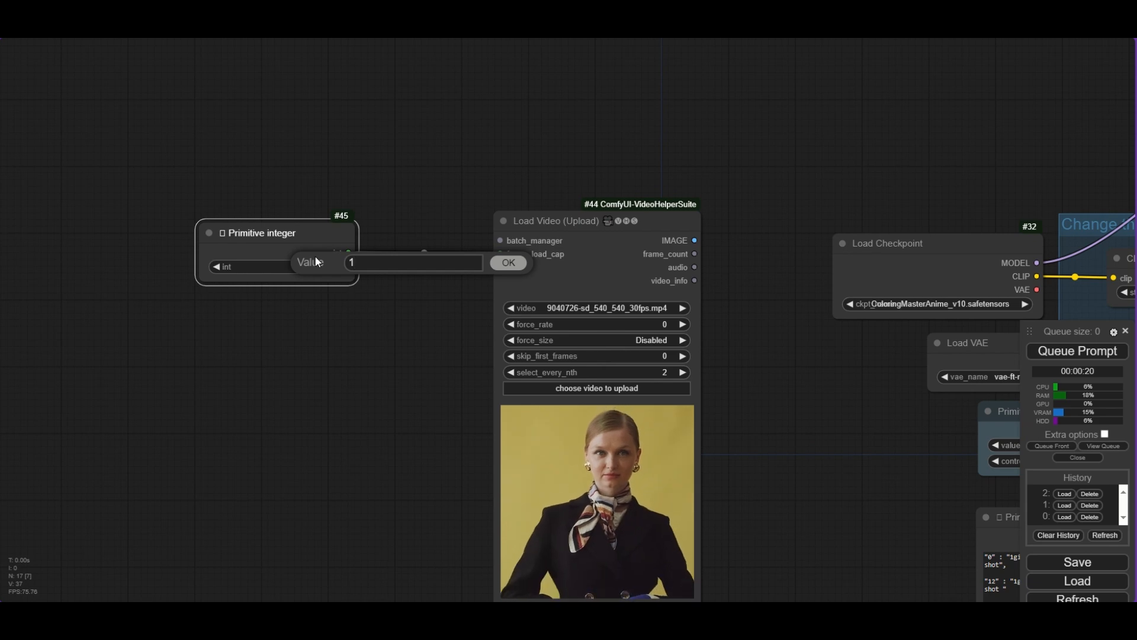
pyautogui.write('6')
pyautogui.press('Return')
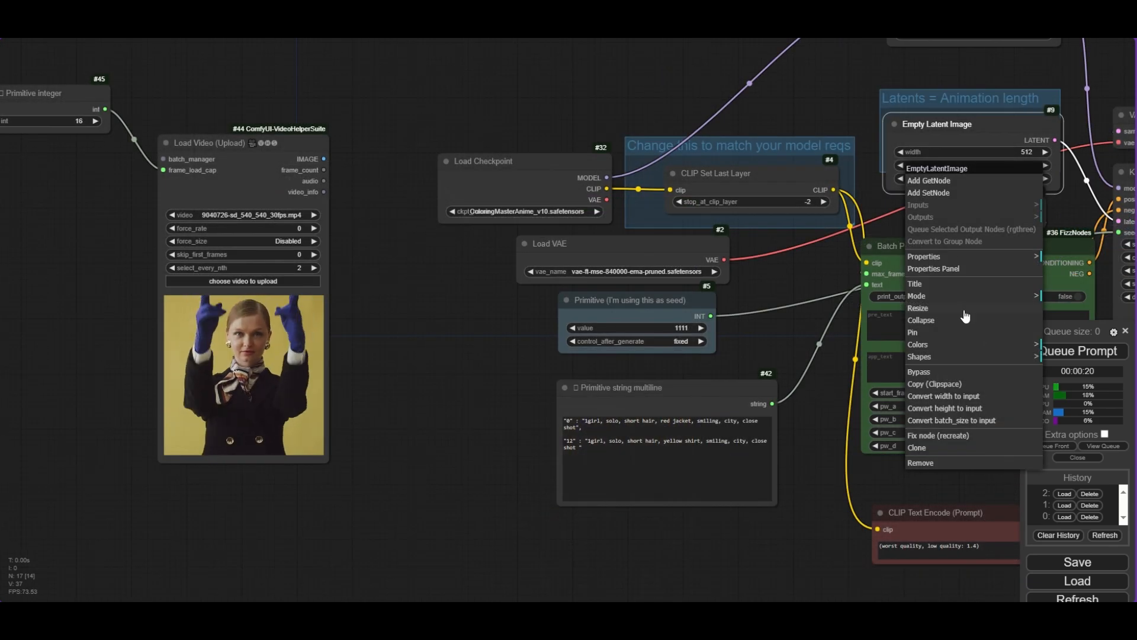
# - Convert the Empty Latent Image's batch_size to an input and connect the Primitive integer to it
pyautogui.click(969, 420)
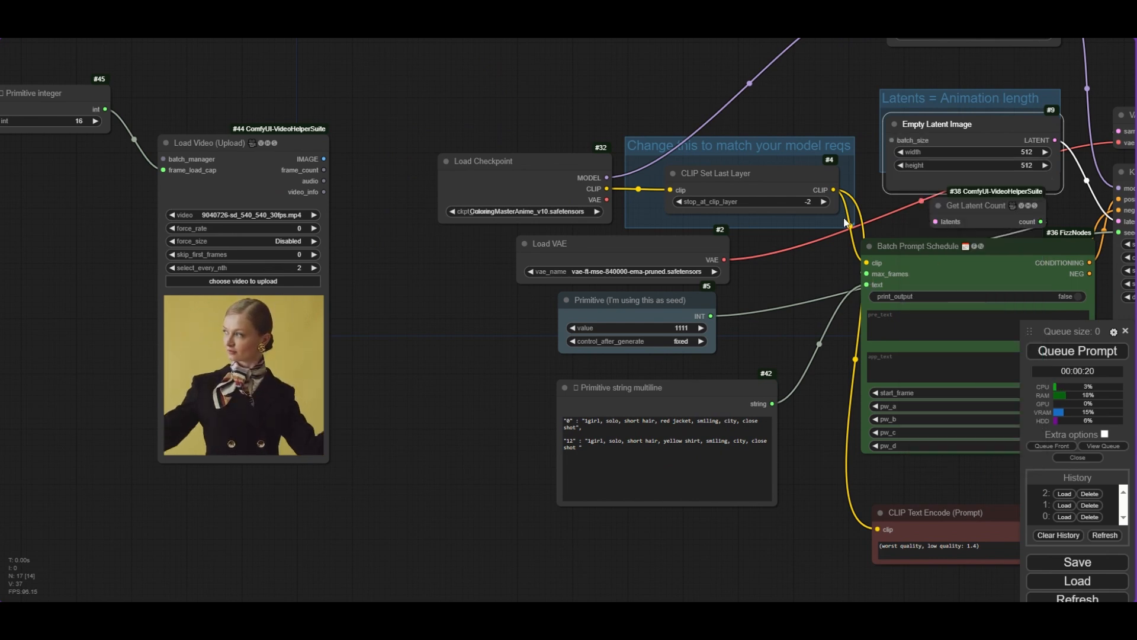
pyautogui.moveTo(105, 109); pyautogui.dragTo(891, 140)
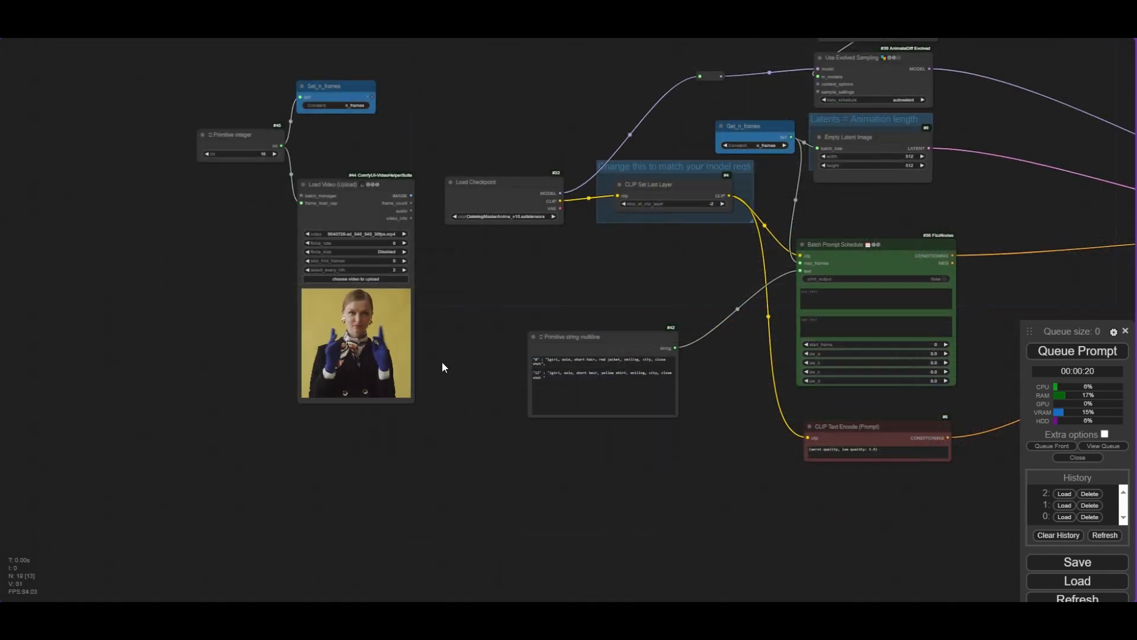
# - Add HED Soft-Edge Lines and DWPose Estimator preprocessor nodes
pyautogui.doubleClick(443, 371)
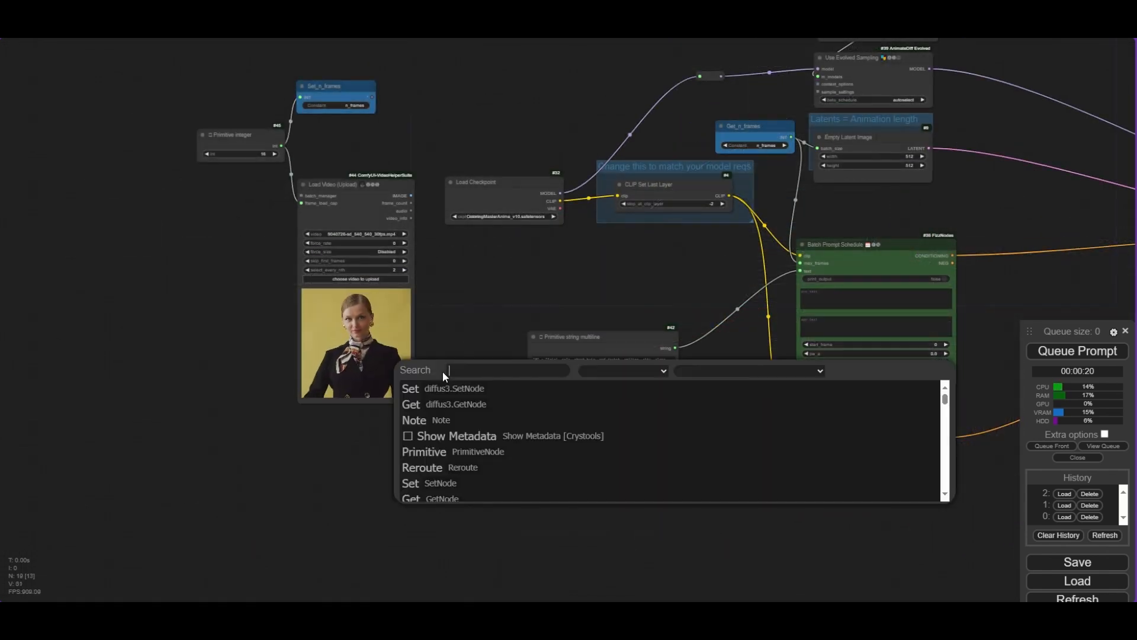
pyautogui.write('soft')
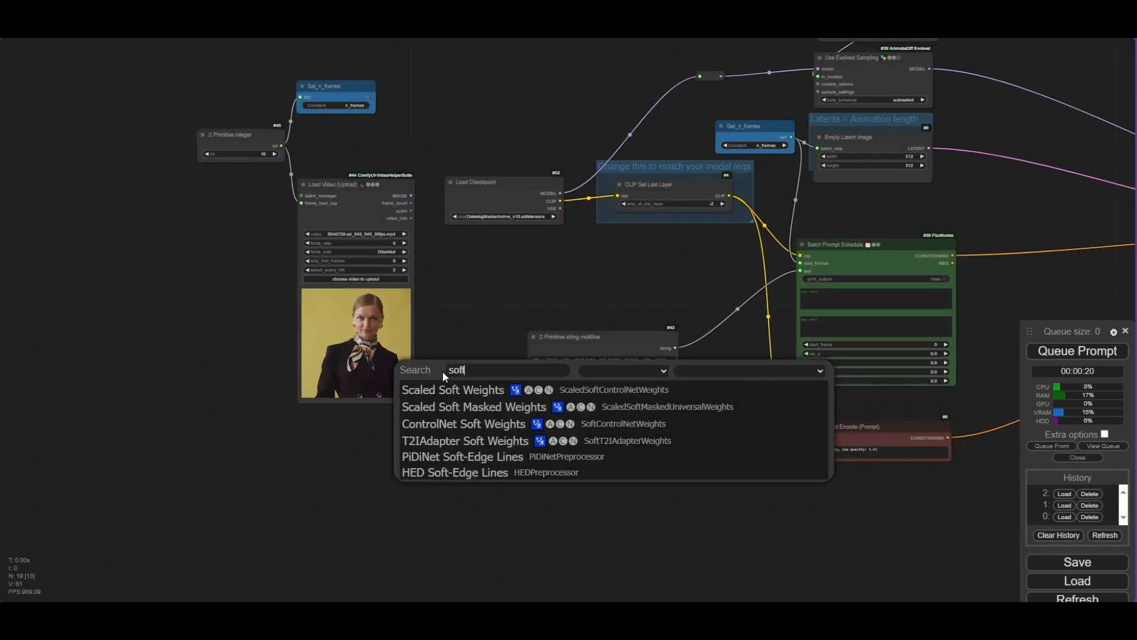
pyautogui.click(473, 472)
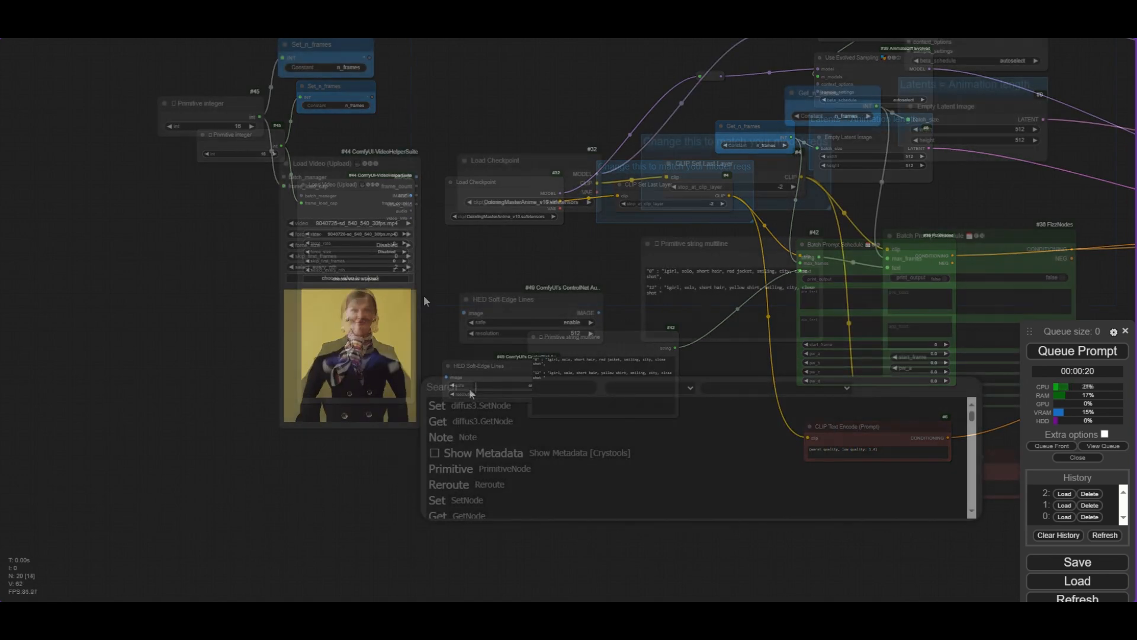
pyautogui.write('po')
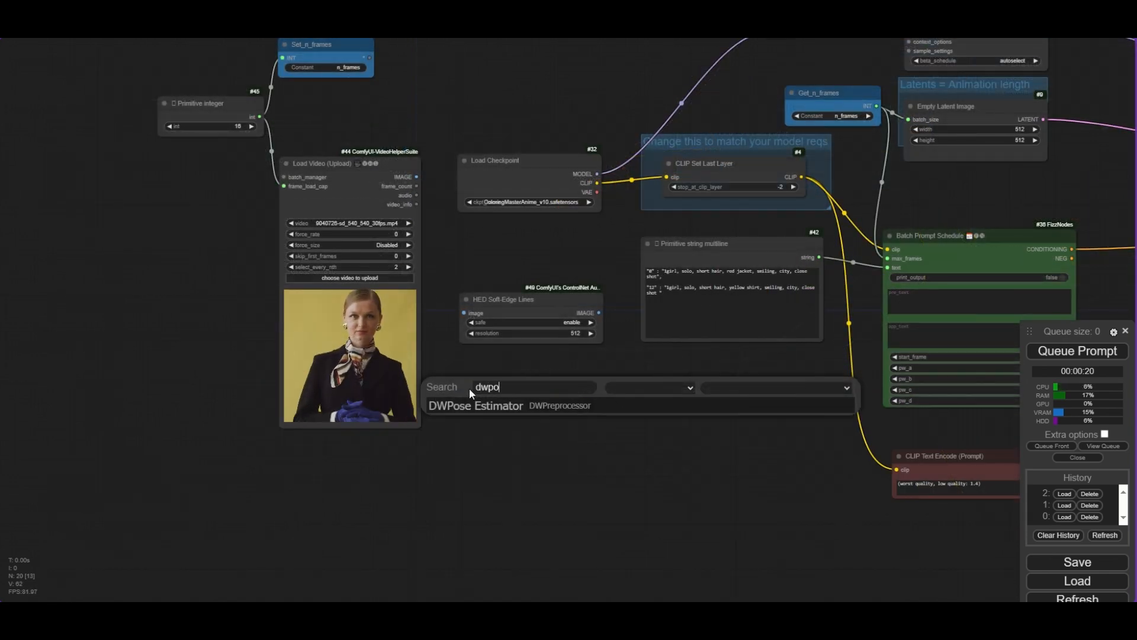
pyautogui.press('Return')
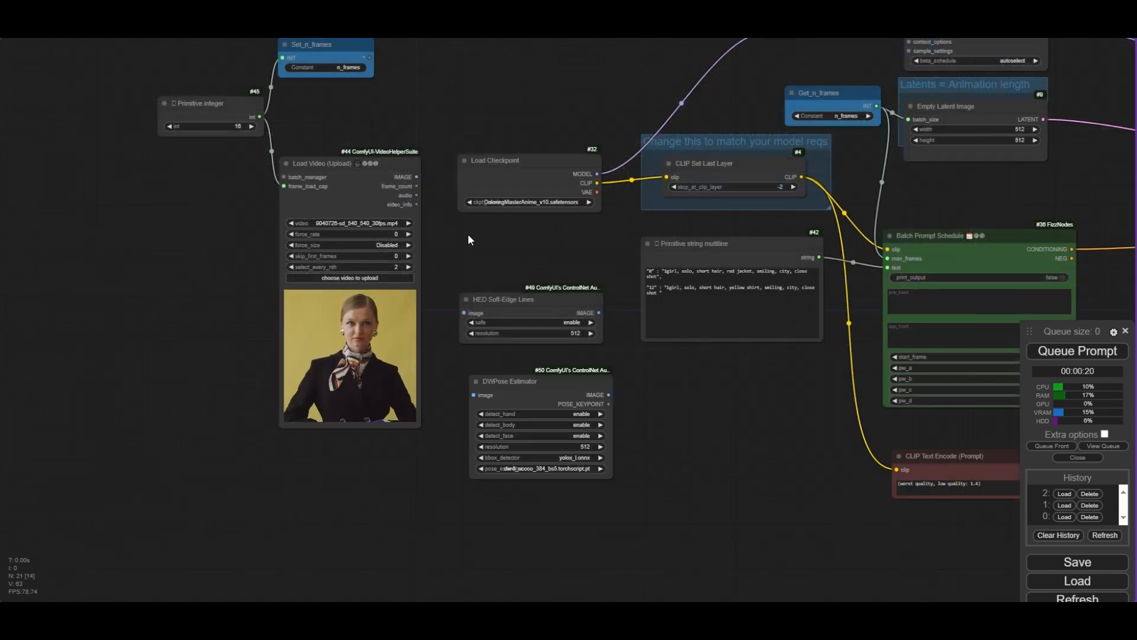
# - Add a Set node on the HED Soft-Edge Lines image output and name its constant HED_images
pyautogui.scroll(2, 370, 244)
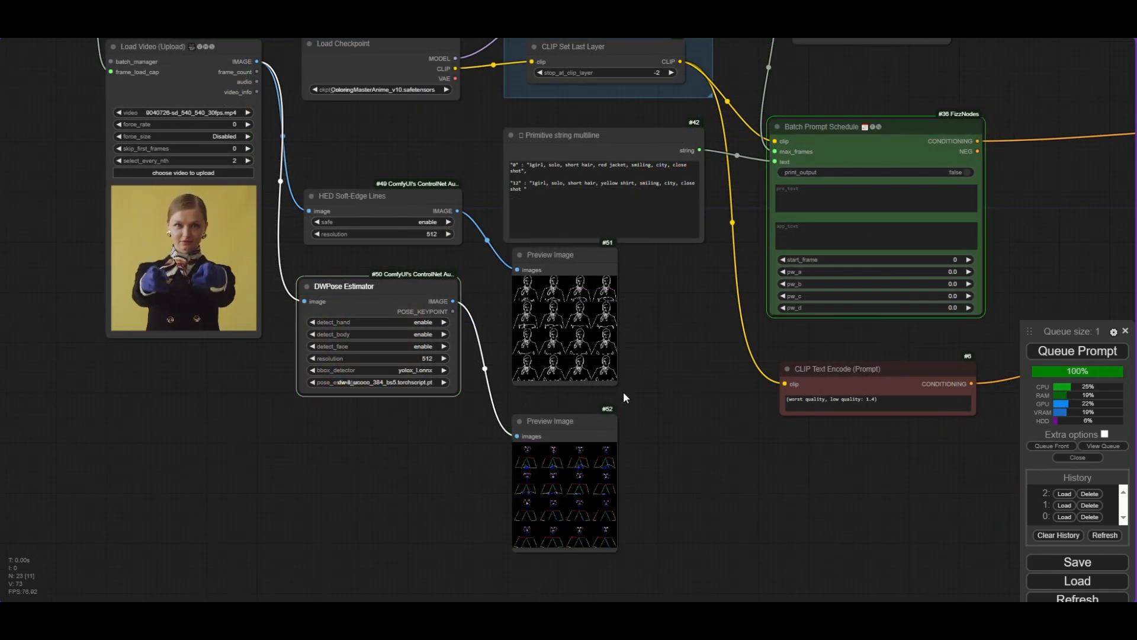
pyautogui.scroll(9, 514, 232)
pyautogui.scroll(3, 514, 232)
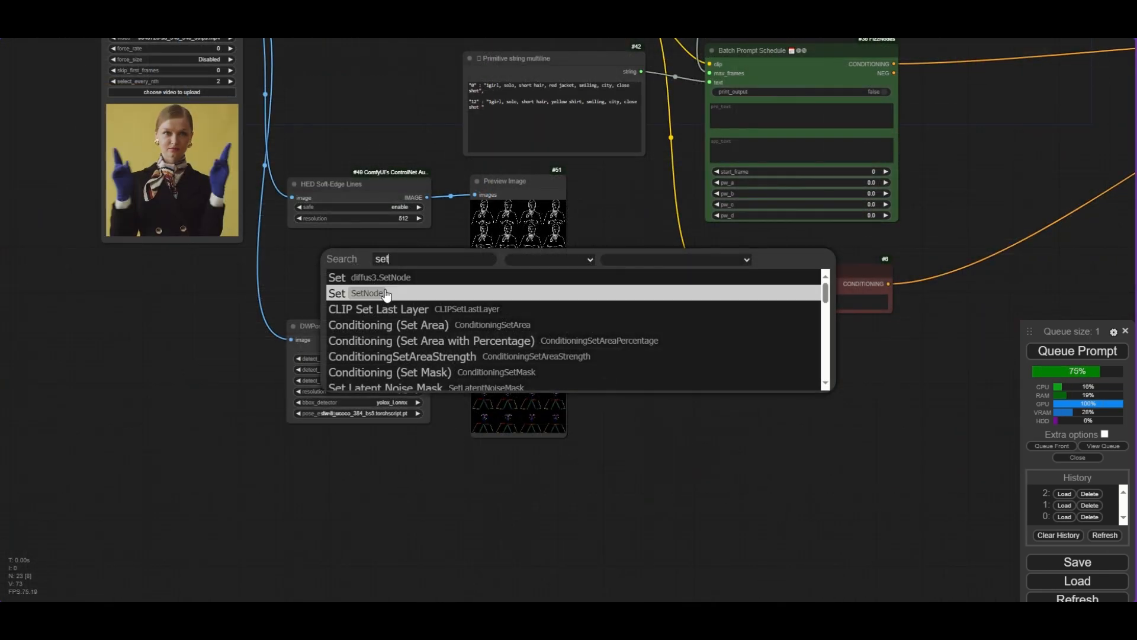
pyautogui.click(386, 294)
pyautogui.scroll(2, 415, 261)
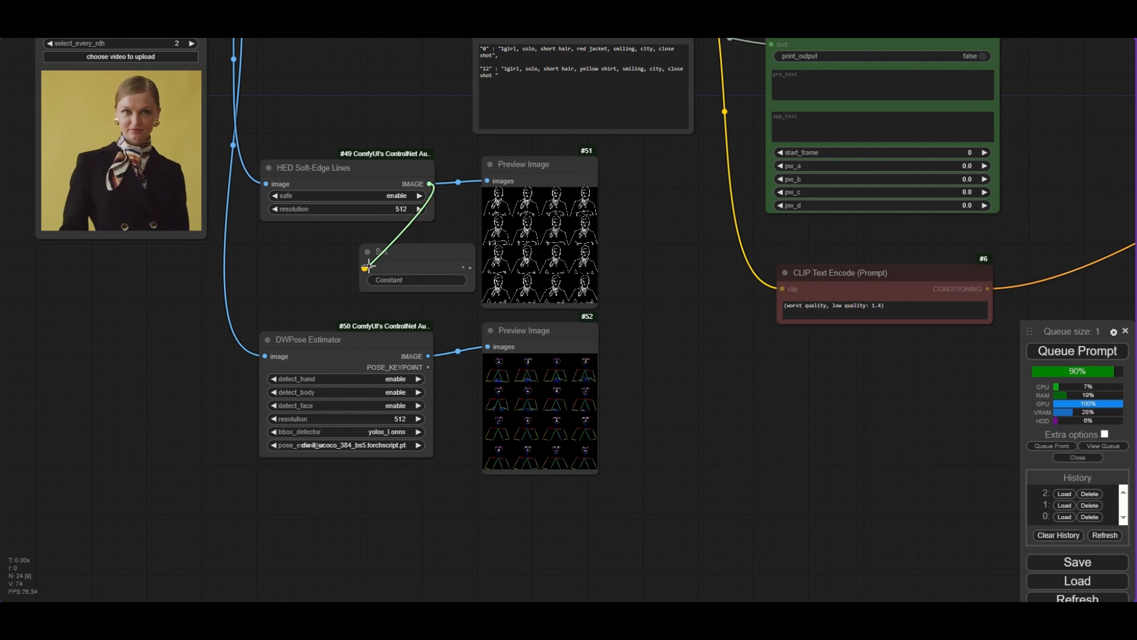
pyautogui.moveTo(367, 265); pyautogui.dragTo(366, 266)
pyautogui.doubleClick(438, 279)
pyautogui.write('H')
pyautogui.write('ED_images')
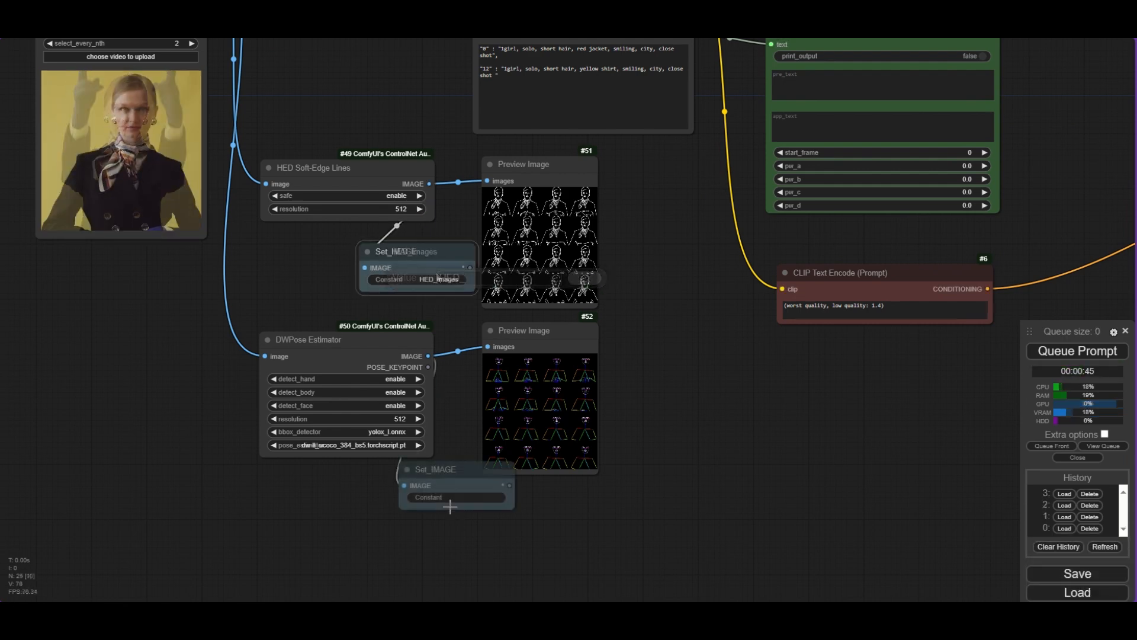
# - Name the DWPose Estimator's Set node constant DWPose_images
pyautogui.doubleClick(451, 498)
pyautogui.write('DWP')
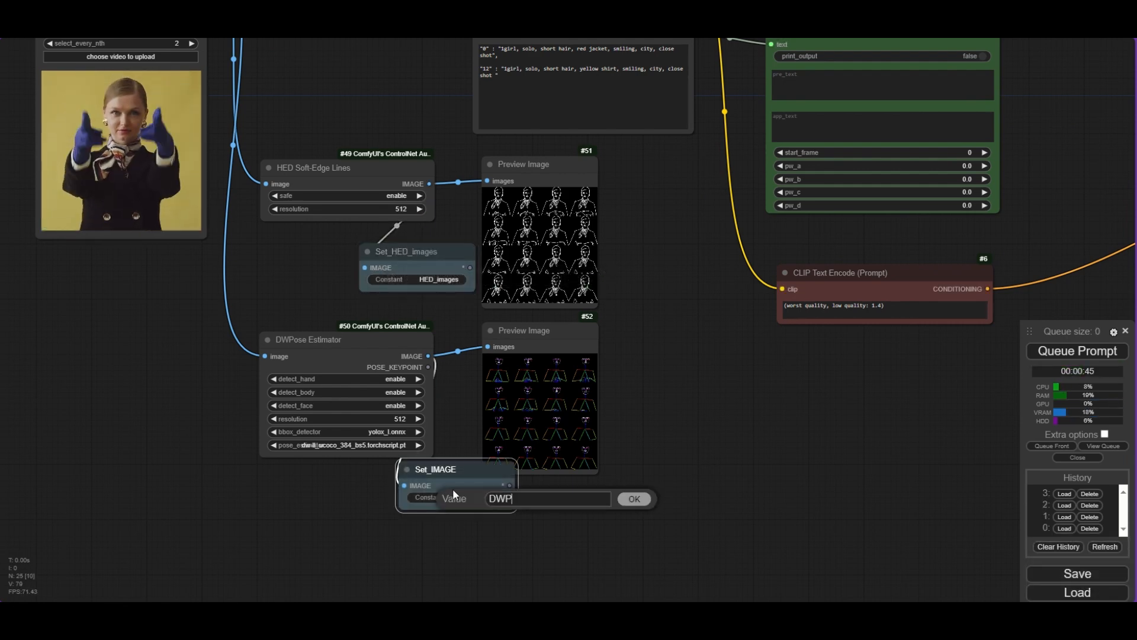
pyautogui.write('ose_images')
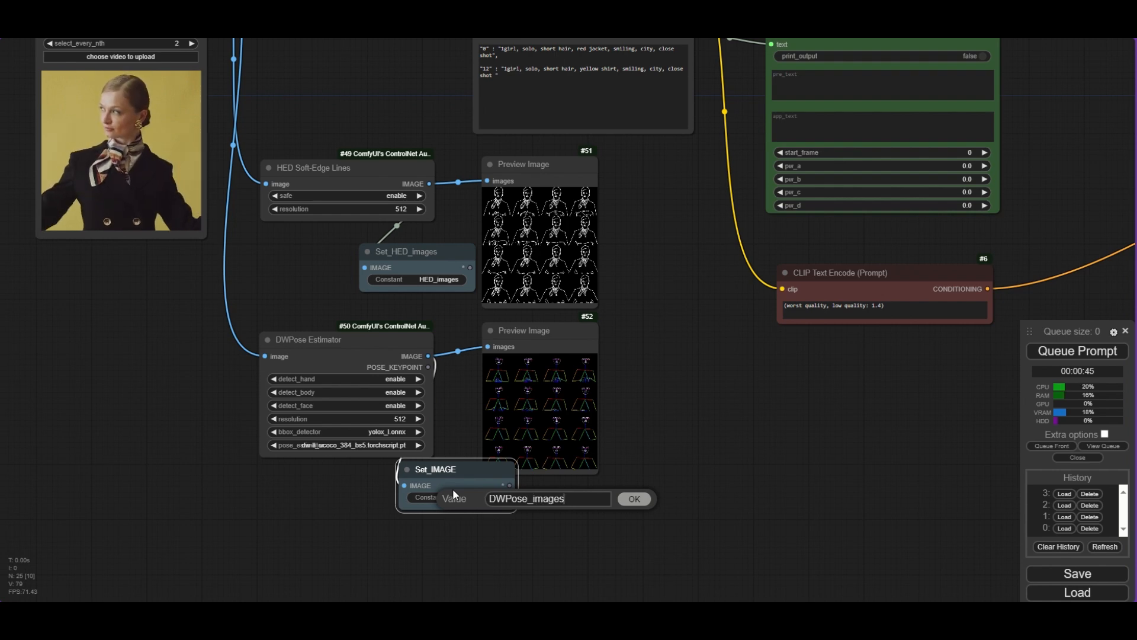
pyautogui.press('Return')
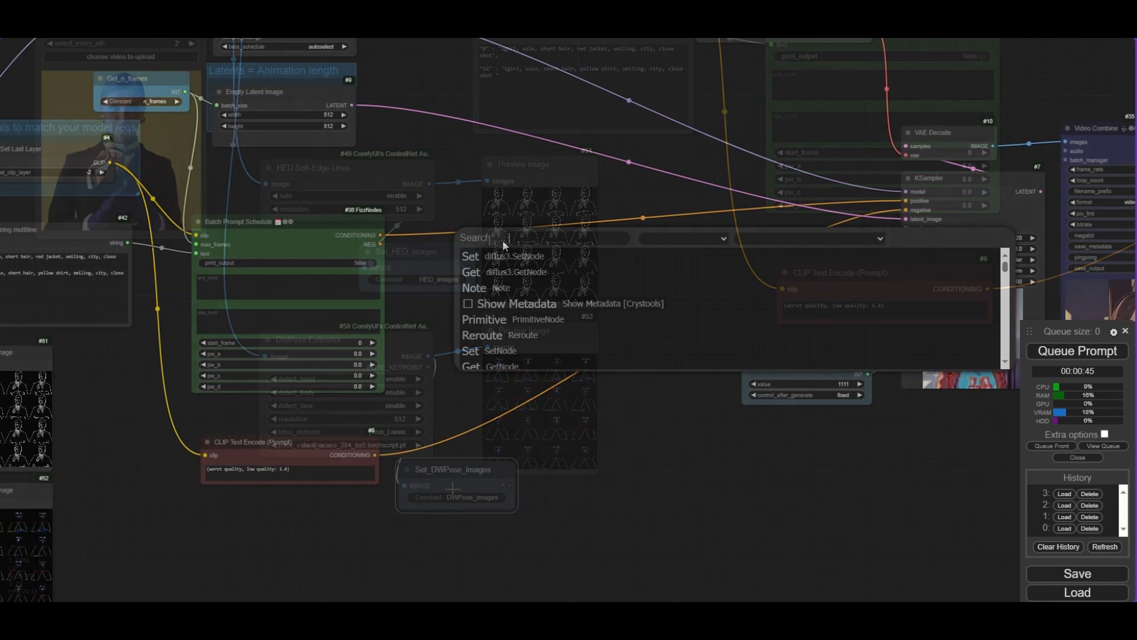
# - Add an Apply Advanced ControlNet node and place it between the Batch Prompt Schedule and the KSampler
pyautogui.write('controlnet')
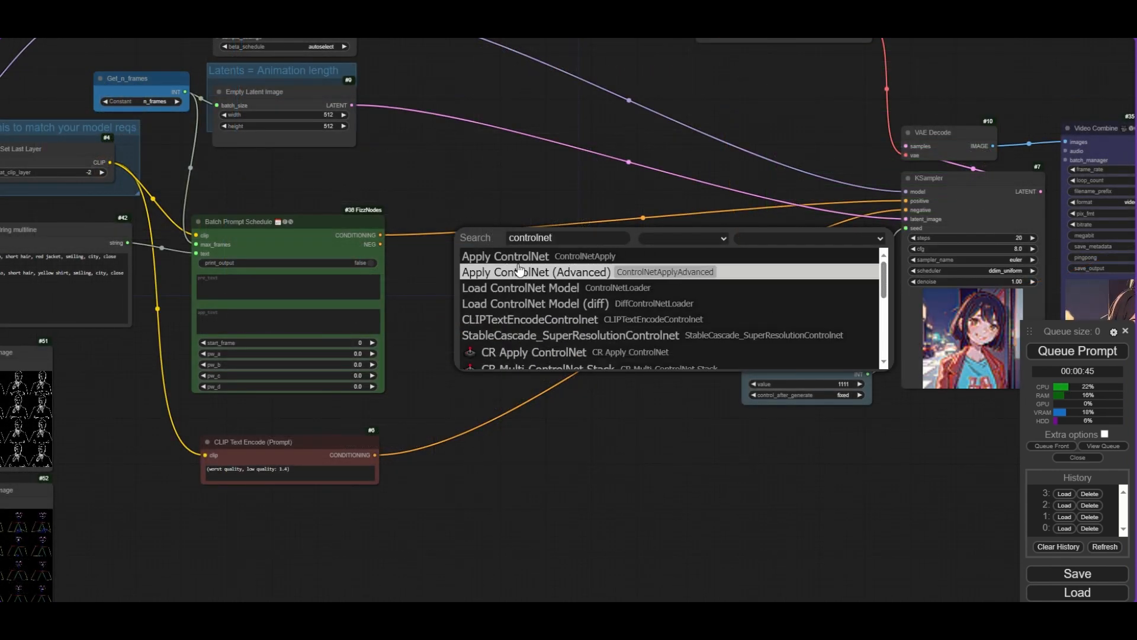
pyautogui.scroll(-2, 566, 289)
pyautogui.scroll(-3, 566, 289)
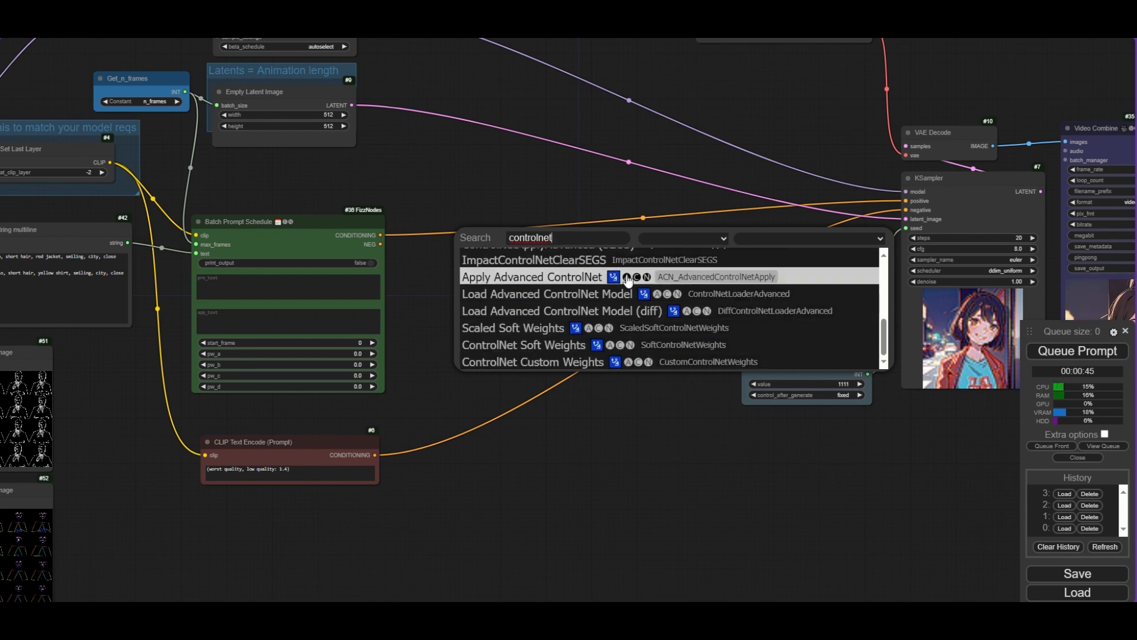
pyautogui.click(669, 277)
pyautogui.scroll(2, 610, 248)
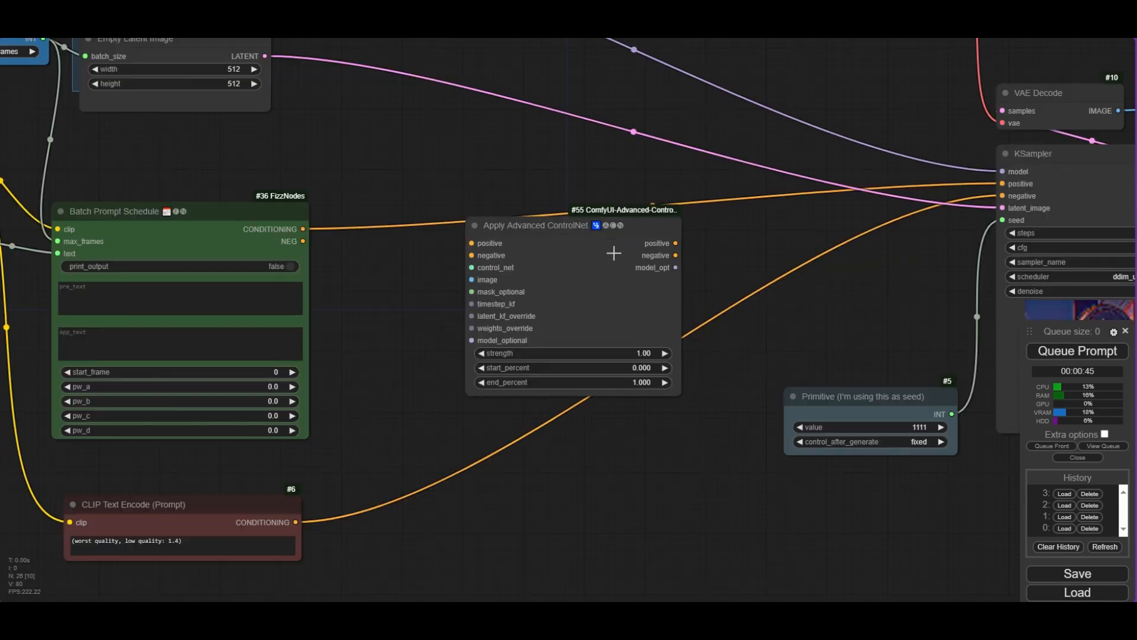
pyautogui.moveTo(529, 237)
pyautogui.mouseDown()
pyautogui.moveTo(447, 221)
pyautogui.moveTo(669, 206)
pyautogui.mouseUp()
pyautogui.scroll(-1, 444, 220)
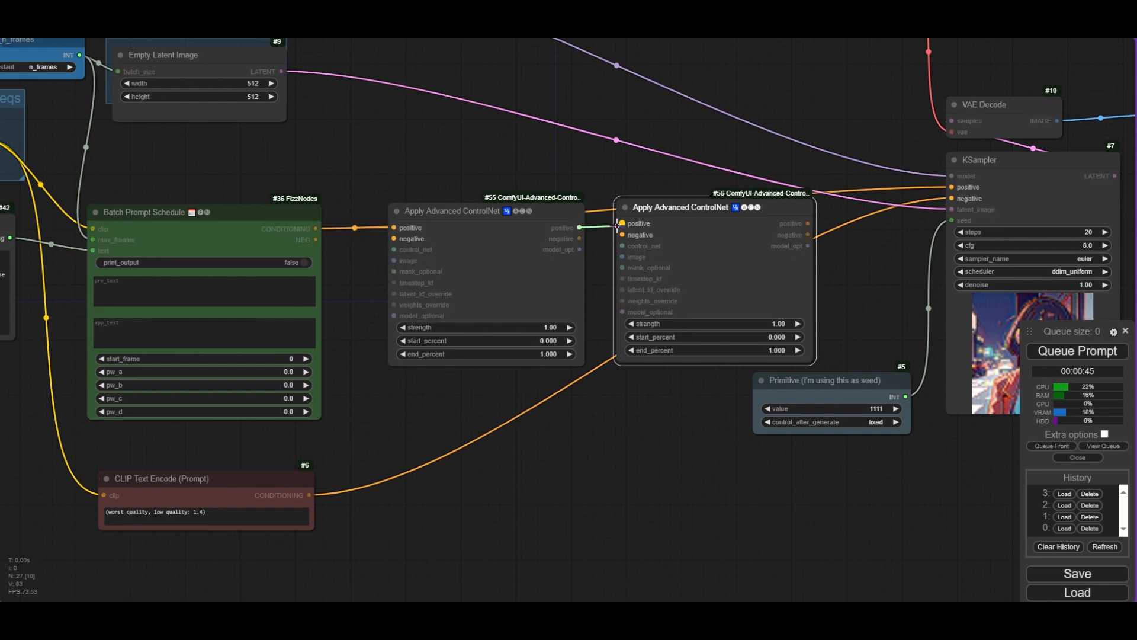
# - Wire the second Apply Advanced ControlNet's positive and negative outputs into the KSampler's positive and negative inputs
pyautogui.hscroll(5, 628, 222)
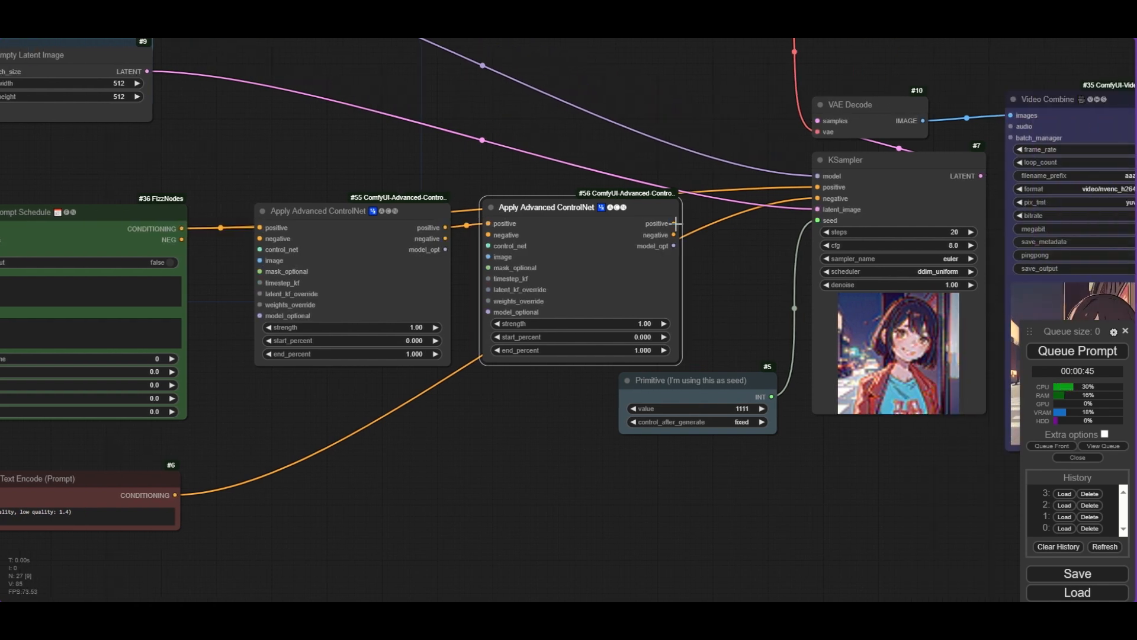
pyautogui.moveTo(675, 224); pyautogui.dragTo(819, 188)
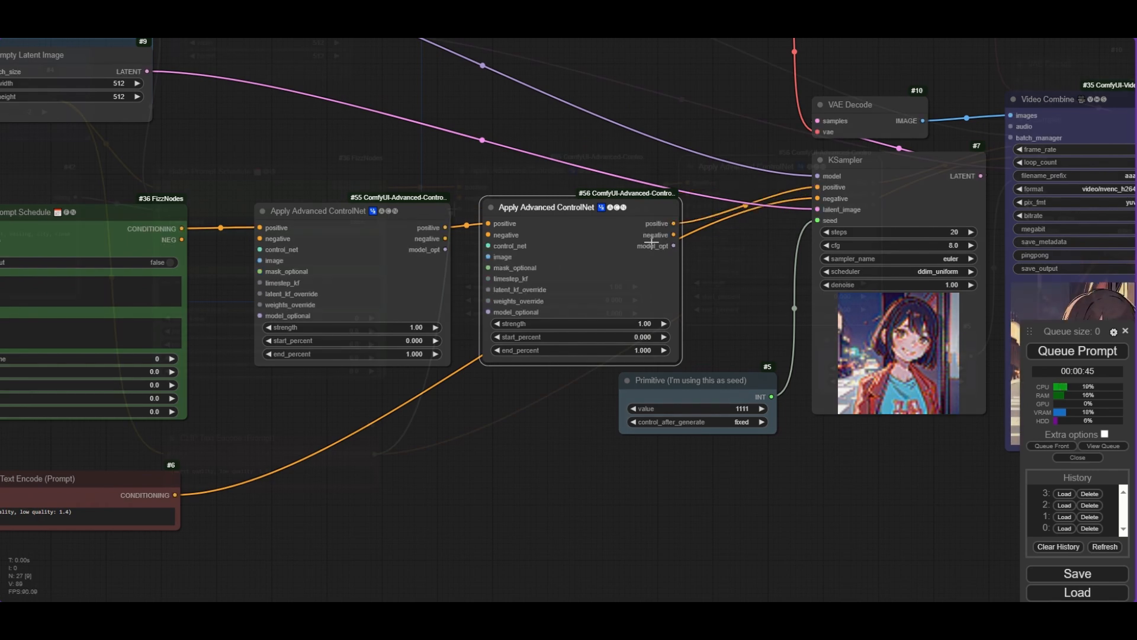
pyautogui.hscroll(-7, 675, 202)
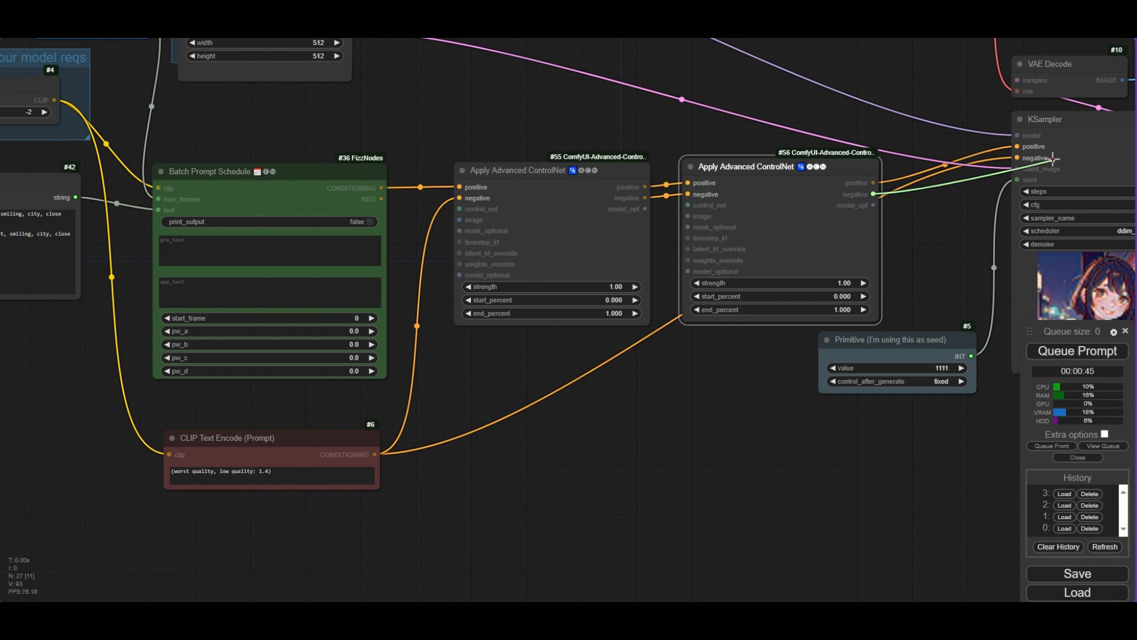
pyautogui.moveTo(1018, 157); pyautogui.dragTo(1018, 157)
# - Add a Load Advanced ControlNet Model for the first Apply Advanced ControlNet and choose control_v11p_sd15_softedge_fp16.safetensors
pyautogui.hscroll(-3, 467, 328)
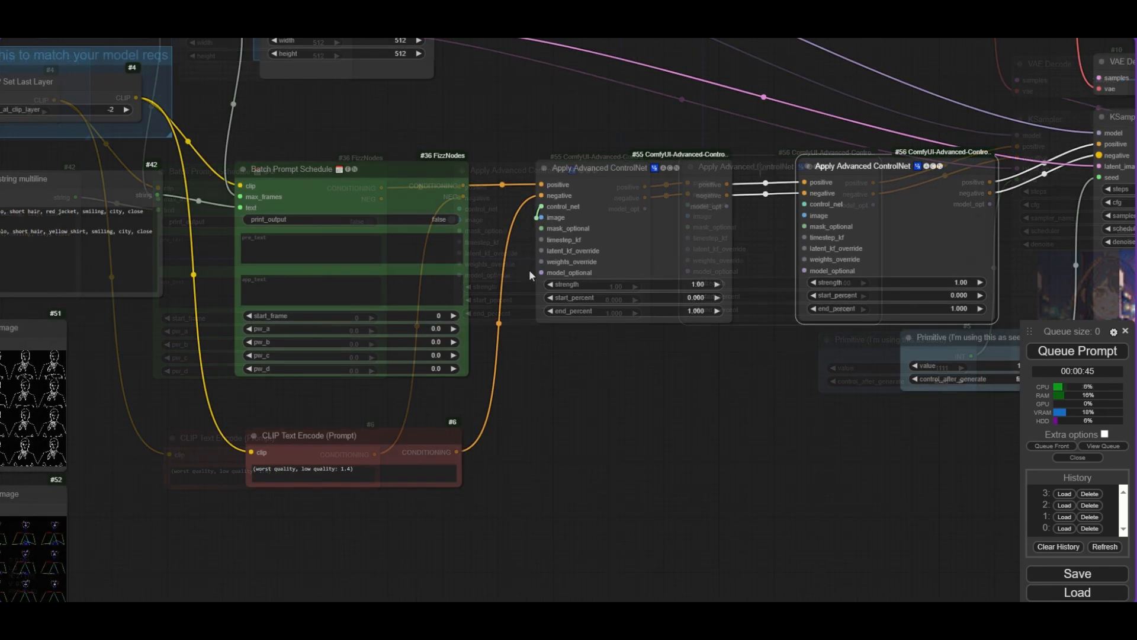
pyautogui.moveTo(541, 207); pyautogui.dragTo(555, 367)
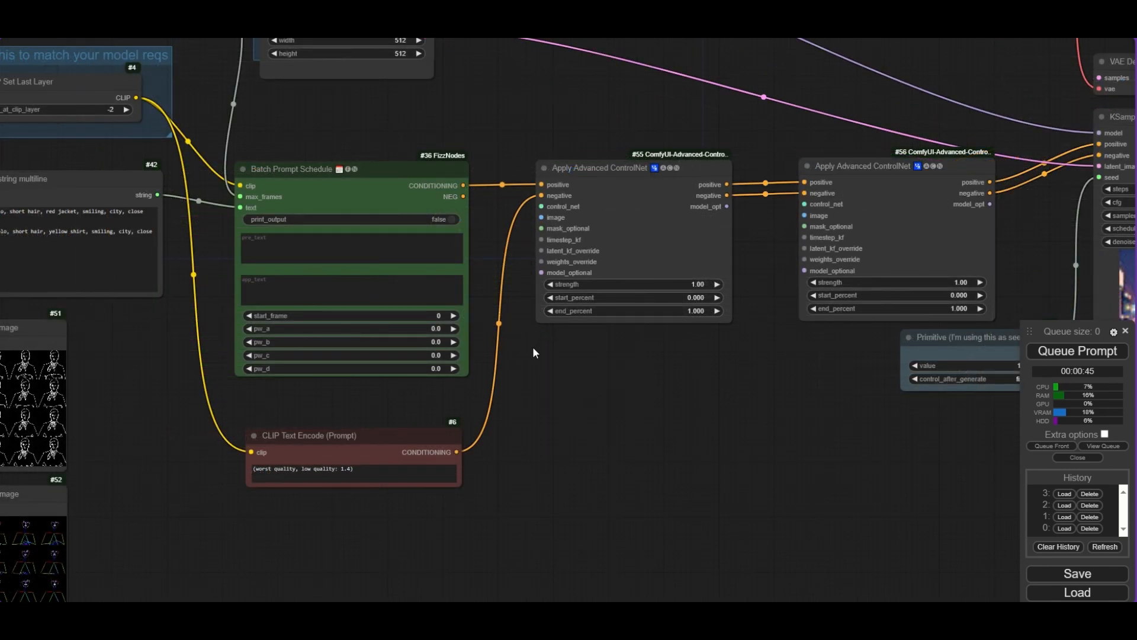
pyautogui.doubleClick(532, 346)
pyautogui.write('controlnet')
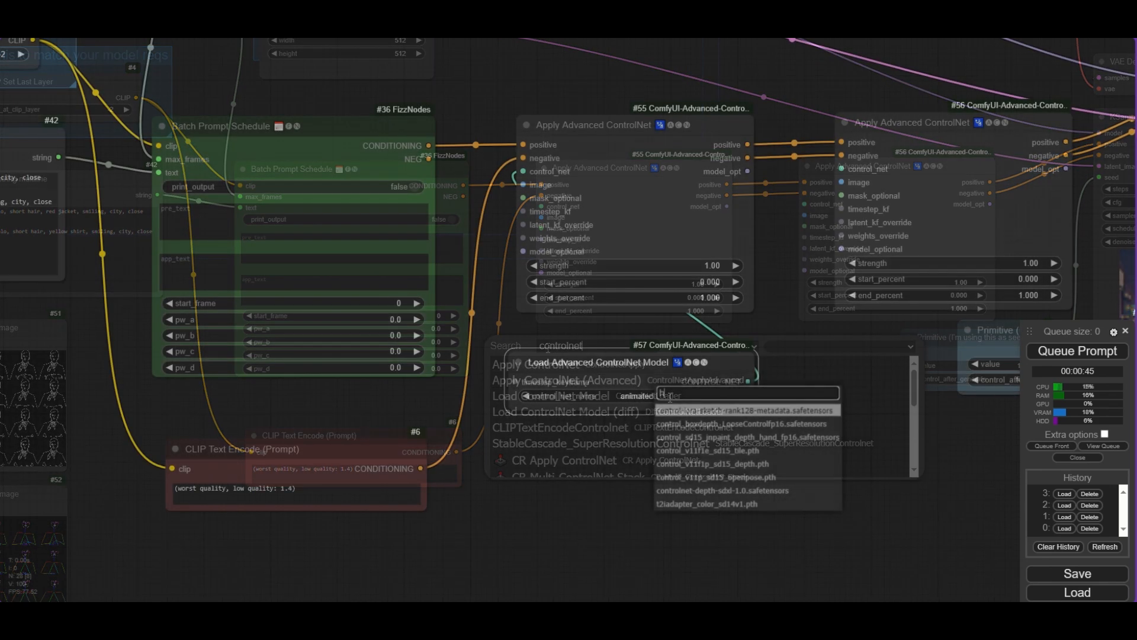
pyautogui.write('ed')
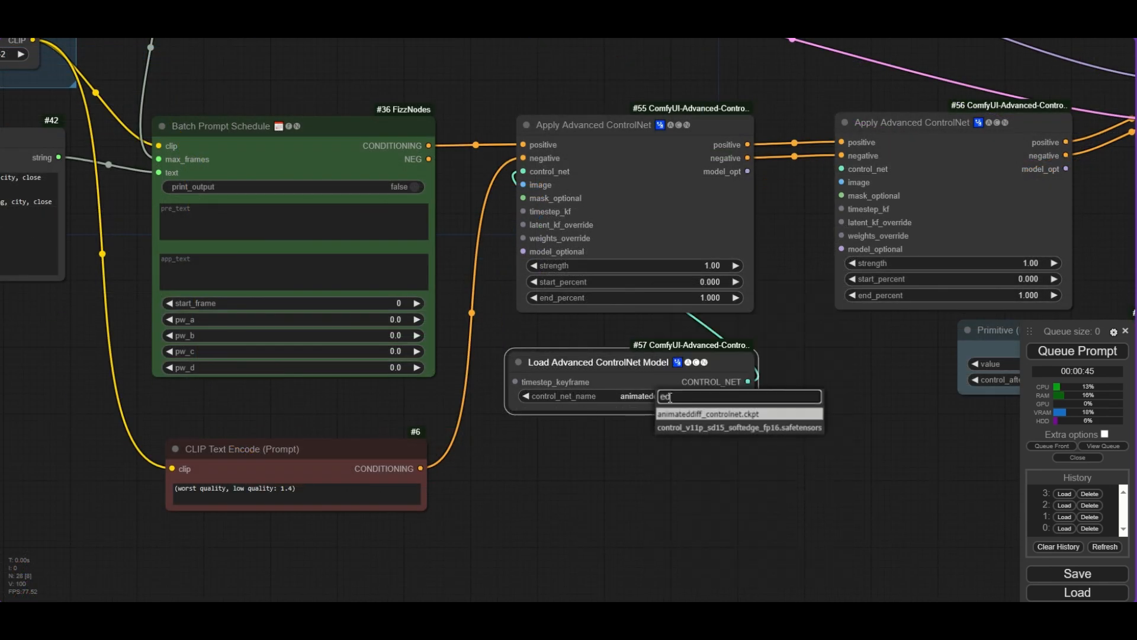
pyautogui.click(709, 427)
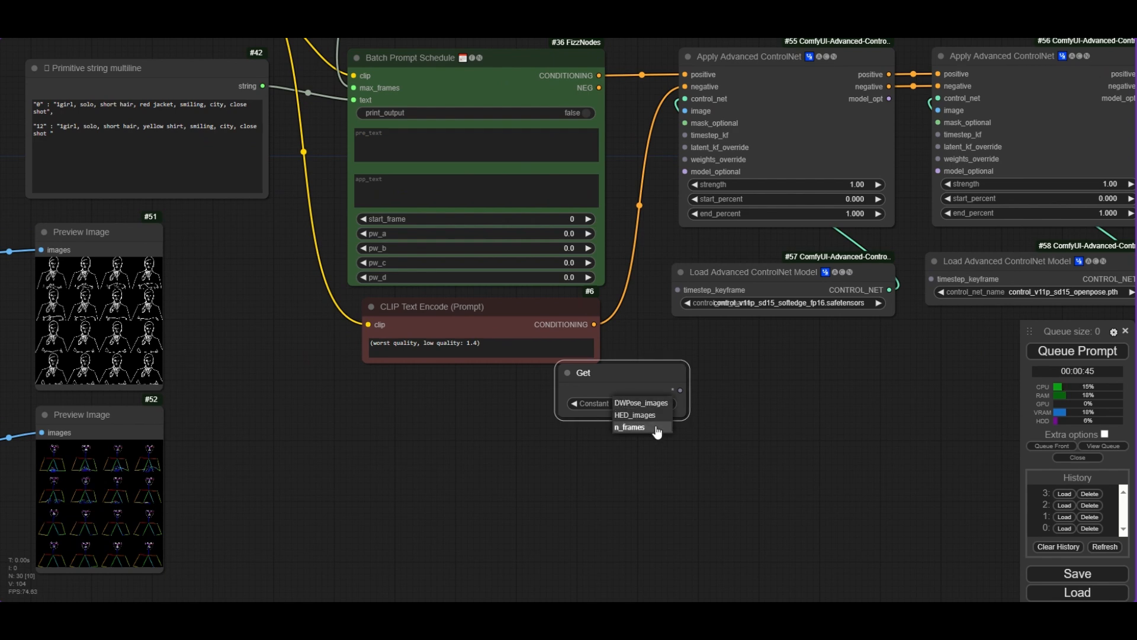
# - Connect the Get_HED_images and Get_DWPose_images nodes to the image inputs of the two Apply Advanced ControlNet nodes
pyautogui.moveTo(640, 386); pyautogui.dragTo(653, 179)
pyautogui.moveTo(684, 110); pyautogui.dragTo(685, 111)
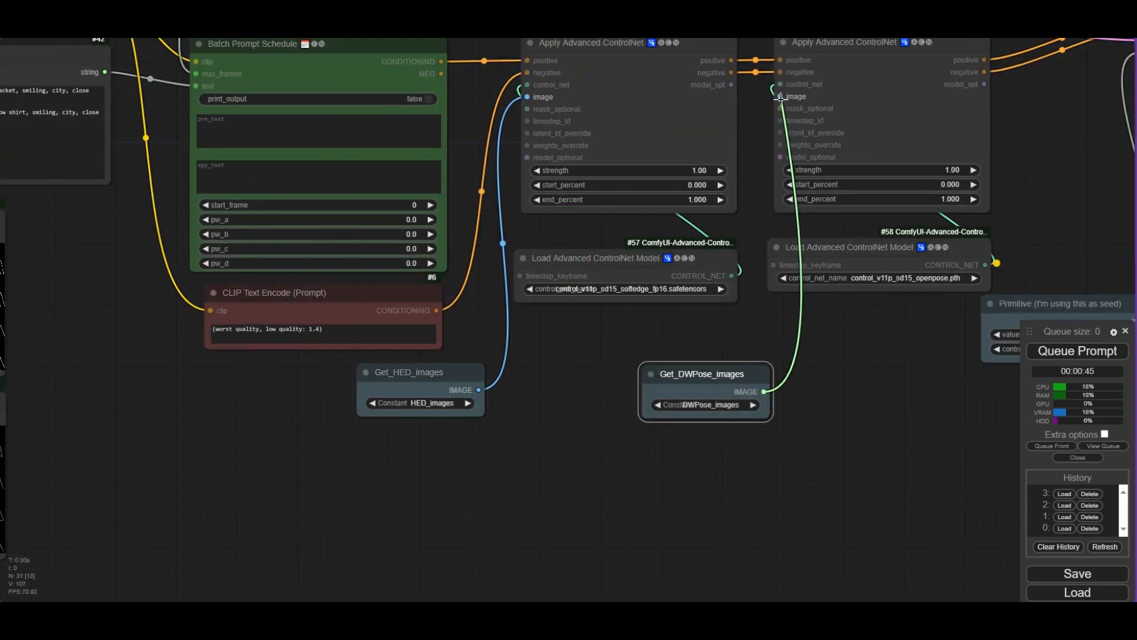
# - Set the soft-edge Apply Advanced ControlNet's strength to 0.6
pyautogui.moveTo(779, 98); pyautogui.dragTo(782, 97)
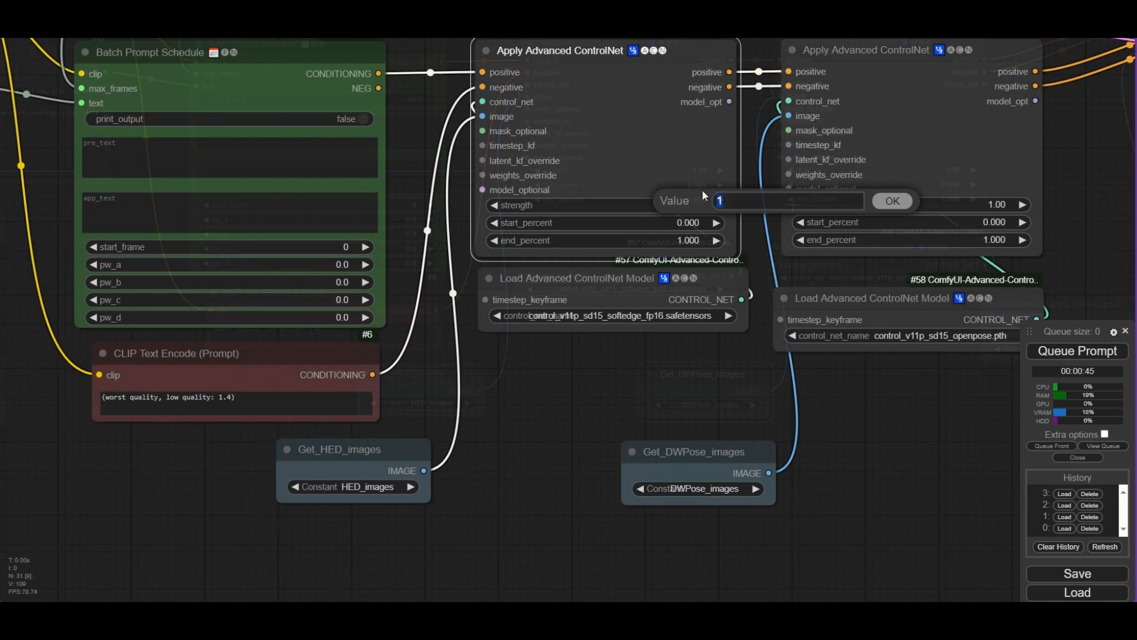
pyautogui.write('.6')
pyautogui.press('Return')
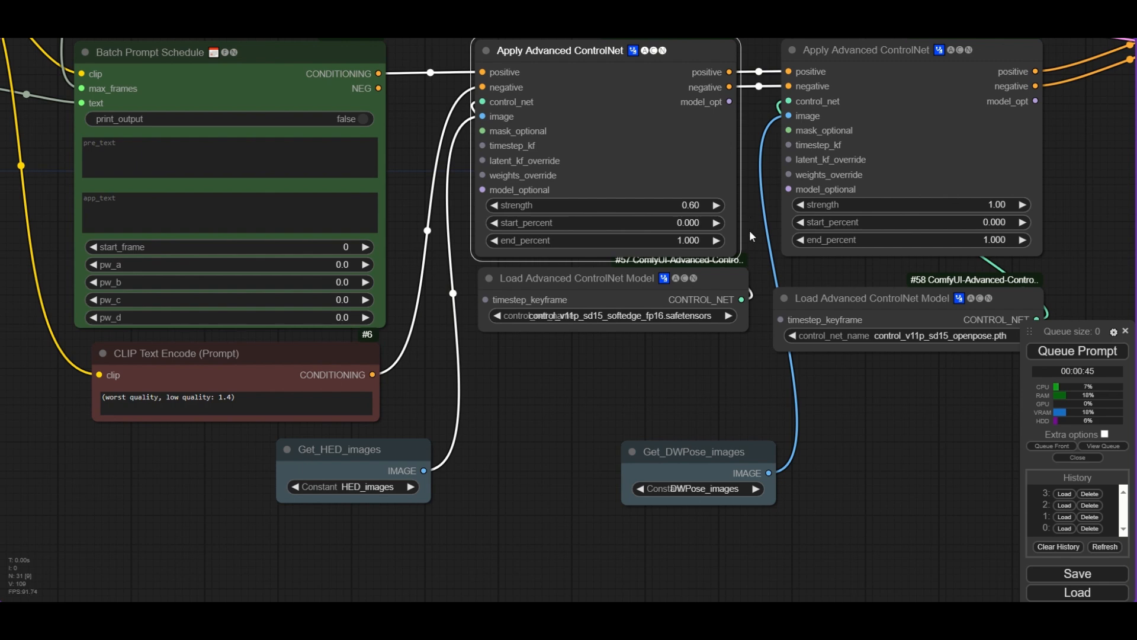
# - Examine the KSampler preview and the Video Combine output animation
pyautogui.scroll(-1, 751, 237)
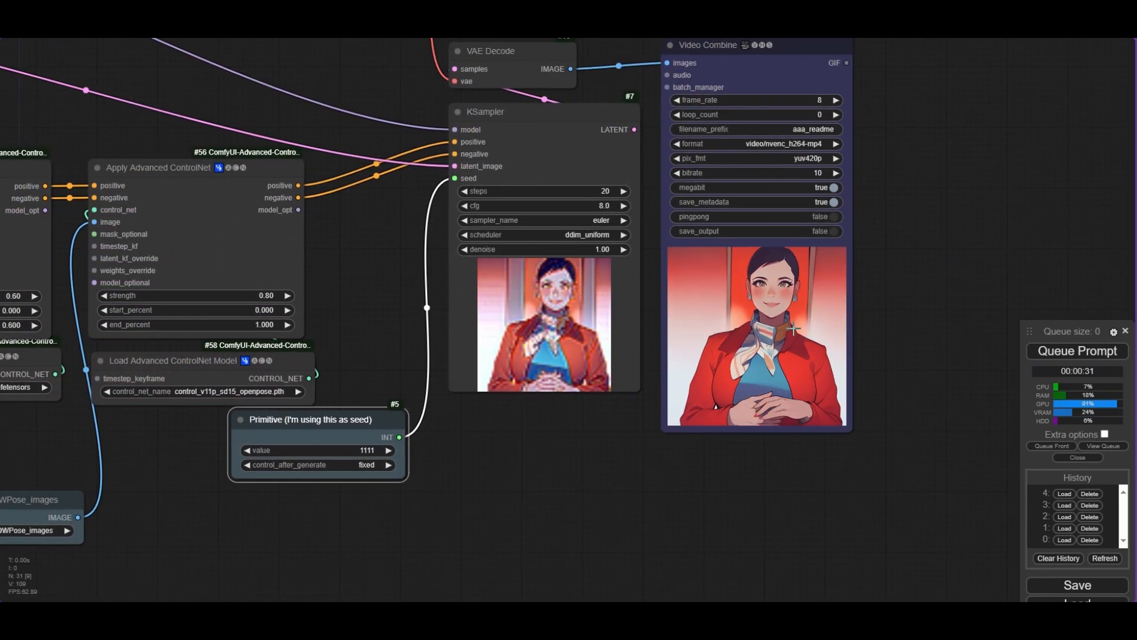
pyautogui.scroll(5, 756, 302)
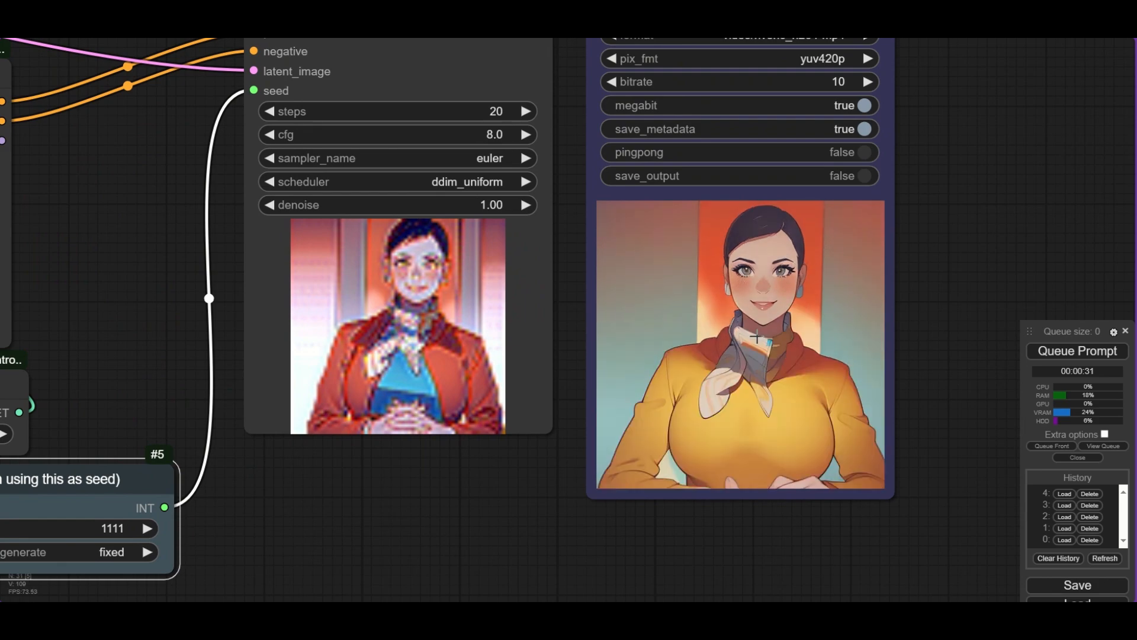
pyautogui.scroll(-2, 756, 345)
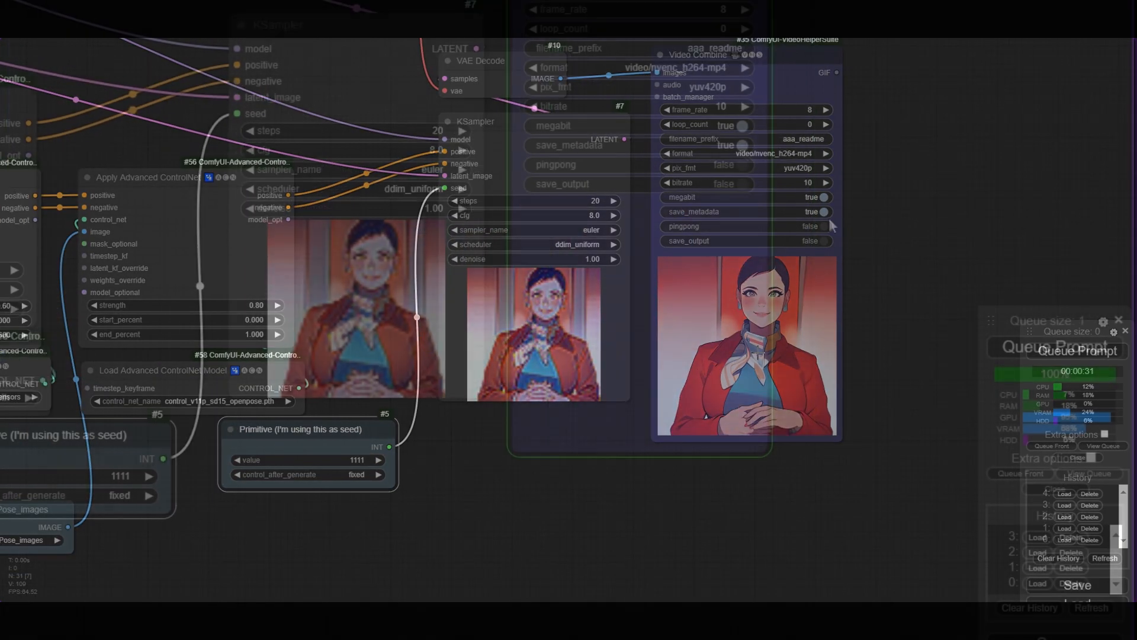
pyautogui.scroll(5, 626, 278)
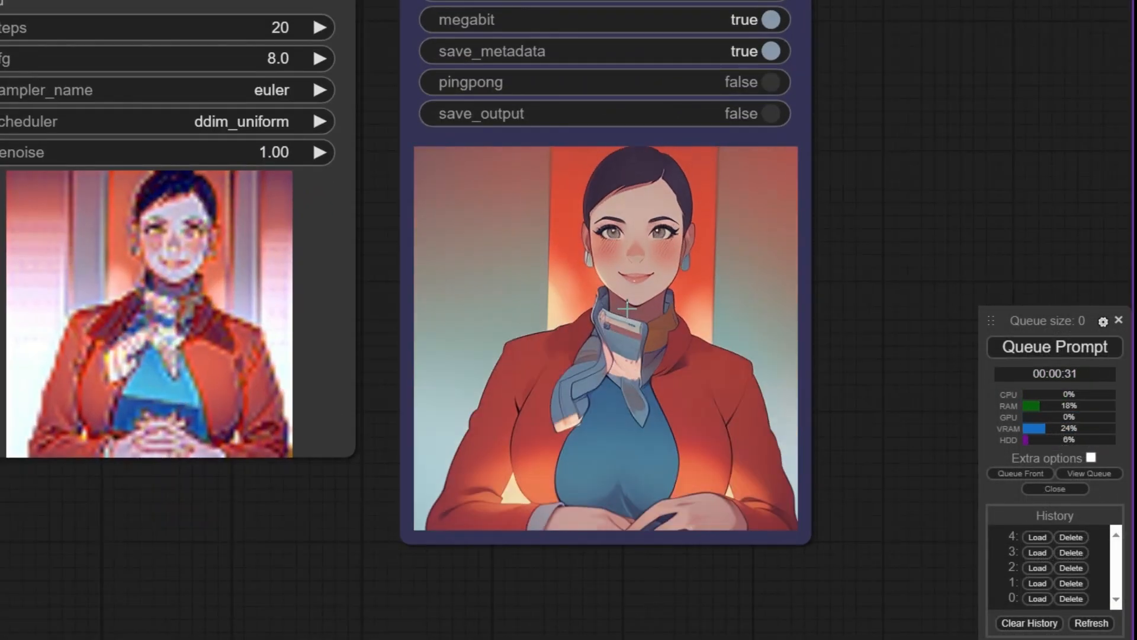
pyautogui.scroll(-2, 628, 331)
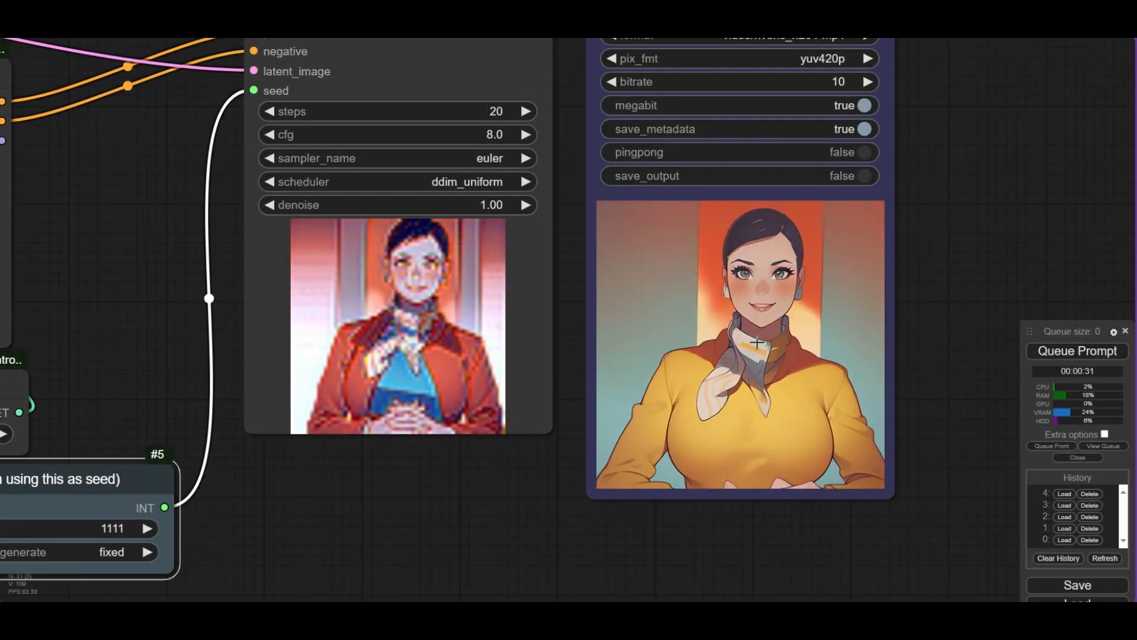
pyautogui.scroll(-2, 755, 301)
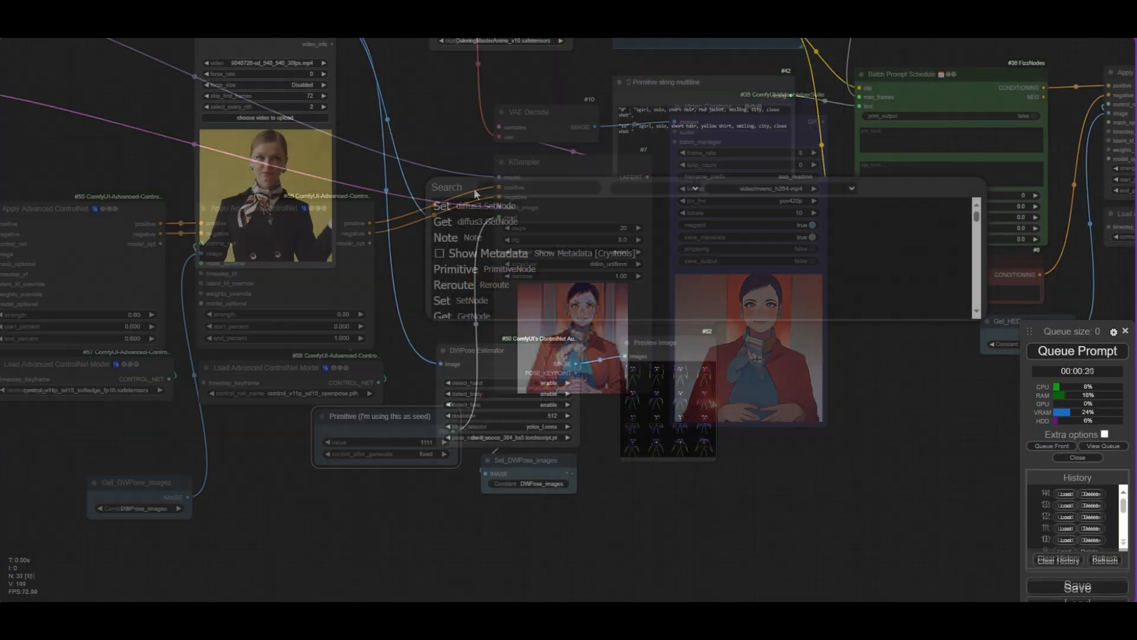
# - Search the node library for depth preprocessors
pyautogui.doubleClick(473, 187)
pyautogui.write('depth')
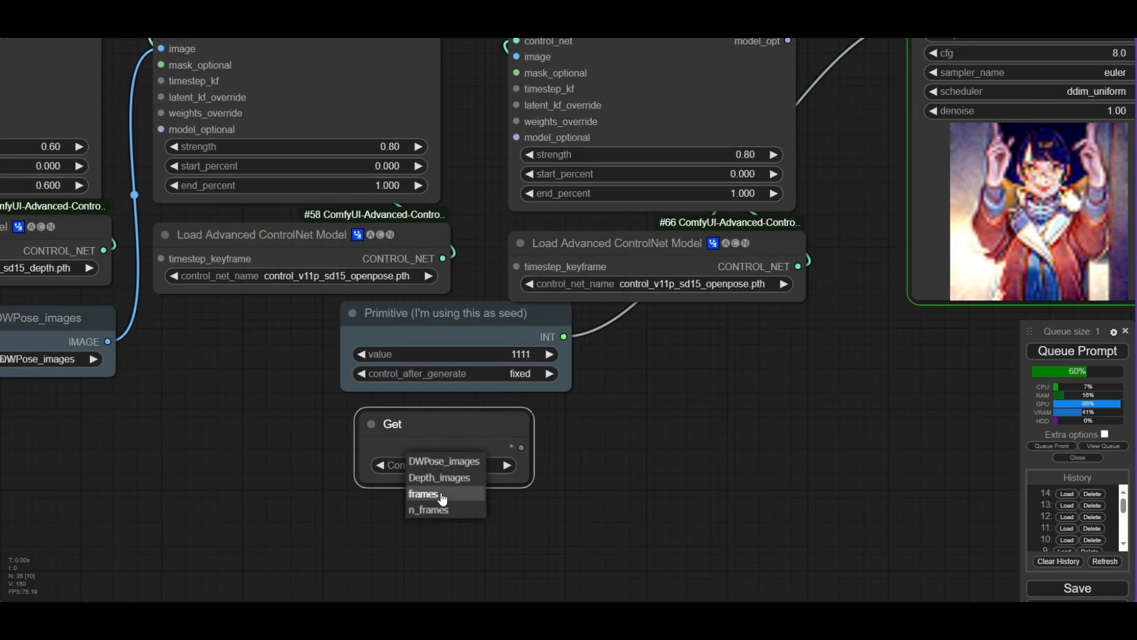
pyautogui.click(441, 498)
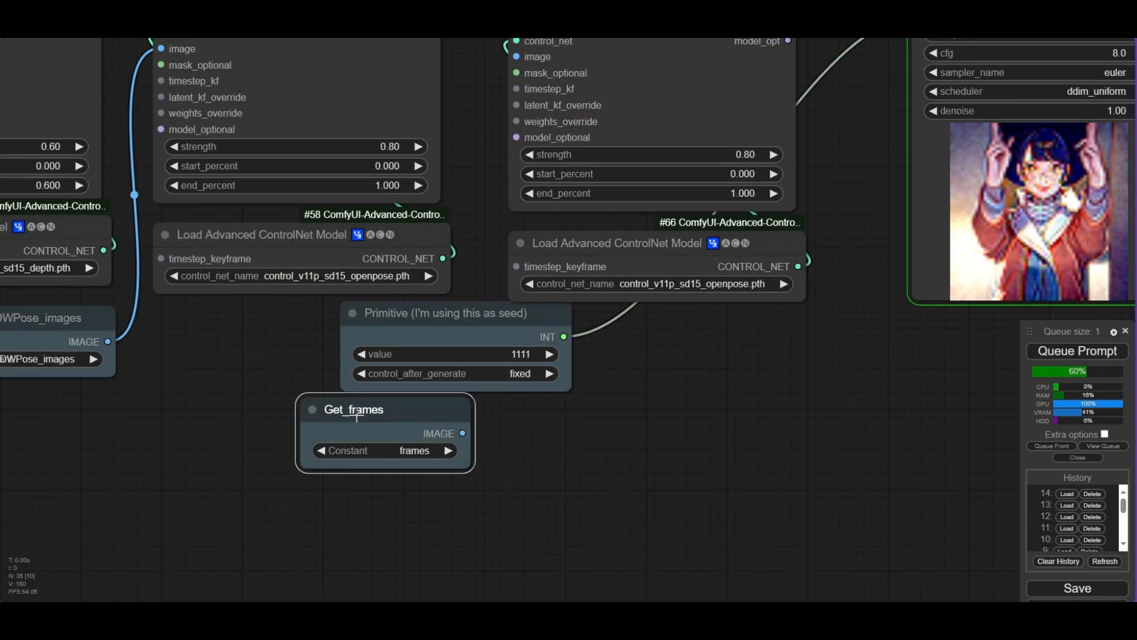
# - Connect the Get_frames node to the image input of the third Apply Advanced ControlNet
pyautogui.scroll(-3, 379, 418)
pyautogui.moveTo(413, 433); pyautogui.dragTo(482, 161)
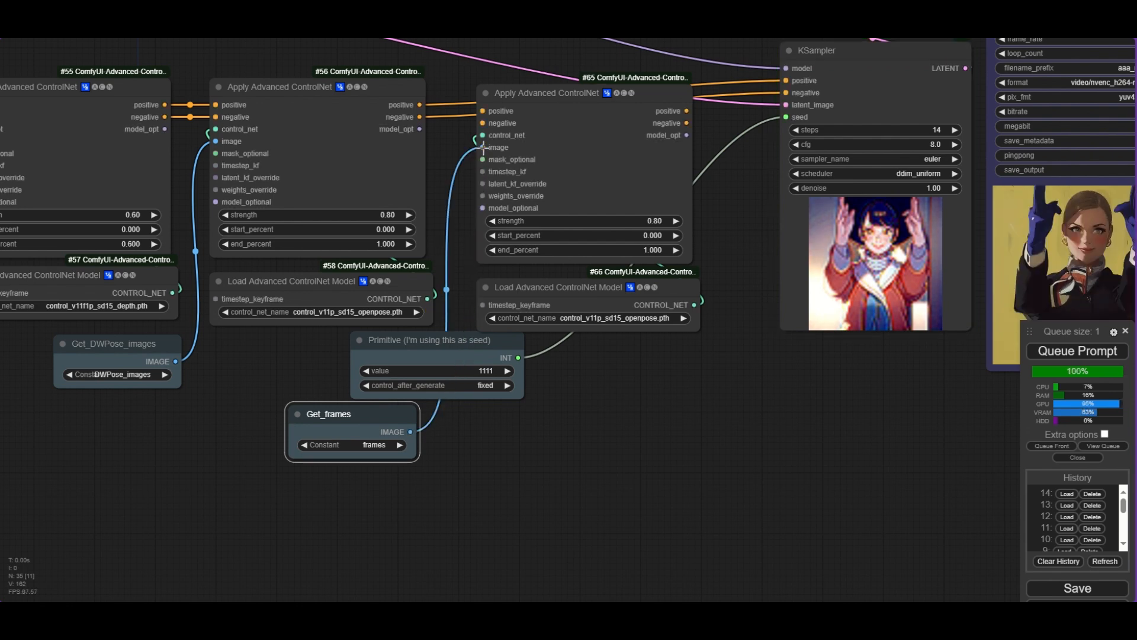
# - Set the third Load Advanced ControlNet Model to animatediff_controlnet.ckpt
pyautogui.scroll(5, 663, 346)
pyautogui.click(607, 305)
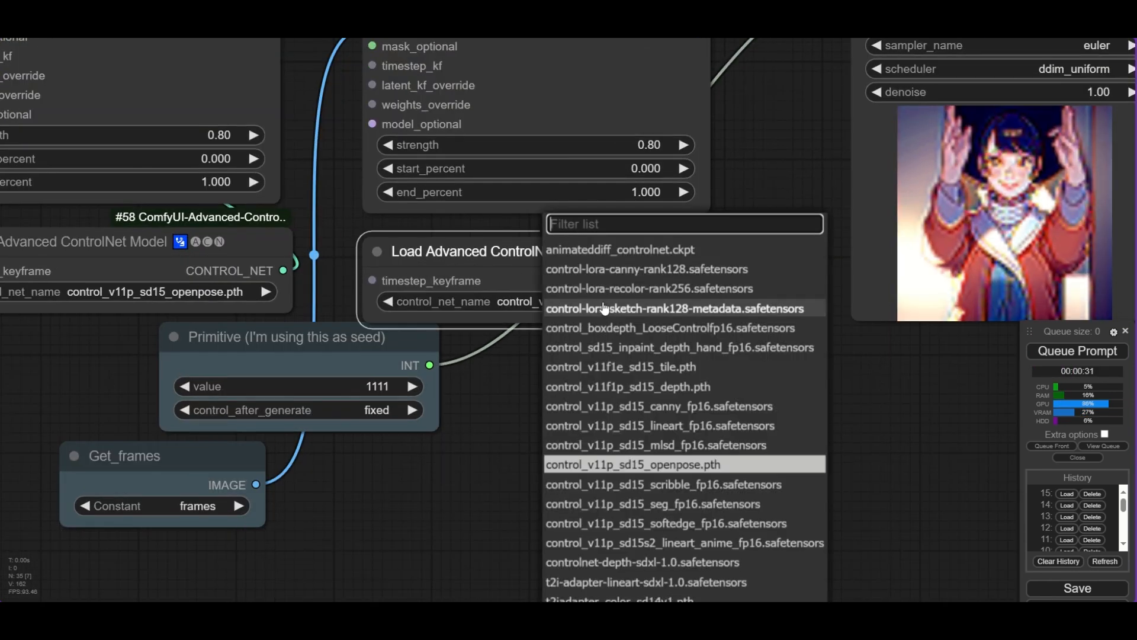
pyautogui.click(634, 250)
pyautogui.scroll(4, 593, 321)
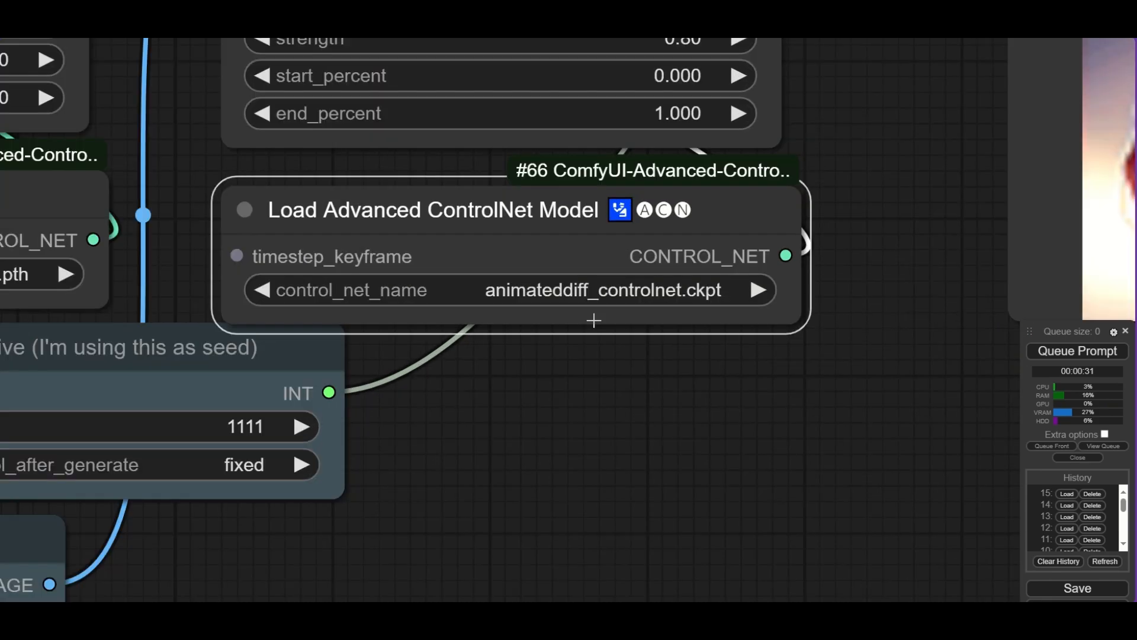
pyautogui.scroll(-9, 594, 321)
pyautogui.scroll(-2, 594, 336)
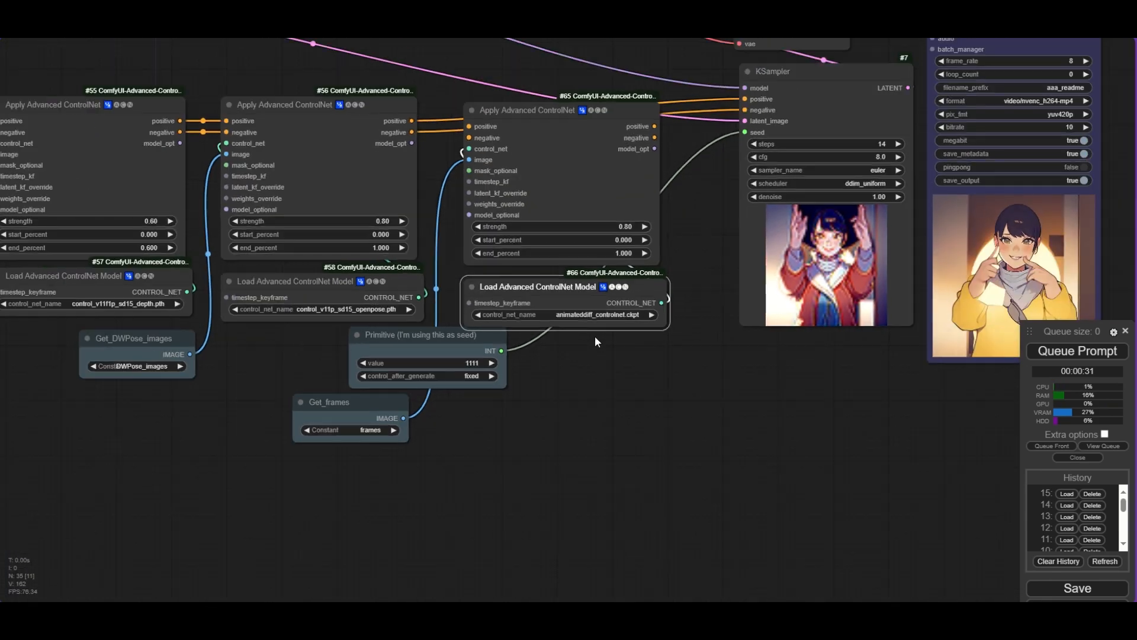
# - Name the constant of the Set node on the Load Video image output frames
pyautogui.scroll(-2, 594, 335)
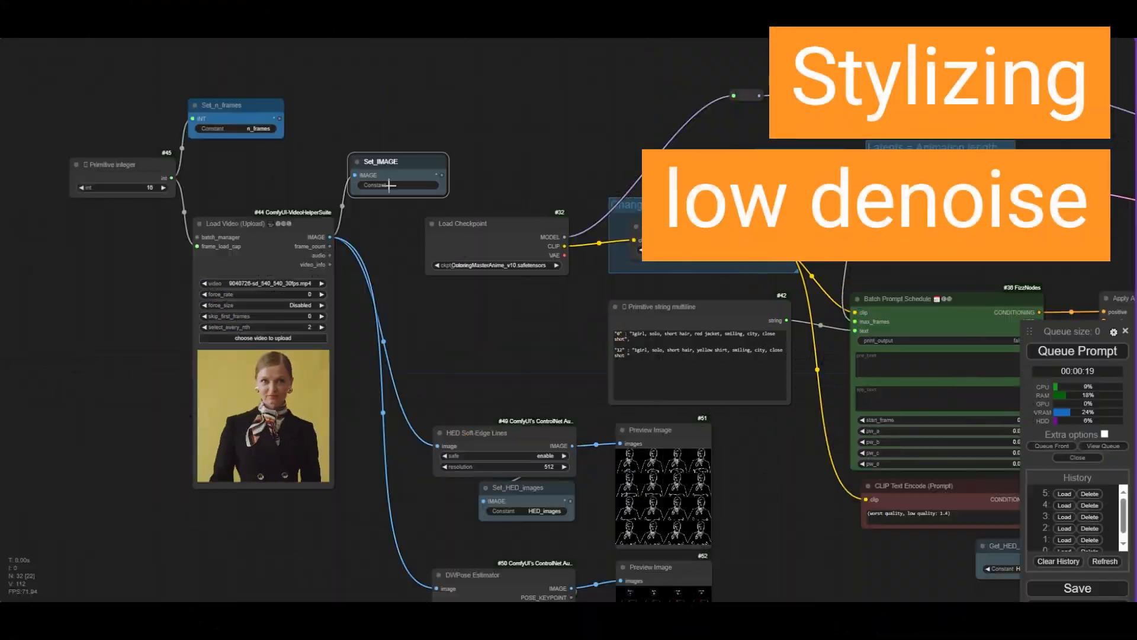
pyautogui.click(391, 185)
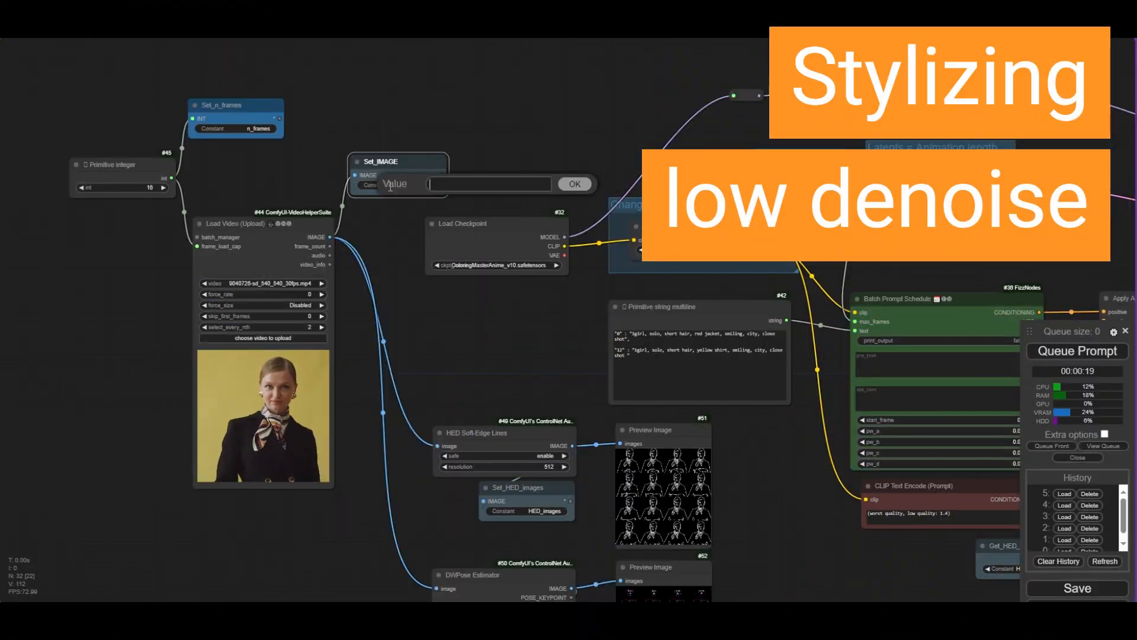
pyautogui.write('frames')
pyautogui.press('Return')
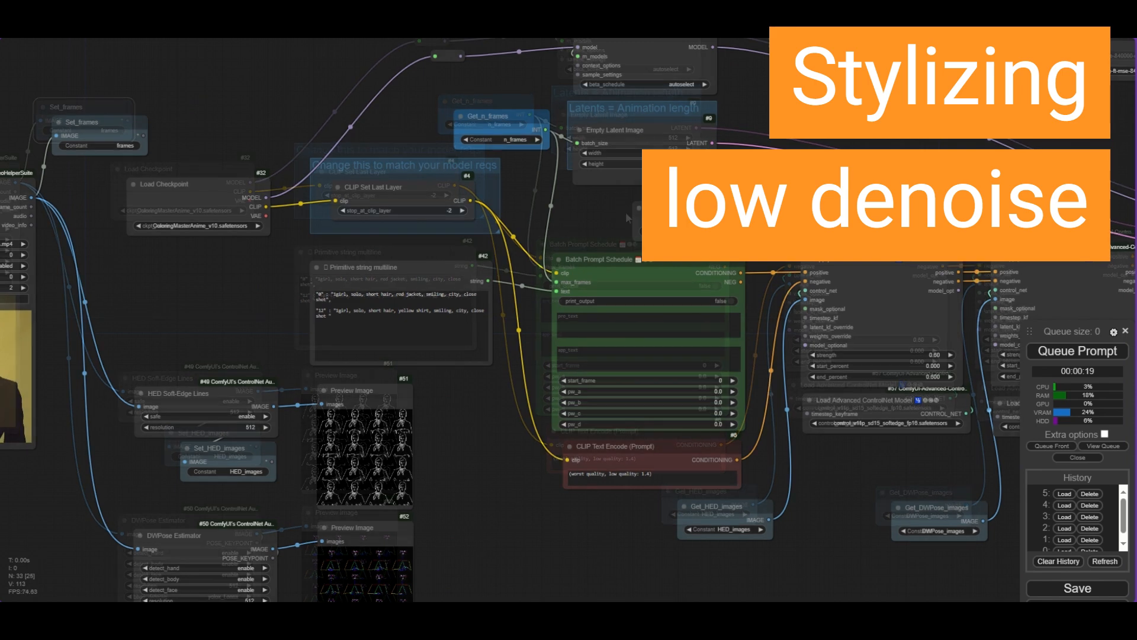
# - Add a Get node for frames and feed its image into a new VAE Encode node
pyautogui.click(667, 232)
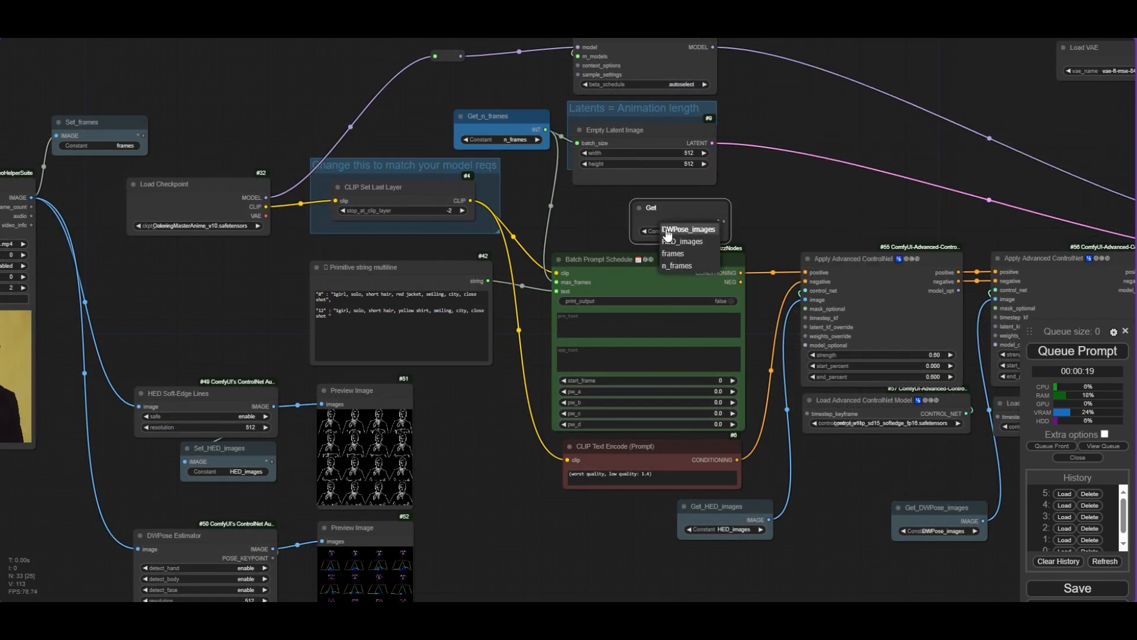
pyautogui.click(675, 253)
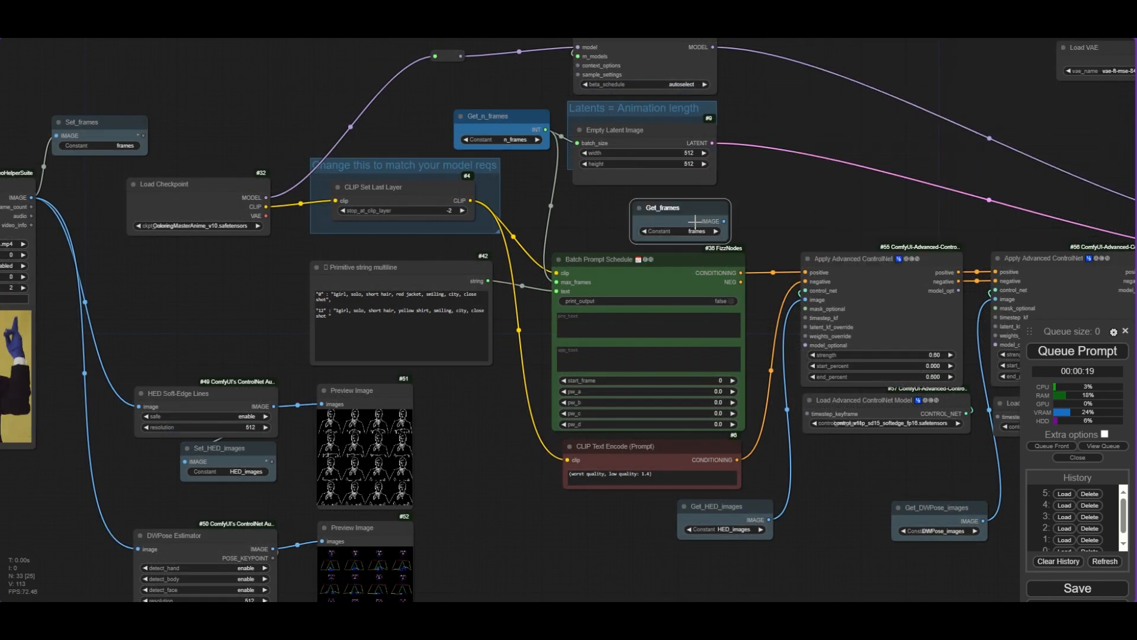
pyautogui.moveTo(719, 205); pyautogui.dragTo(680, 200)
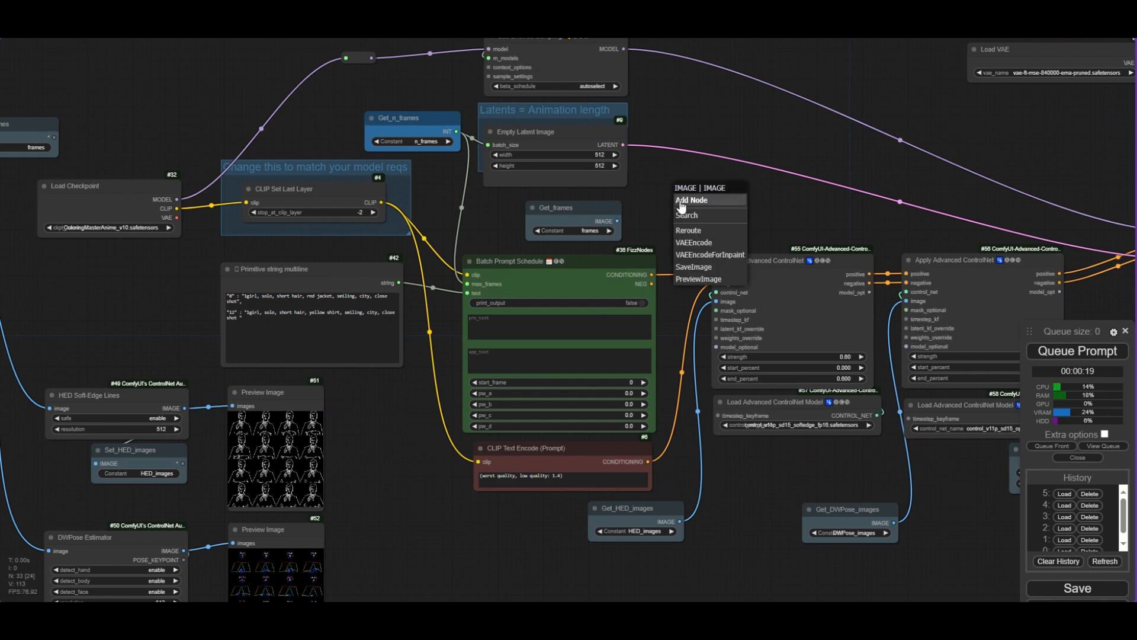
pyautogui.click(709, 244)
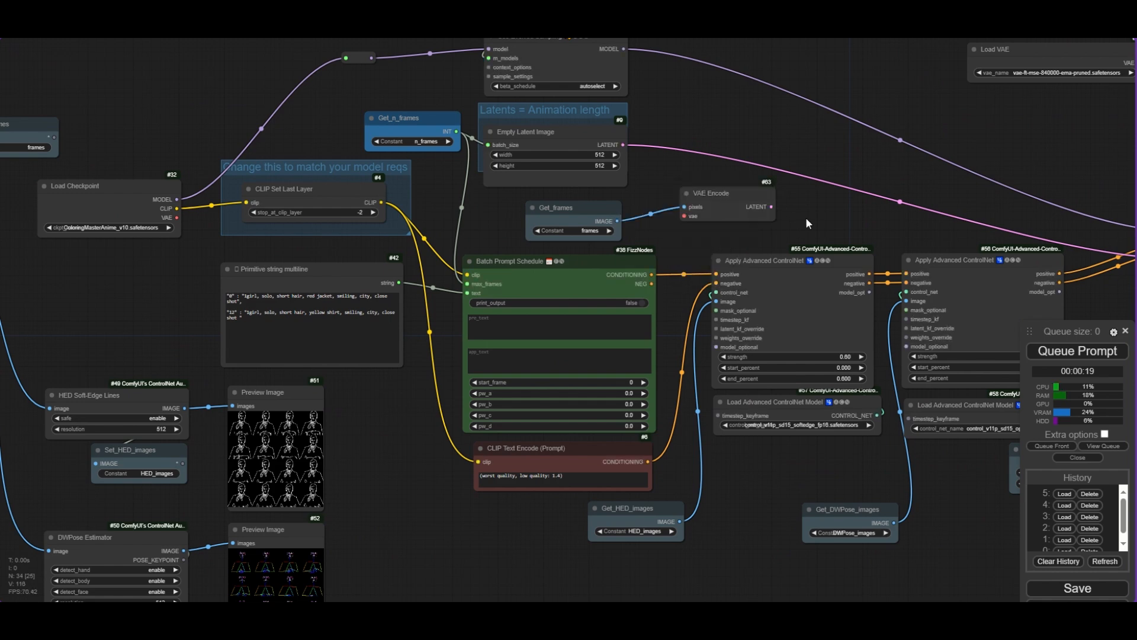
# - Wire the Load VAE into the VAE Encode and its latent output into the KSampler's latent_image
pyautogui.moveTo(806, 219); pyautogui.dragTo(559, 219)
pyautogui.click(513, 201)
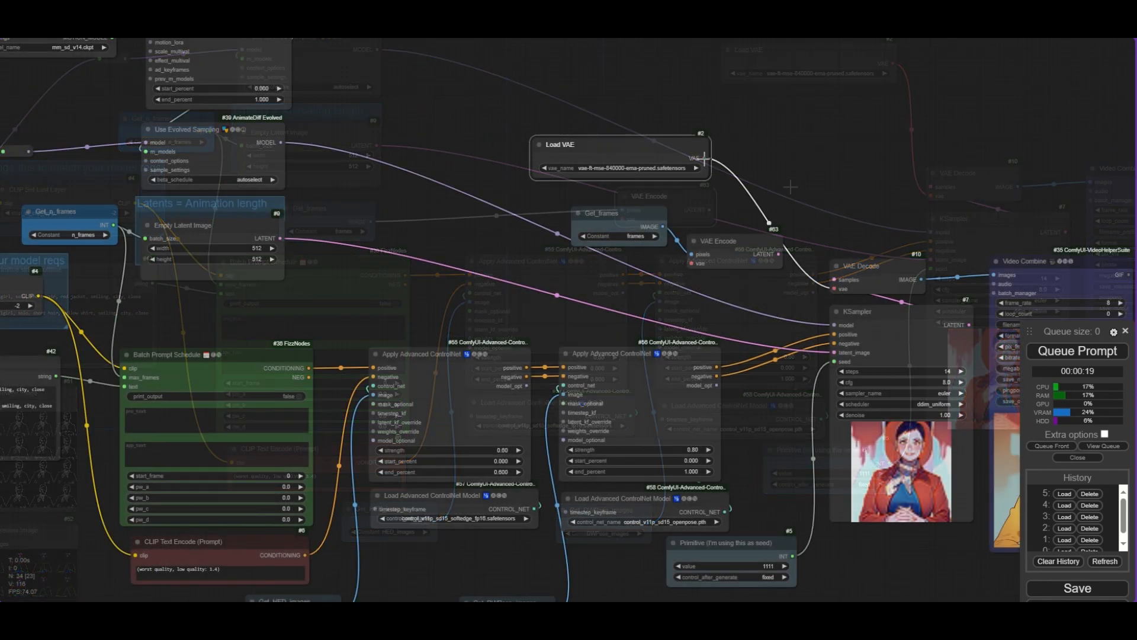
pyautogui.moveTo(704, 159); pyautogui.dragTo(691, 264)
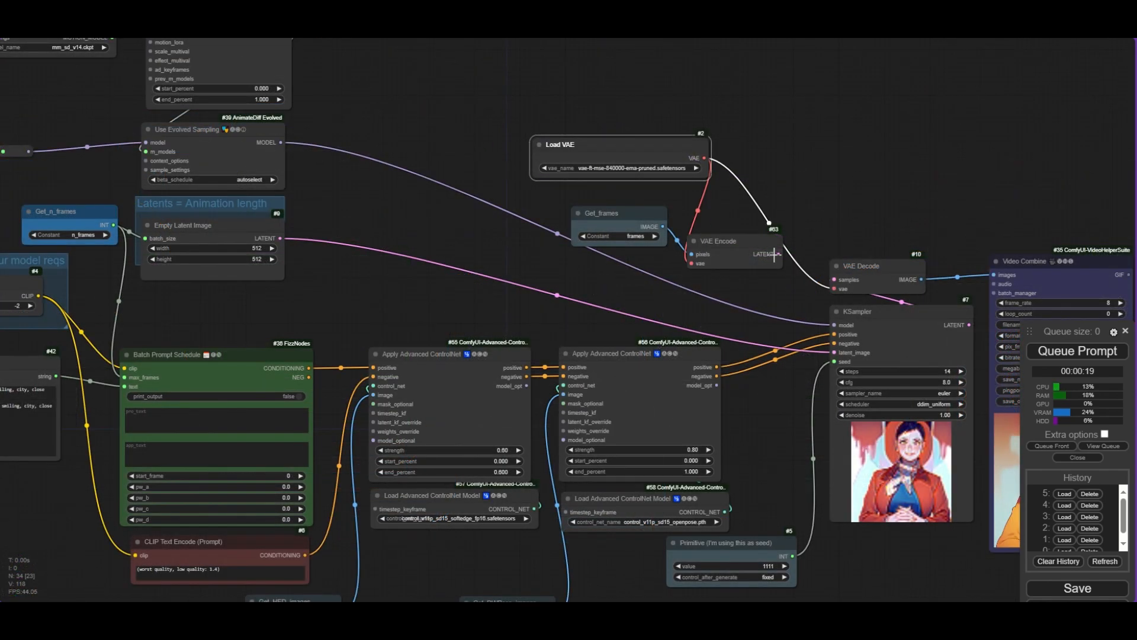
pyautogui.moveTo(779, 254); pyautogui.dragTo(814, 325)
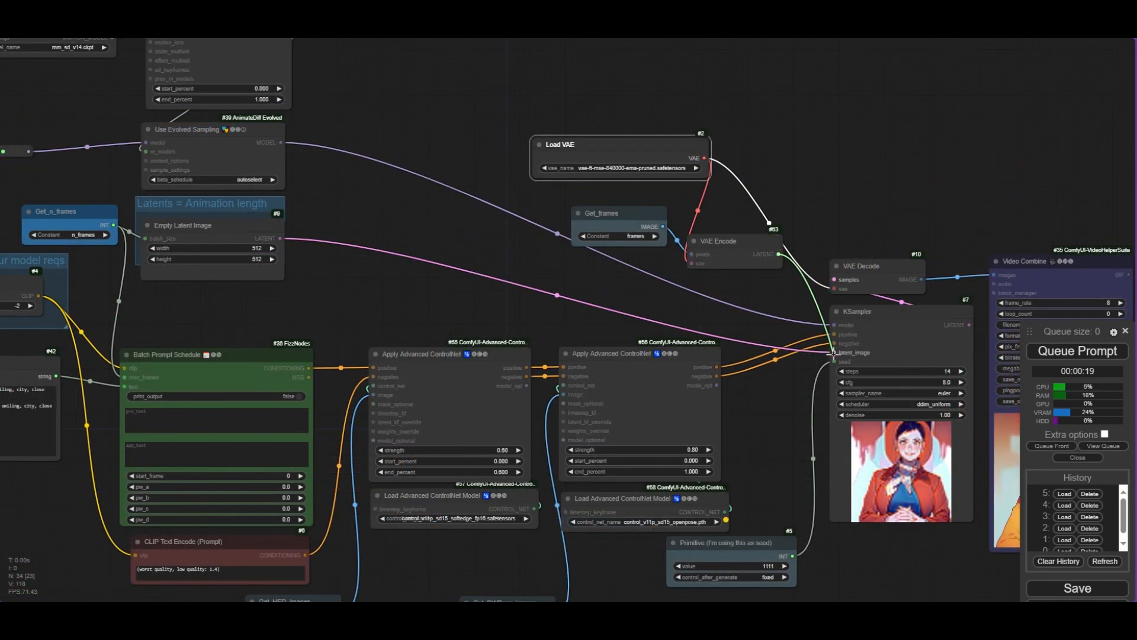
pyautogui.moveTo(835, 353); pyautogui.dragTo(834, 354)
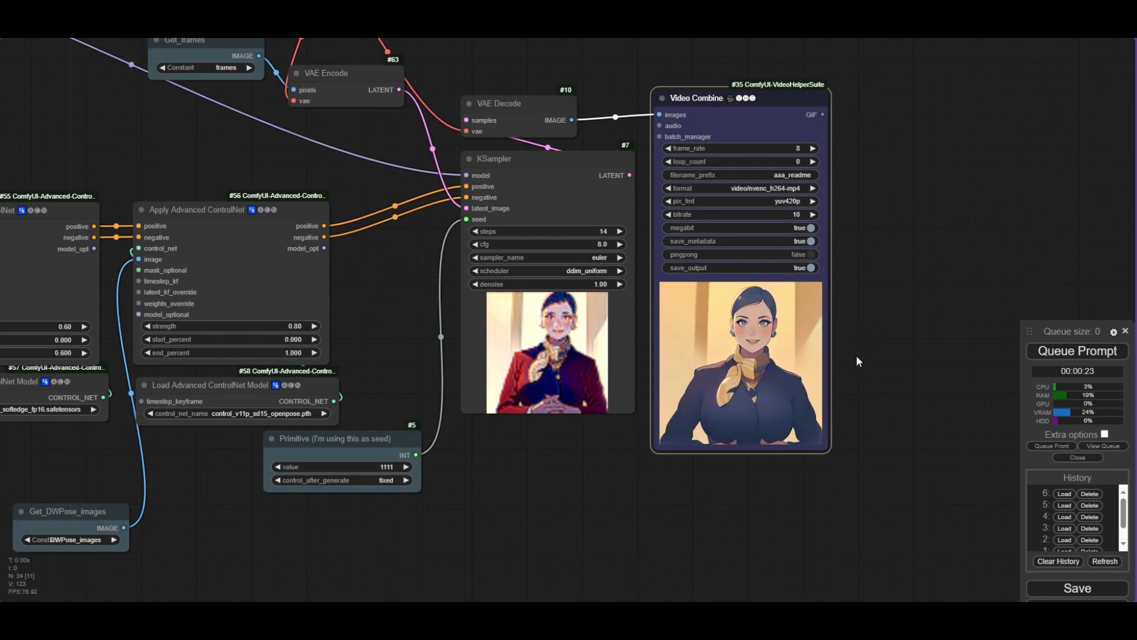
# - Set the KSampler's denoise to 0.50
pyautogui.scroll(2, 855, 354)
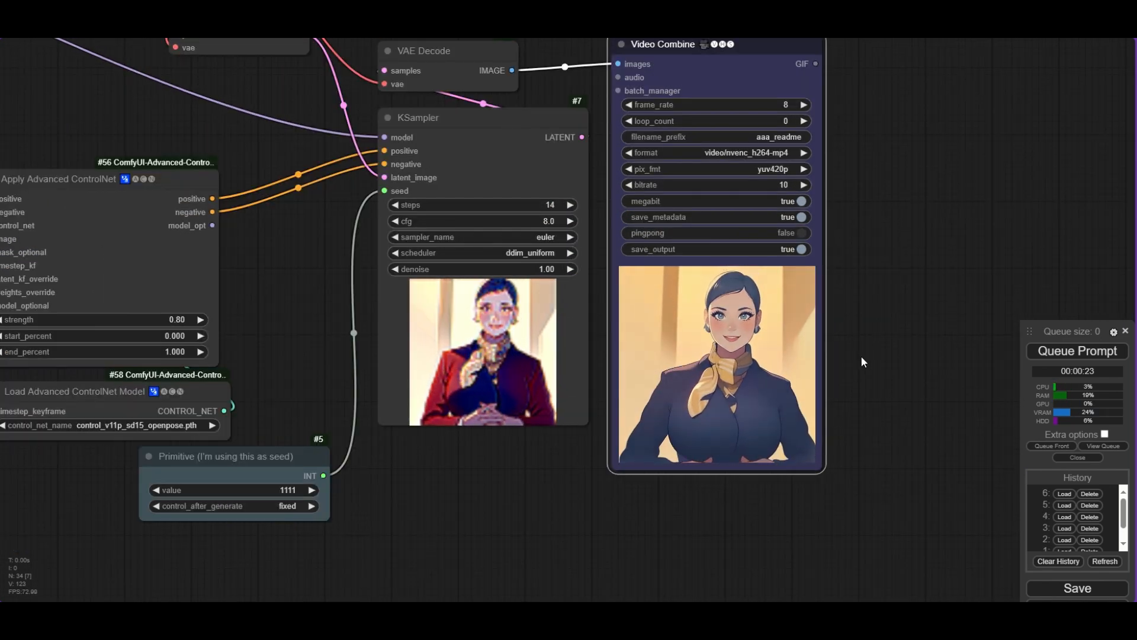
pyautogui.scroll(-1, 861, 362)
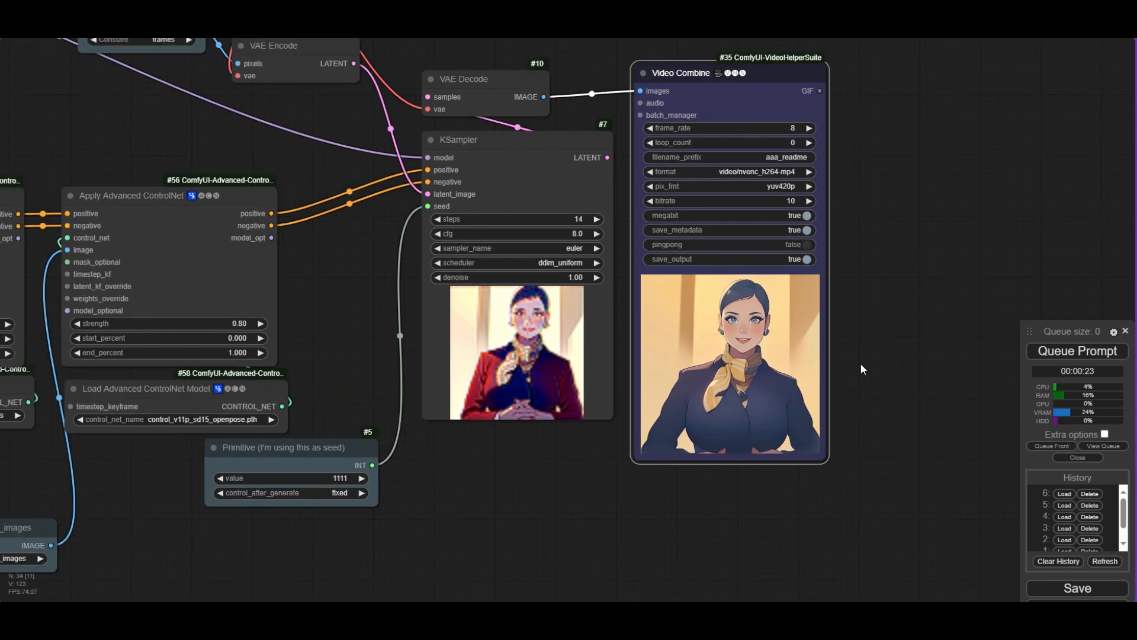
pyautogui.scroll(-2, 861, 363)
pyautogui.click(625, 293)
pyautogui.write('0.')
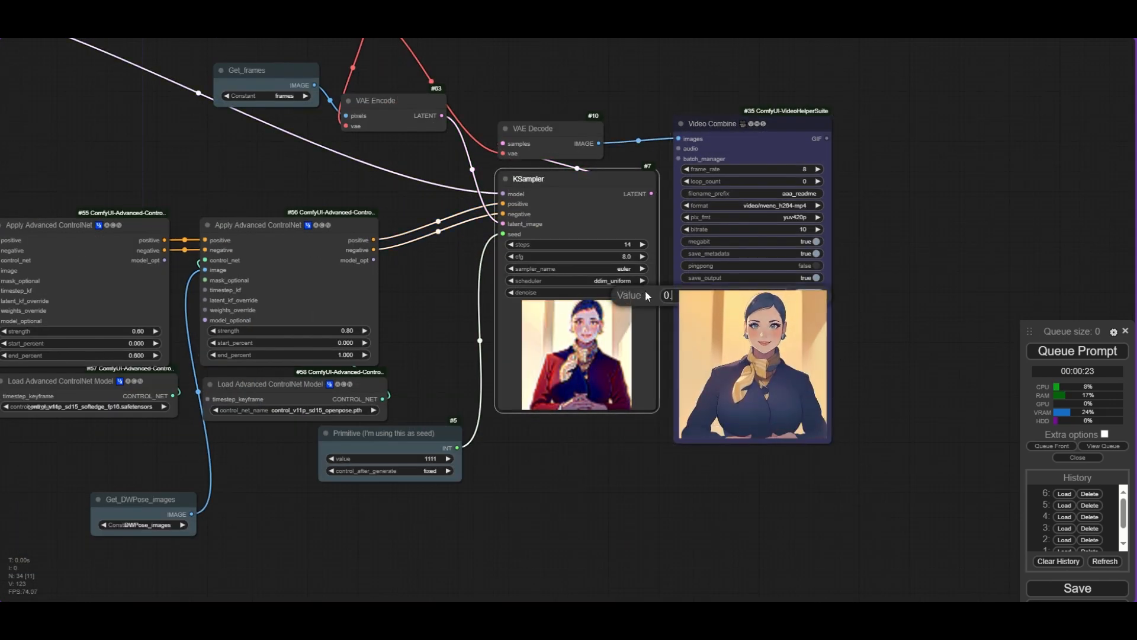
pyautogui.write('5')
pyautogui.press('Return')
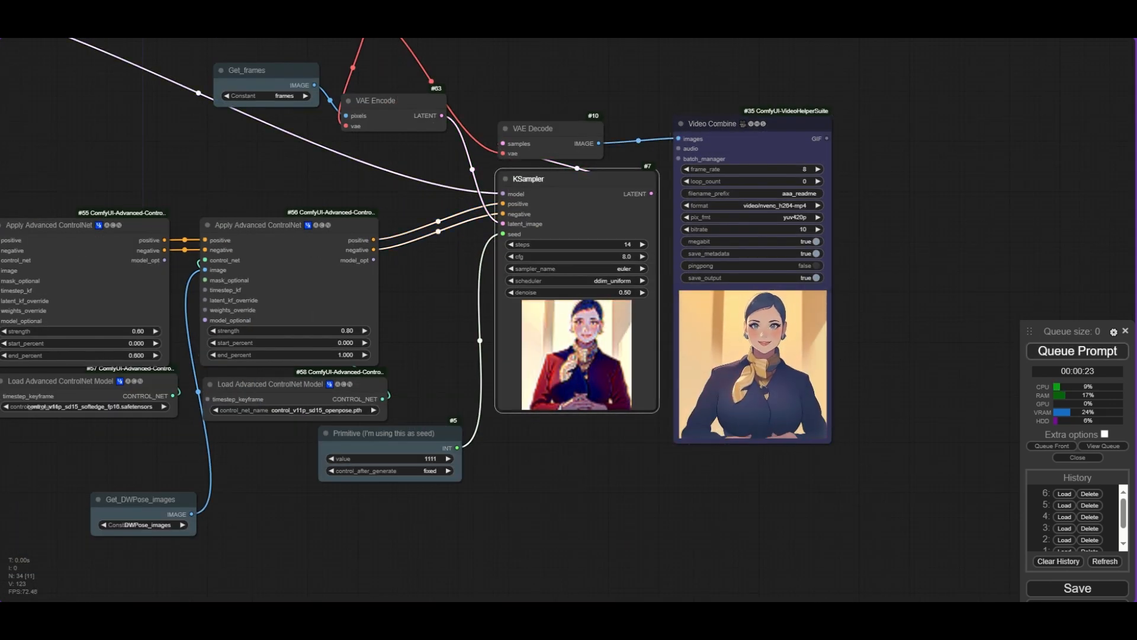
# - Queue the prompt to render the stylized video and compare it with the source video
pyautogui.click(1073, 354)
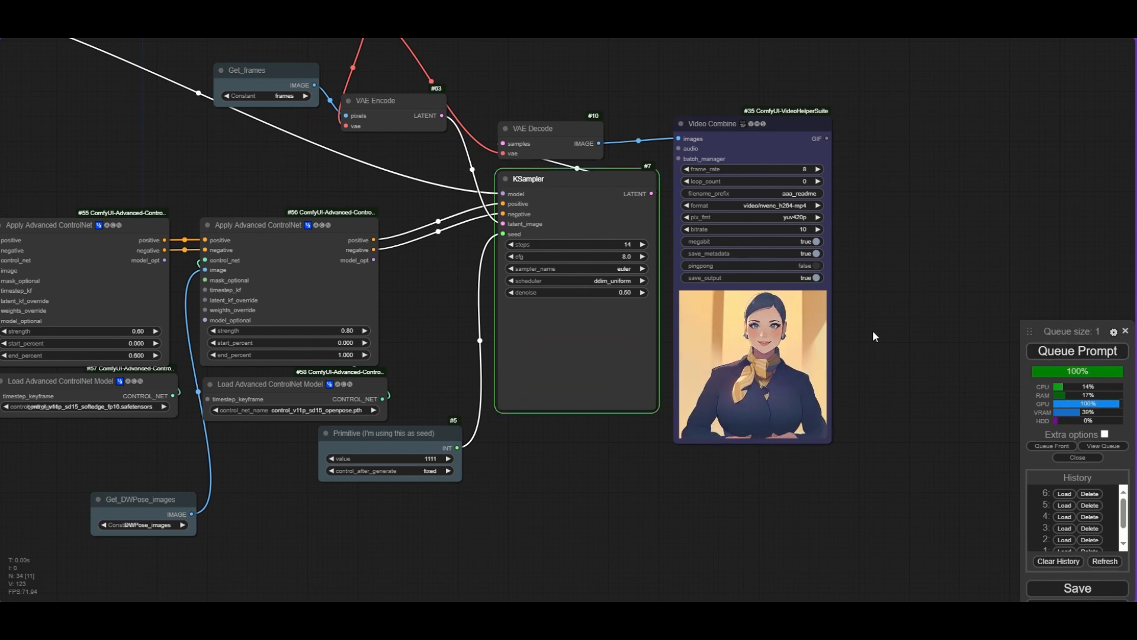
pyautogui.scroll(5, 870, 361)
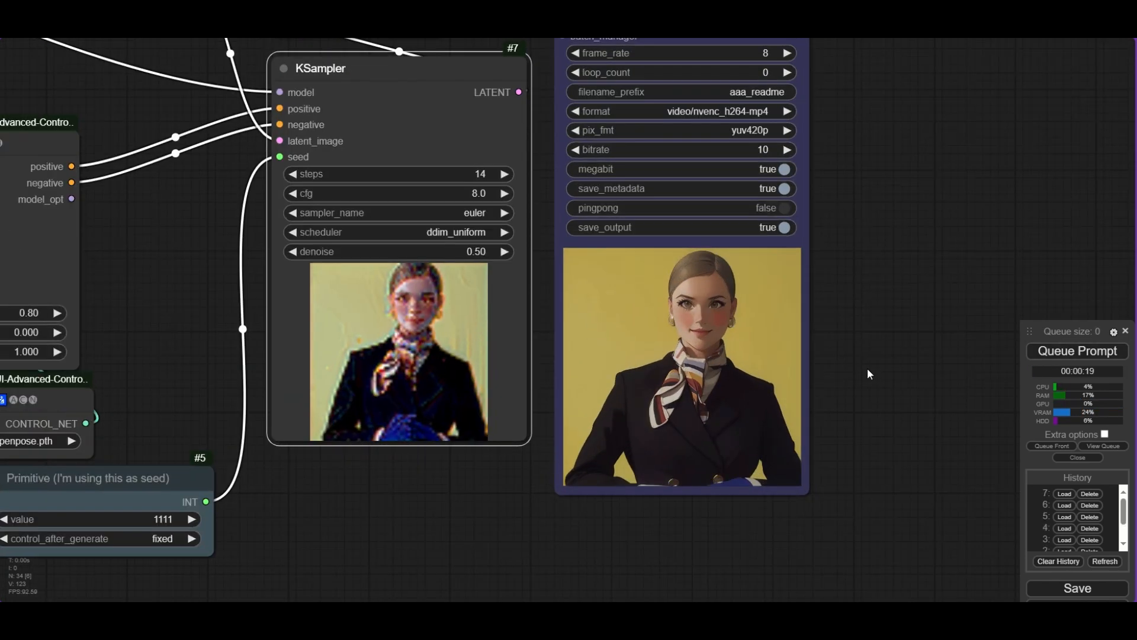
pyautogui.scroll(1, 867, 368)
pyautogui.scroll(2, 867, 368)
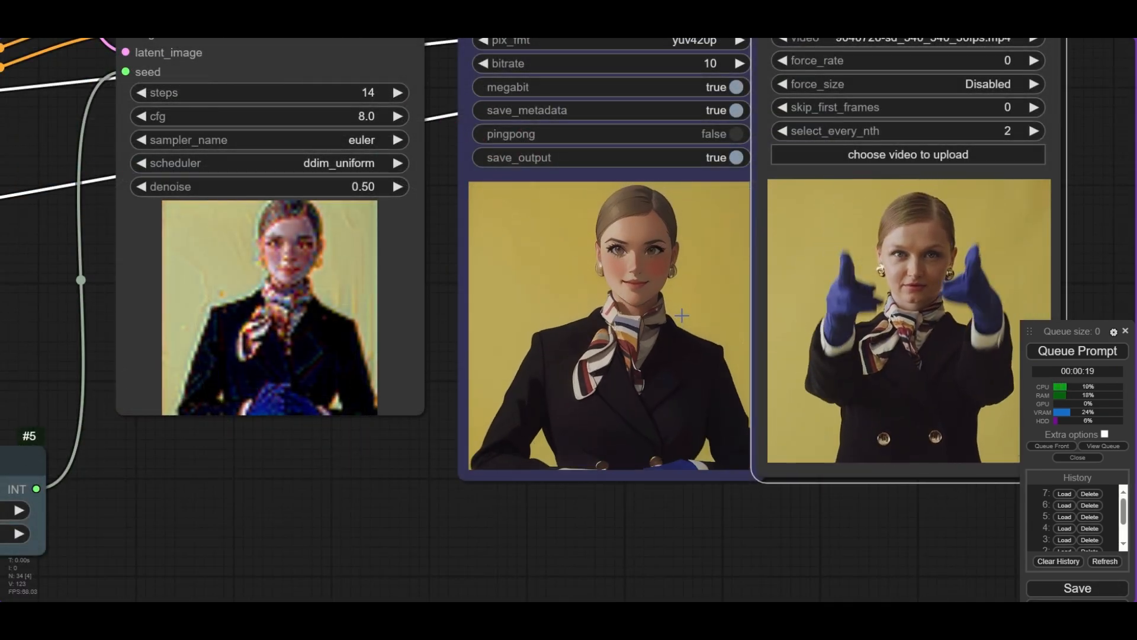
pyautogui.scroll(1, 682, 316)
pyautogui.scroll(-4, 686, 440)
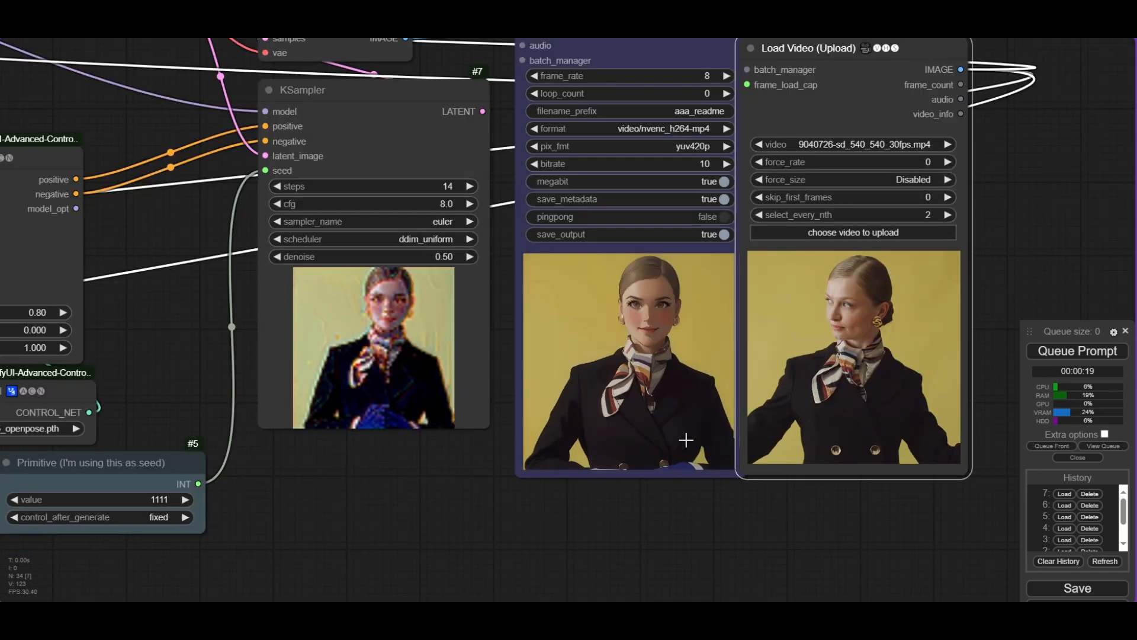
pyautogui.scroll(-8, 685, 440)
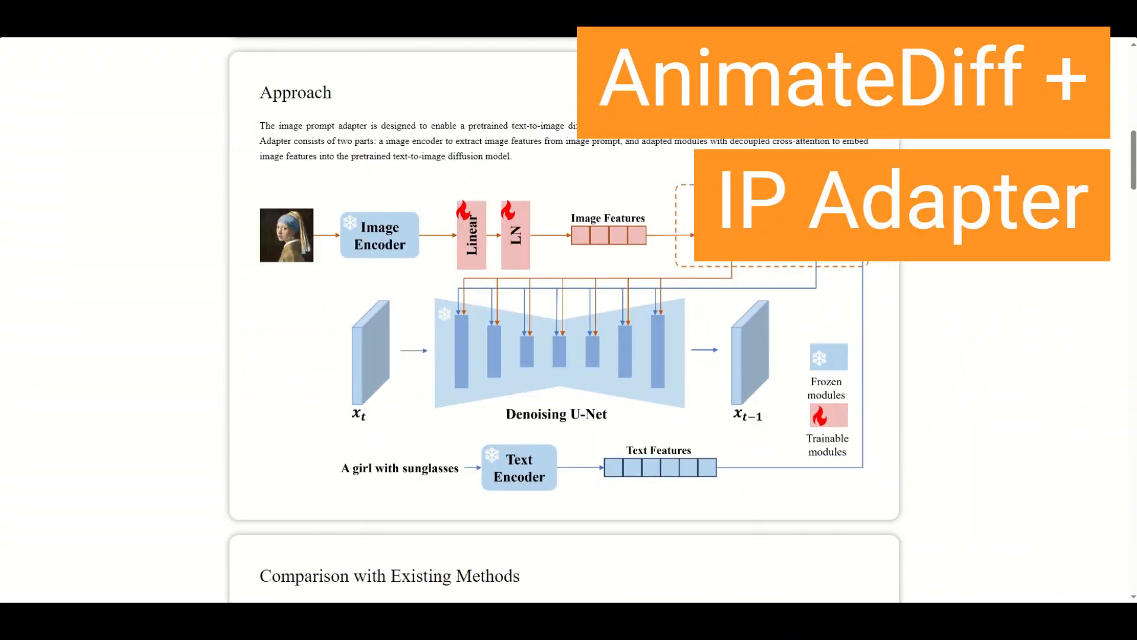
# - Scroll through the IP-Adapter project page and its README examples
pyautogui.scroll(-5, 568, 320)
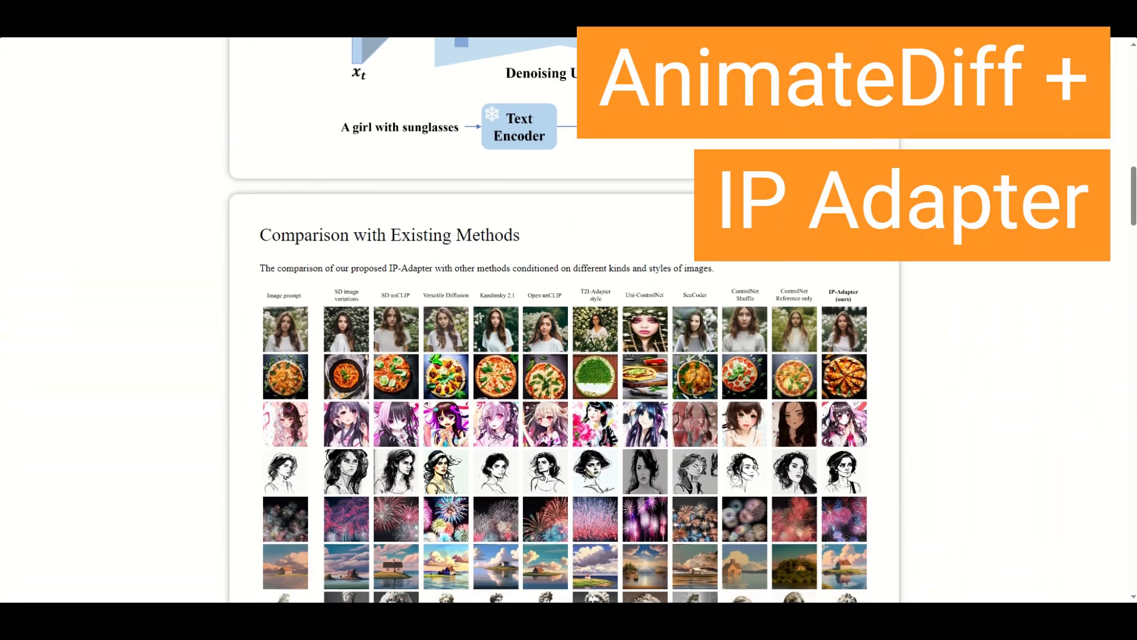
pyautogui.scroll(-7, 569, 320)
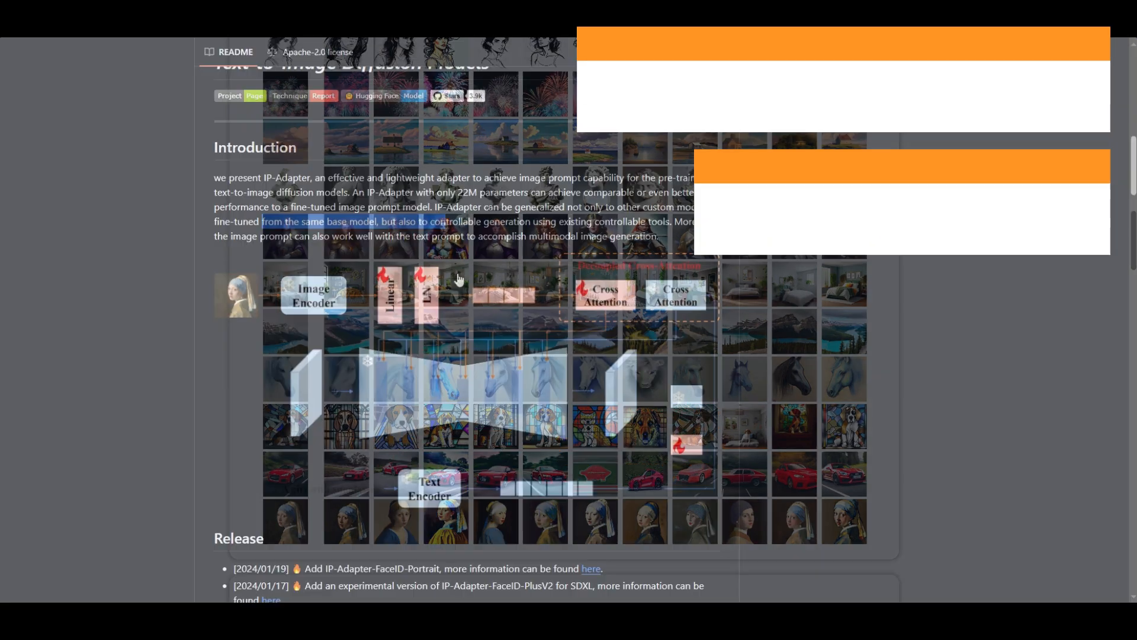
pyautogui.scroll(-10, 404, 285)
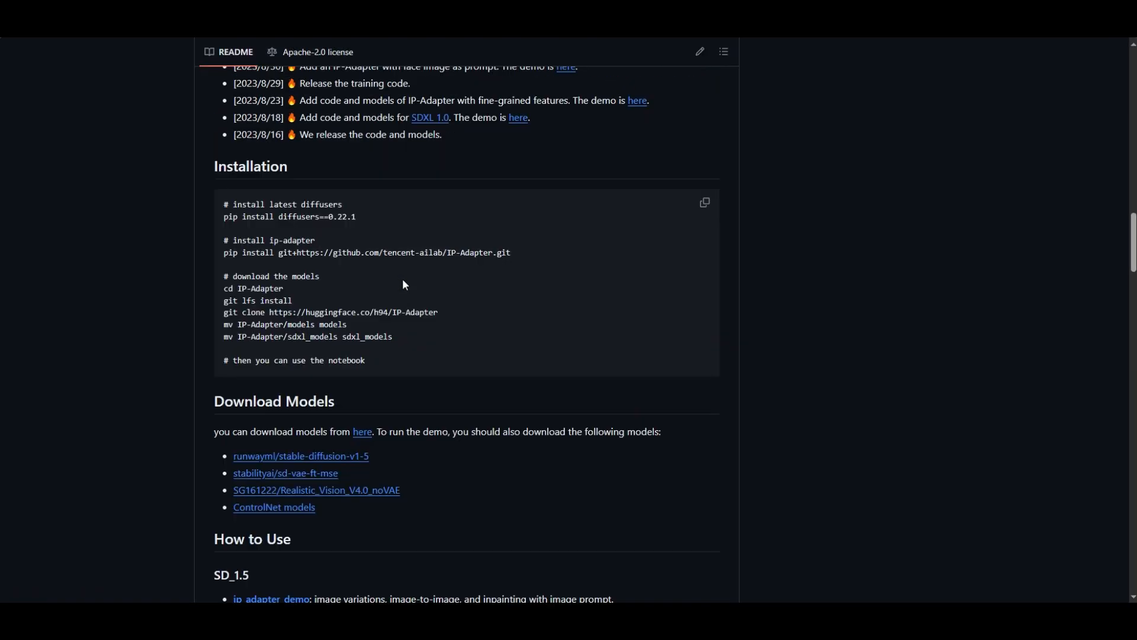
pyautogui.scroll(-10, 404, 285)
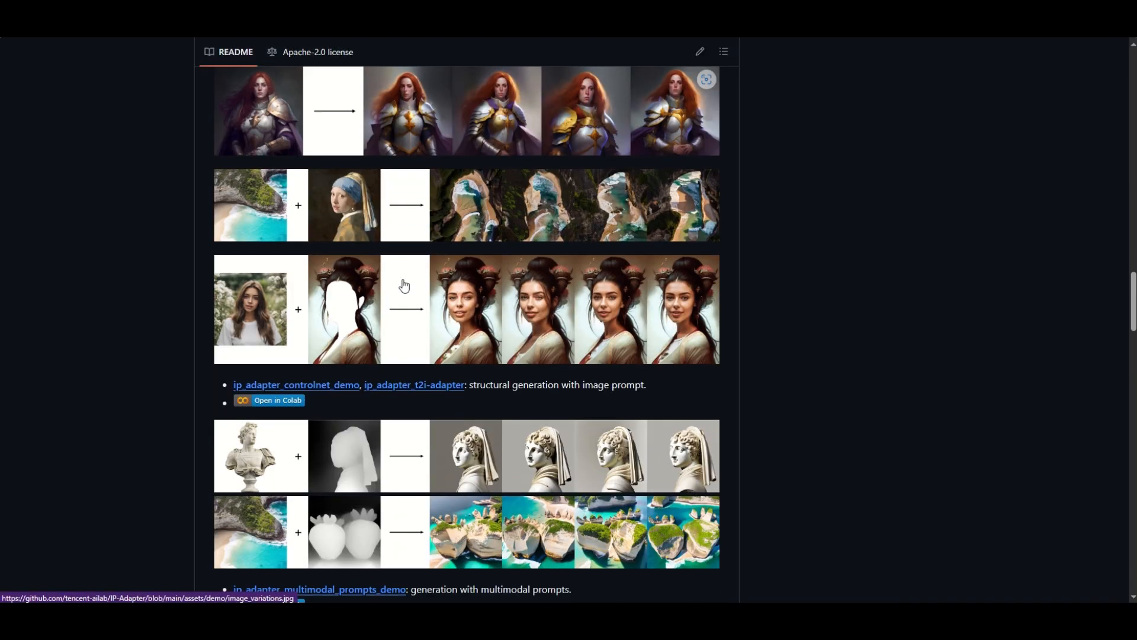
pyautogui.scroll(-10, 405, 285)
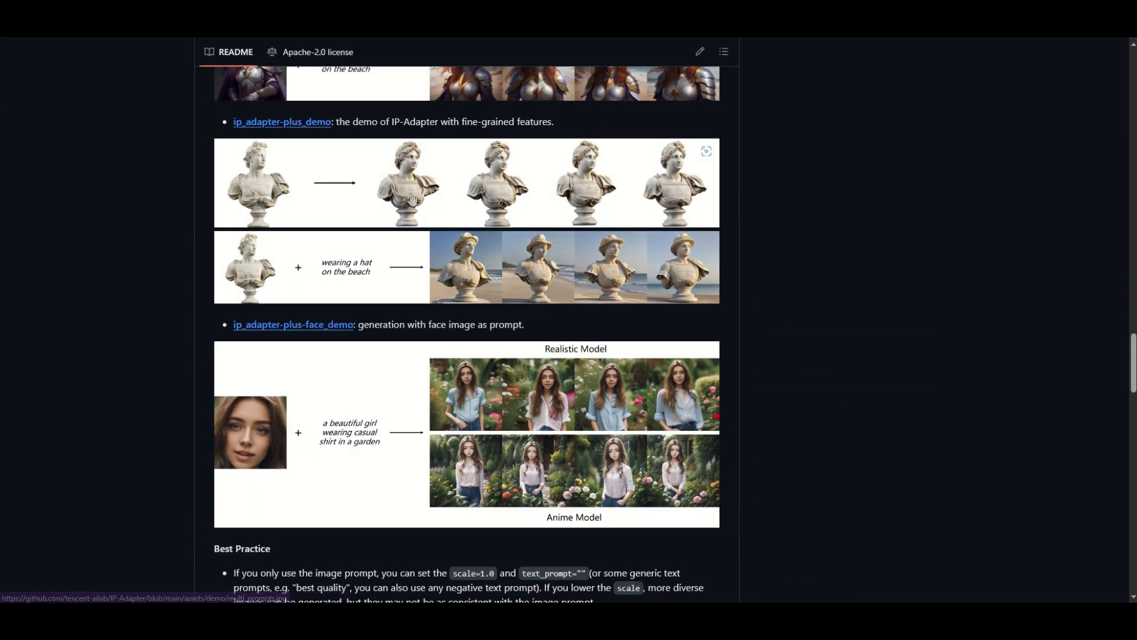
pyautogui.scroll(-15, 304, 273)
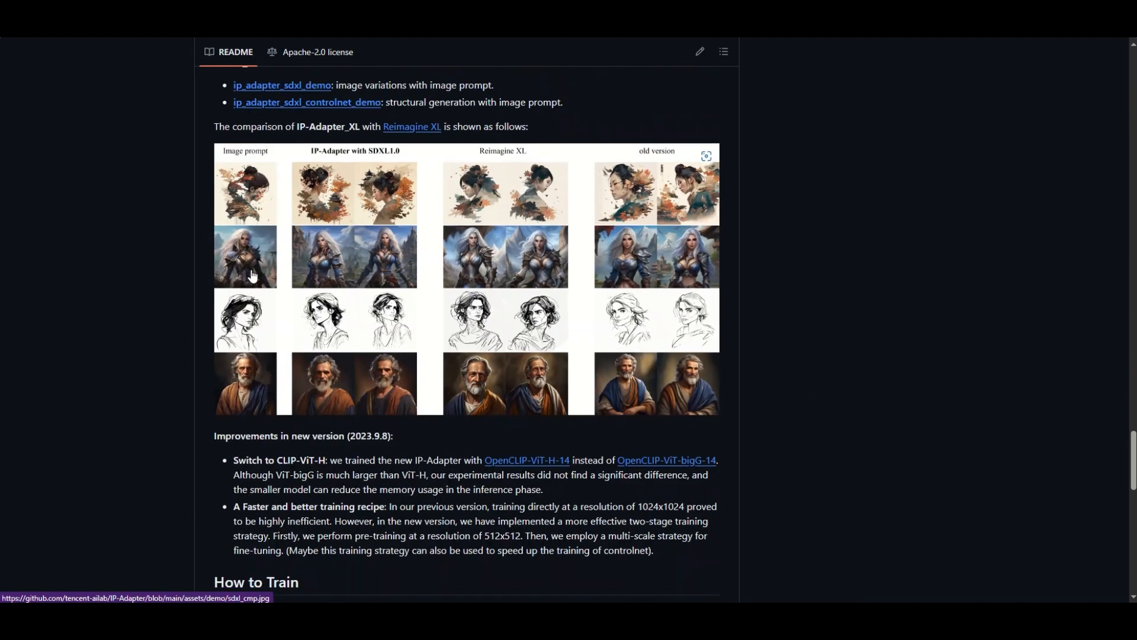
pyautogui.scroll(-15, 253, 276)
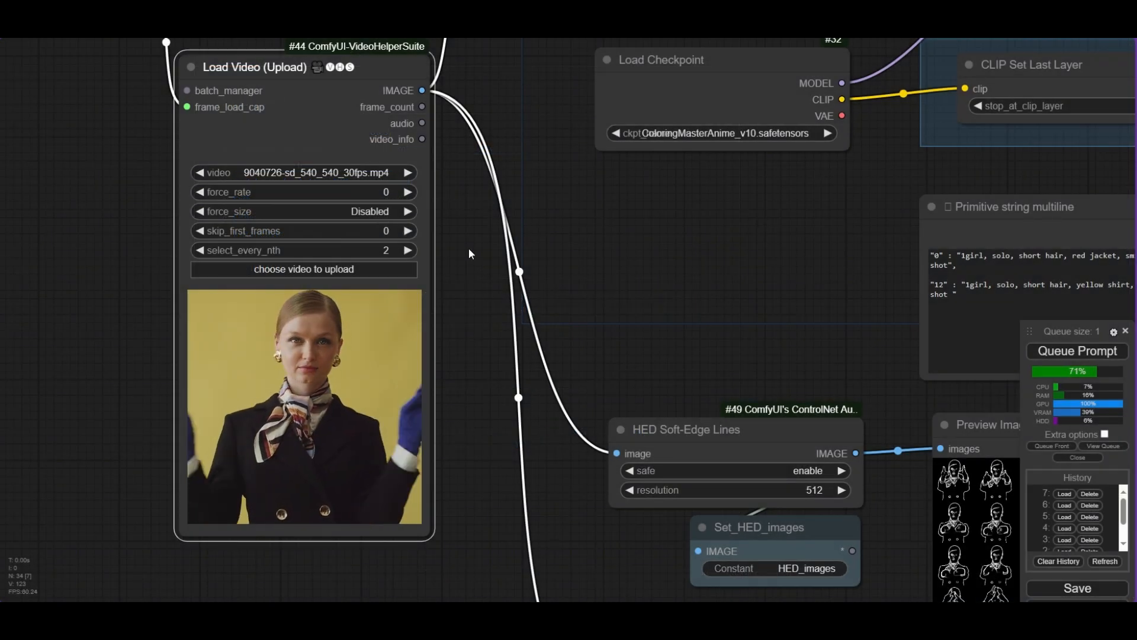
# - Set the Load Video node's skip_first_frames to 72
pyautogui.click(391, 231)
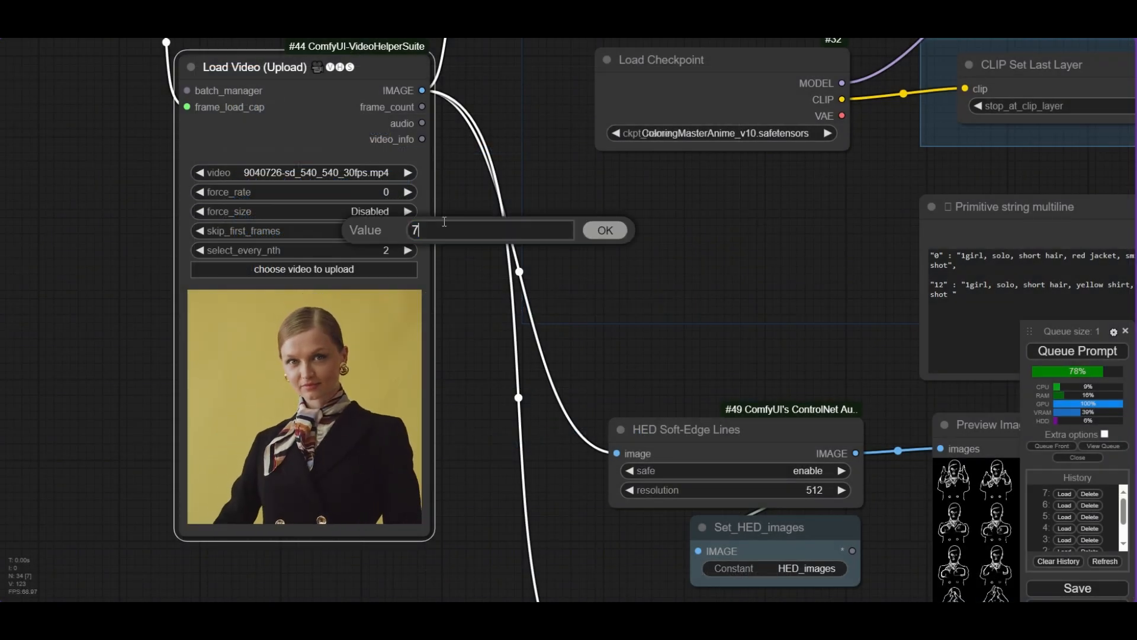
pyautogui.press('Return')
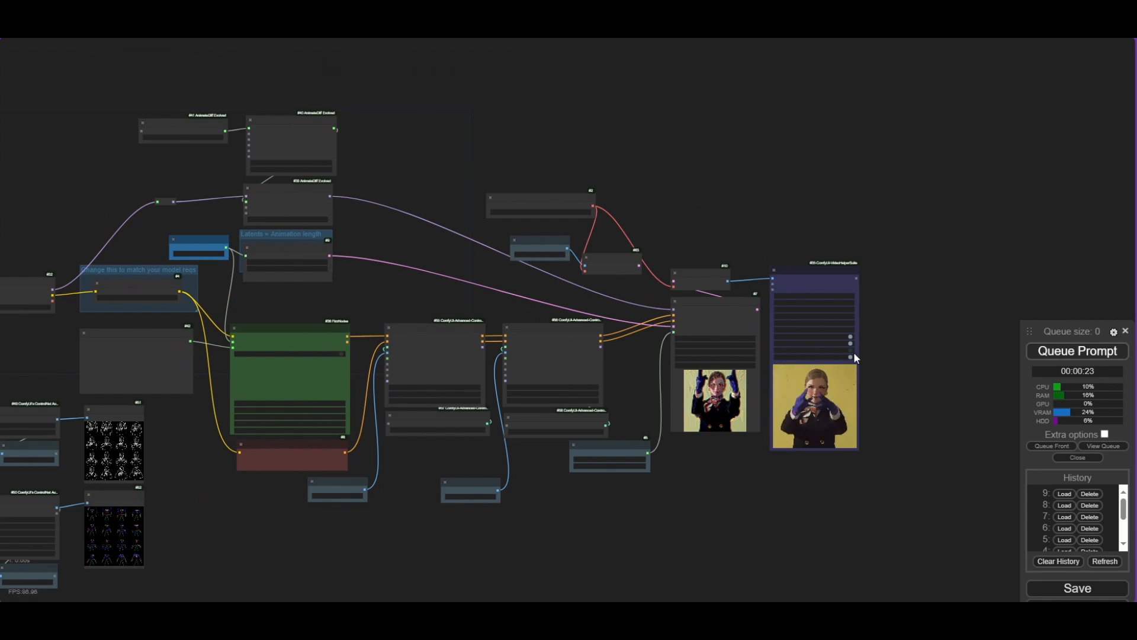
# - Add a Depth Anything preprocessor node from the node search
pyautogui.scroll(5, 817, 361)
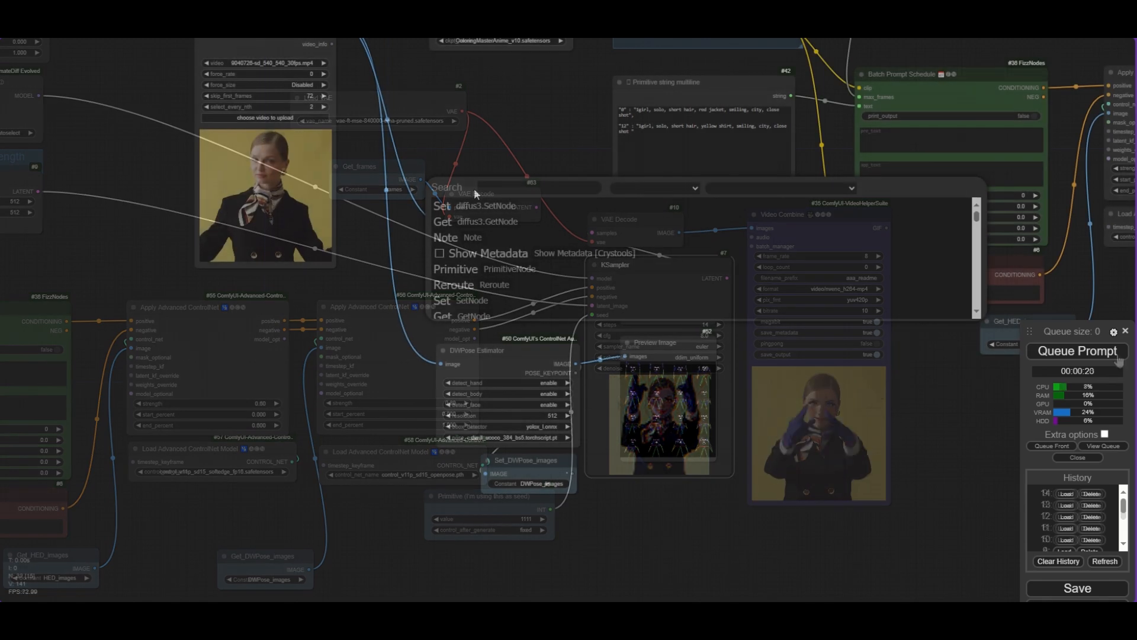
pyautogui.write('depth')
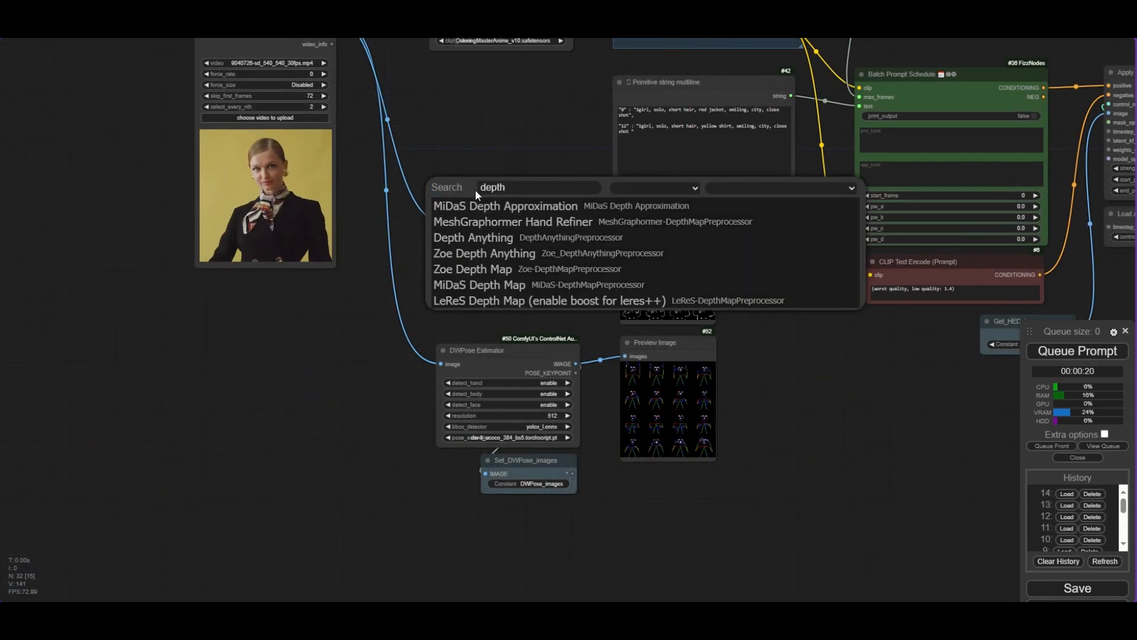
pyautogui.click(557, 239)
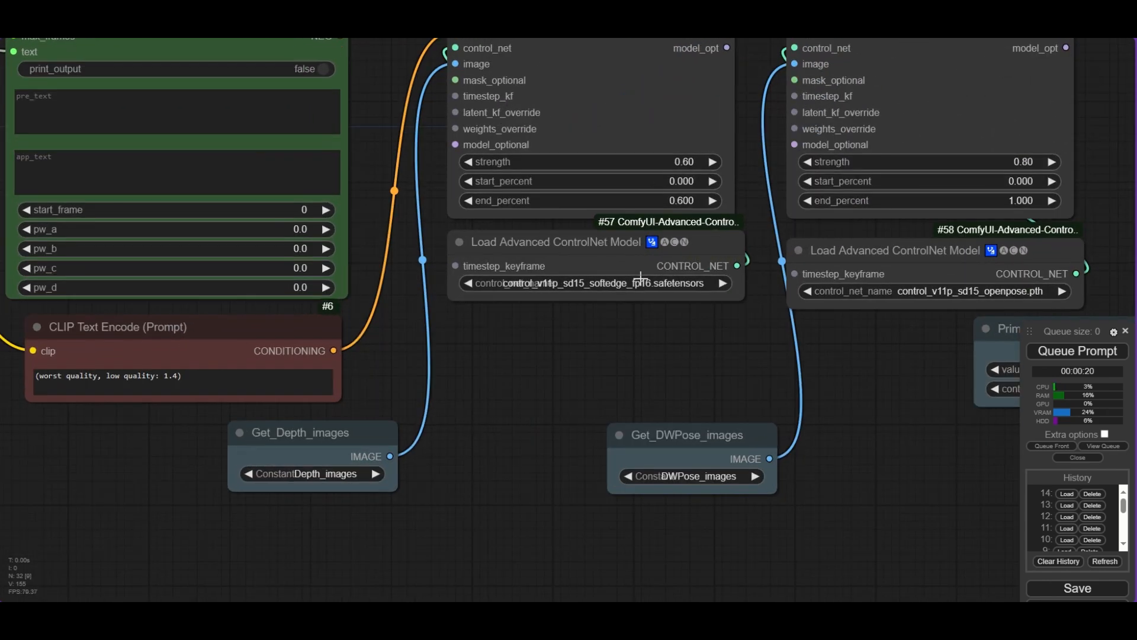
# - Set the first Load Advanced ControlNet Model to control_v11f1p_sd15_depth.pth
pyautogui.click(645, 286)
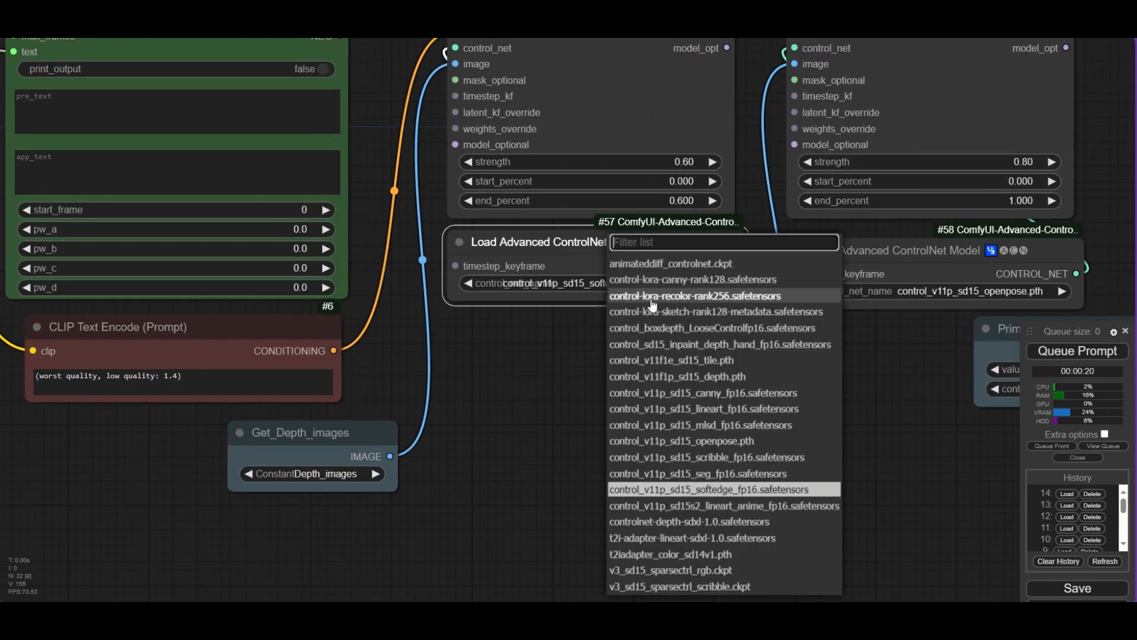
pyautogui.write('de')
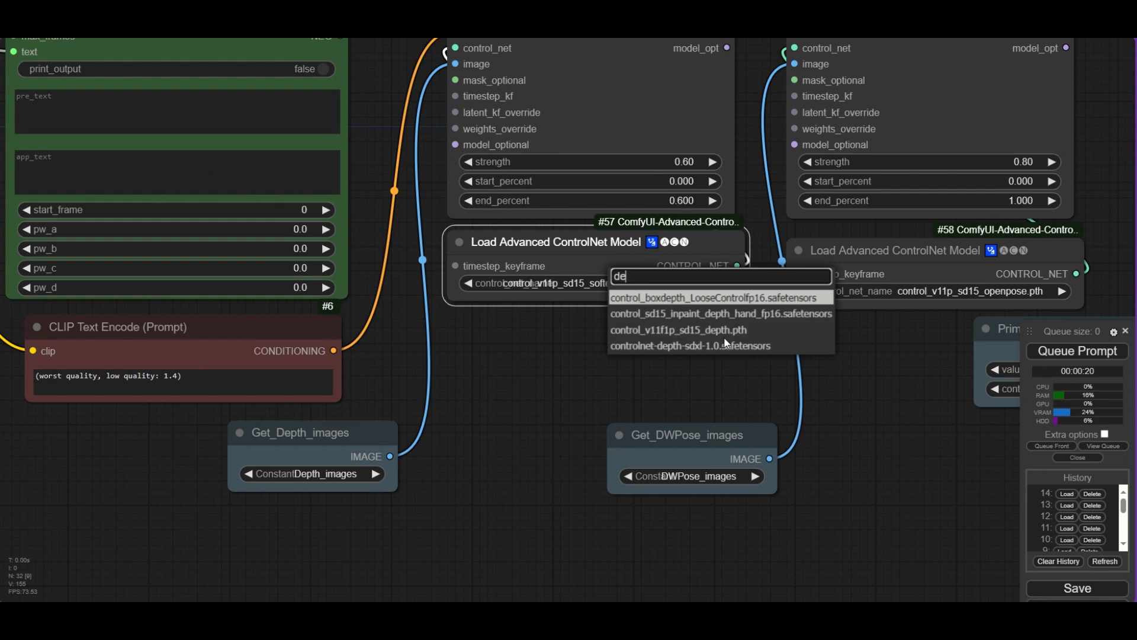
pyautogui.click(709, 329)
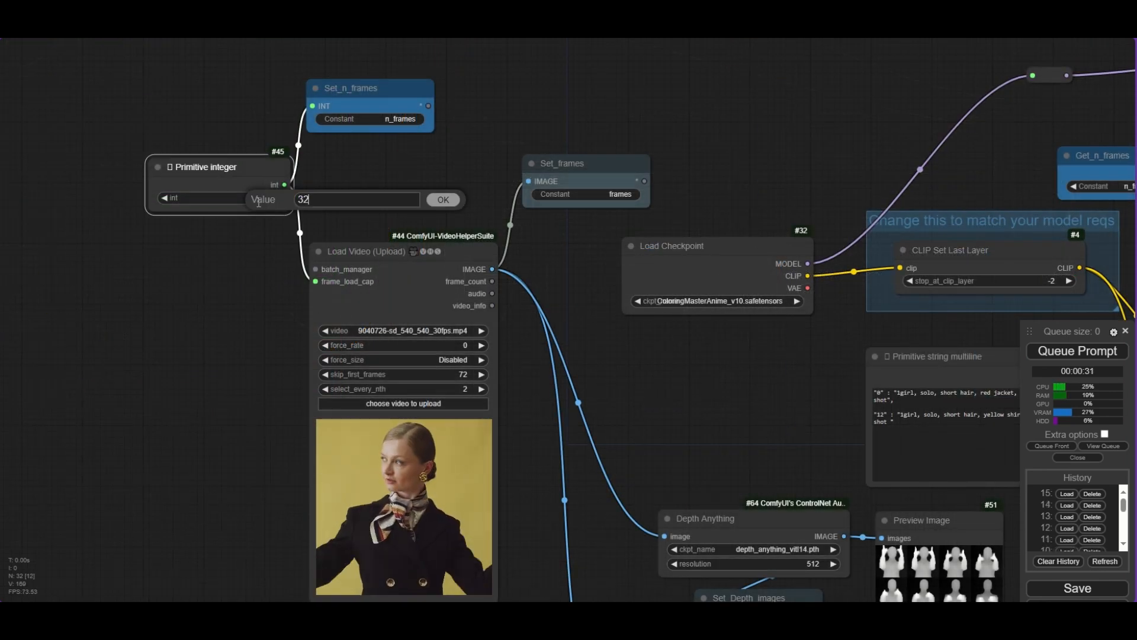
# - Set the frame-count Primitive integer to 32
pyautogui.press('Return')
pyautogui.scroll(-11, 407, 216)
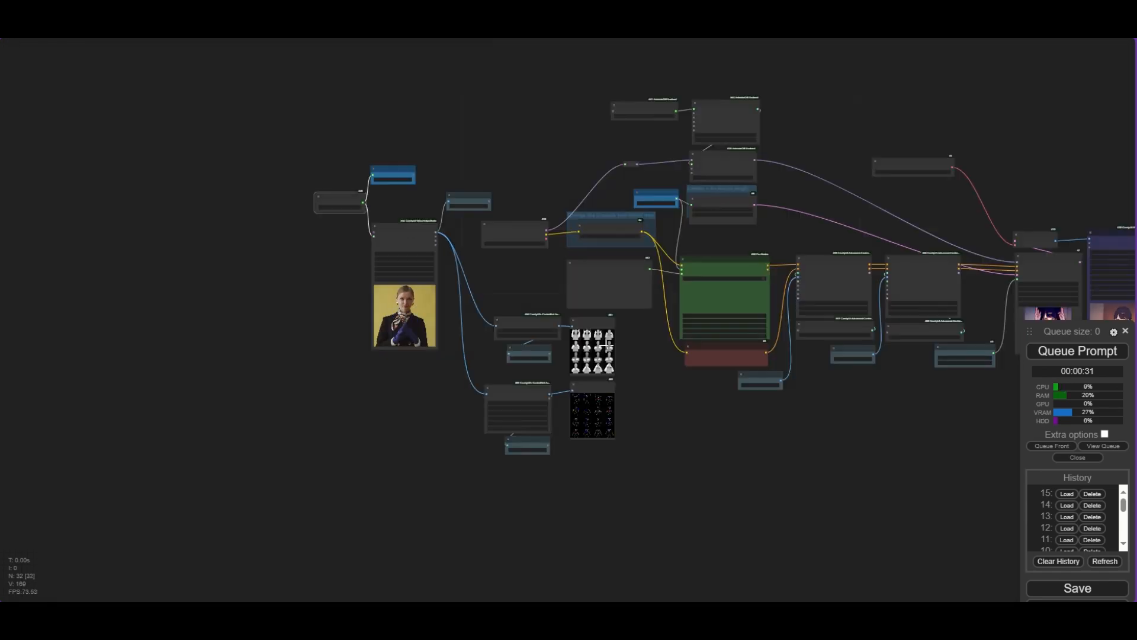
pyautogui.moveTo(752, 421); pyautogui.dragTo(408, 412)
pyautogui.scroll(6, 658, 391)
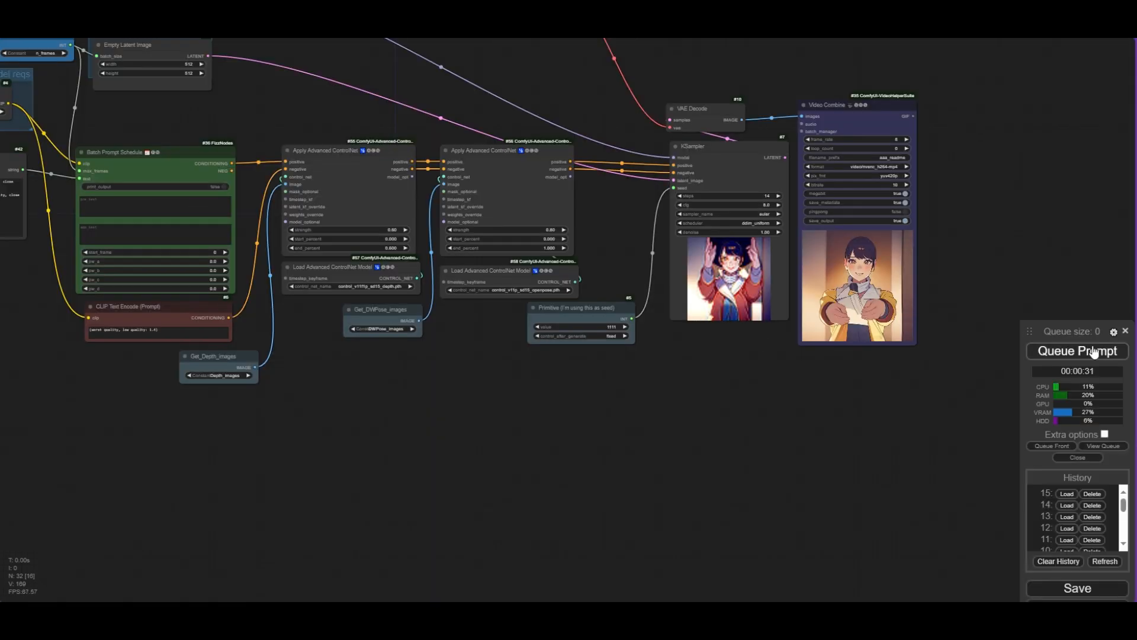
pyautogui.moveTo(823, 385); pyautogui.dragTo(702, 425)
pyautogui.scroll(-2, 548, 401)
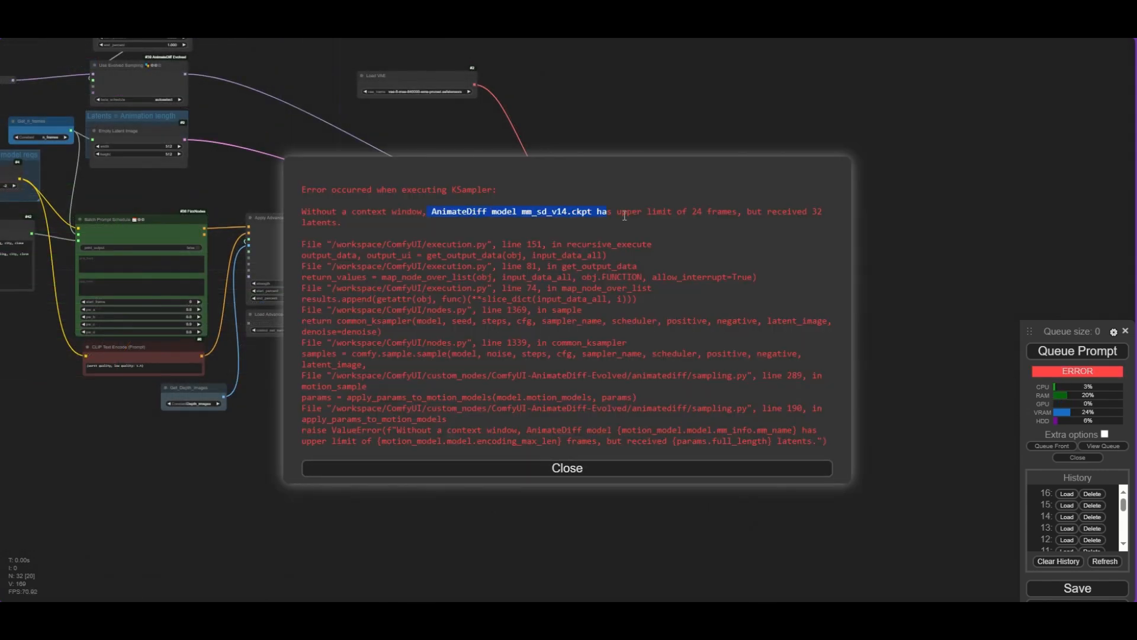
# - Read the KSampler error message about the AnimateDiff frame limit and close it
pyautogui.moveTo(776, 213); pyautogui.dragTo(828, 212)
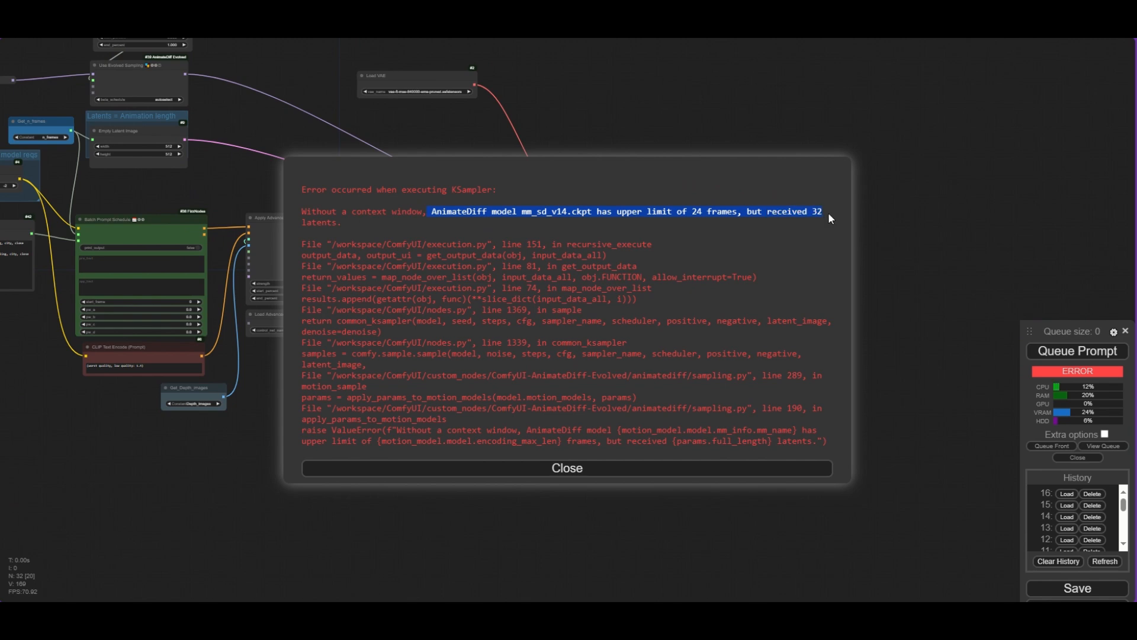
pyautogui.click(648, 240)
pyautogui.click(616, 472)
# - Add a Context Options Standard Static node wired into Use Evolved Sampling's context_options
pyautogui.scroll(5, 609, 467)
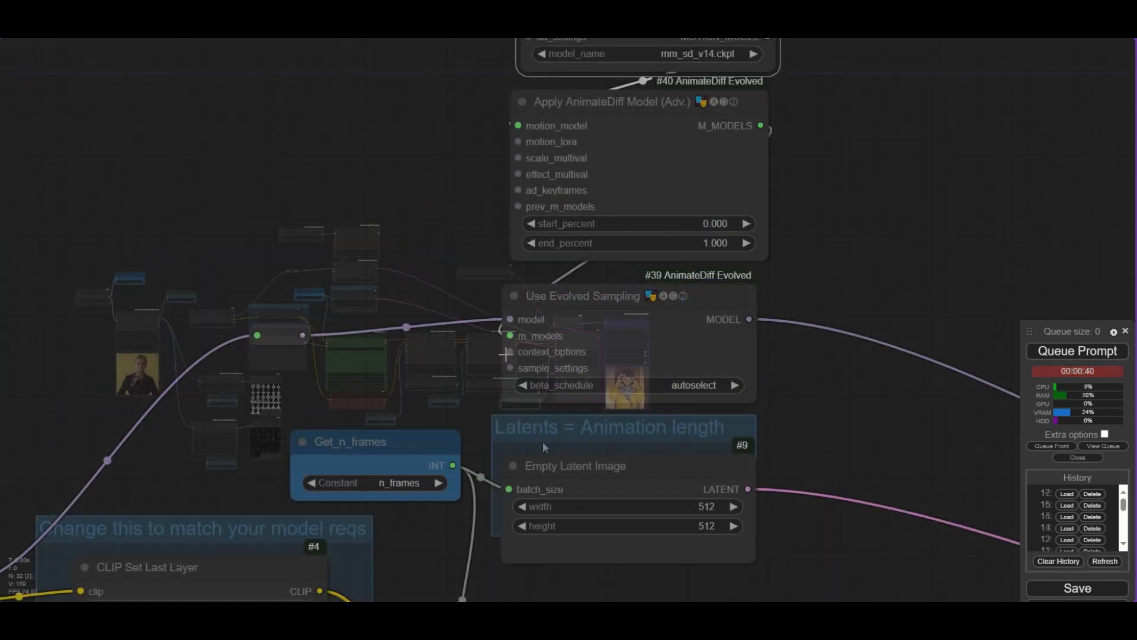
pyautogui.moveTo(303, 335); pyautogui.dragTo(406, 327)
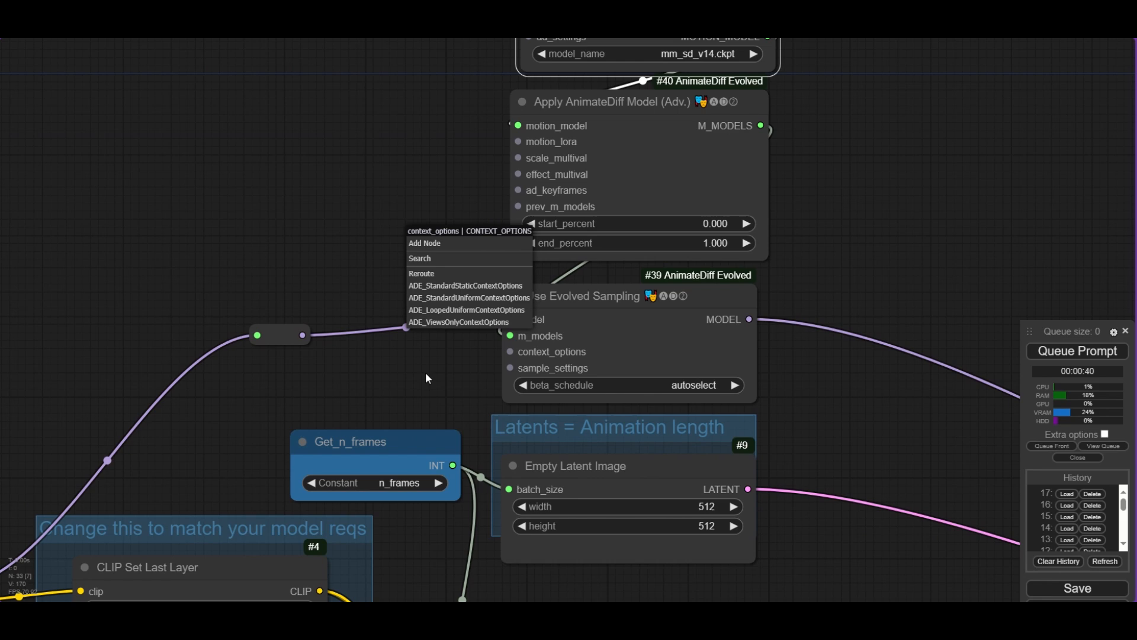
pyautogui.click(489, 286)
pyautogui.moveTo(530, 231); pyautogui.dragTo(322, 111)
pyautogui.scroll(2, 320, 177)
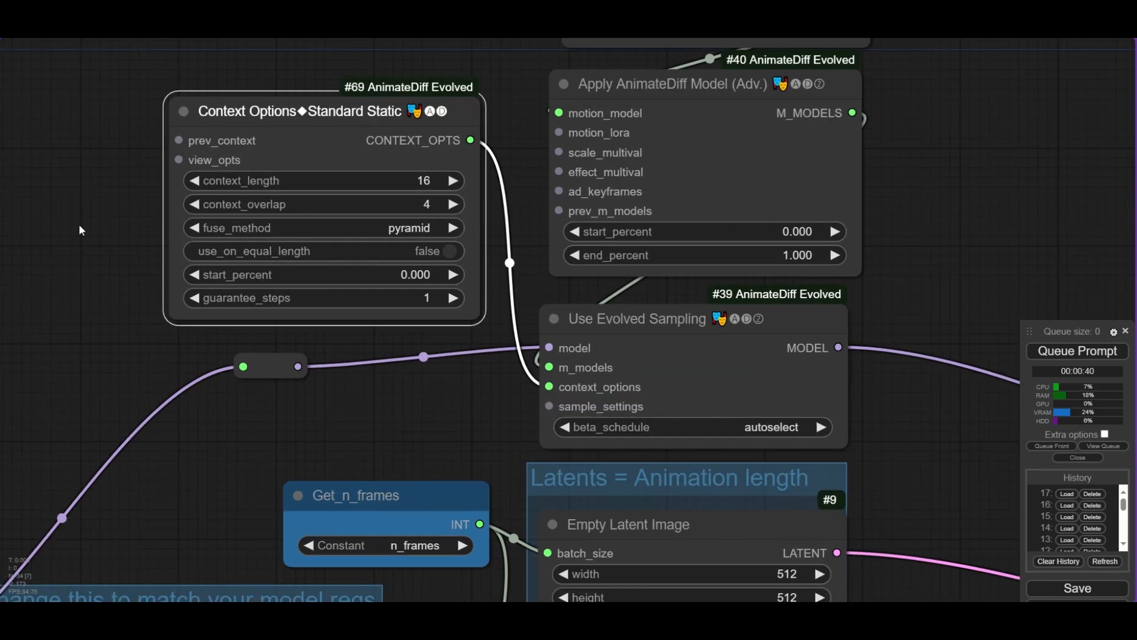
# - Set the context options' context_length to 16 and context_overlap to 4
pyautogui.moveTo(108, 238); pyautogui.dragTo(133, 252)
pyautogui.click(447, 199)
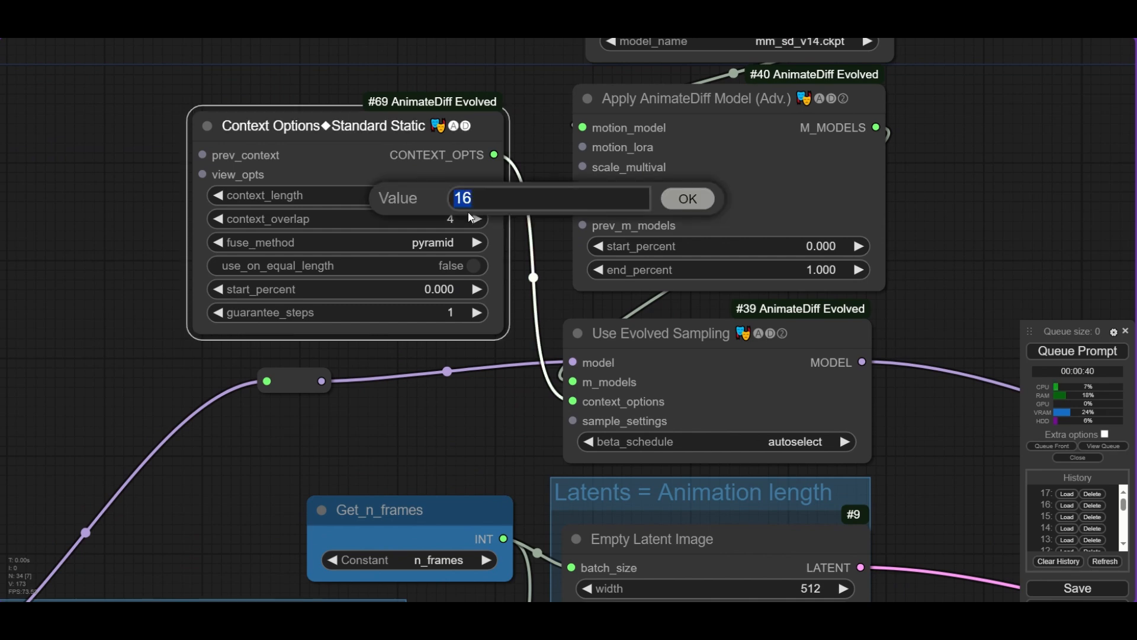
pyautogui.click(681, 211)
pyautogui.click(451, 219)
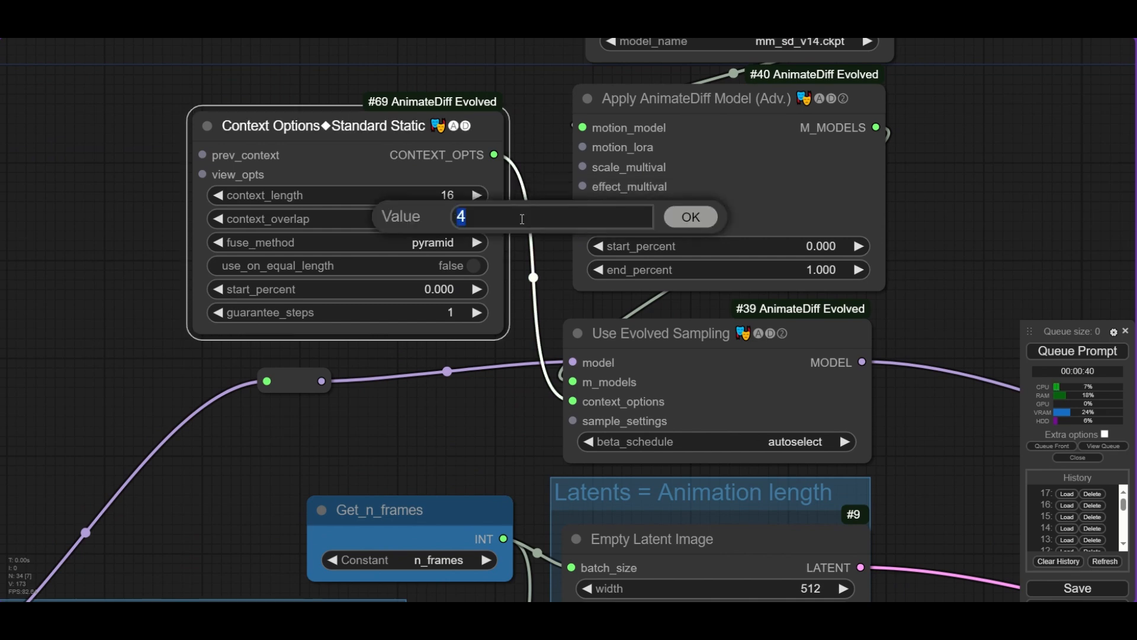
pyautogui.click(690, 216)
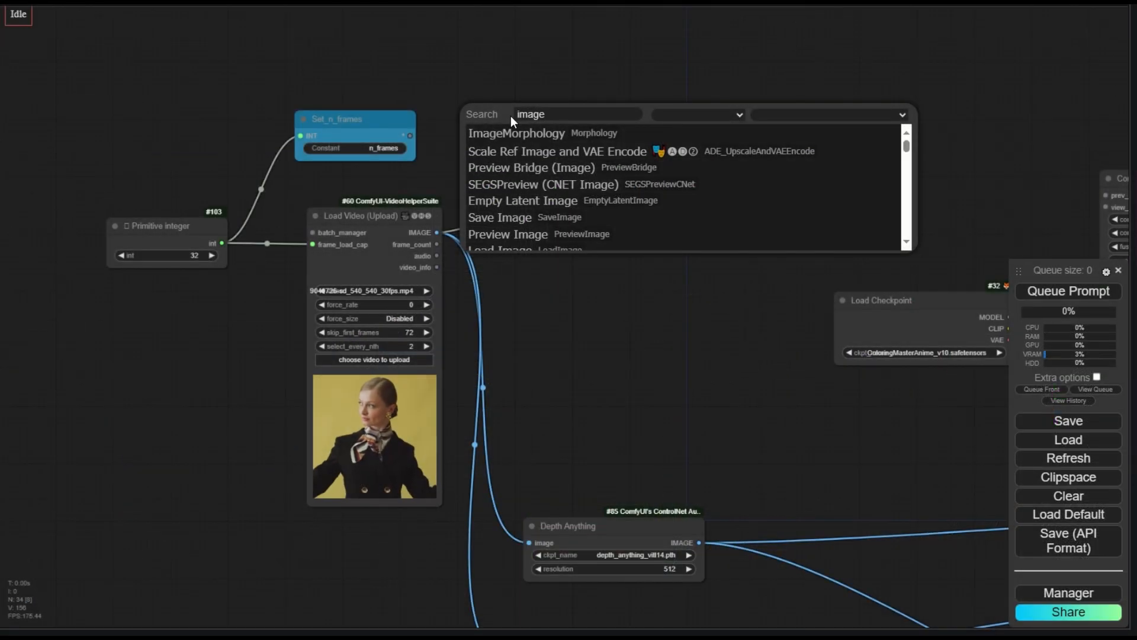
# - Add a Load Image node with the reference image 00298.png, enlarge it and place it above the video loader
pyautogui.press('Down')
pyautogui.press('Down')
pyautogui.press('Down')
pyautogui.press('Down')
pyautogui.press('Down')
pyautogui.press('Down')
pyautogui.press('Down')
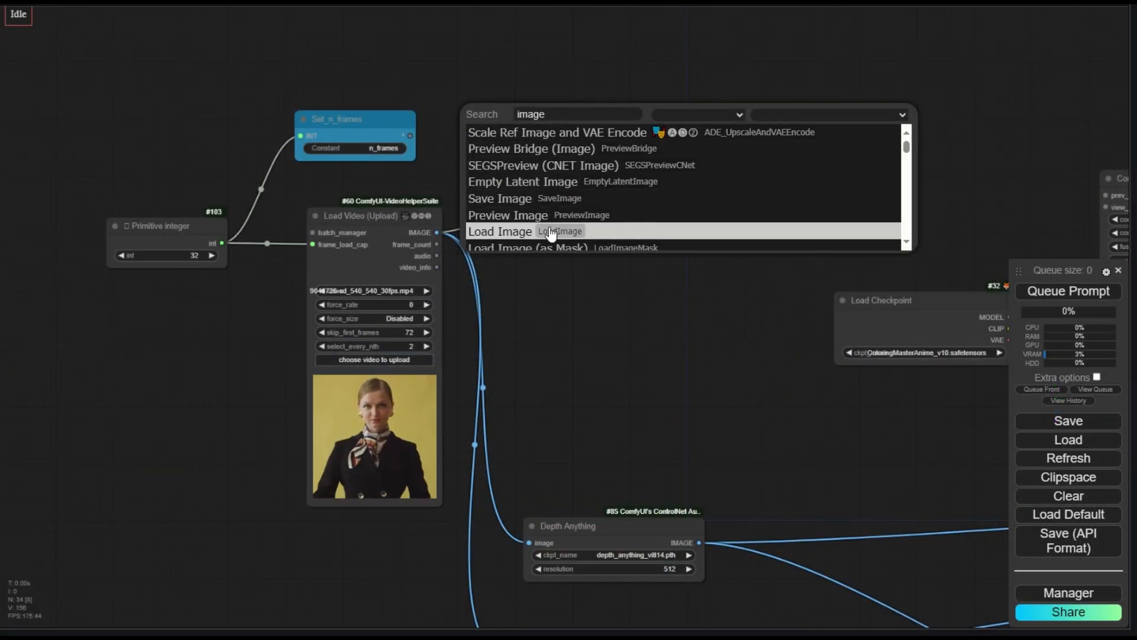
pyautogui.press('Return')
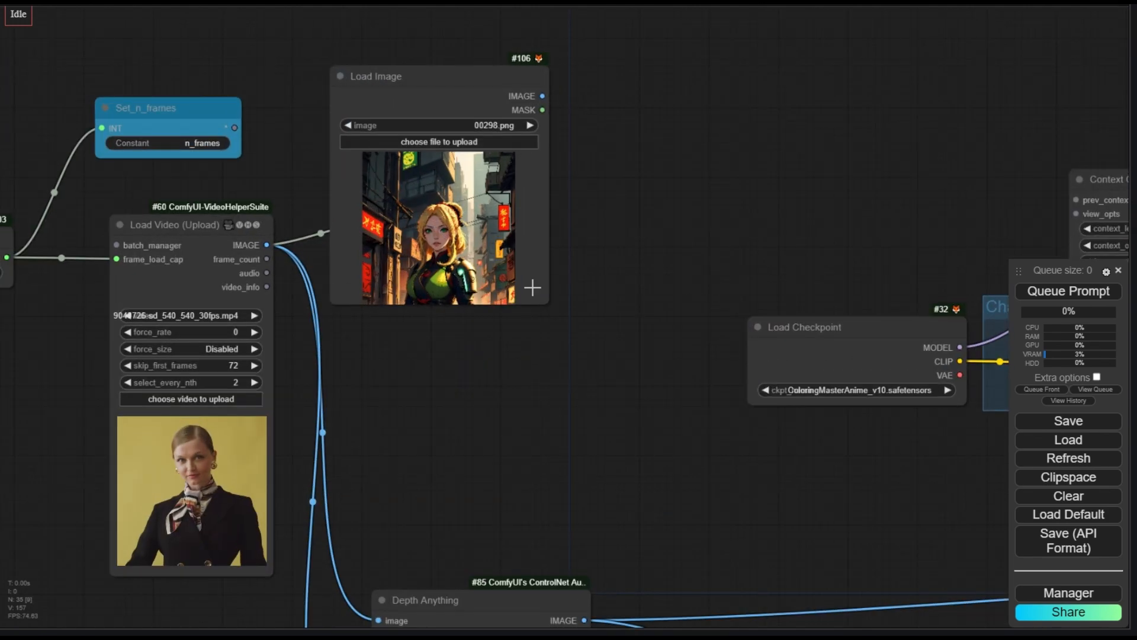
pyautogui.moveTo(543, 300); pyautogui.dragTo(597, 385)
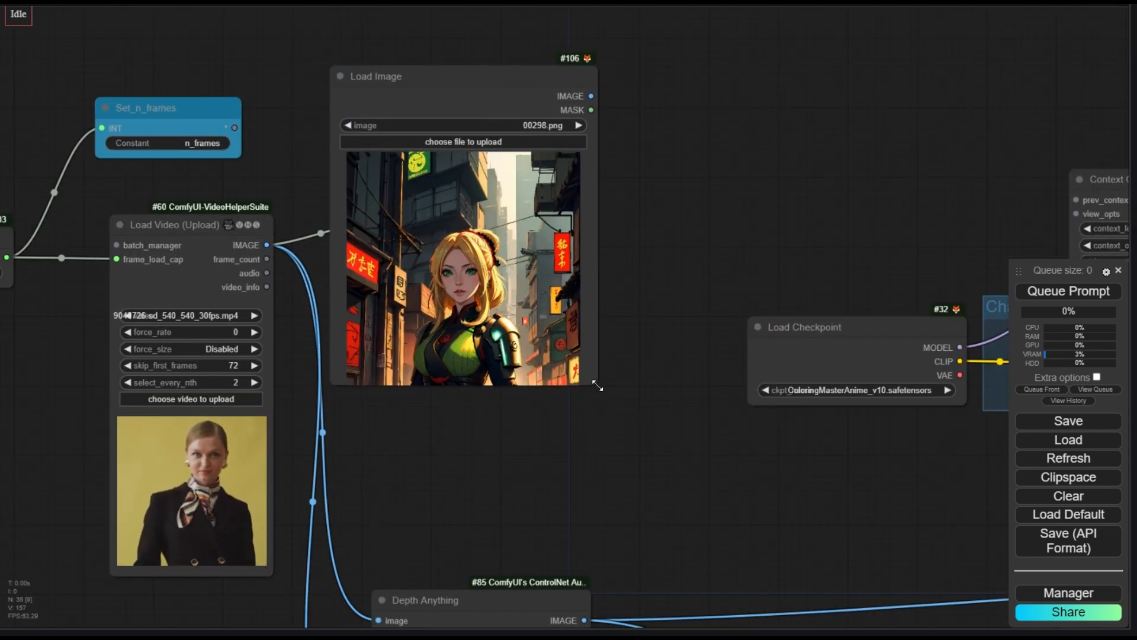
pyautogui.scroll(-3, 596, 288)
pyautogui.moveTo(454, 127); pyautogui.dragTo(405, 66)
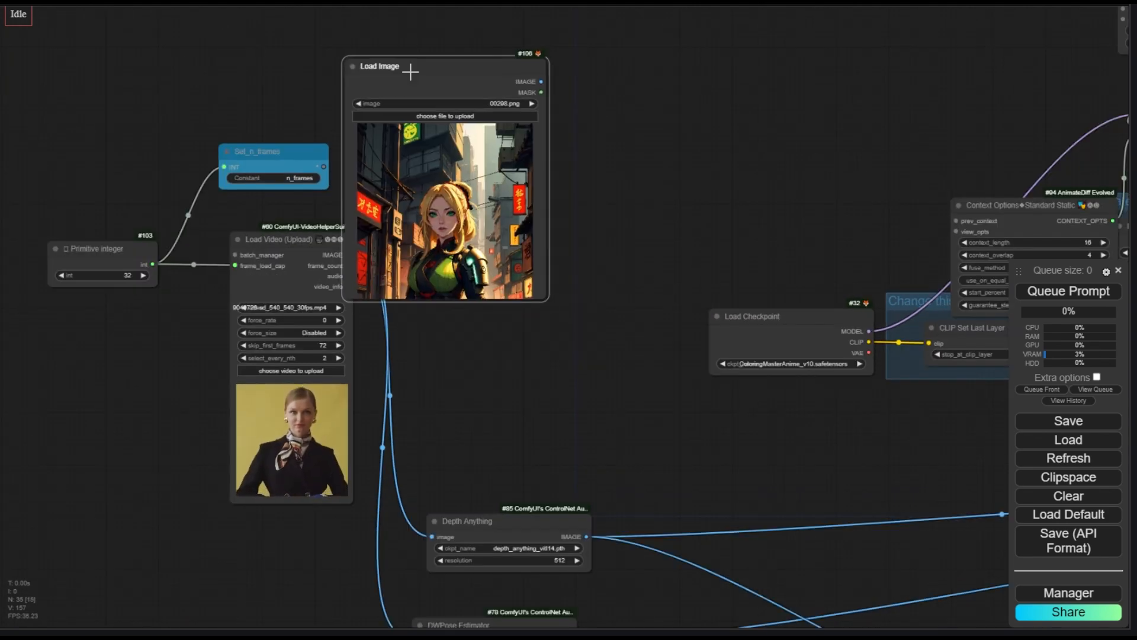
pyautogui.scroll(-3, 427, 96)
pyautogui.moveTo(568, 125); pyautogui.dragTo(560, 266)
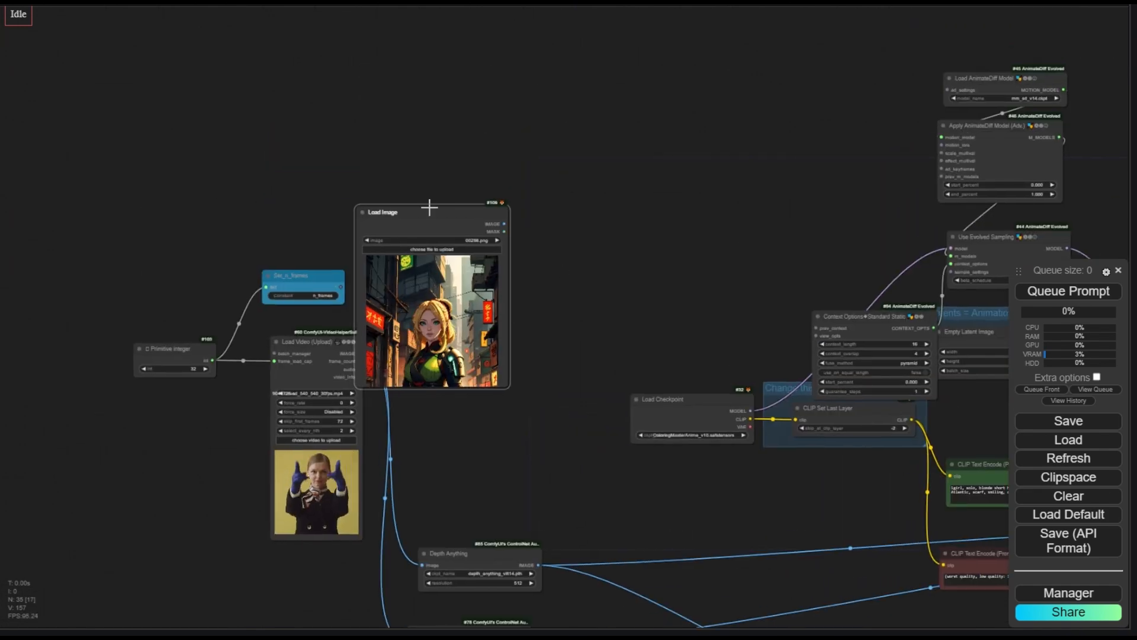
pyautogui.moveTo(429, 207); pyautogui.dragTo(404, 104)
# - Search for IPAdapter and add an IPAdapter node to the canvas
pyautogui.doubleClick(553, 183)
pyautogui.write('IP')
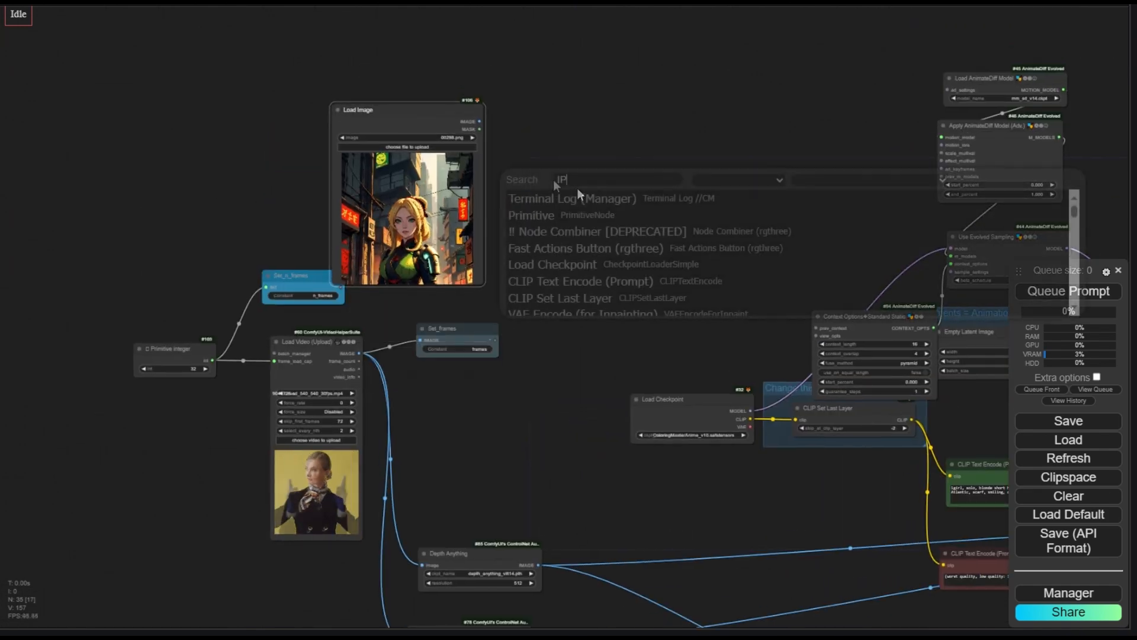
pyautogui.write('a')
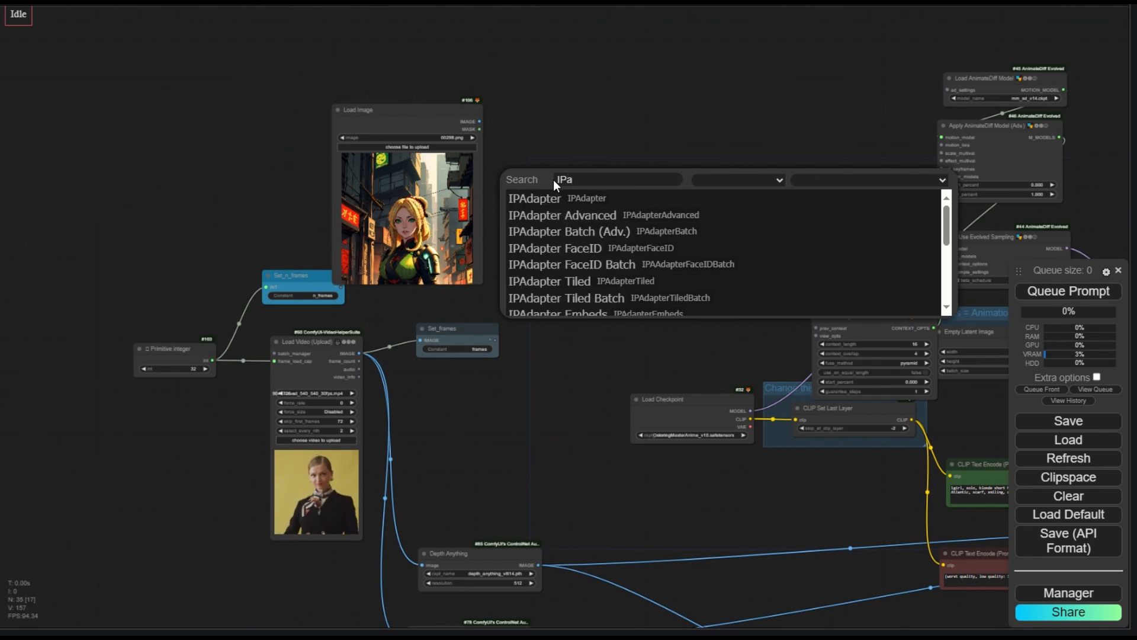
pyautogui.click(593, 198)
pyautogui.scroll(5, 598, 191)
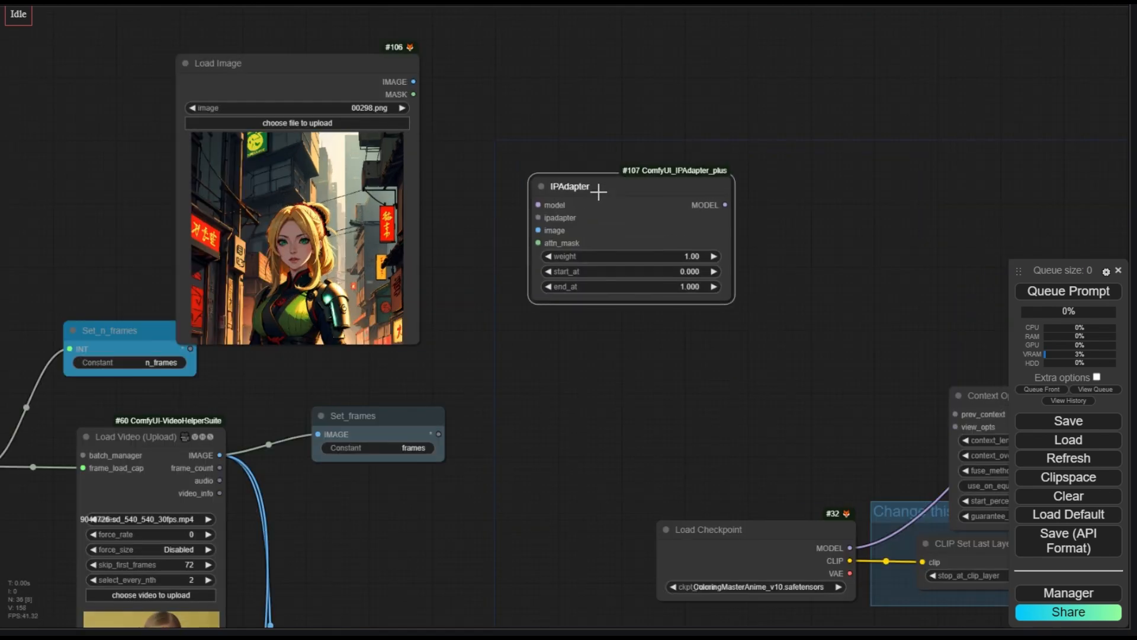
# - Add a Prep Image For ClipVision node and position it between the Load Image and IPAdapter nodes
pyautogui.scroll(-2, 598, 191)
pyautogui.doubleClick(370, 182)
pyautogui.write('prep')
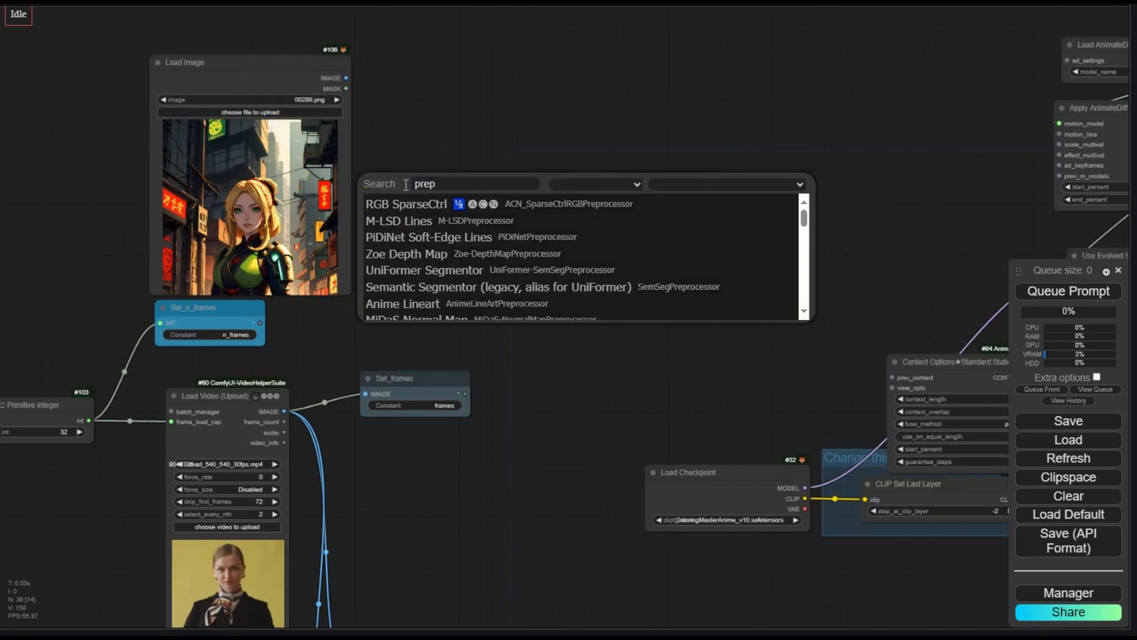
pyautogui.scroll(-3, 462, 254)
pyautogui.click(462, 312)
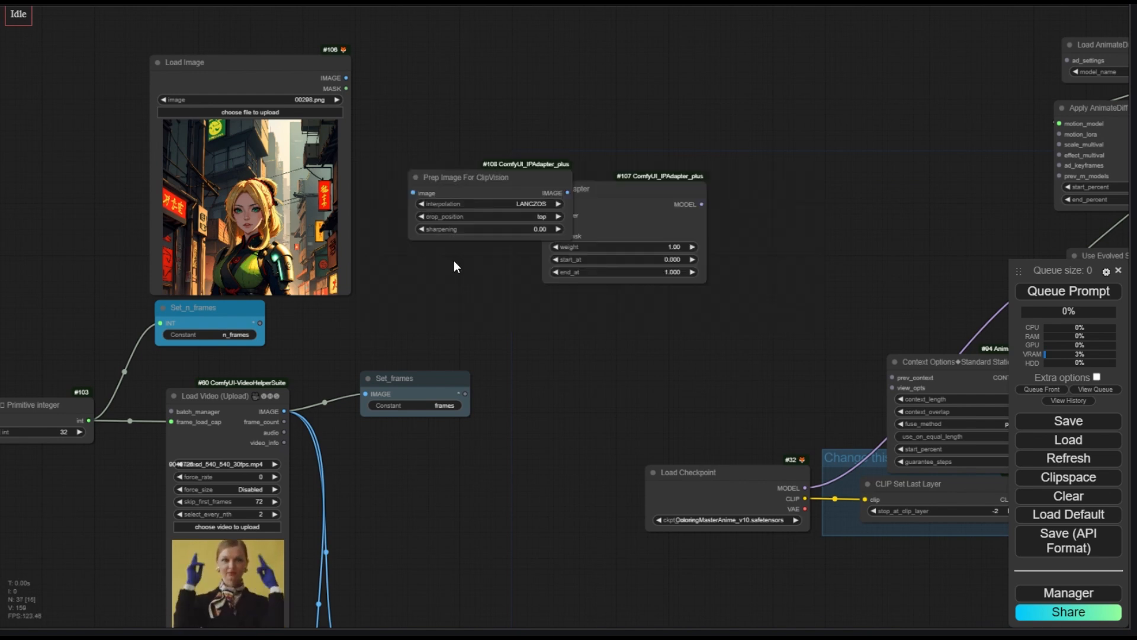
pyautogui.moveTo(461, 181); pyautogui.dragTo(438, 107)
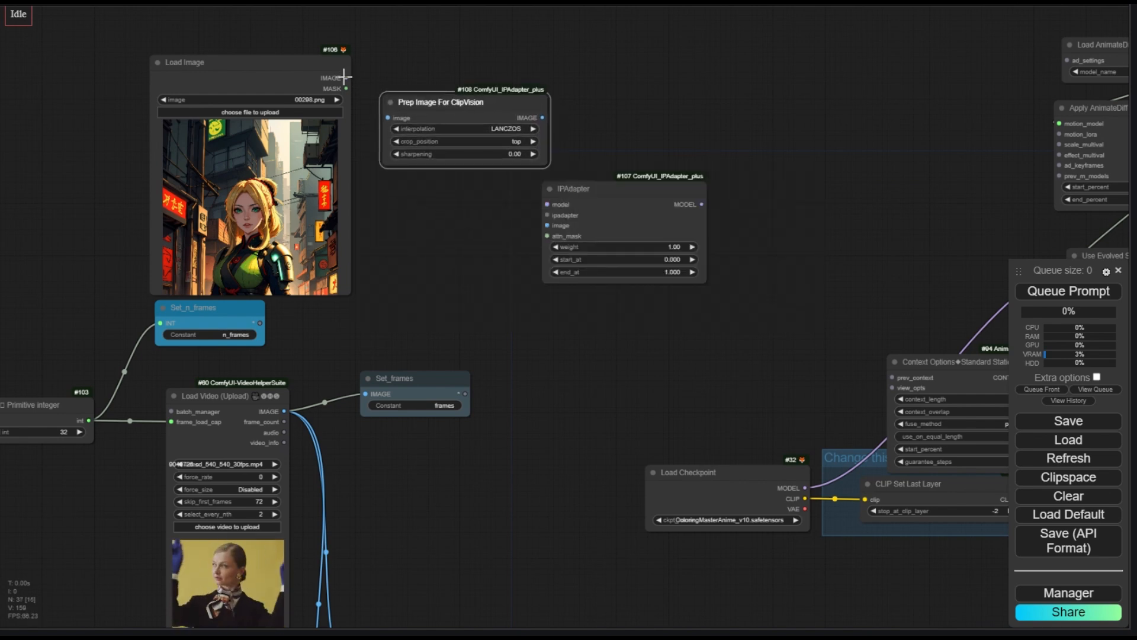
# - Wire the Load Image through Prep Image For ClipVision into the IPAdapter's image input, setting crop_position to pad
pyautogui.moveTo(346, 77); pyautogui.dragTo(426, 106)
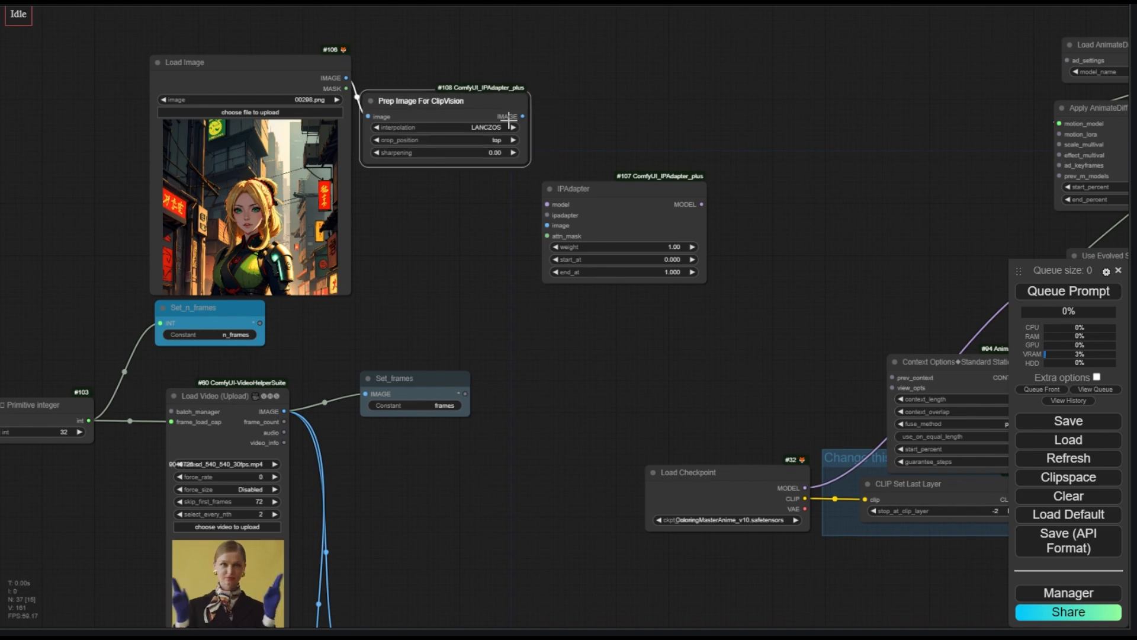
pyautogui.moveTo(547, 225); pyautogui.dragTo(546, 225)
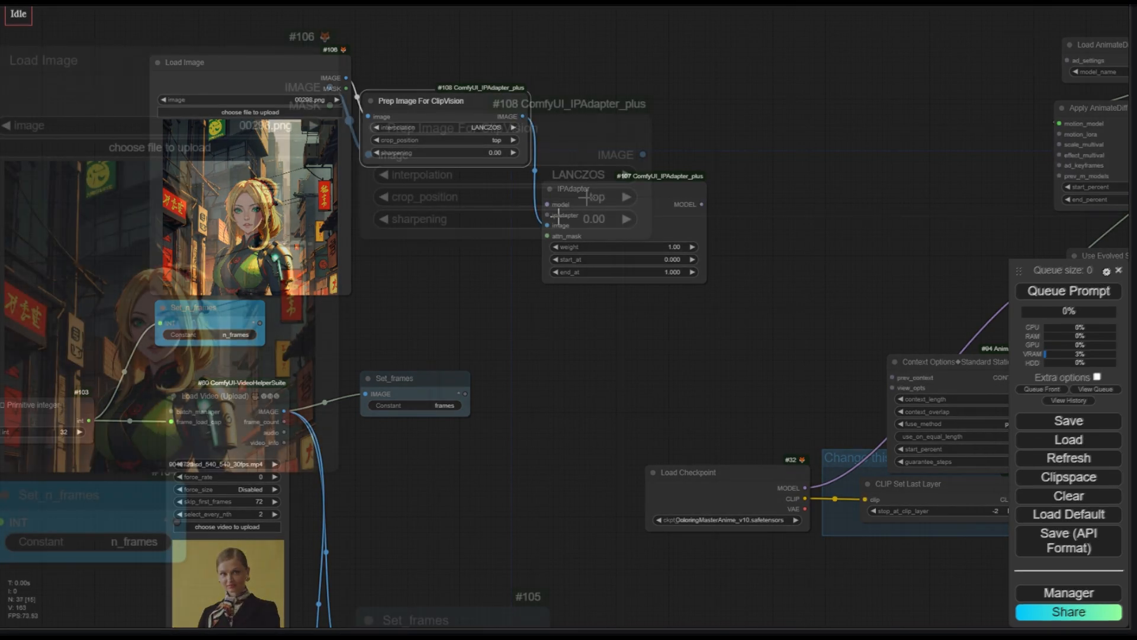
pyautogui.click(599, 198)
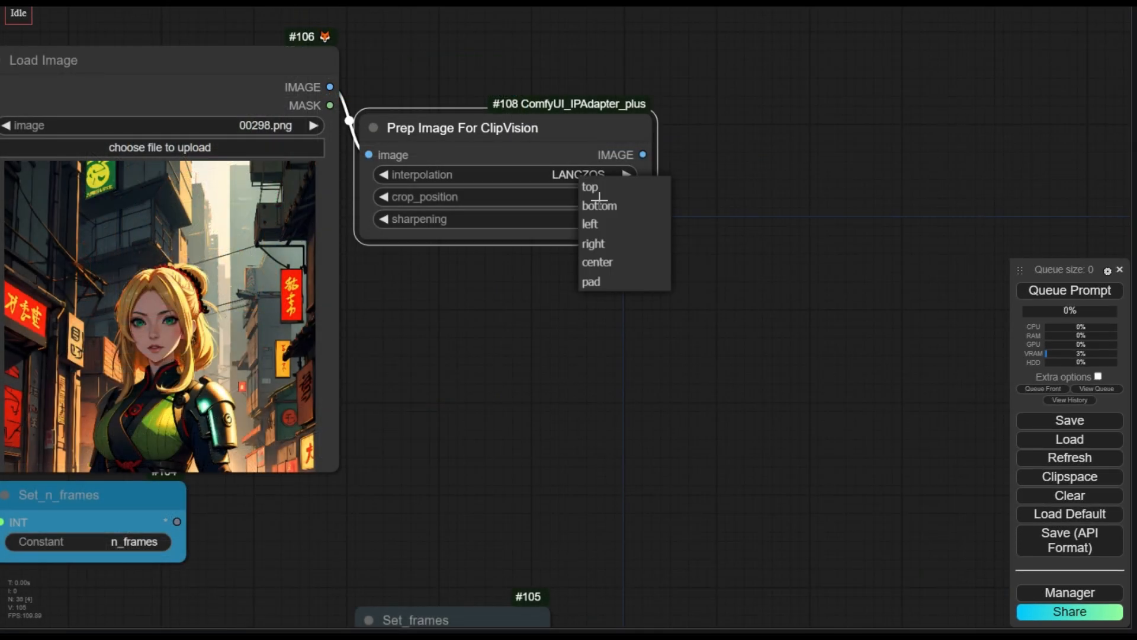
pyautogui.click(609, 284)
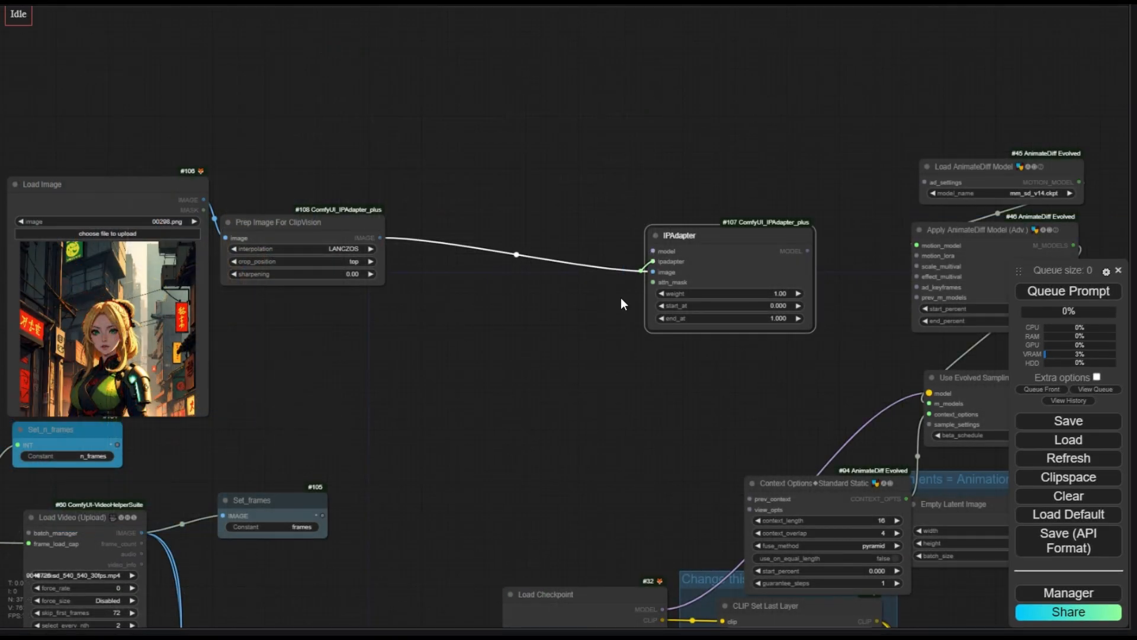
# - Add an IPAdapter Unified Loader from the IPAdapter's ipadapter input and move it beside the IPAdapter
pyautogui.moveTo(613, 314); pyautogui.dragTo(613, 315)
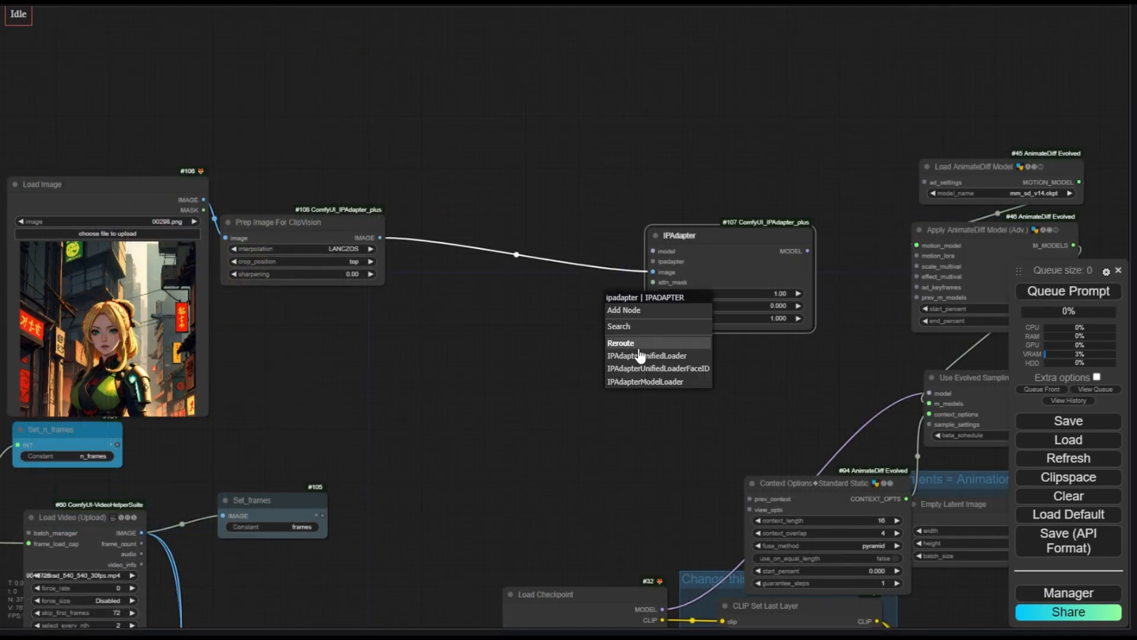
pyautogui.click(643, 356)
pyautogui.moveTo(574, 303); pyautogui.dragTo(520, 295)
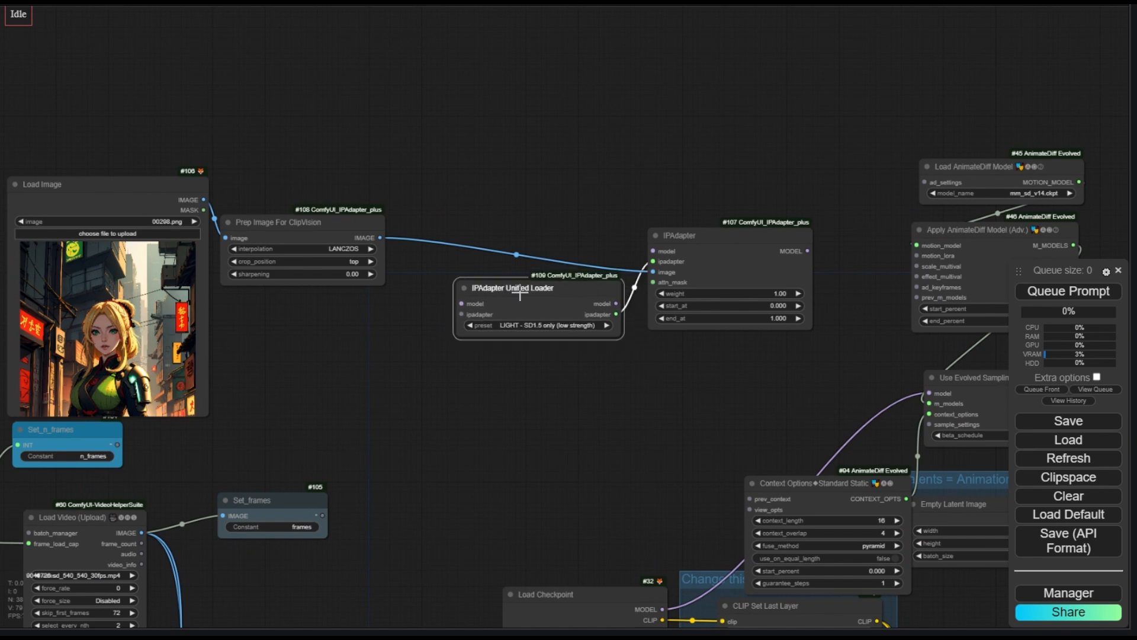
# - Set the IPAdapter Unified Loader preset to VIT-G (medium strength)
pyautogui.scroll(2, 525, 336)
pyautogui.click(543, 323)
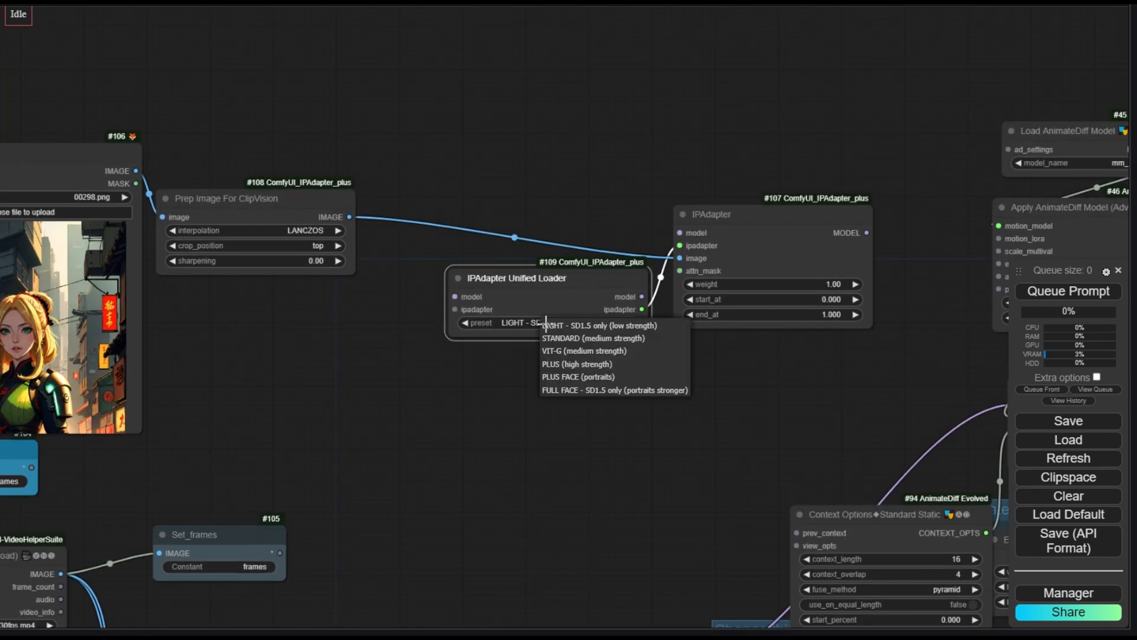
pyautogui.click(574, 352)
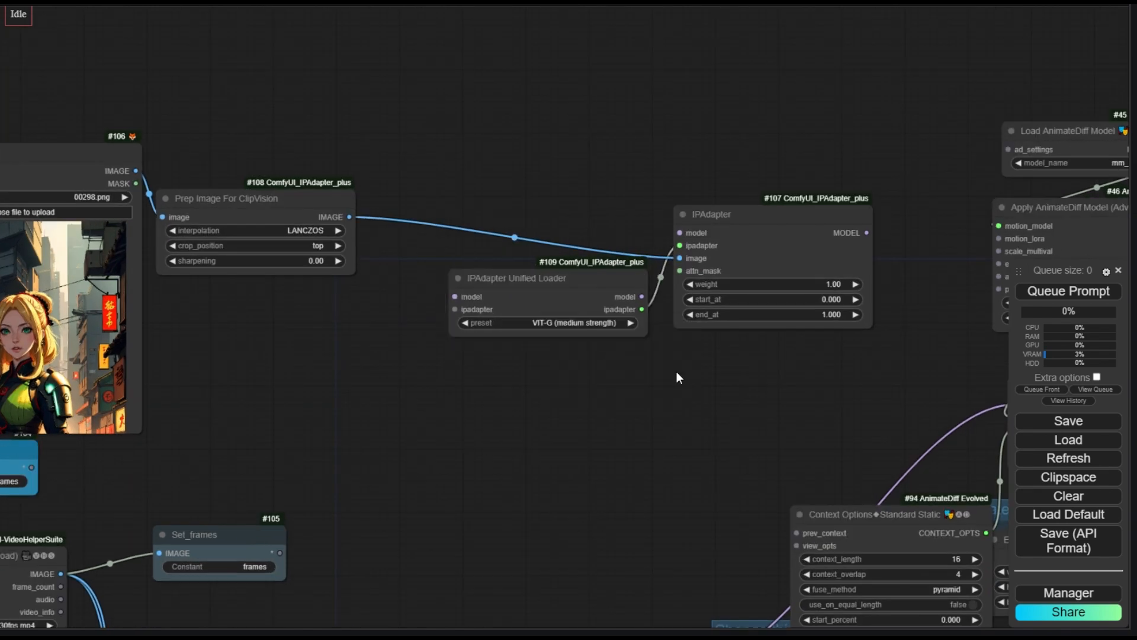
# - Set the IPAdapter weight to 0.60
pyautogui.moveTo(865, 360); pyautogui.dragTo(823, 360)
pyautogui.click(791, 287)
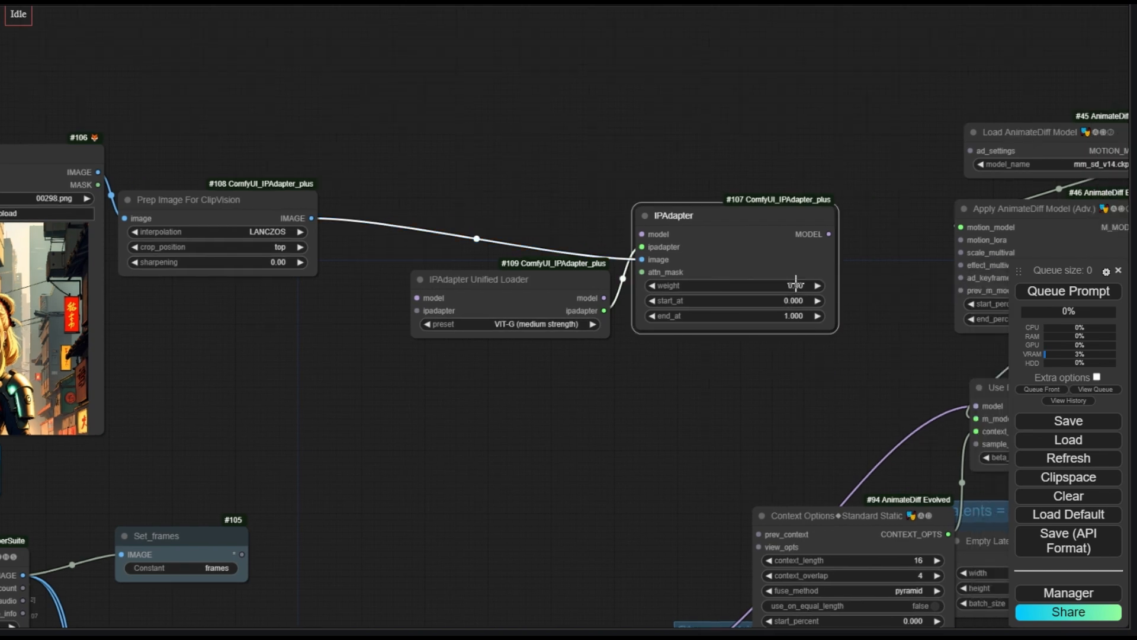
pyautogui.scroll(-3, 745, 308)
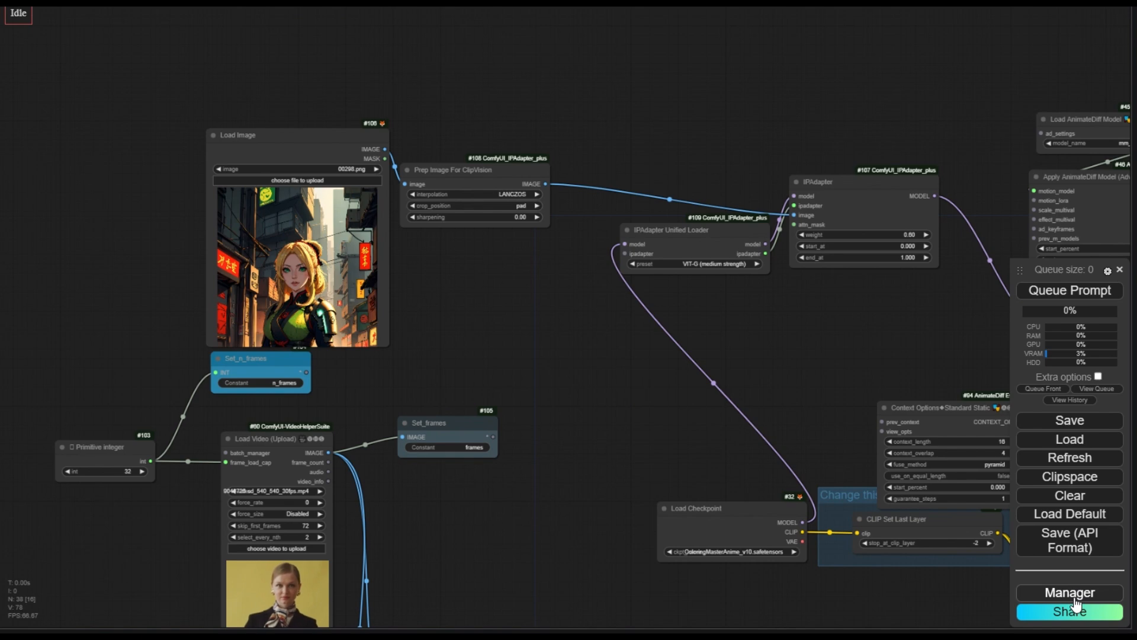
# - Open the Manager's model installer and search the model list for IPA models
pyautogui.click(1073, 594)
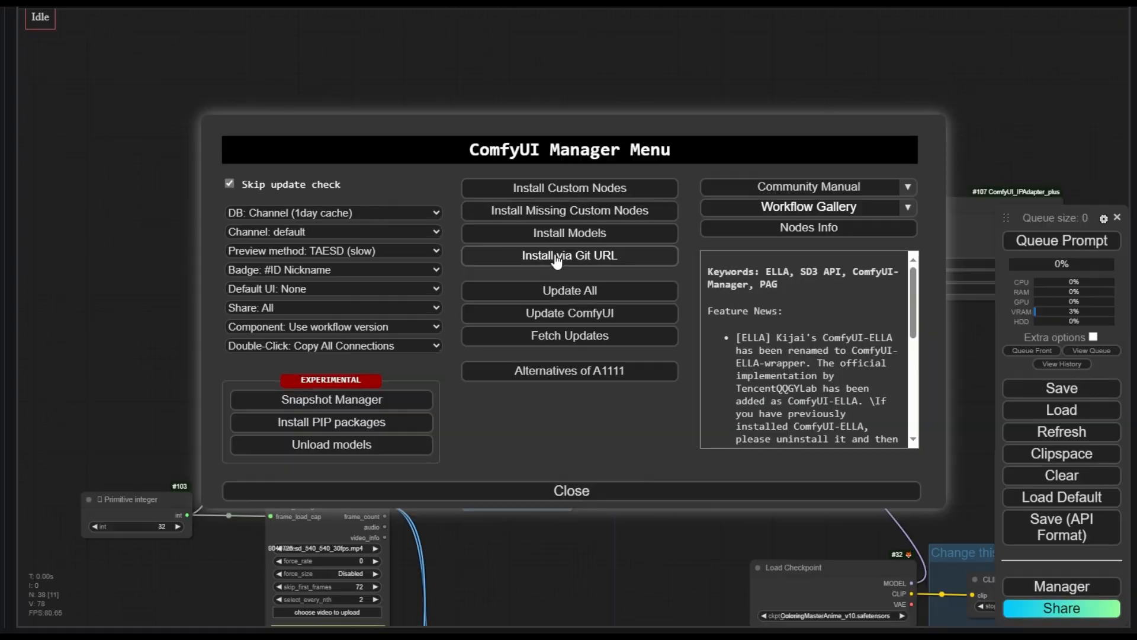
pyautogui.click(568, 231)
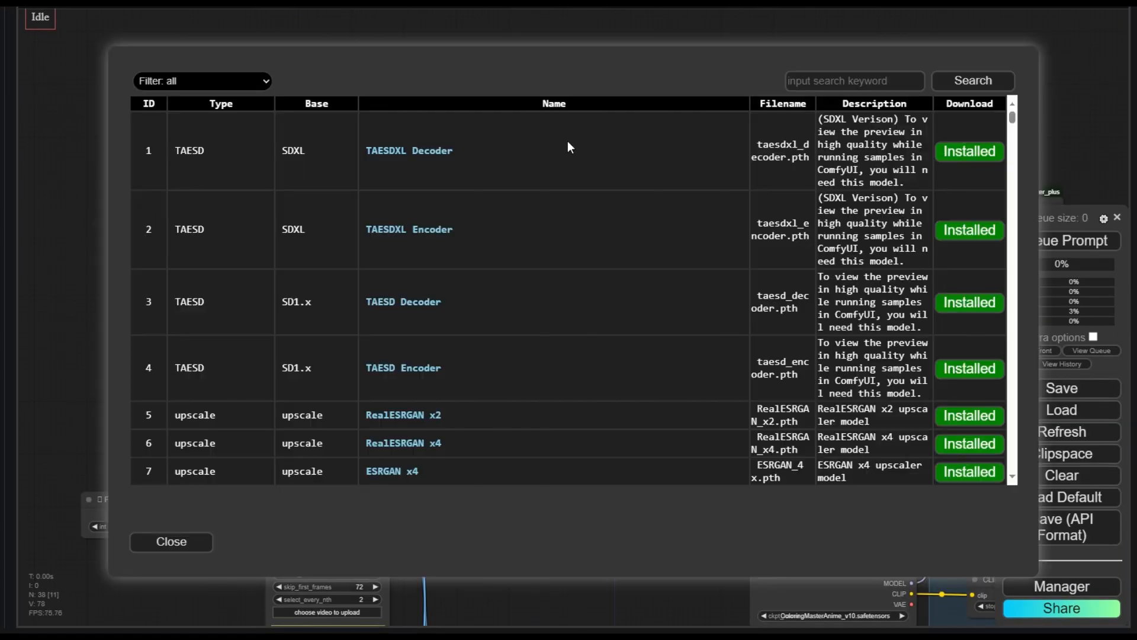
pyautogui.click(803, 76)
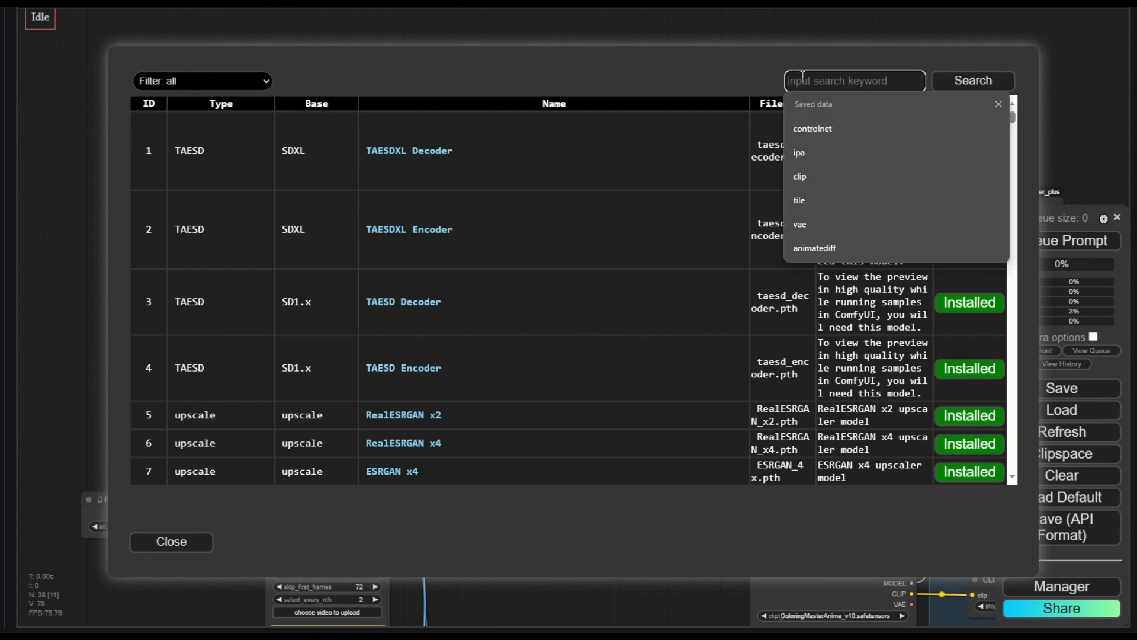
pyautogui.write('IPA')
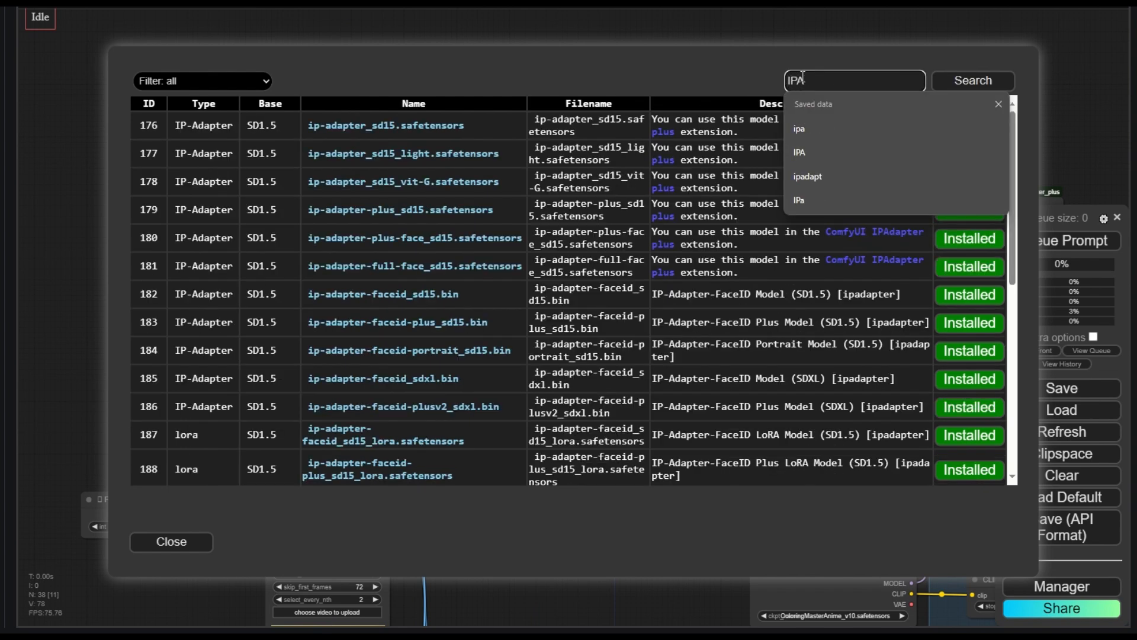
pyautogui.click(614, 75)
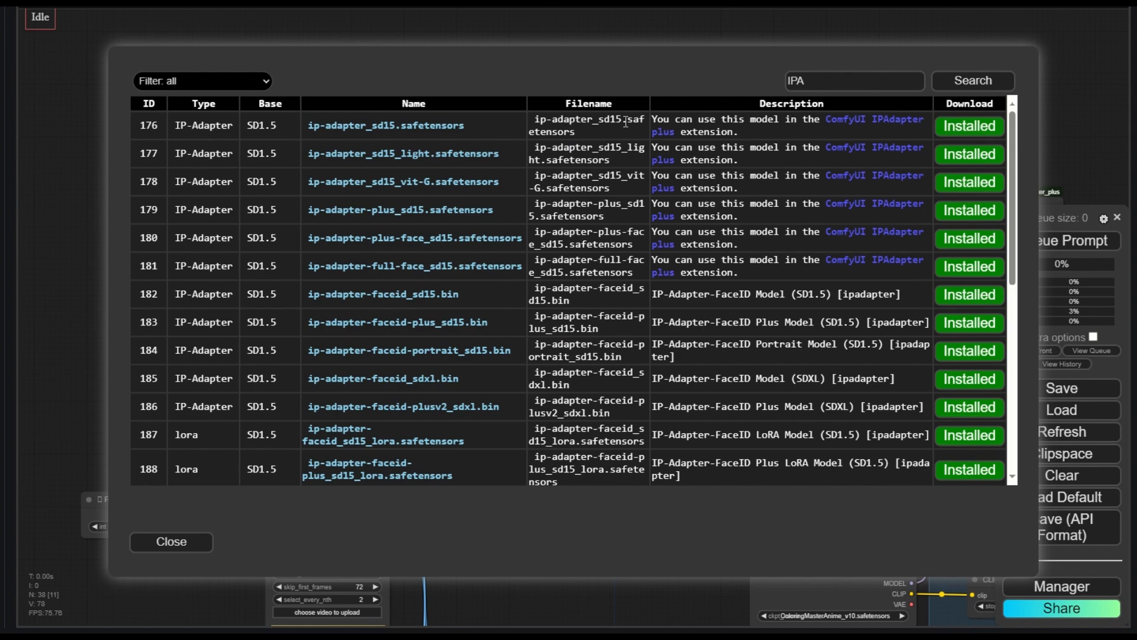
pyautogui.moveTo(583, 491); pyautogui.dragTo(426, 218)
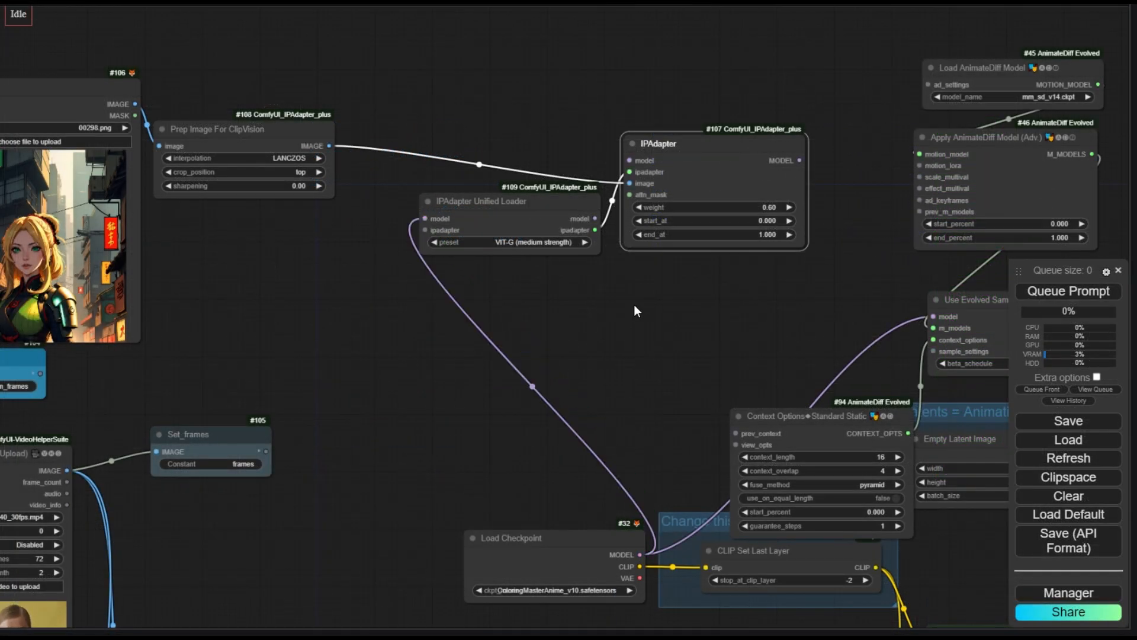
# - Connect the Unified Loader's ipadapter output to the IPAdapter and the IPAdapter's MODEL output to Use Evolved Sampling's model input
pyautogui.moveTo(633, 304); pyautogui.dragTo(599, 351)
pyautogui.scroll(1, 563, 309)
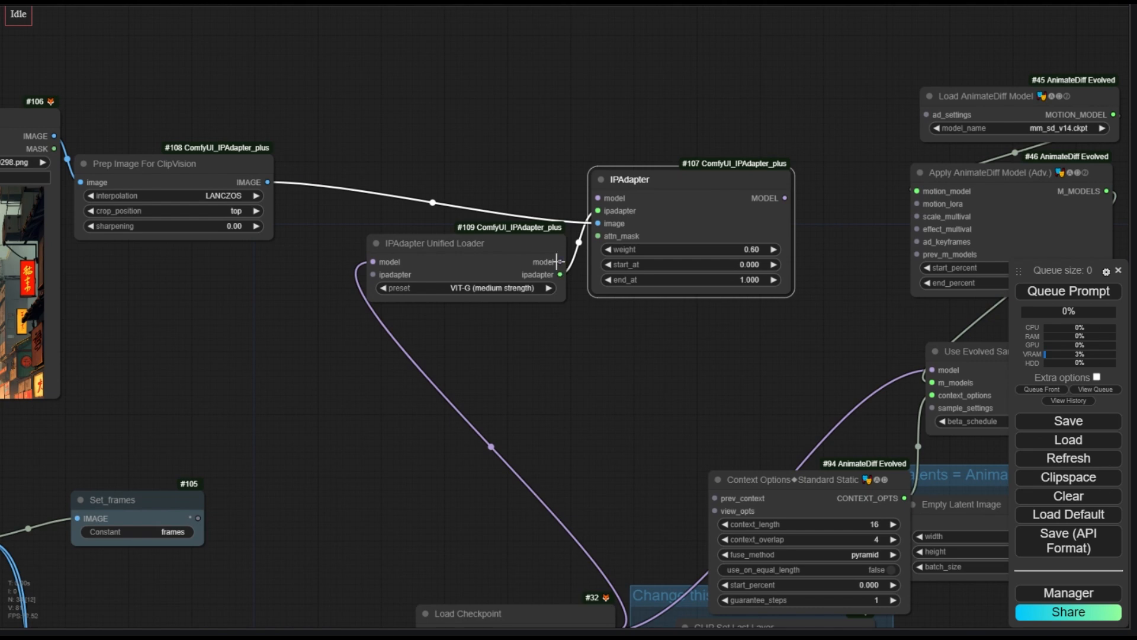
pyautogui.moveTo(557, 261); pyautogui.dragTo(597, 197)
pyautogui.moveTo(770, 371); pyautogui.dragTo(670, 353)
pyautogui.moveTo(685, 181); pyautogui.dragTo(690, 226)
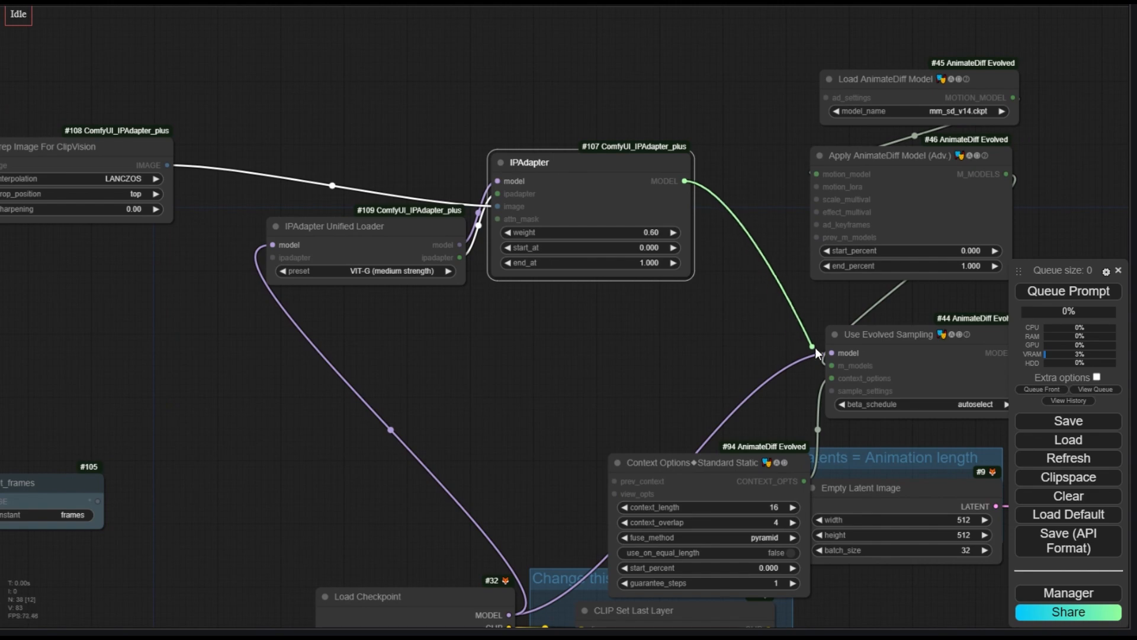
pyautogui.moveTo(834, 352); pyautogui.dragTo(832, 352)
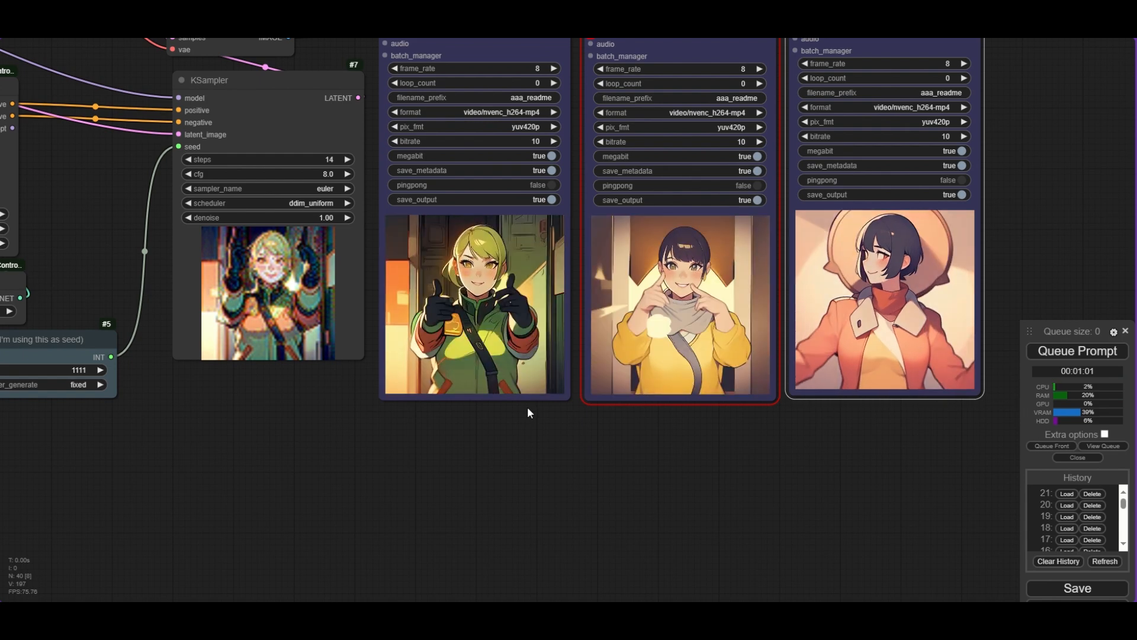
pyautogui.scroll(3, 528, 413)
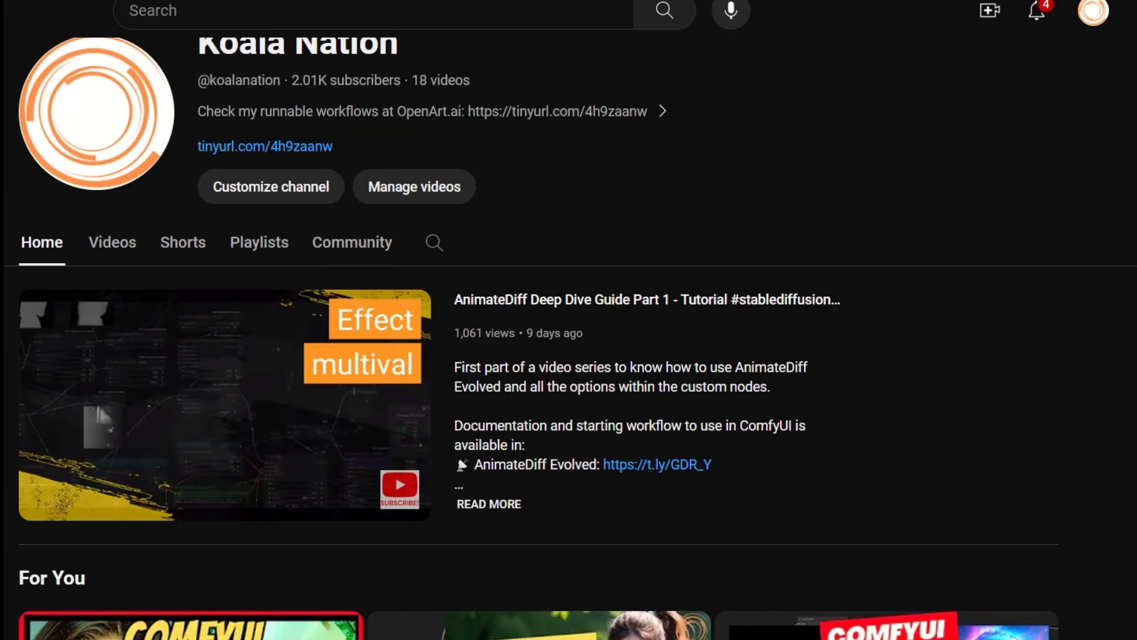
pyautogui.scroll(-2, 568, 355)
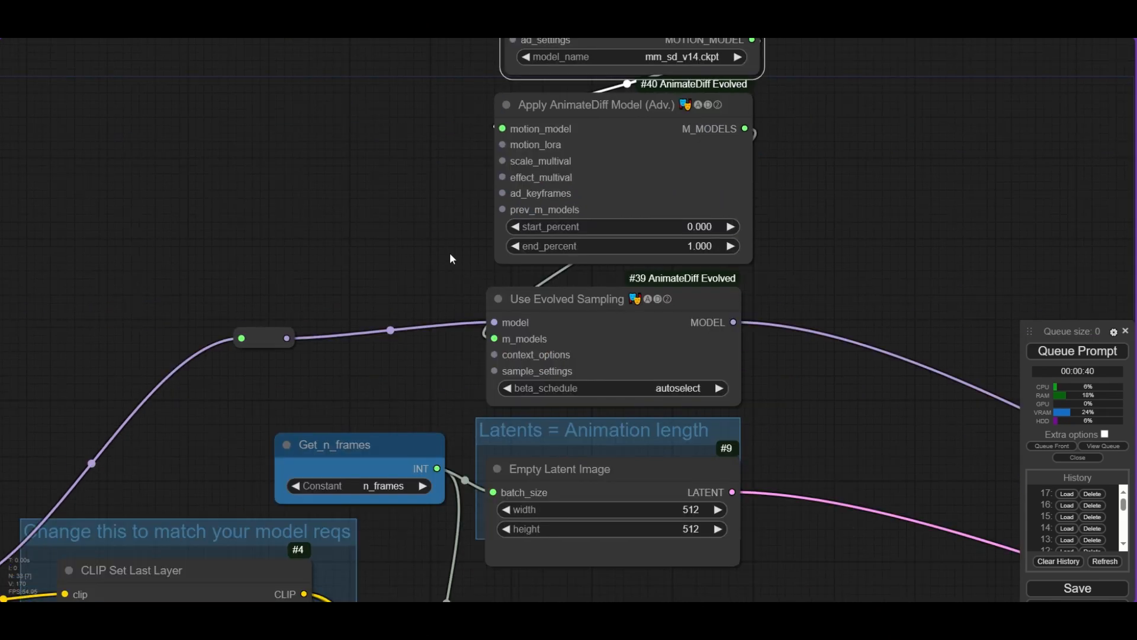
# - Connect a new Context Options Standard Static node to the Use Evolved Sampling context_options input and position it nearby
pyautogui.moveTo(413, 244); pyautogui.dragTo(413, 245)
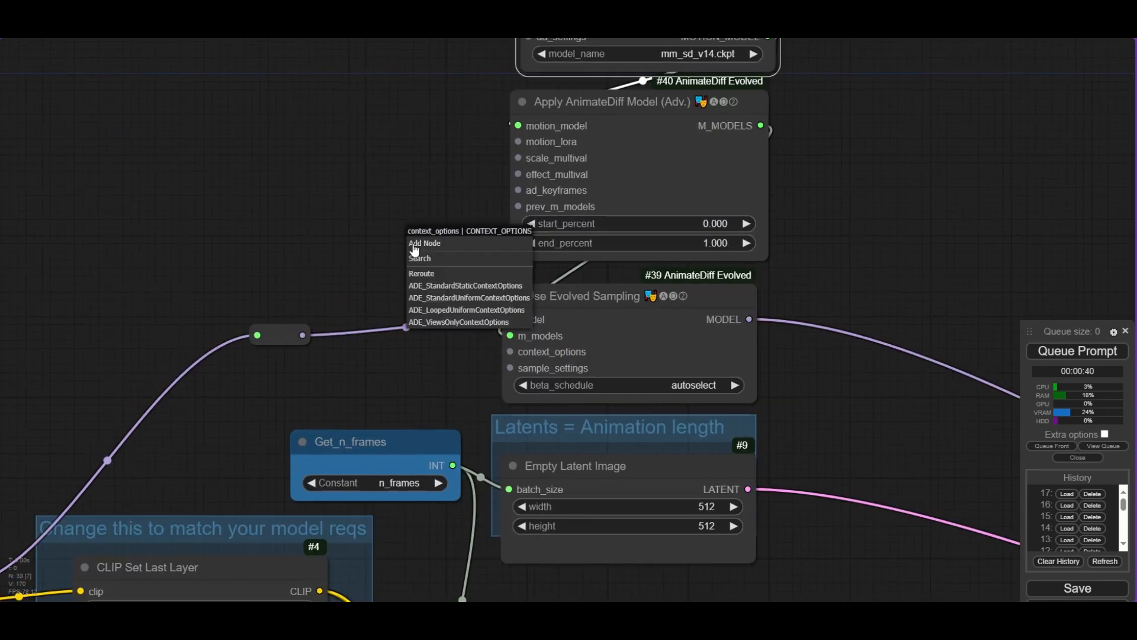
pyautogui.click(483, 286)
pyautogui.moveTo(531, 230); pyautogui.dragTo(315, 115)
pyautogui.scroll(2, 323, 187)
pyautogui.moveTo(109, 239); pyautogui.dragTo(133, 253)
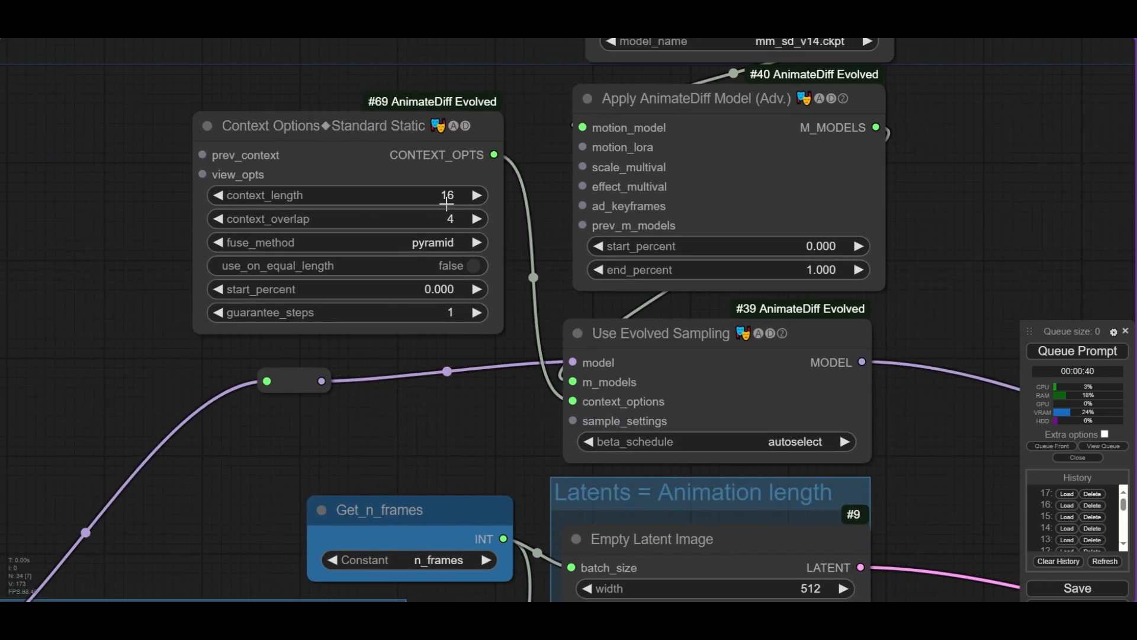
pyautogui.click(447, 205)
pyautogui.click(681, 210)
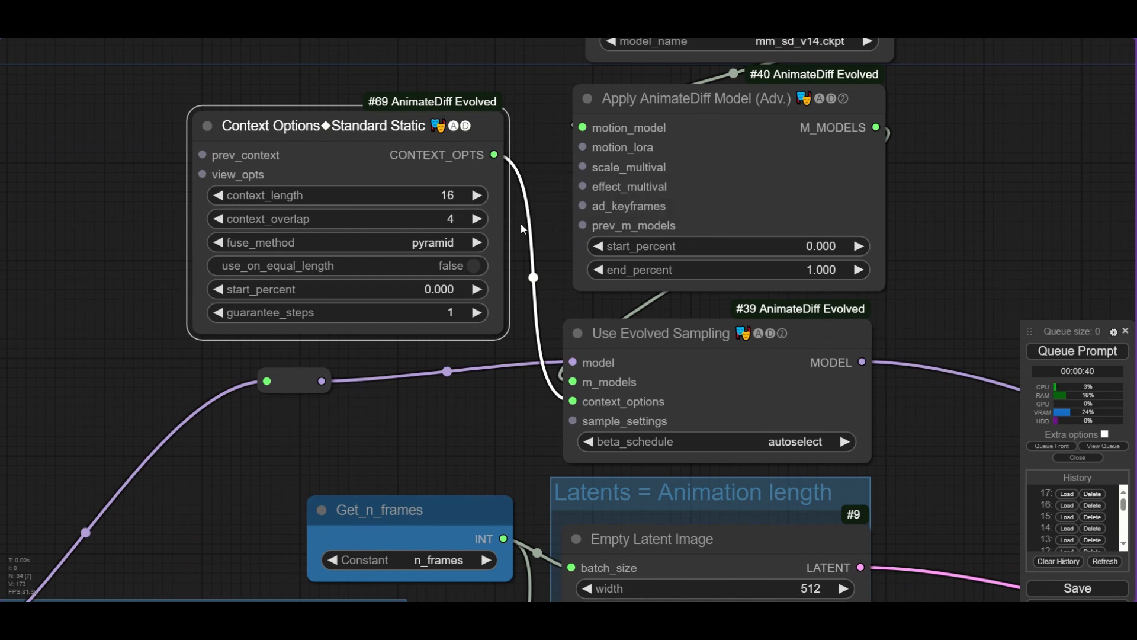
# - Read the README's explanation of the Context Options Standard Static inputs such as context_length and context_overlap
pyautogui.click(451, 219)
pyautogui.press('Return')
pyautogui.scroll(15, 438, 320)
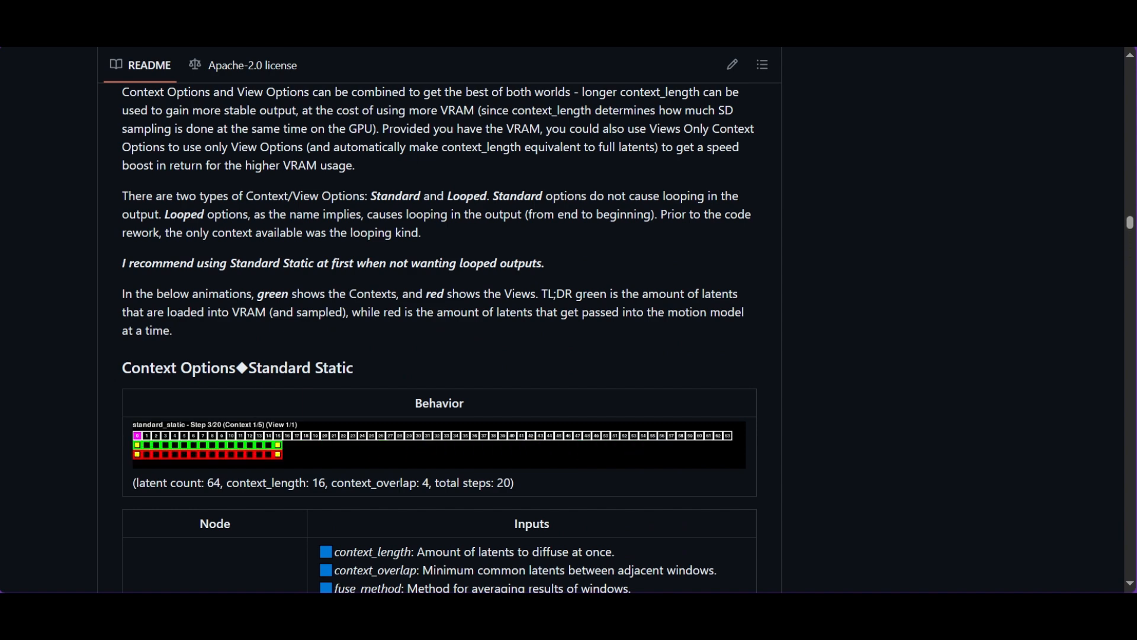
pyautogui.scroll(-3, 439, 338)
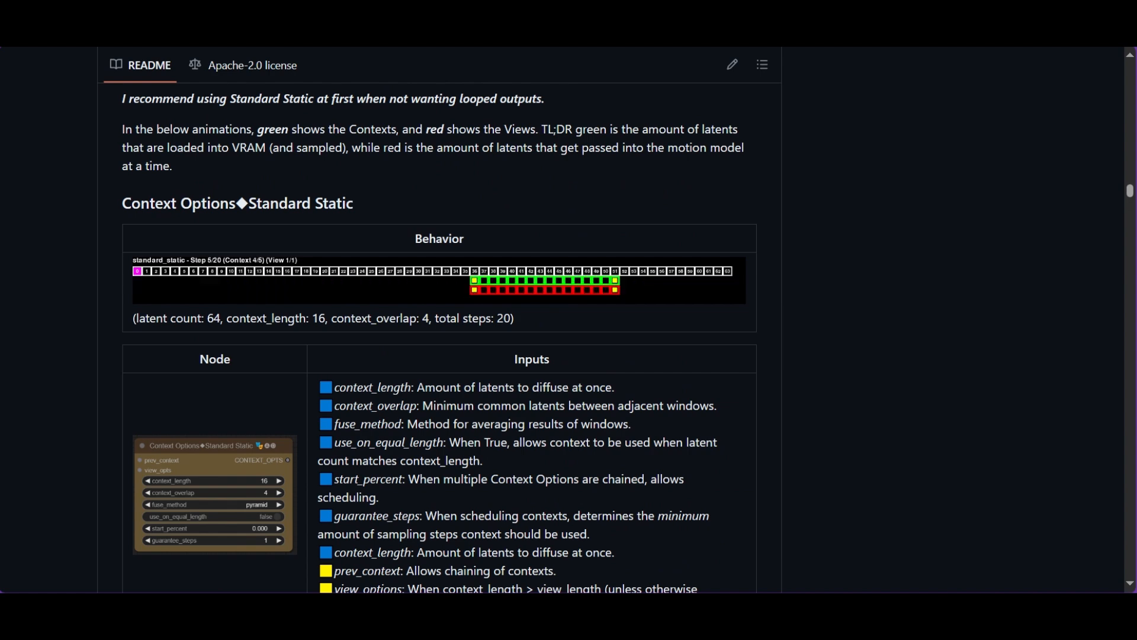
pyautogui.scroll(-2, 439, 337)
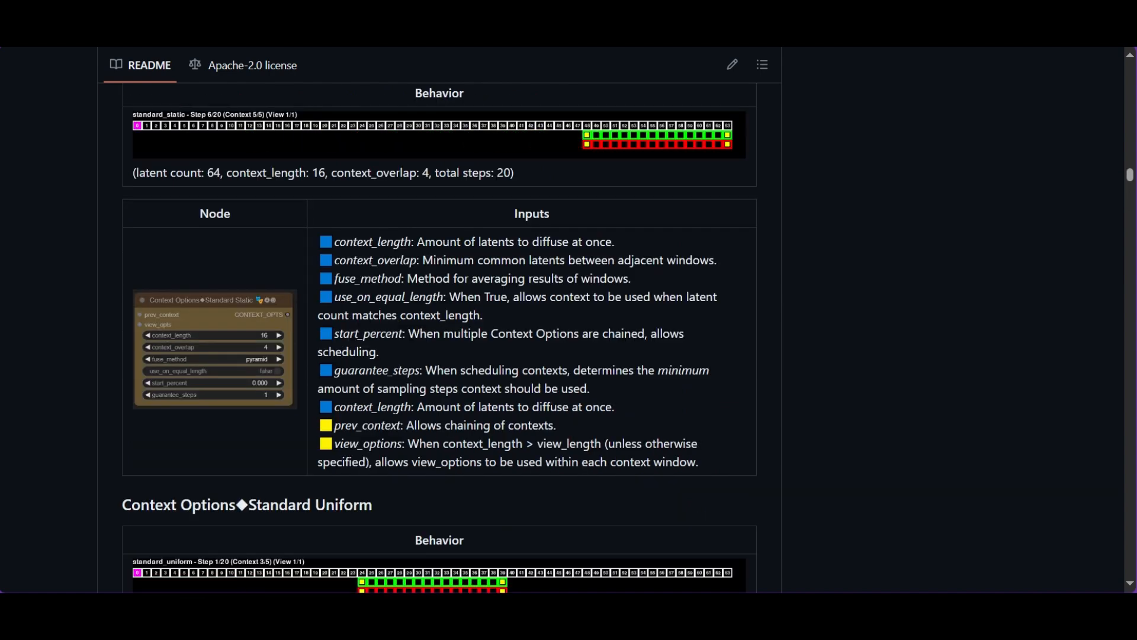
pyautogui.scroll(1, 439, 338)
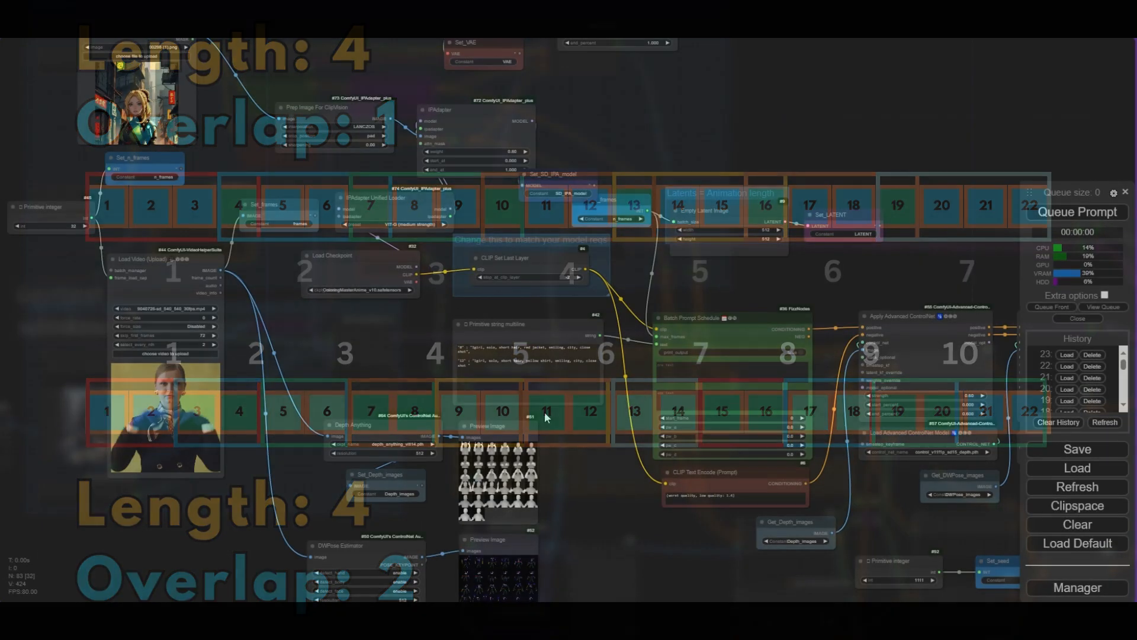
pyautogui.scroll(3, 418, 358)
pyautogui.scroll(-5, 417, 366)
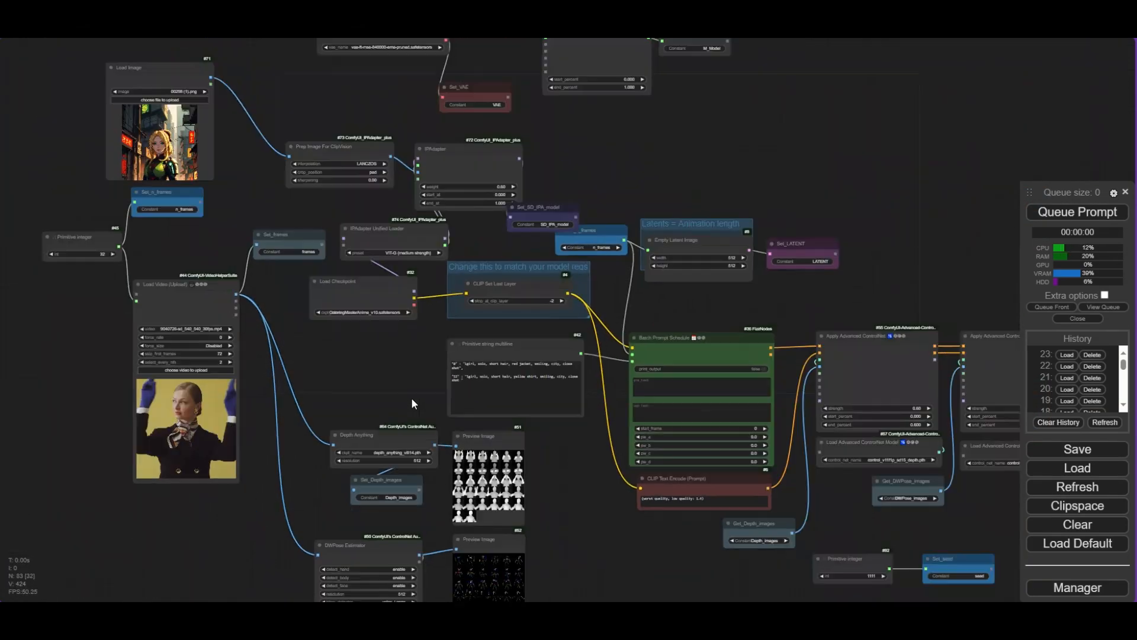
# - Bypass the Load Image, Prep Image For ClipVision, IPAdapter and IPAdapter Unified Loader nodes
pyautogui.moveTo(391, 192); pyautogui.dragTo(374, 265)
pyautogui.scroll(5, 400, 311)
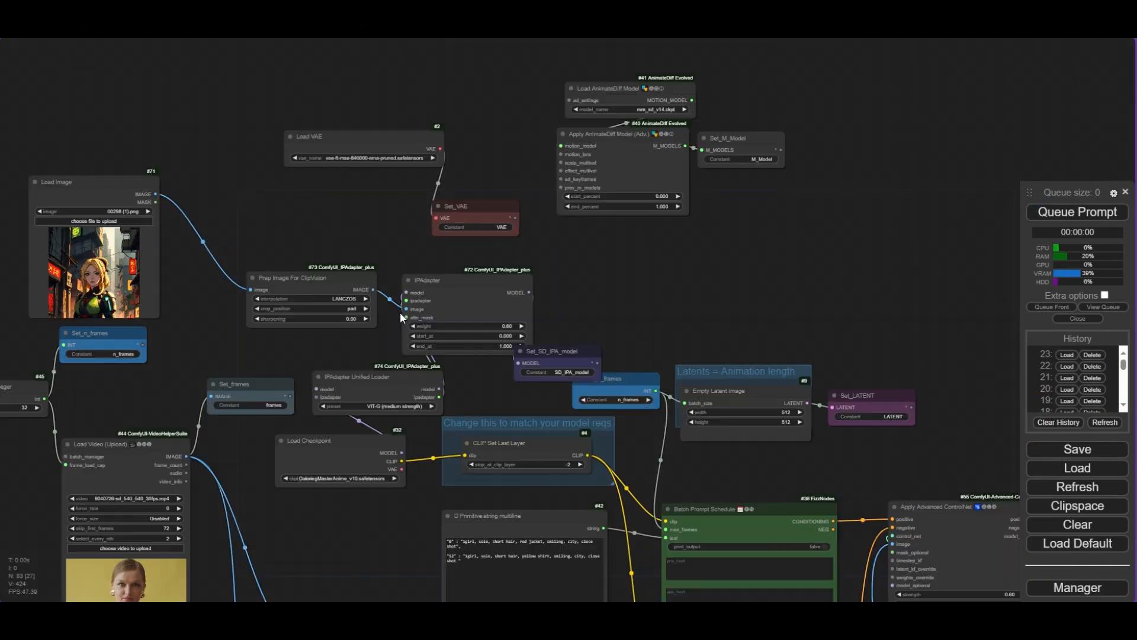
pyautogui.keyDown('shift'); pyautogui.click(473, 269); pyautogui.keyUp('shift')
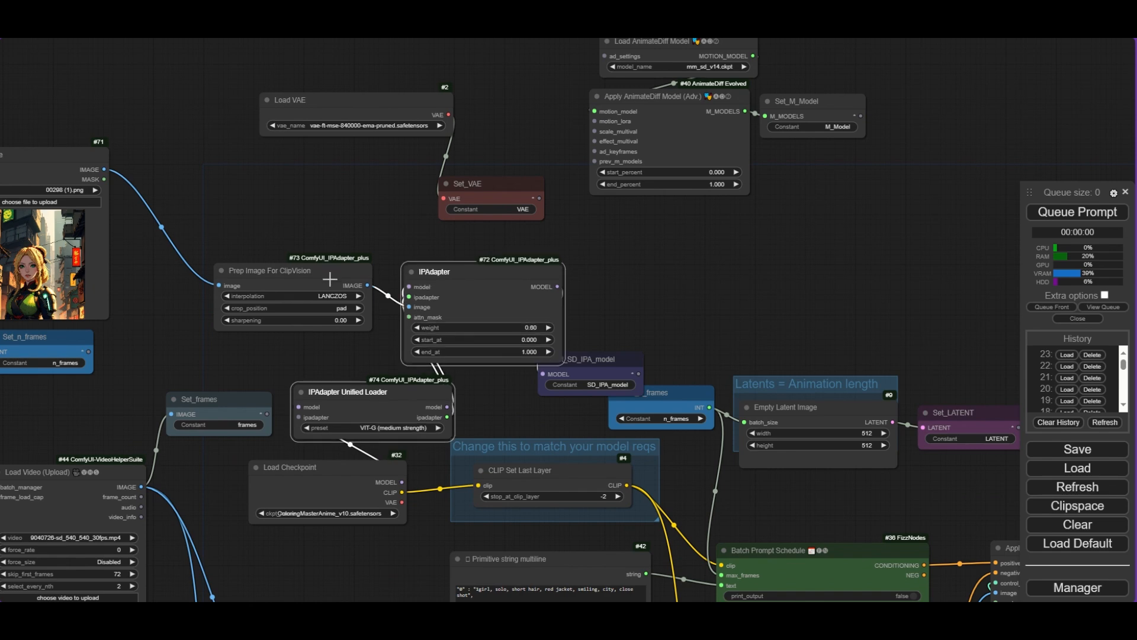
pyautogui.keyDown('shift'); pyautogui.click(333, 278); pyautogui.keyUp('shift')
pyautogui.keyDown('shift'); pyautogui.click(59, 165); pyautogui.keyUp('shift')
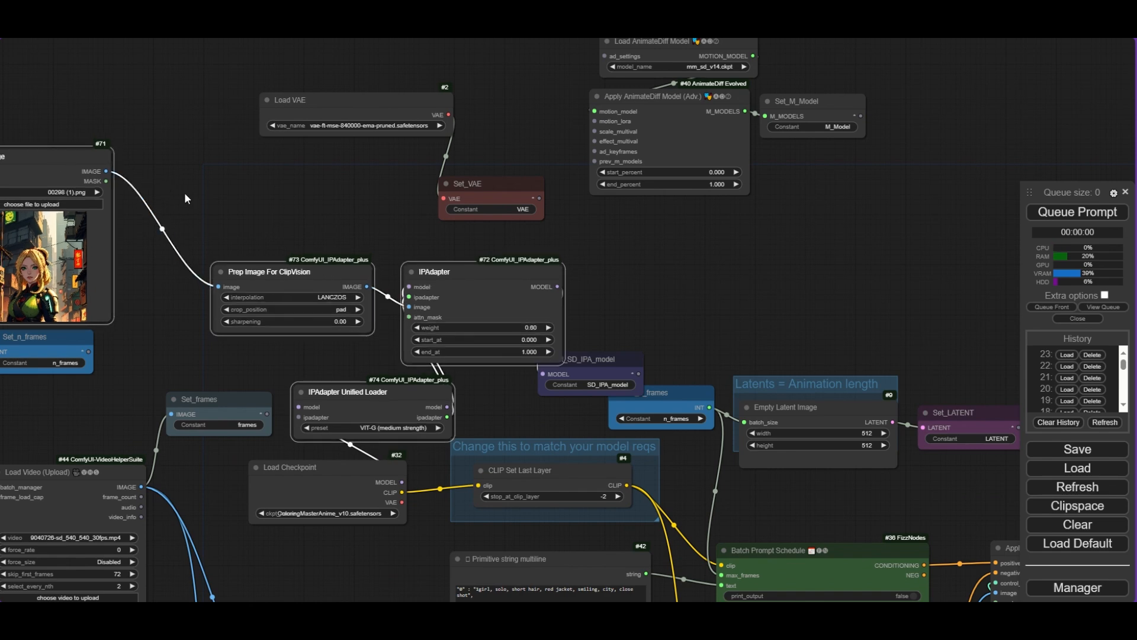
pyautogui.hotkey('ctrl', 'b')
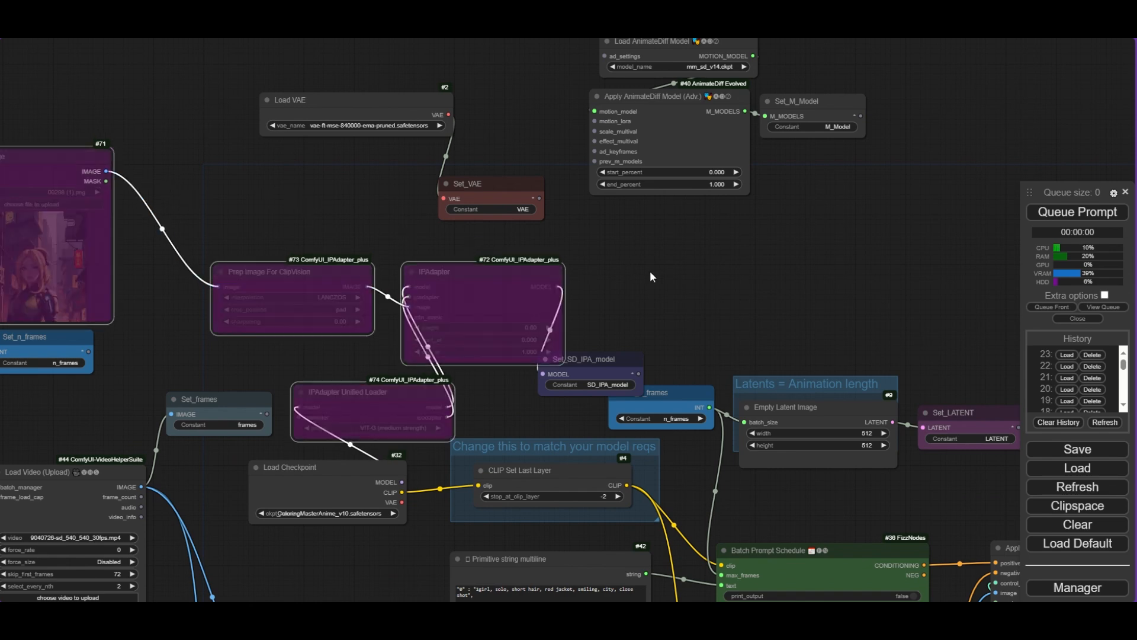
# - Change the second prompt keyframe in the Primitive string multiline node from frame 12 to frame 16
pyautogui.moveTo(651, 276); pyautogui.dragTo(644, 275)
pyautogui.moveTo(491, 275); pyautogui.dragTo(463, 263)
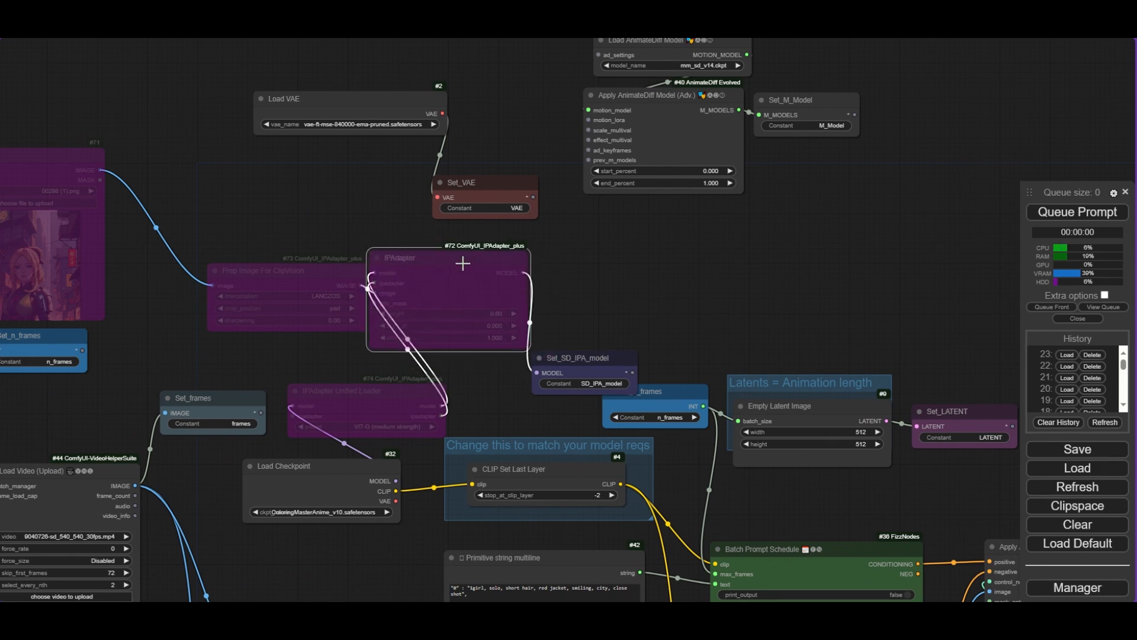
pyautogui.moveTo(497, 365); pyautogui.dragTo(483, 343)
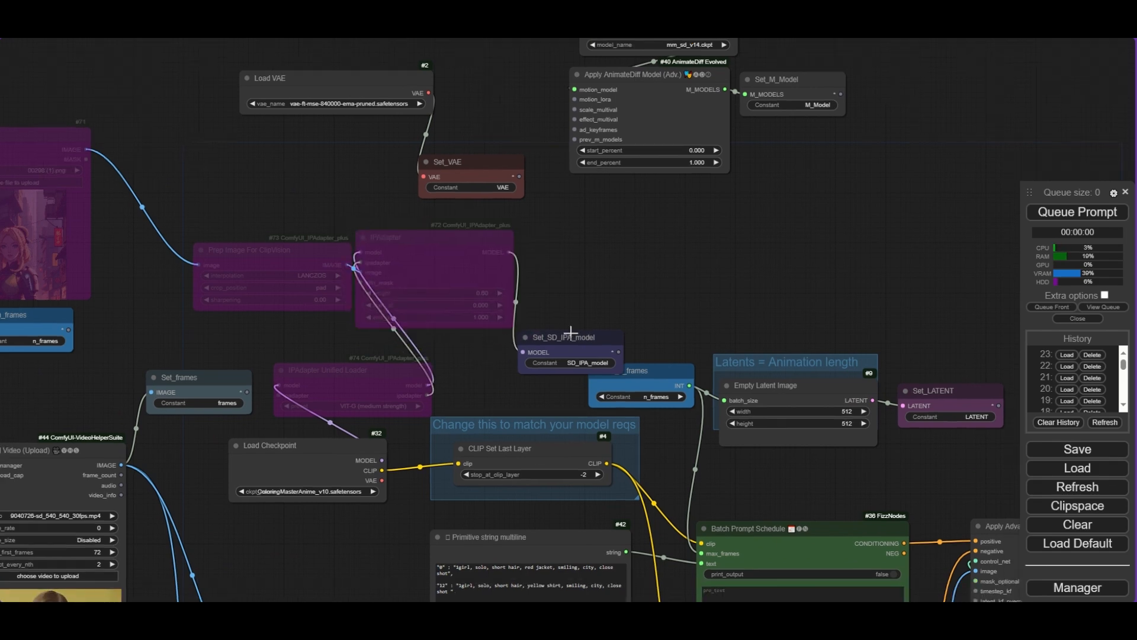
pyautogui.moveTo(569, 336); pyautogui.dragTo(616, 263)
pyautogui.scroll(3, 331, 521)
pyautogui.moveTo(402, 438); pyautogui.dragTo(651, 178)
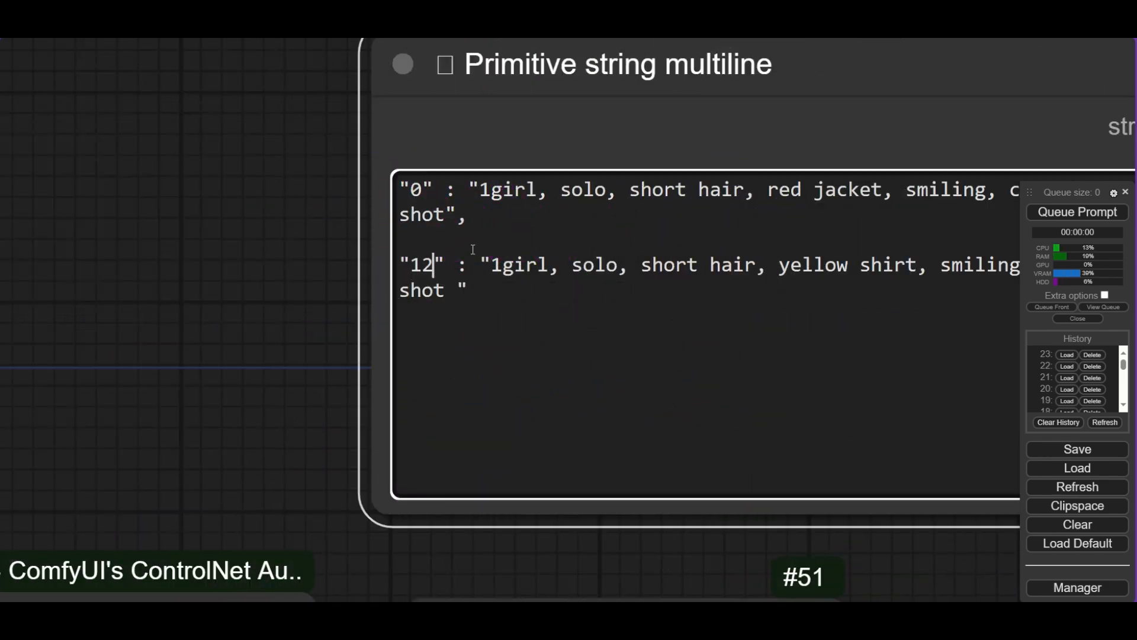
pyautogui.press('BackSpace')
pyautogui.write('6')
# - Add "blonde" before "short hair" in the frame 0 prompt
pyautogui.scroll(-5, 317, 275)
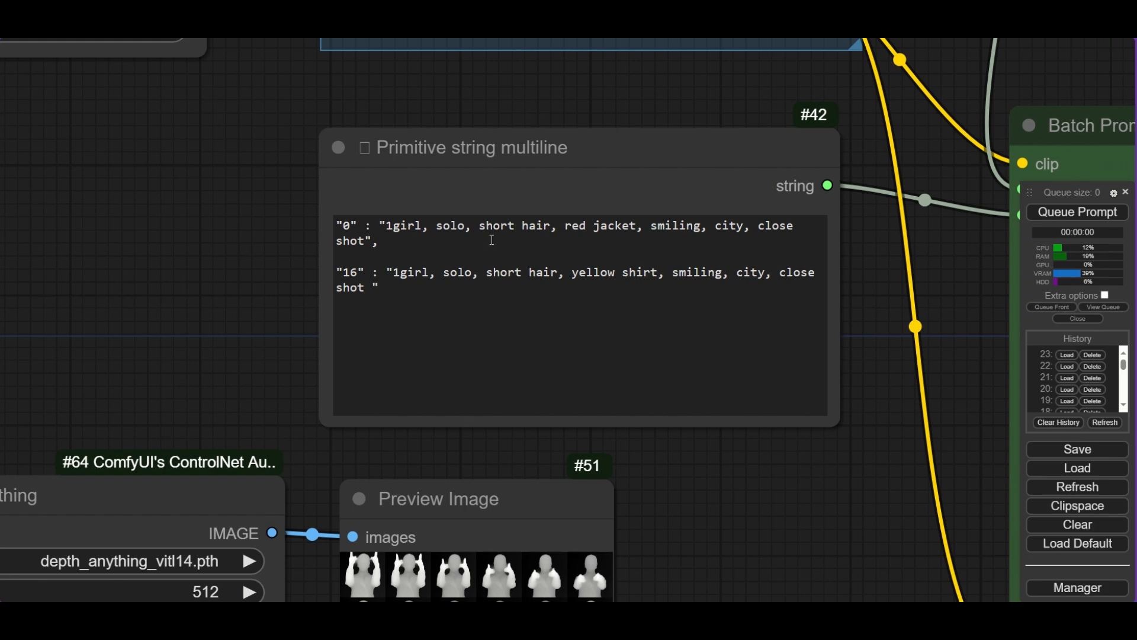
pyautogui.click(479, 226)
pyautogui.write('blonde')
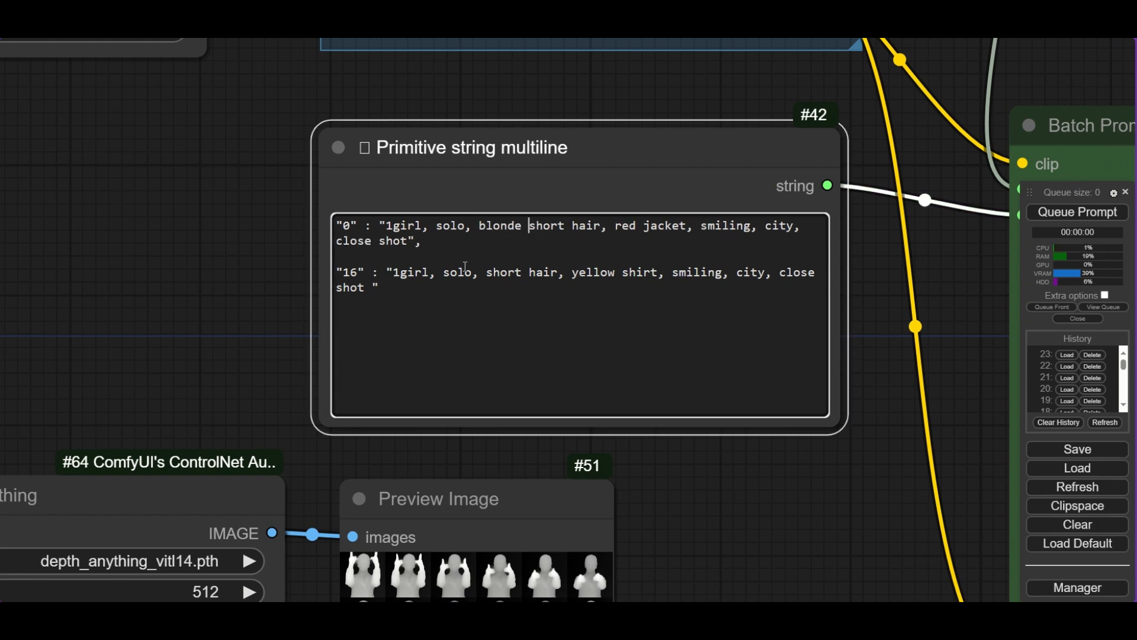
# - Add "blonde" before "short hair" in the frame 16 prompt and replace "city" with "forest"
pyautogui.click(488, 271)
pyautogui.write('bloden')
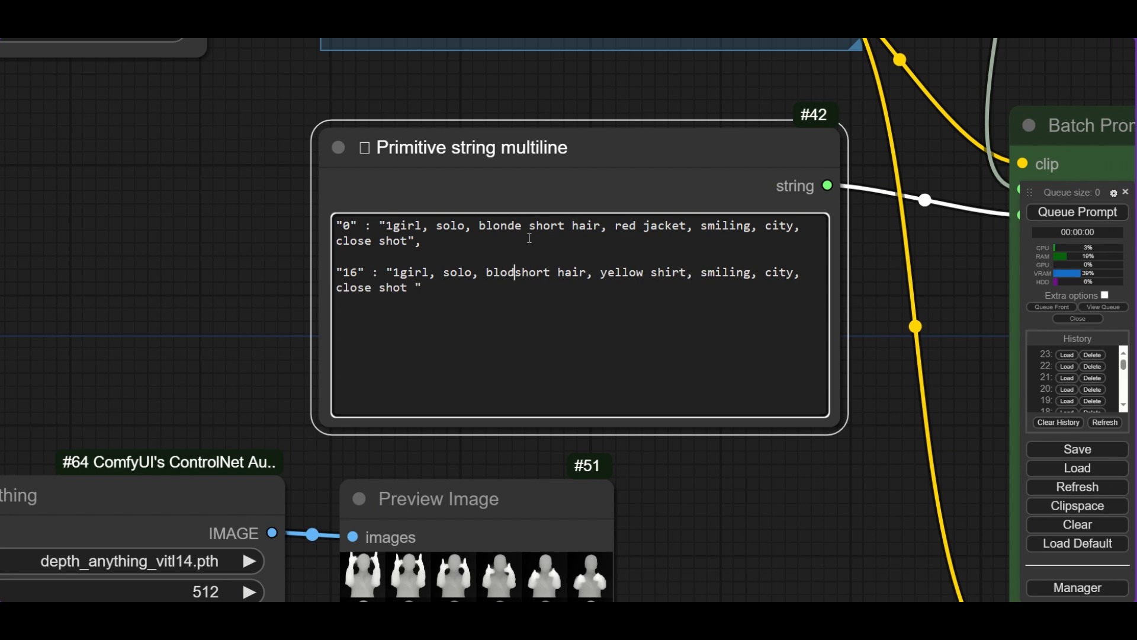
pyautogui.press('BackSpace')
pyautogui.press('BackSpace')
pyautogui.press('BackSpace')
pyautogui.write('nde')
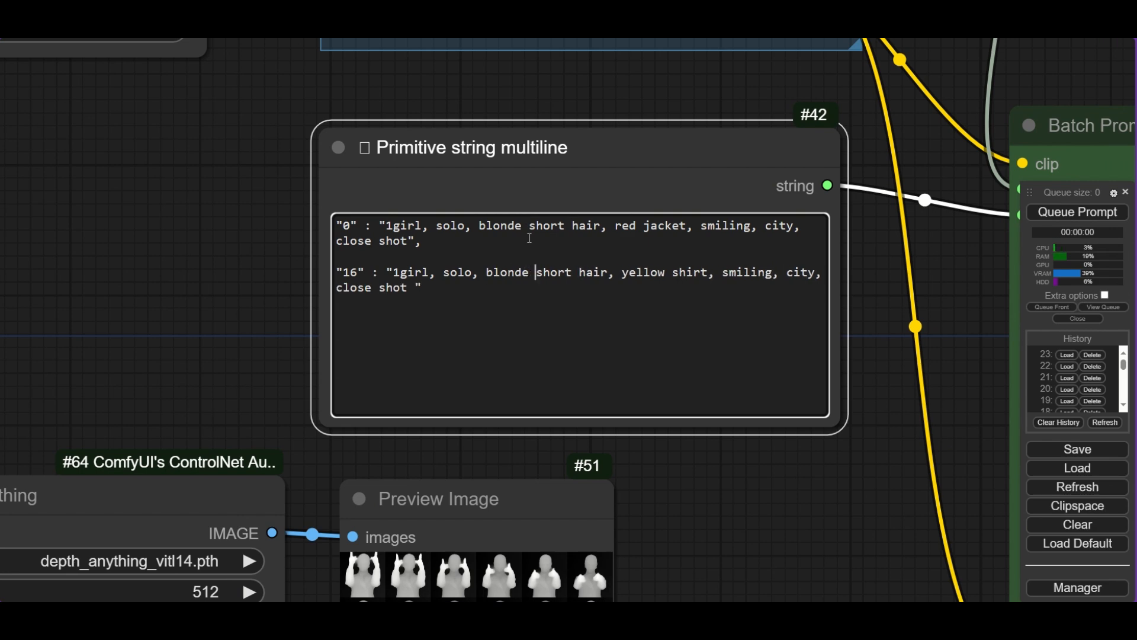
pyautogui.doubleClick(801, 272)
pyautogui.write('forest')
pyautogui.click(236, 249)
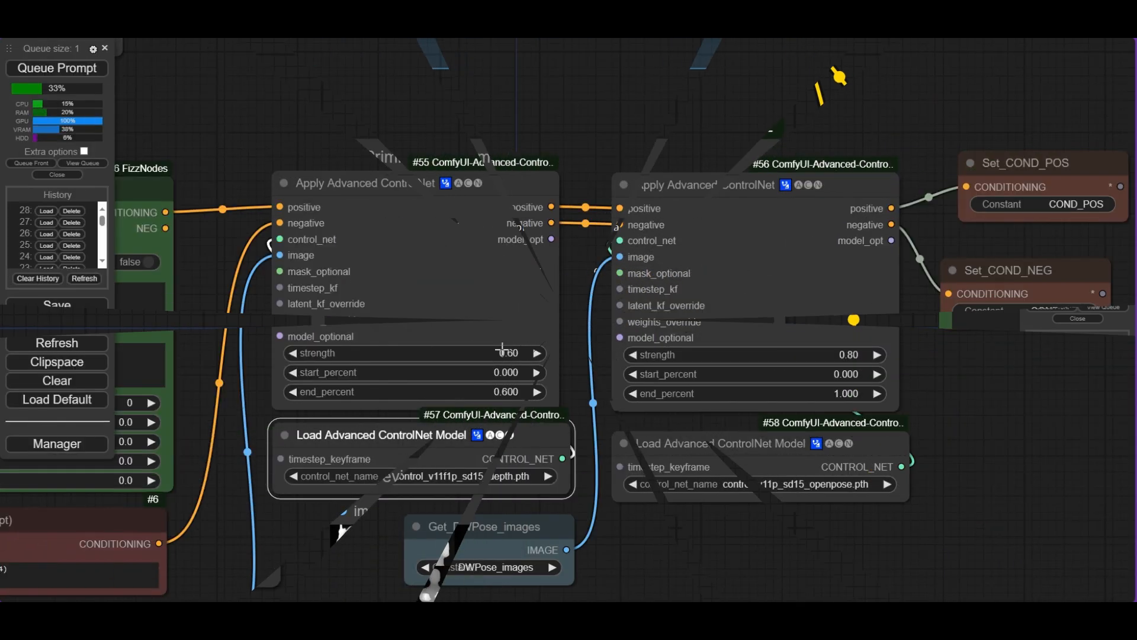
# - Set the depth Apply Advanced ControlNet strength to 0.3 and its end_percent to 1
pyautogui.click(507, 354)
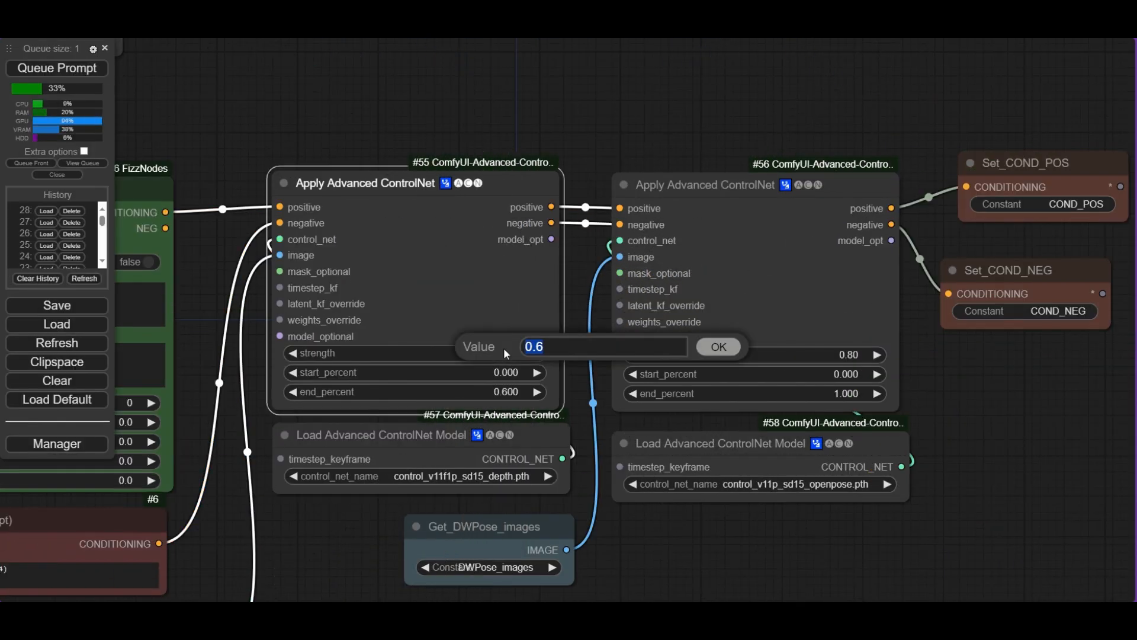
pyautogui.write('0.3')
pyautogui.press('Return')
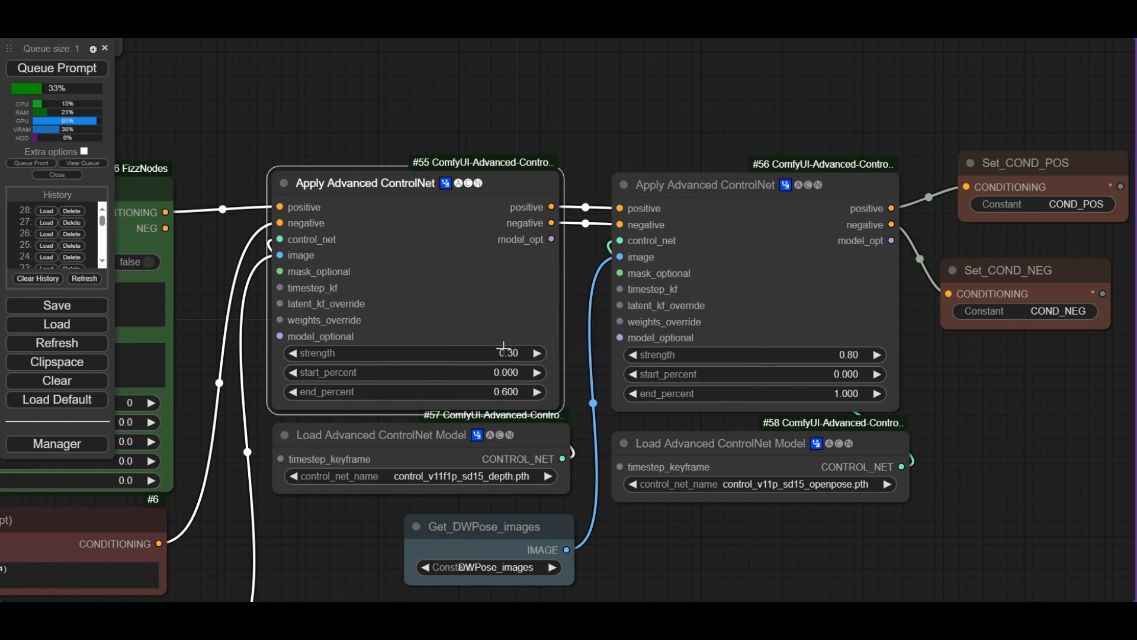
pyautogui.click(498, 391)
pyautogui.write('1')
pyautogui.press('Return')
# - Set the Context Options Standard Static context_length to 8
pyautogui.scroll(-3, 512, 393)
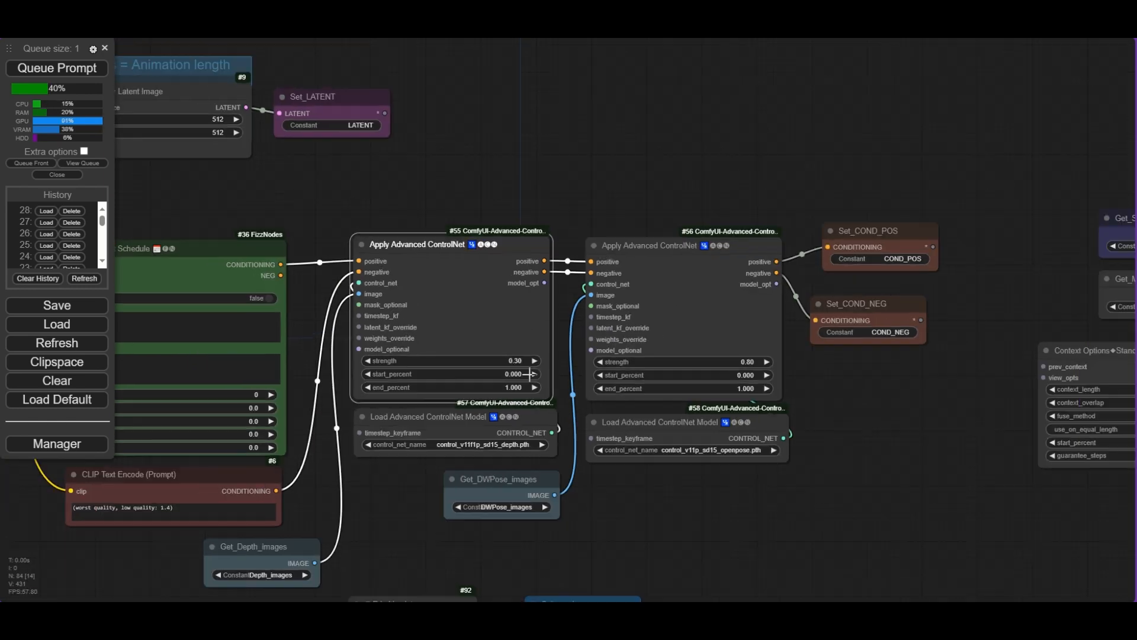
pyautogui.scroll(-2, 530, 372)
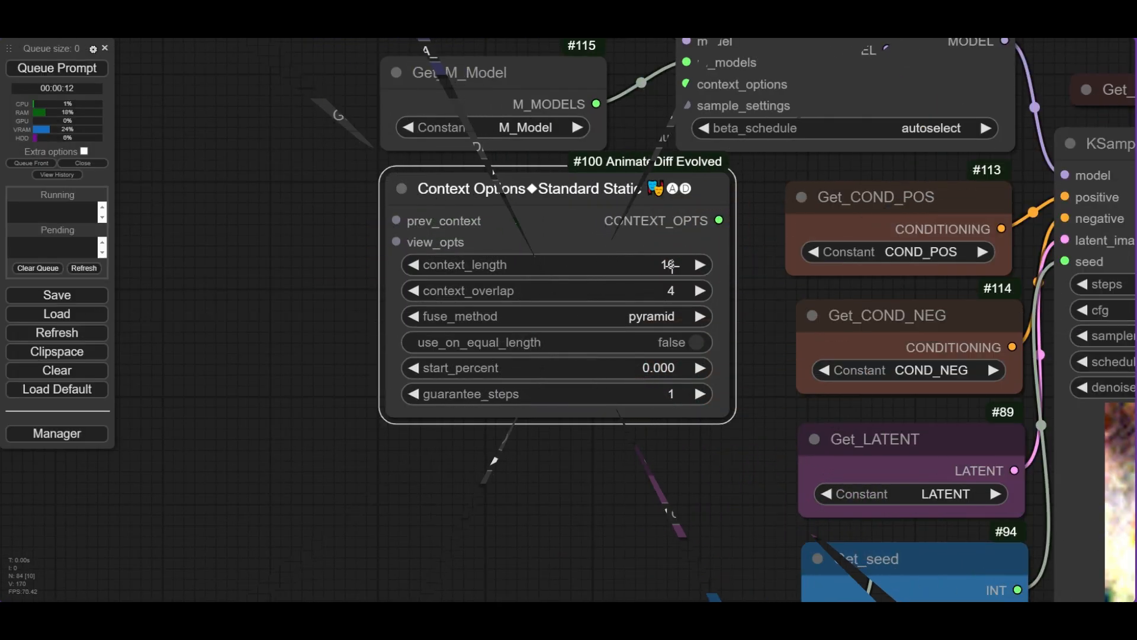
pyautogui.click(668, 264)
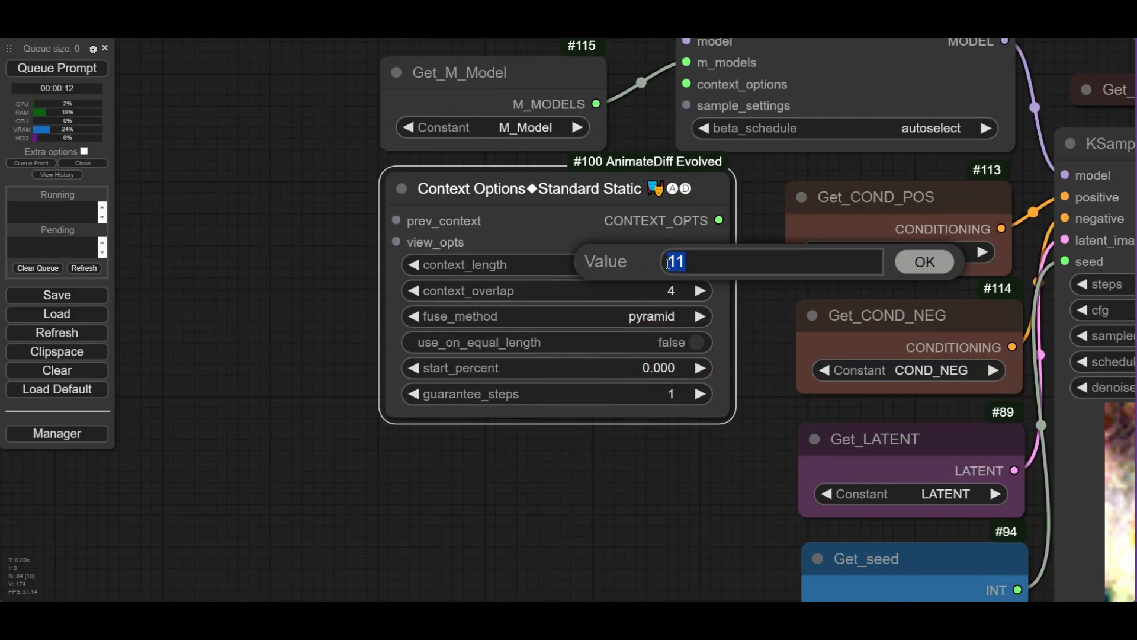
pyautogui.write('8')
pyautogui.press('Return')
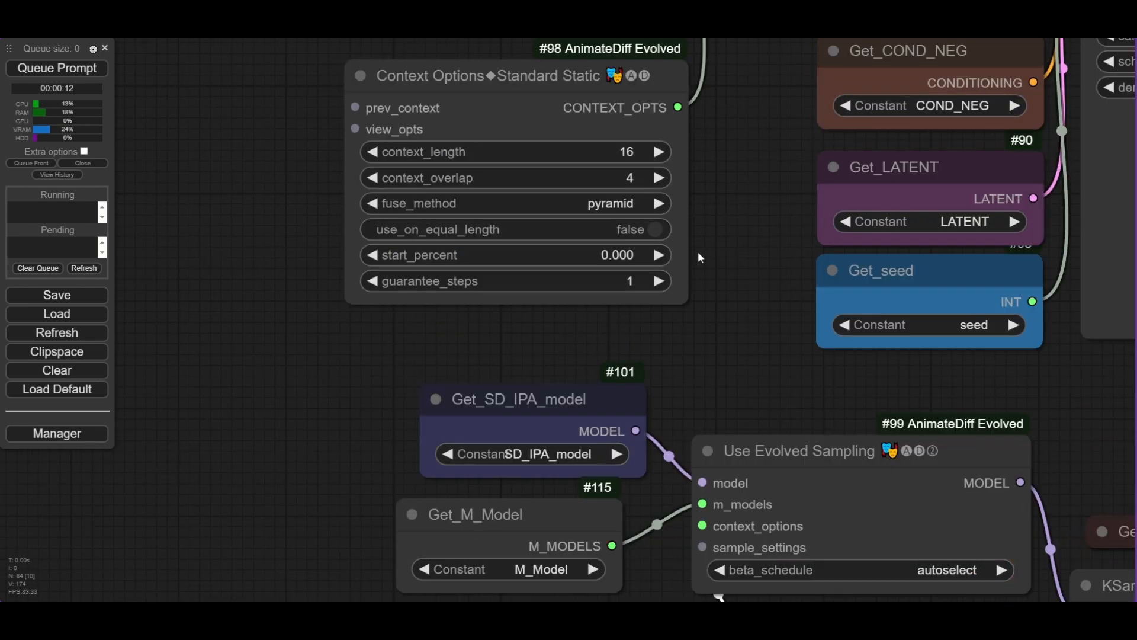
# - Set the context_overlap to 8 on the Context Options Standard Static node with context_length 16
pyautogui.moveTo(698, 257); pyautogui.dragTo(710, 322)
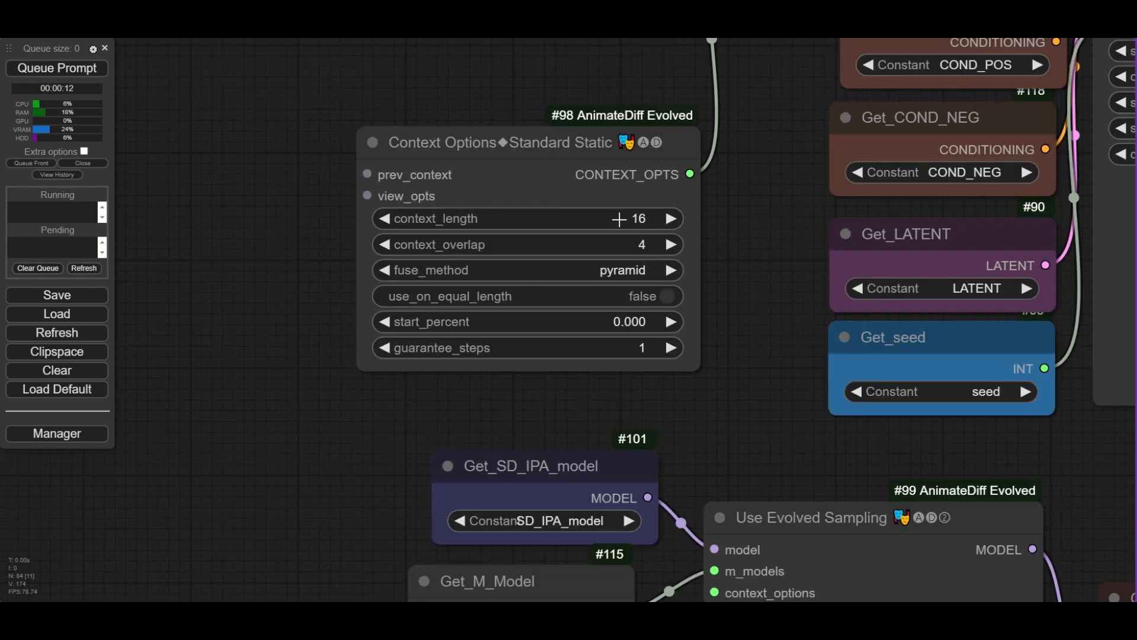
pyautogui.click(639, 218)
pyautogui.click(639, 245)
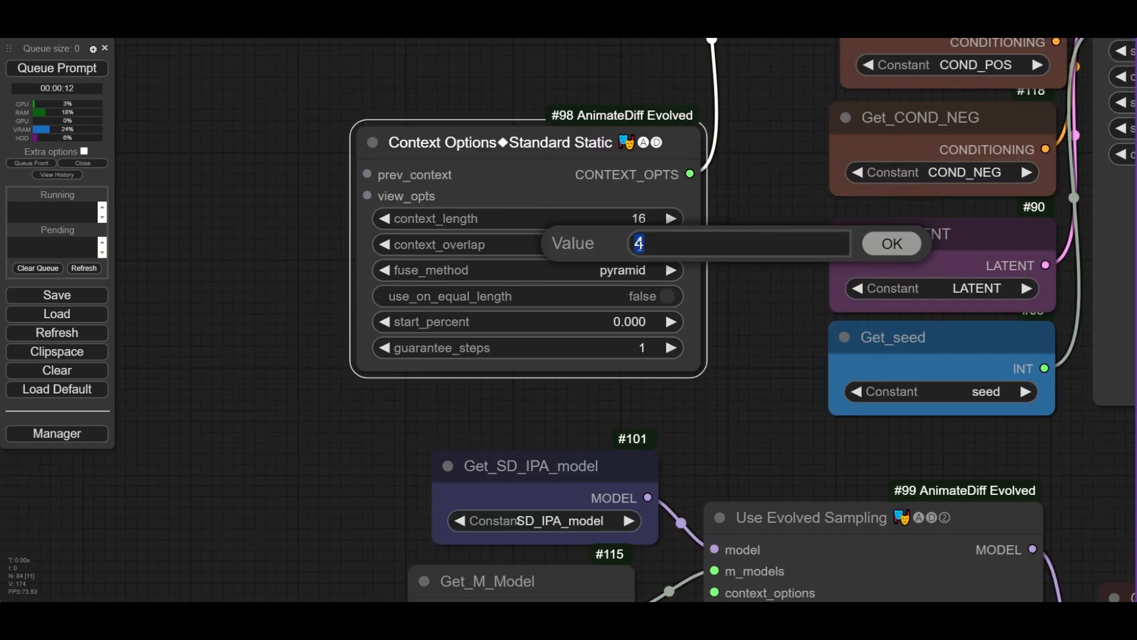
pyautogui.write('8')
pyautogui.press('Return')
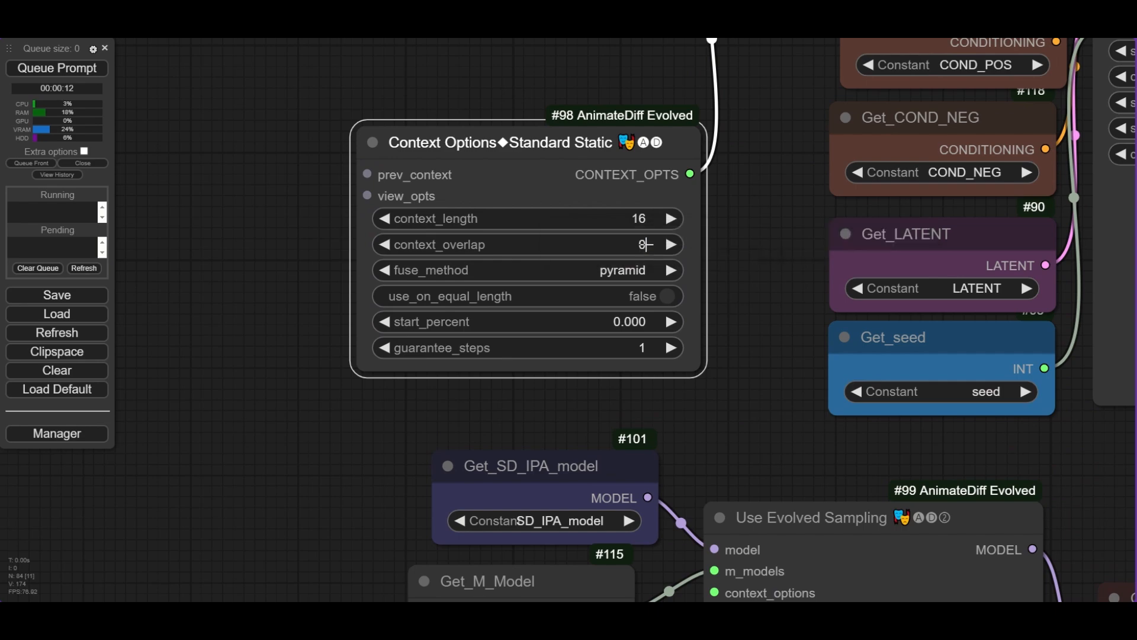
pyautogui.moveTo(645, 244); pyautogui.dragTo(494, 143)
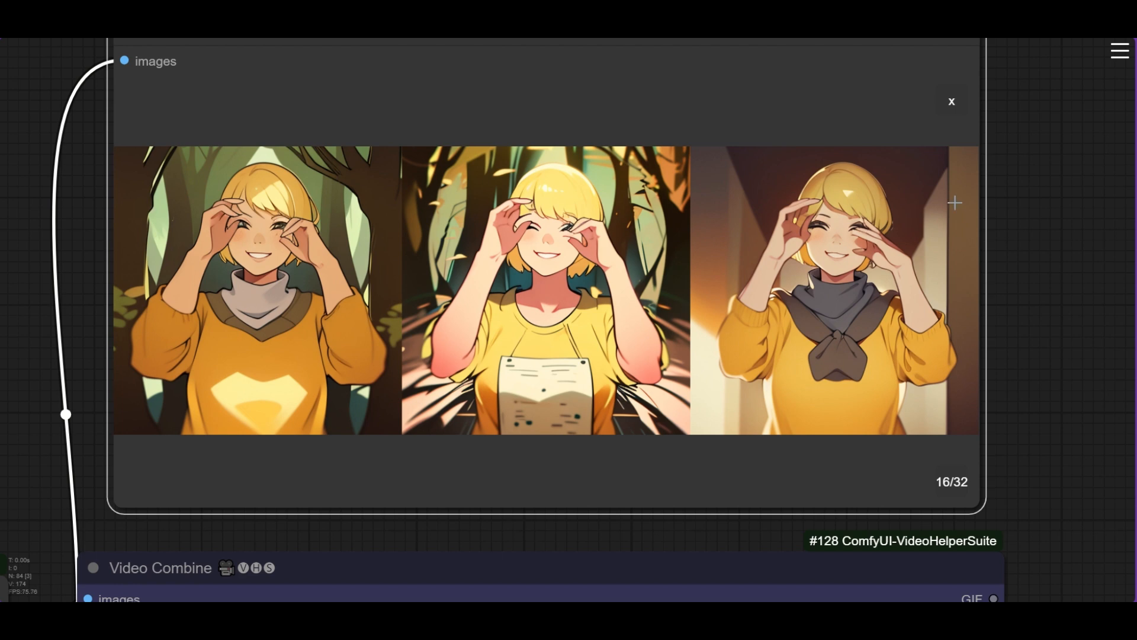
# - Step back and forth between preview frames 16 and 17 to compare the transition between context windows
pyautogui.press('Right')
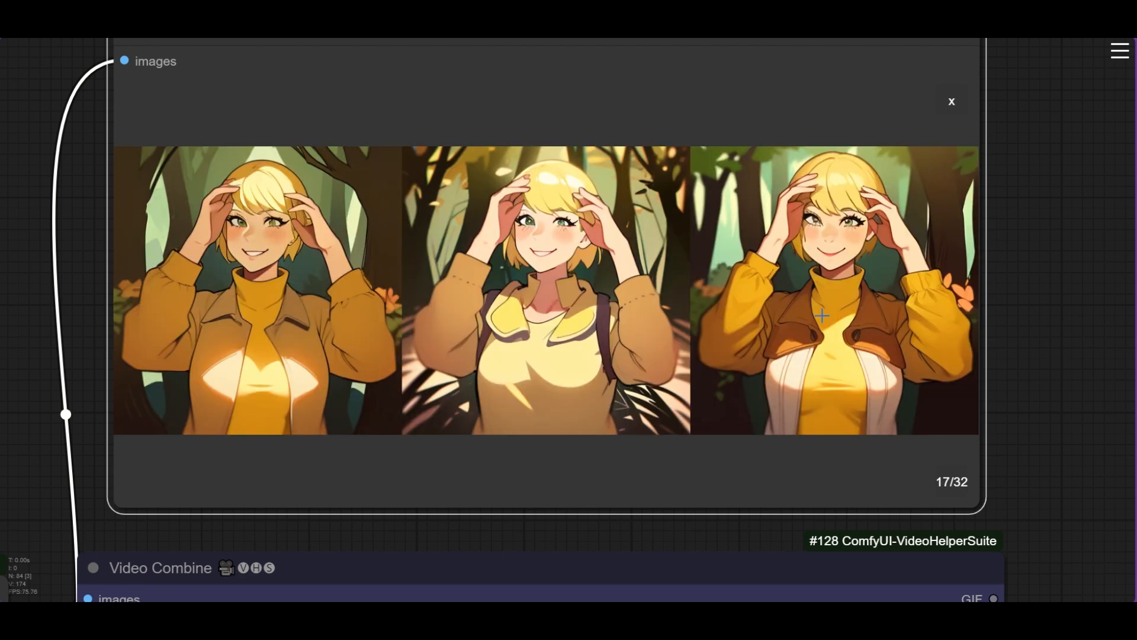
pyautogui.press('Left')
pyautogui.press('Right')
pyautogui.press('Left')
pyautogui.press('Right')
pyautogui.press('Left')
pyautogui.press('Right')
pyautogui.press('Left')
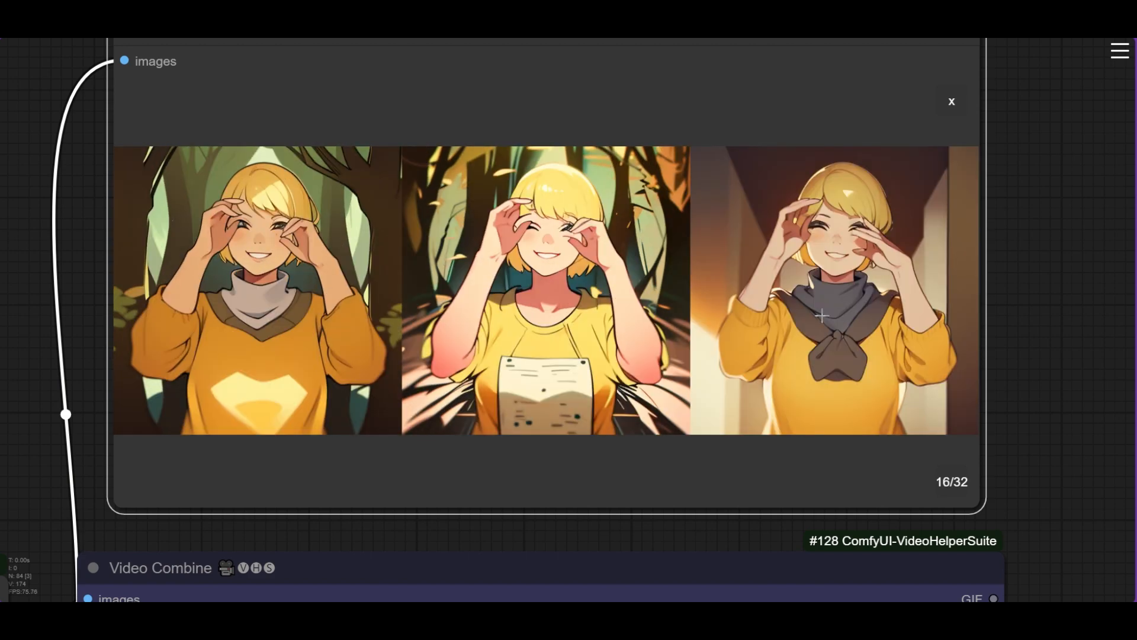
pyautogui.press('Right')
pyautogui.press('Left')
pyautogui.press('Right')
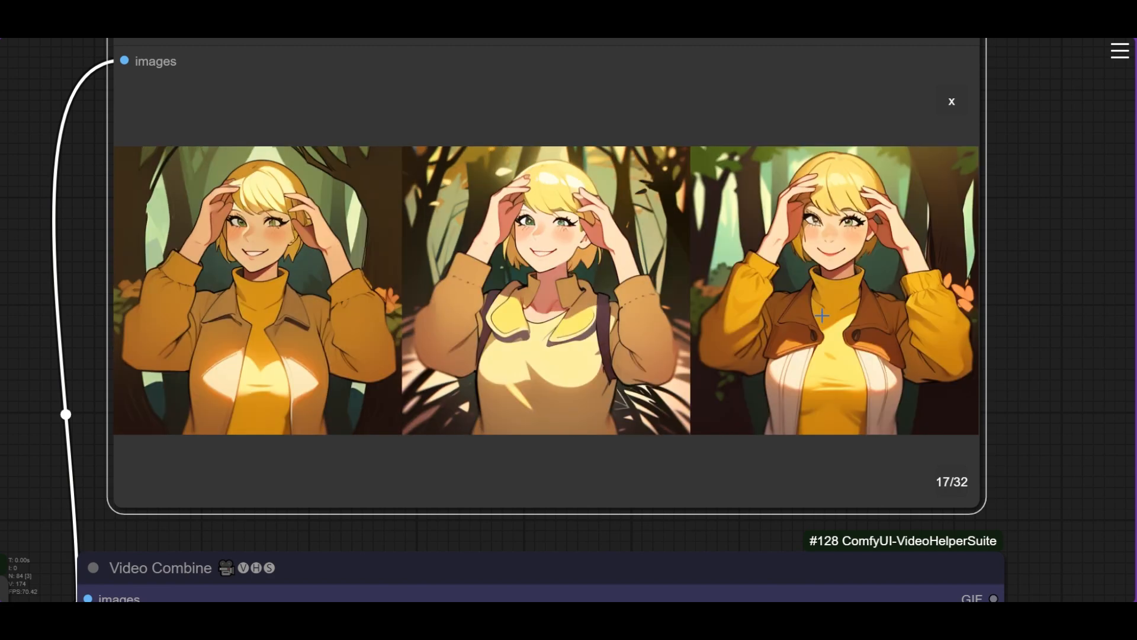
pyautogui.press('Left')
pyautogui.press('Right')
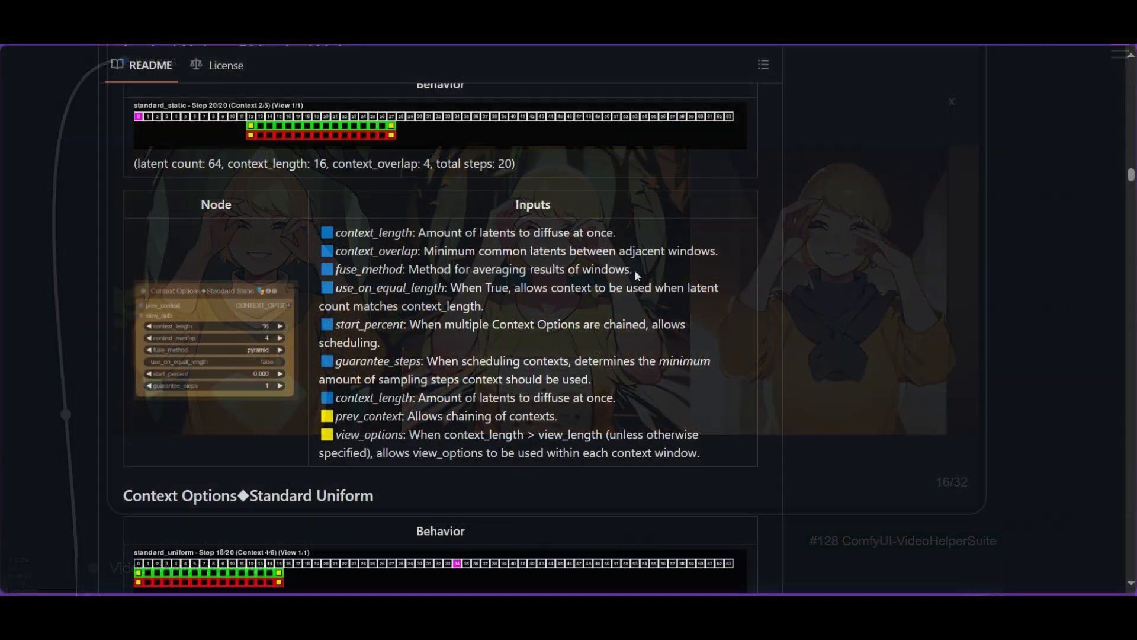
# - Open the fuse_method choices without changing them, and set the Context Options context_overlap to 8
pyautogui.moveTo(632, 270); pyautogui.dragTo(335, 268)
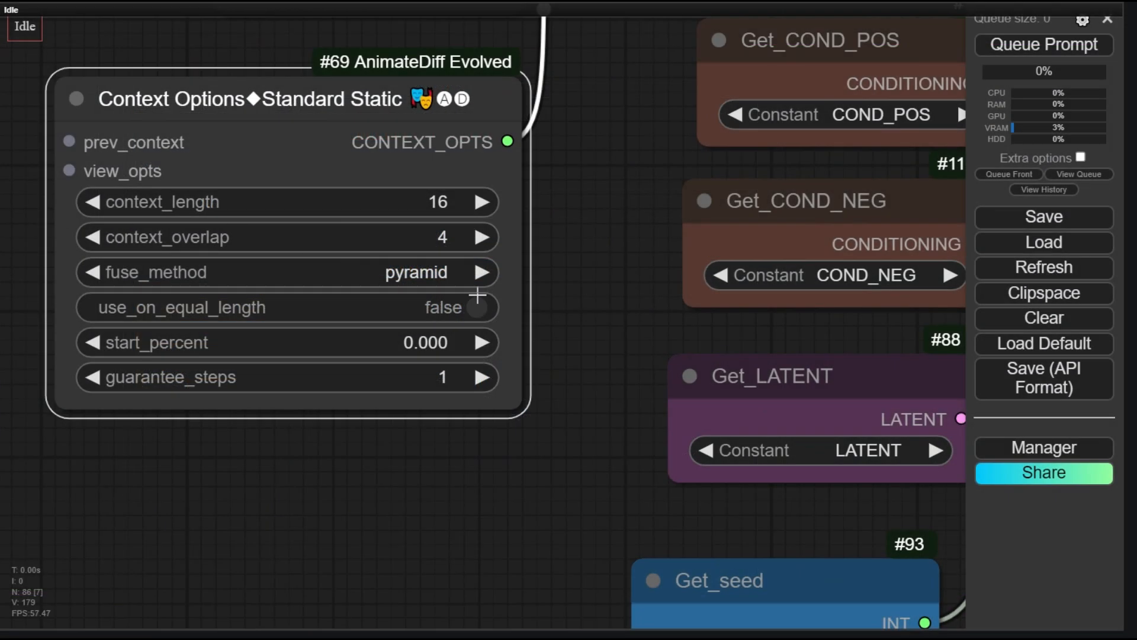
pyautogui.click(428, 275)
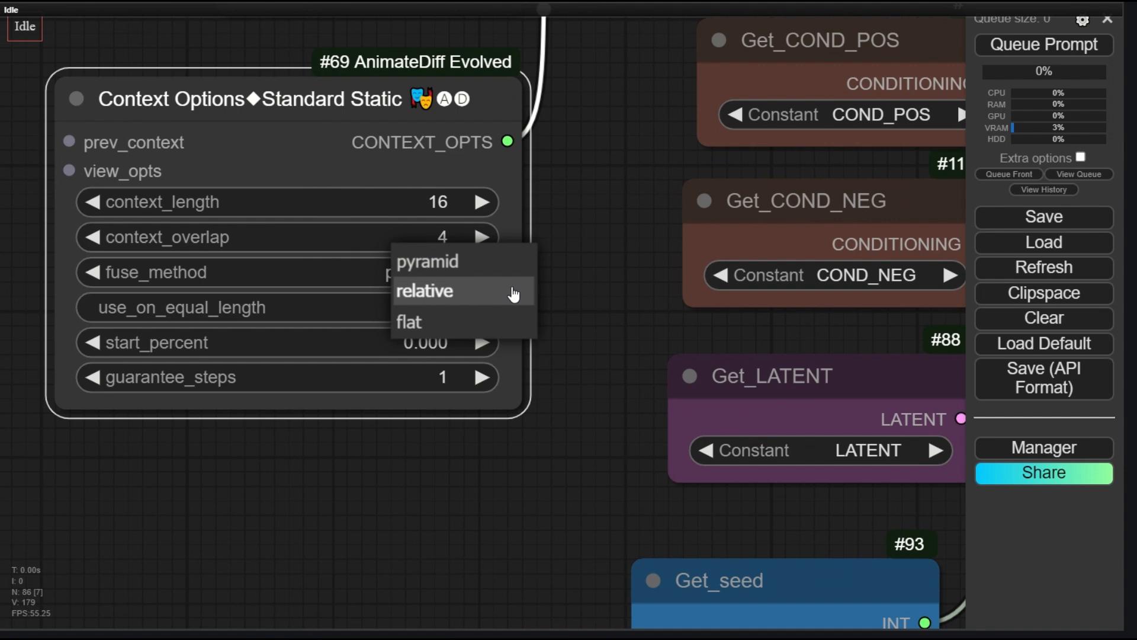
pyautogui.click(614, 293)
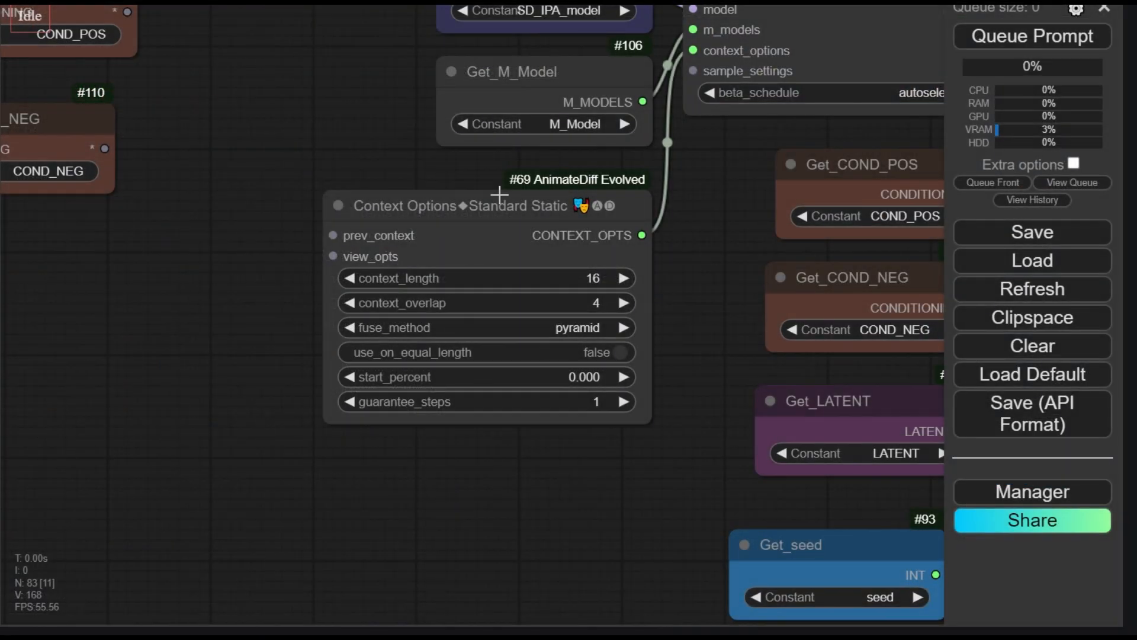
pyautogui.click(593, 302)
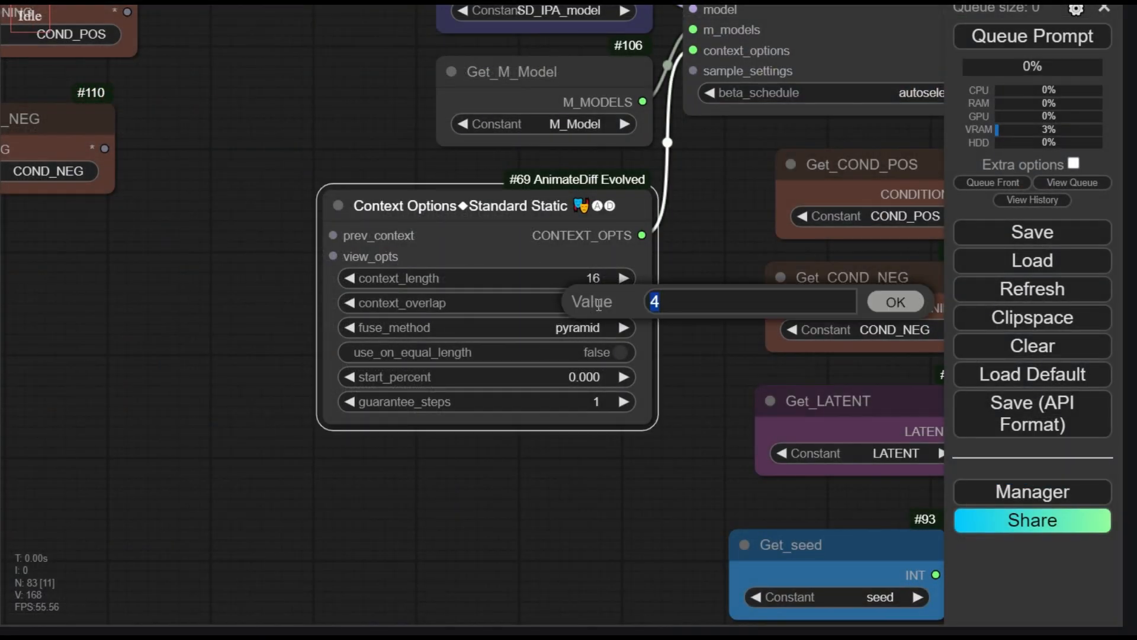
pyautogui.write('8')
pyautogui.press('Return')
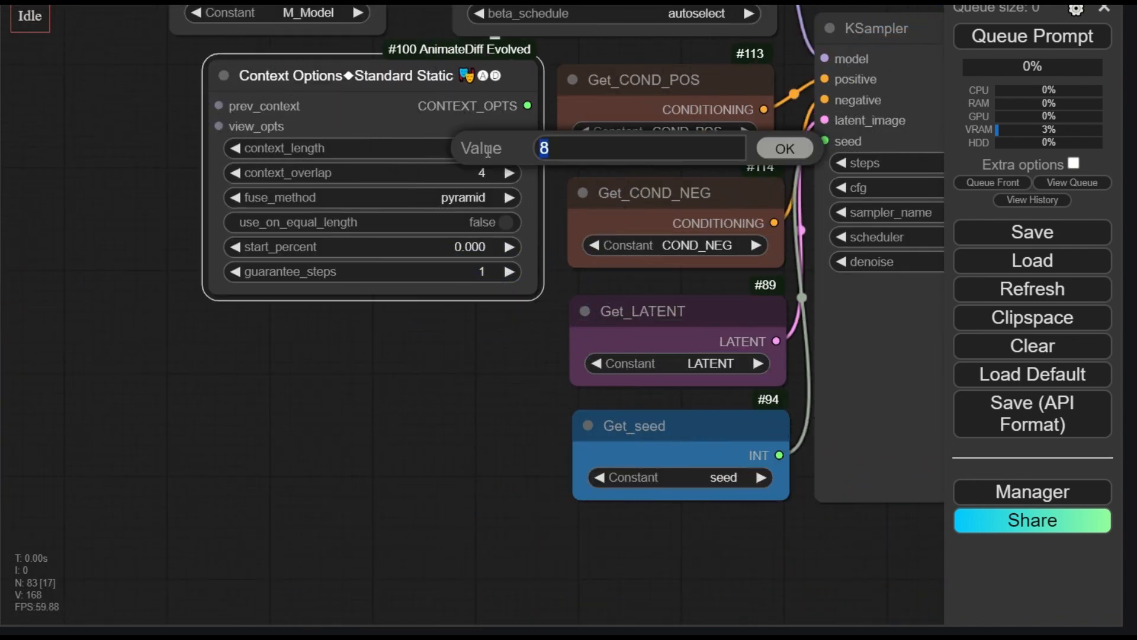
# - On the #100 Context Options Standard Static node, set context_length to 16 and context_overlap to 8, keeping fuse_method pyramid
pyautogui.write('16')
pyautogui.press('Return')
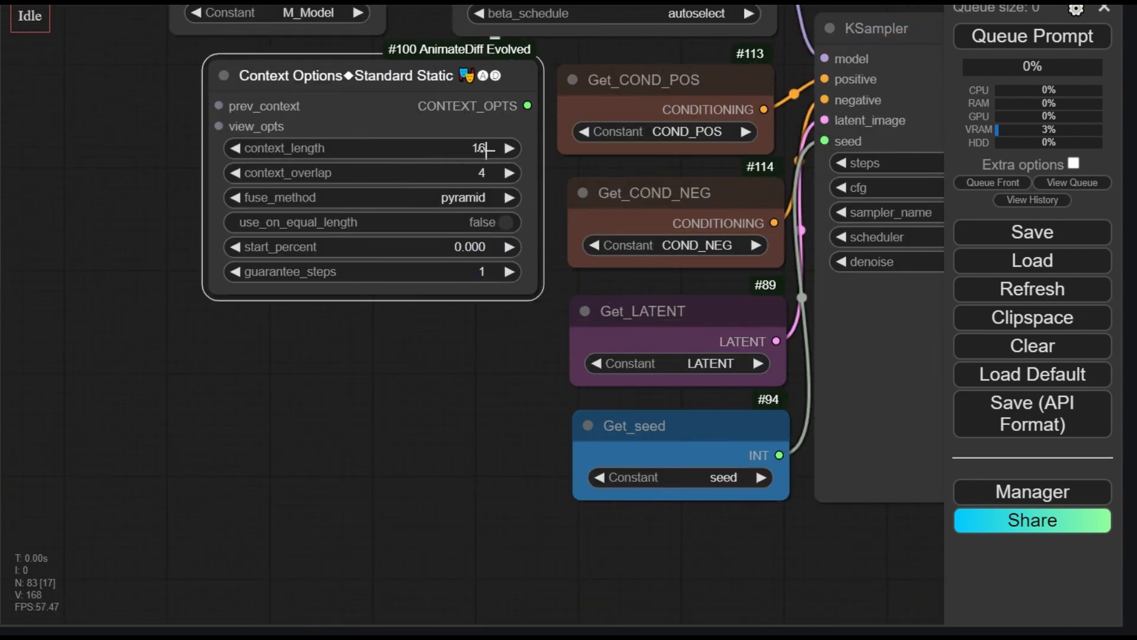
pyautogui.click(474, 173)
pyautogui.write('8')
pyautogui.press('Return')
pyautogui.click(469, 199)
pyautogui.click(481, 221)
# - On the #98 Context Options Standard Static node, set context_overlap to 8 and keep fuse_method at pyramid
pyautogui.click(74, 140)
pyautogui.moveTo(126, 173); pyautogui.dragTo(121, 354)
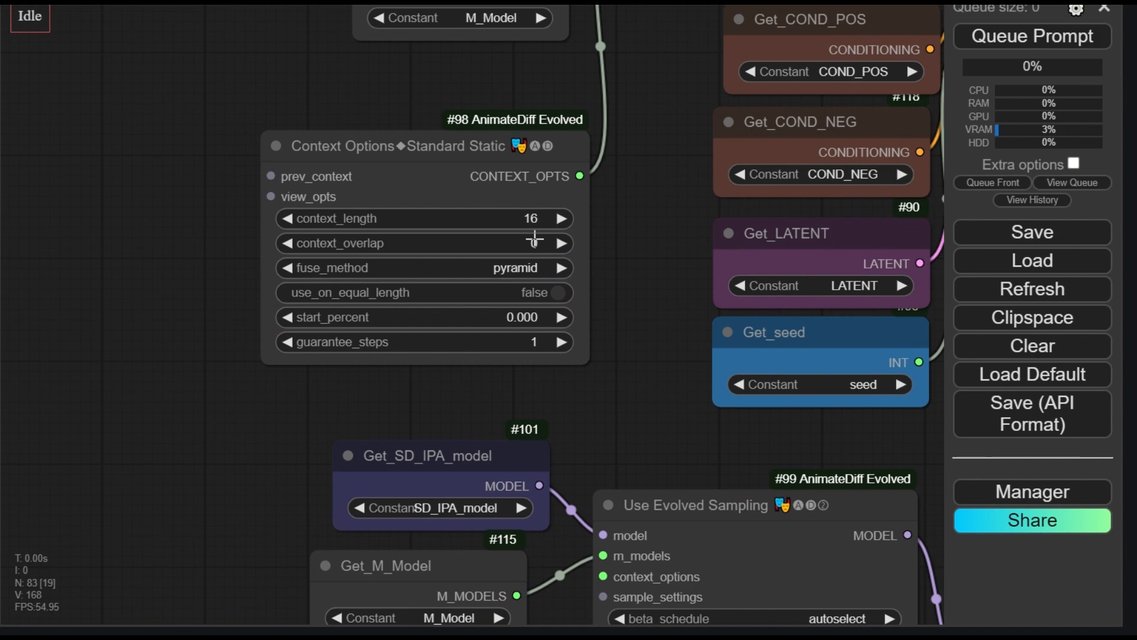
pyautogui.click(535, 239)
pyautogui.write('8')
pyautogui.press('Return')
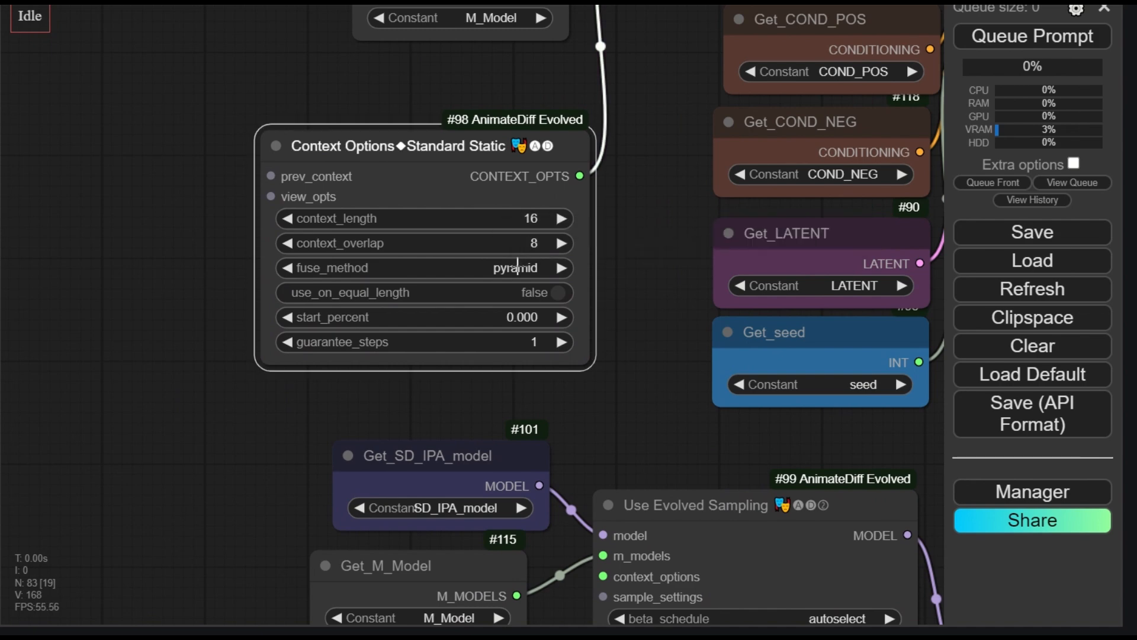
pyautogui.click(518, 267)
pyautogui.click(536, 302)
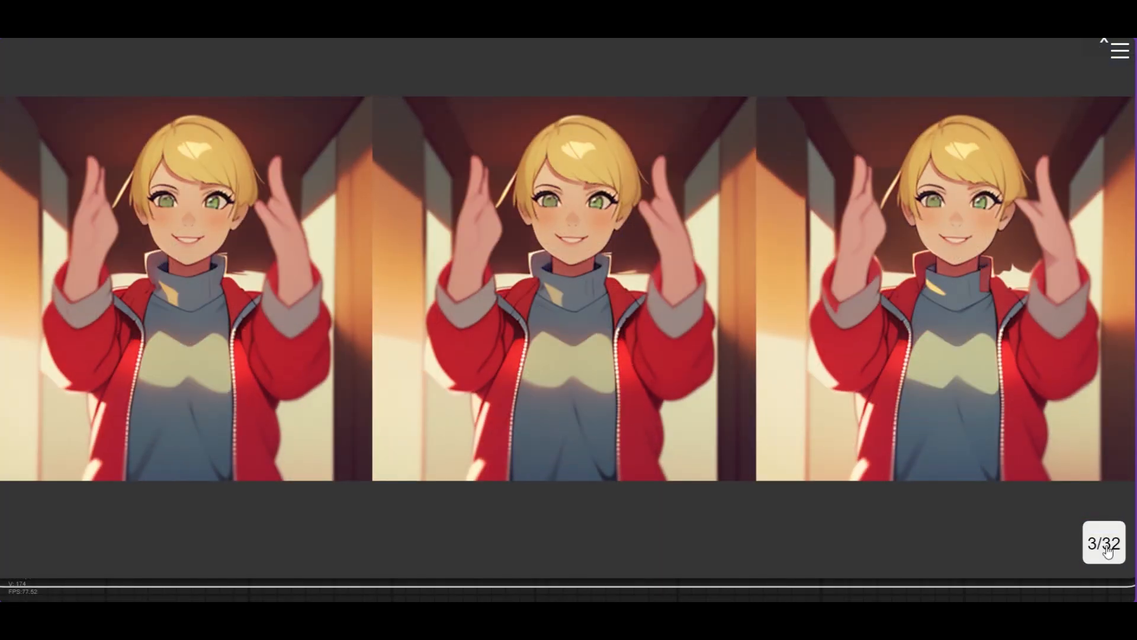
# - Step through the generated comparison frames up to frame 17 to examine the transition between context windows
pyautogui.click(1109, 550)
pyautogui.click(1109, 551)
pyautogui.click(1108, 551)
pyautogui.click(1109, 551)
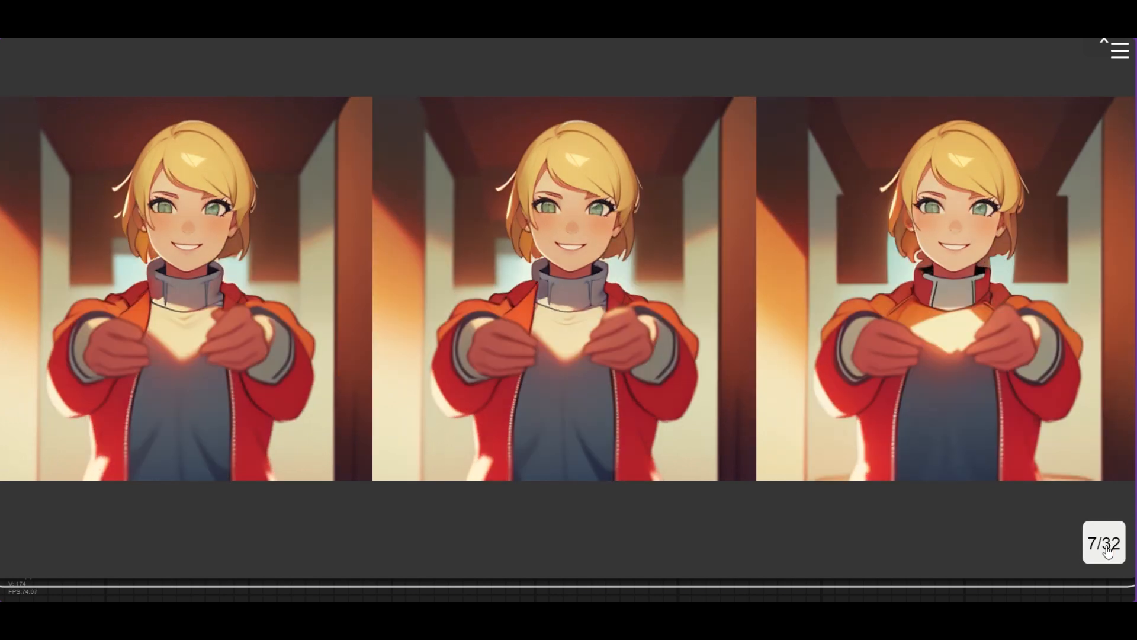
pyautogui.click(1108, 551)
pyautogui.click(1109, 551)
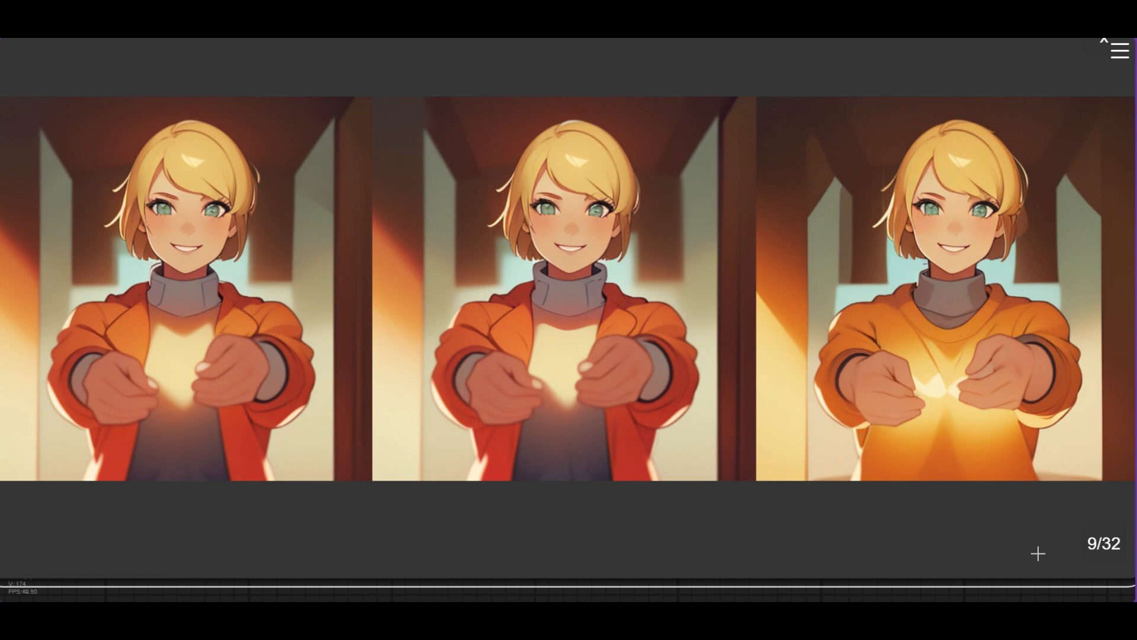
pyautogui.click(1095, 552)
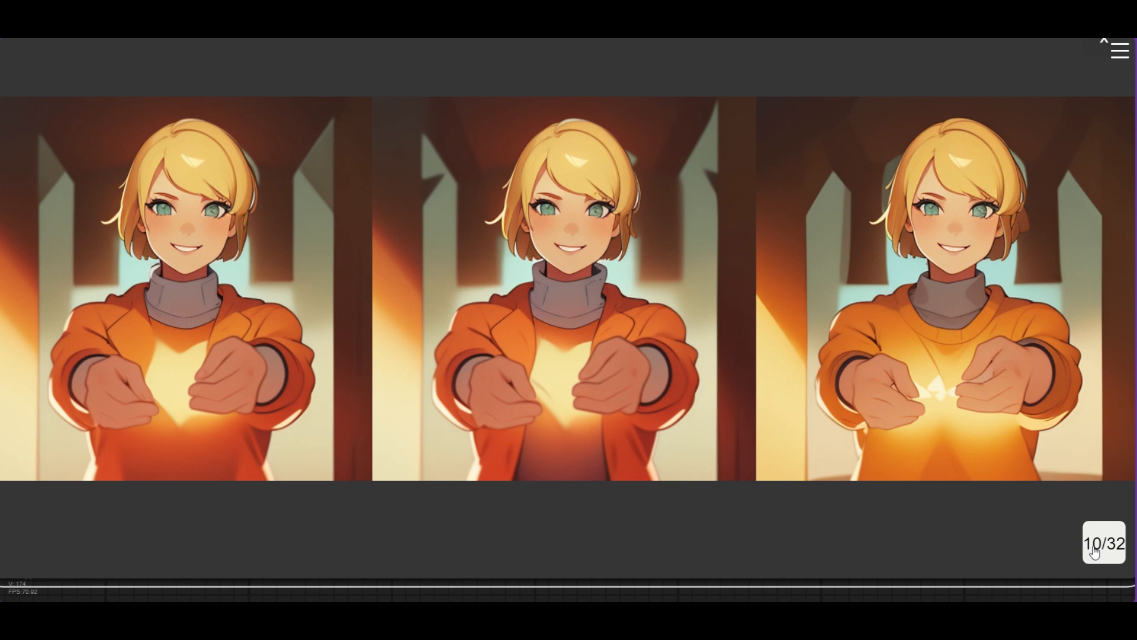
pyautogui.click(1094, 552)
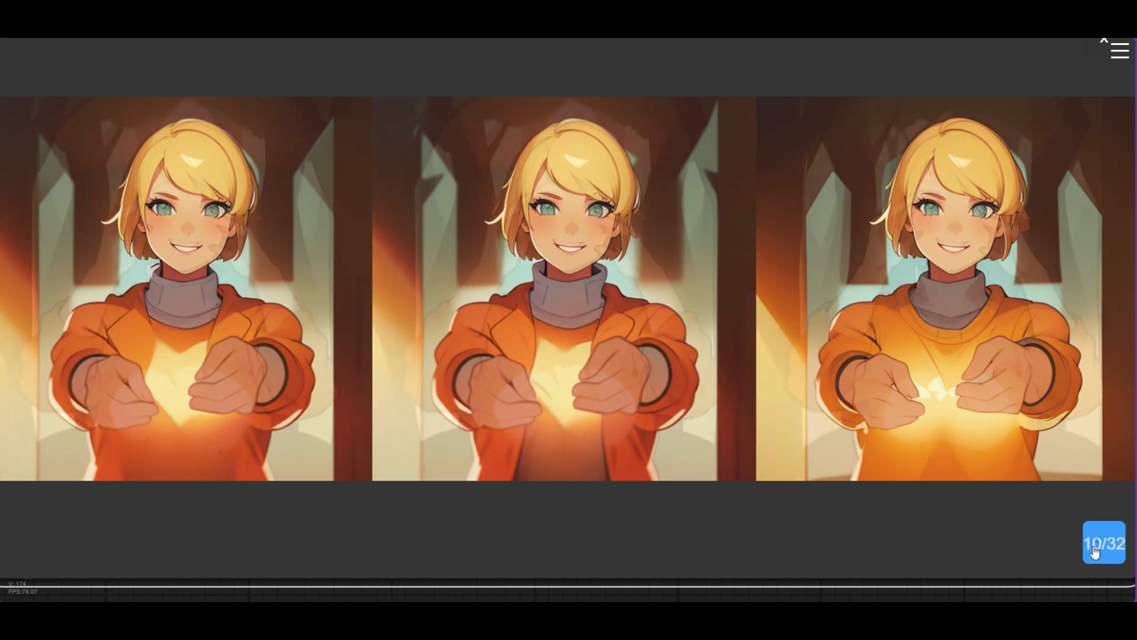
pyautogui.click(1094, 552)
pyautogui.click(1095, 552)
pyautogui.click(1095, 552)
pyautogui.click(1095, 552)
pyautogui.click(1096, 552)
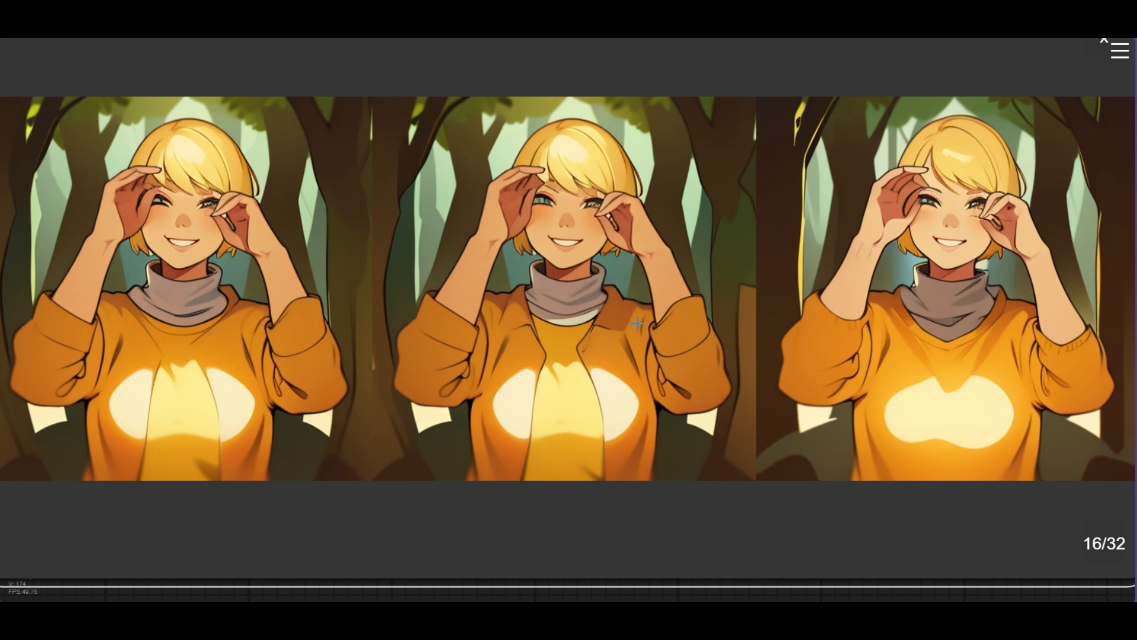
pyautogui.click(1101, 543)
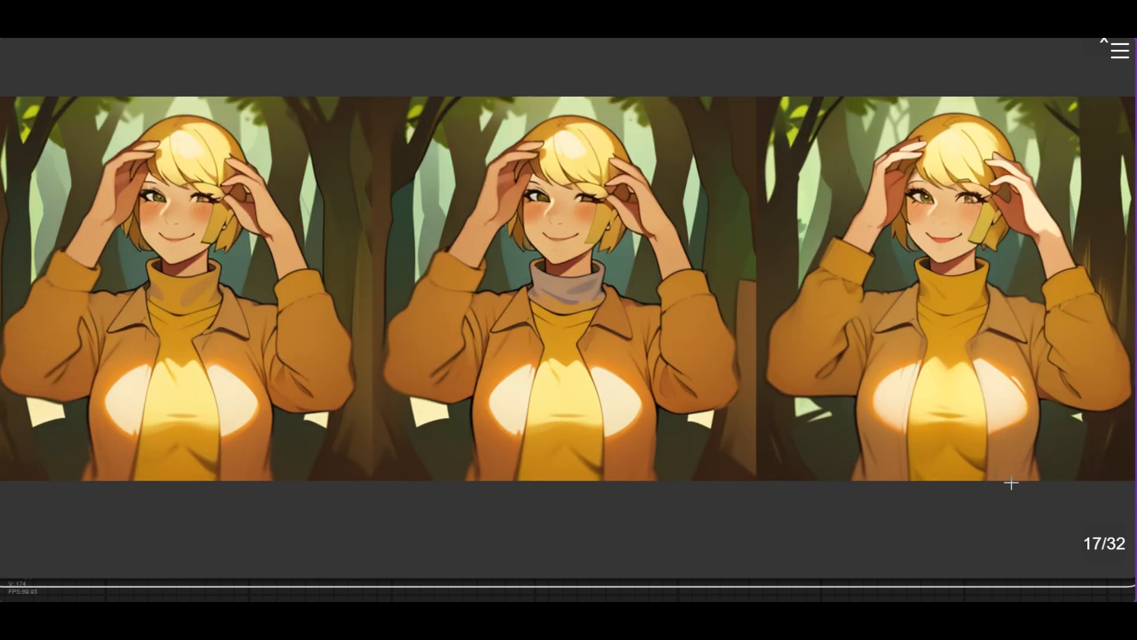
# - Step through the remaining comparison frames toward the end of the output to check consistency
pyautogui.press('Right')
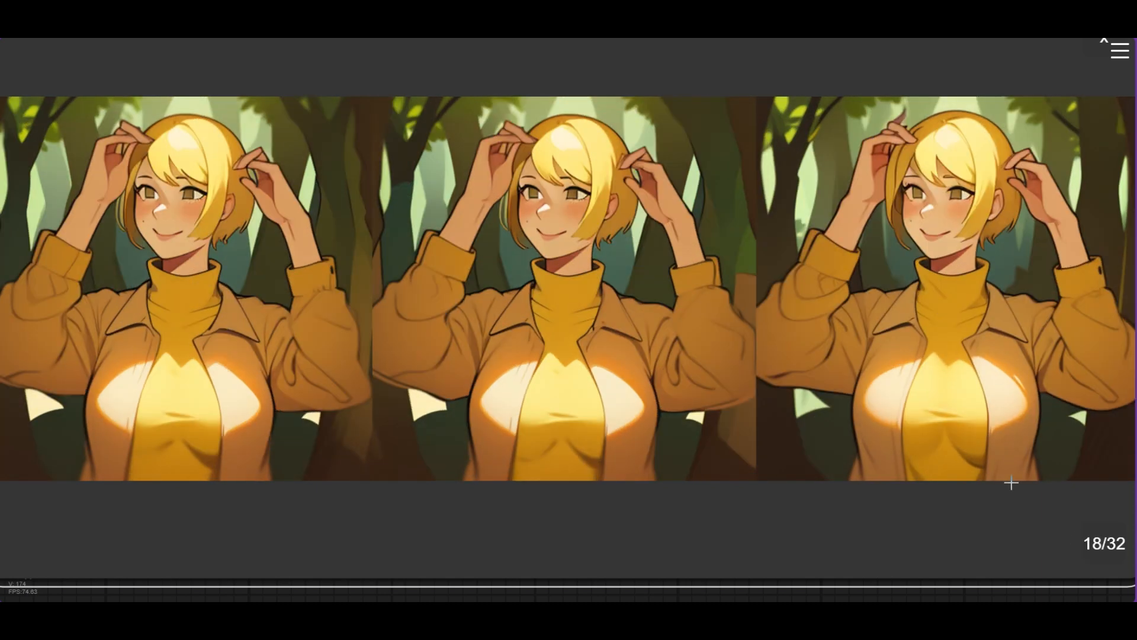
pyautogui.press('Right')
pyautogui.press('Right')
pyautogui.press('Right')
pyautogui.press('Right')
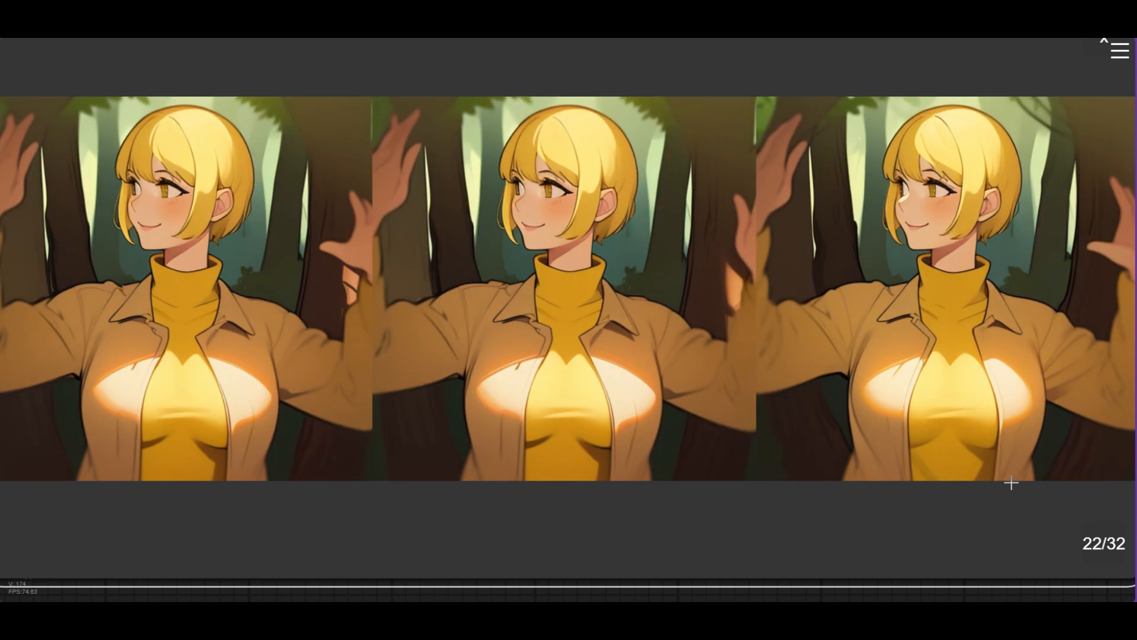
pyautogui.press('Right')
pyautogui.press('Right')
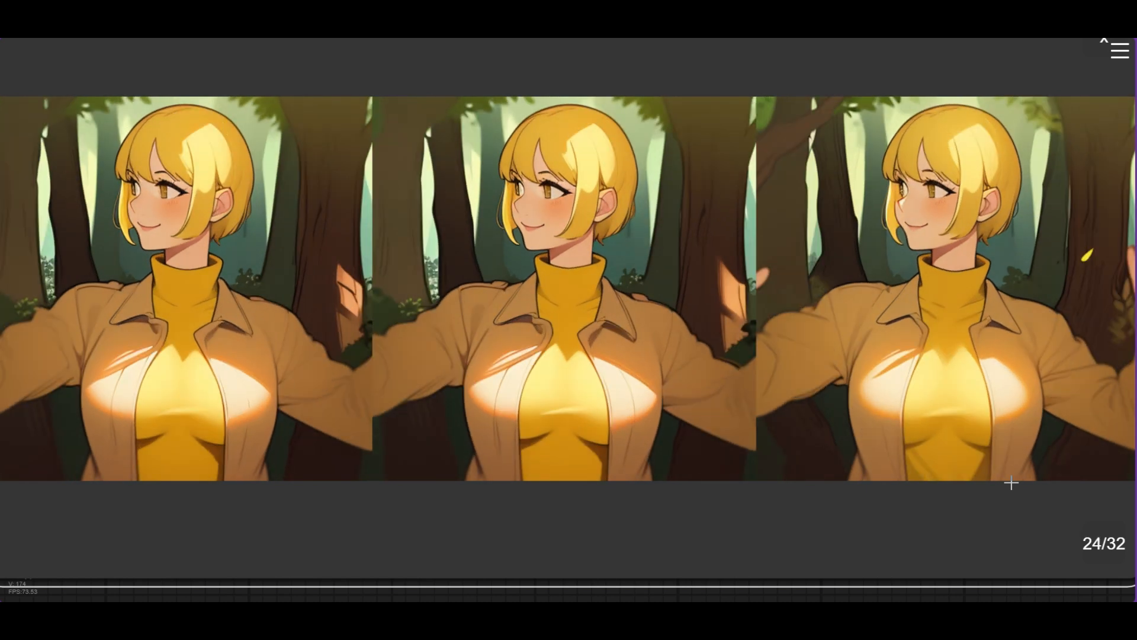
pyautogui.press('Right')
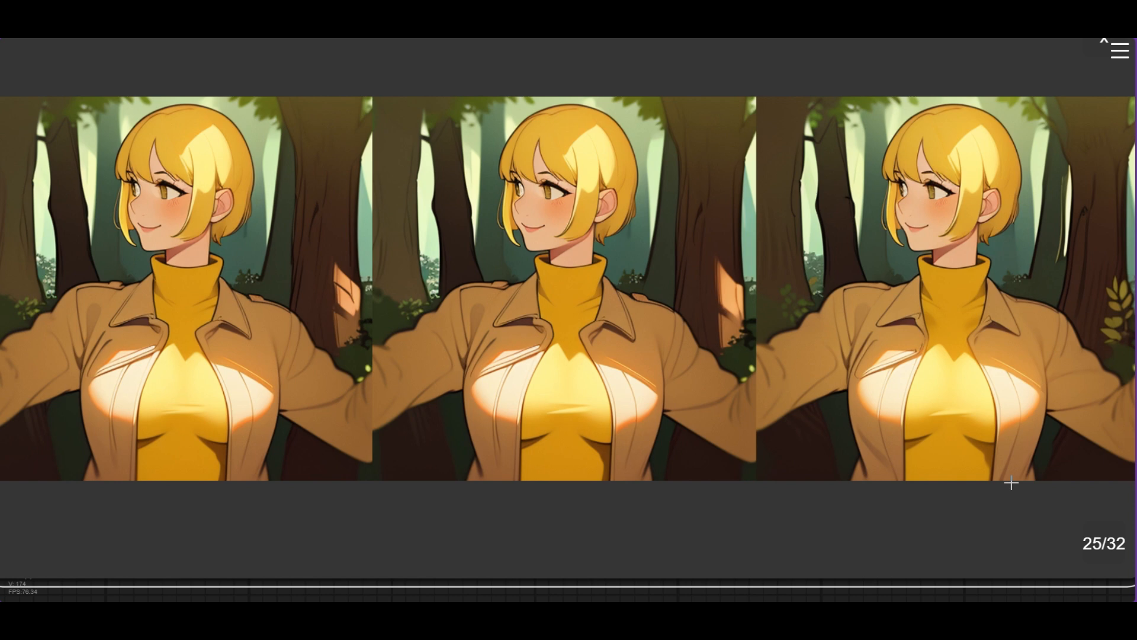
pyautogui.press('Right')
pyautogui.press('Right')
pyautogui.press('Right')
pyautogui.press('Right')
pyautogui.press('Right')
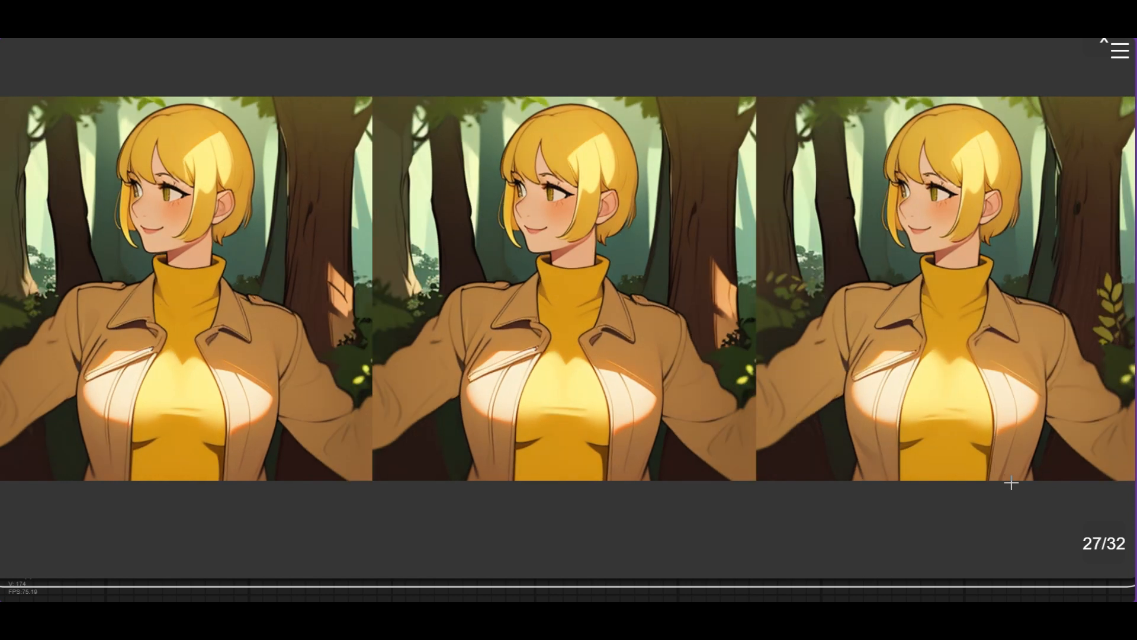
pyautogui.press('Right')
pyautogui.press('Right')
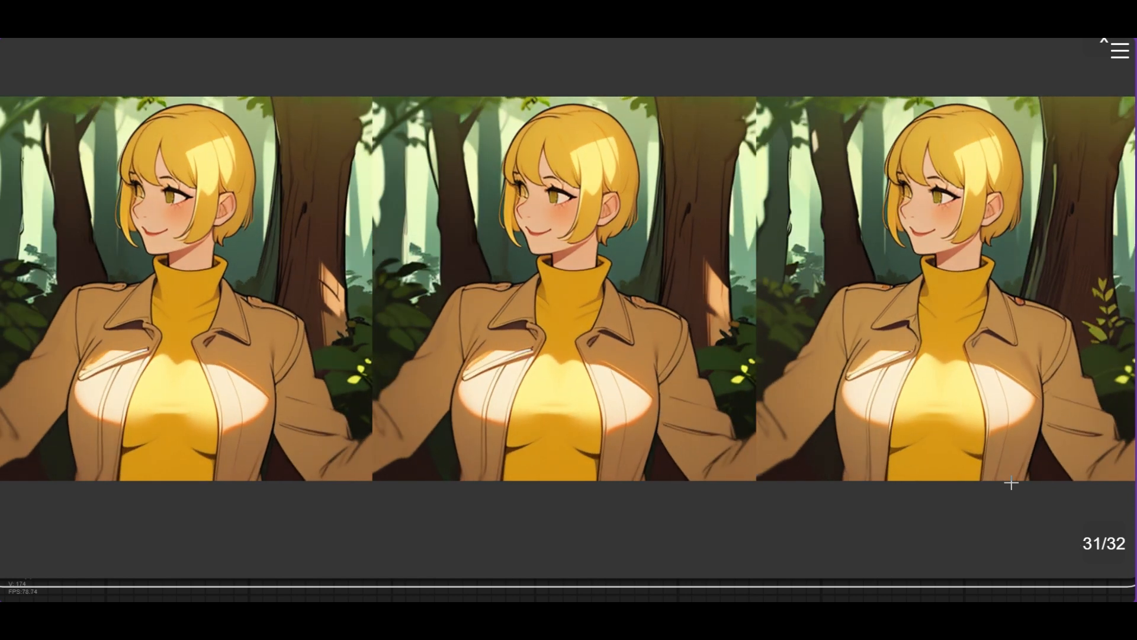
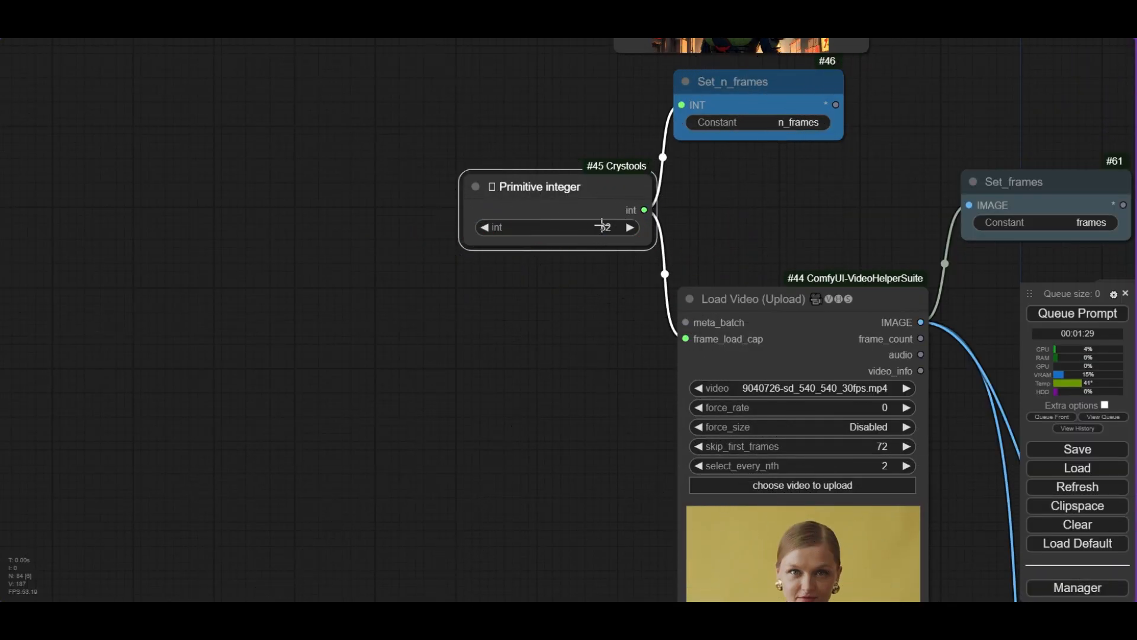
# - Set the Primitive integer value feeding the video's frame_load_cap to 64
pyautogui.click(610, 225)
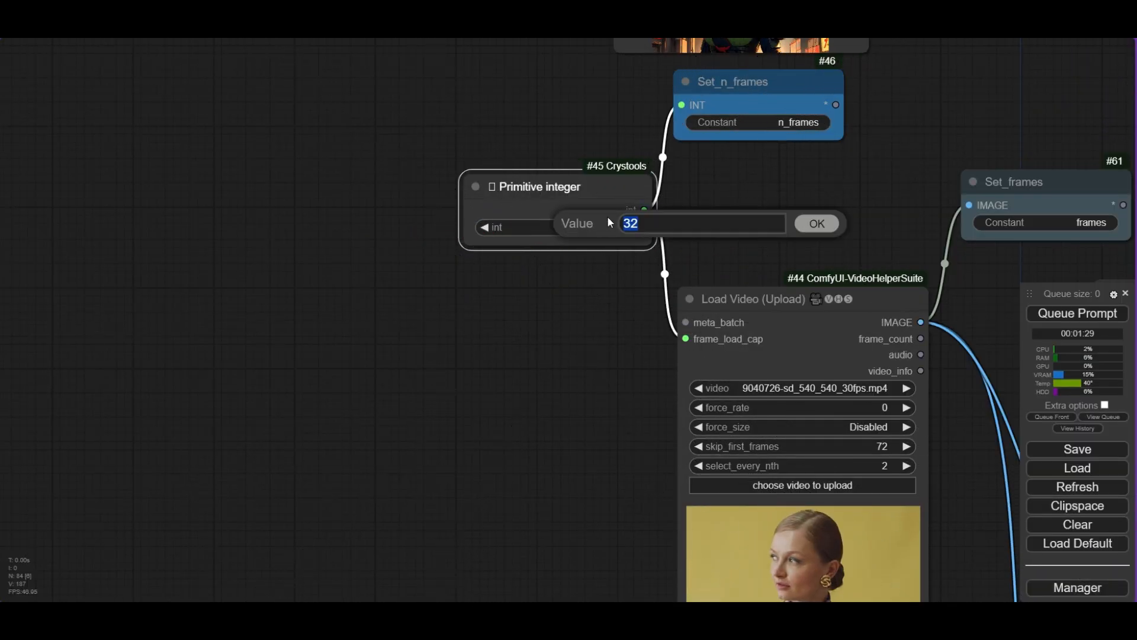
pyautogui.write('64')
pyautogui.press('Return')
# - Edit the prompt schedule to the single keyframe "0": "1girl, solo, short hair, smiling, forest, behind a tree, close shot"
pyautogui.scroll(-4, 605, 219)
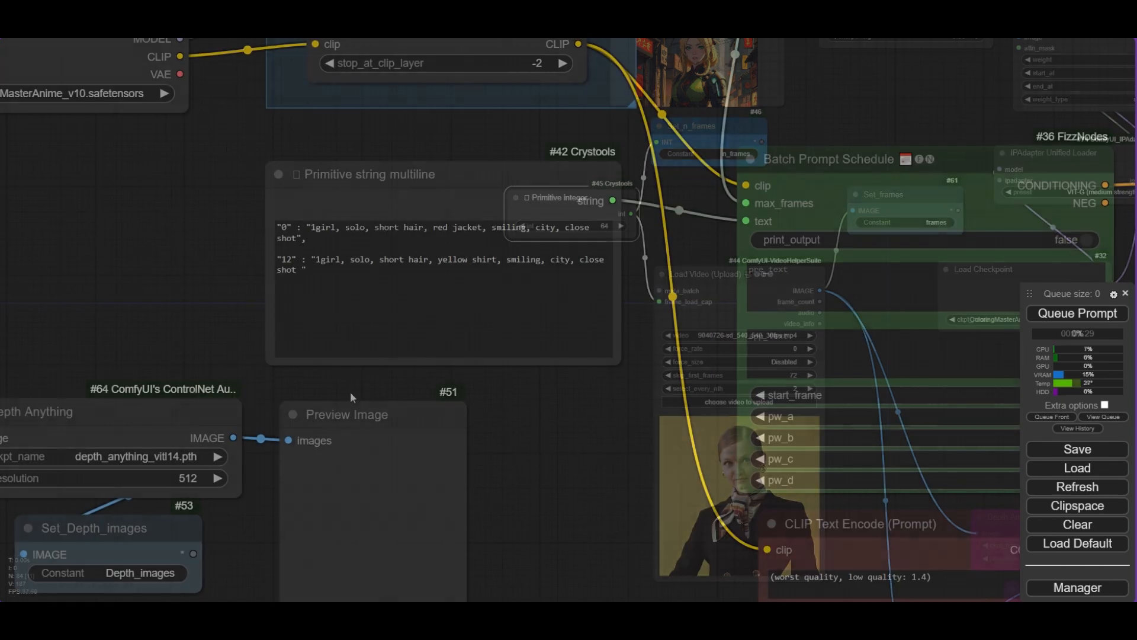
pyautogui.moveTo(419, 390); pyautogui.dragTo(560, 379)
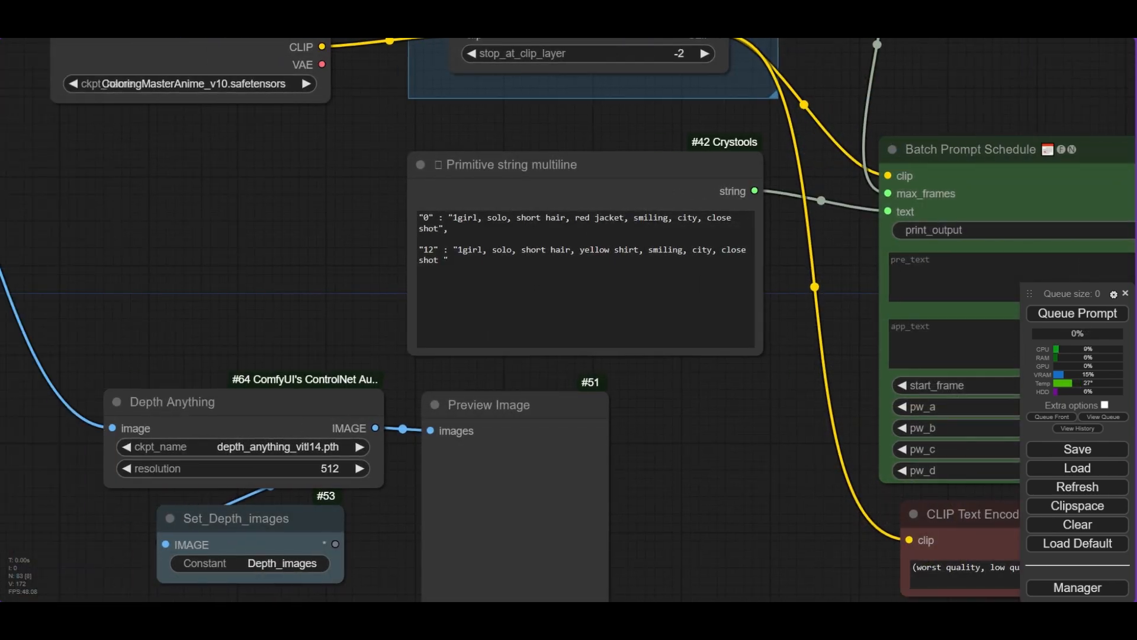
pyautogui.moveTo(463, 271); pyautogui.dragTo(422, 249)
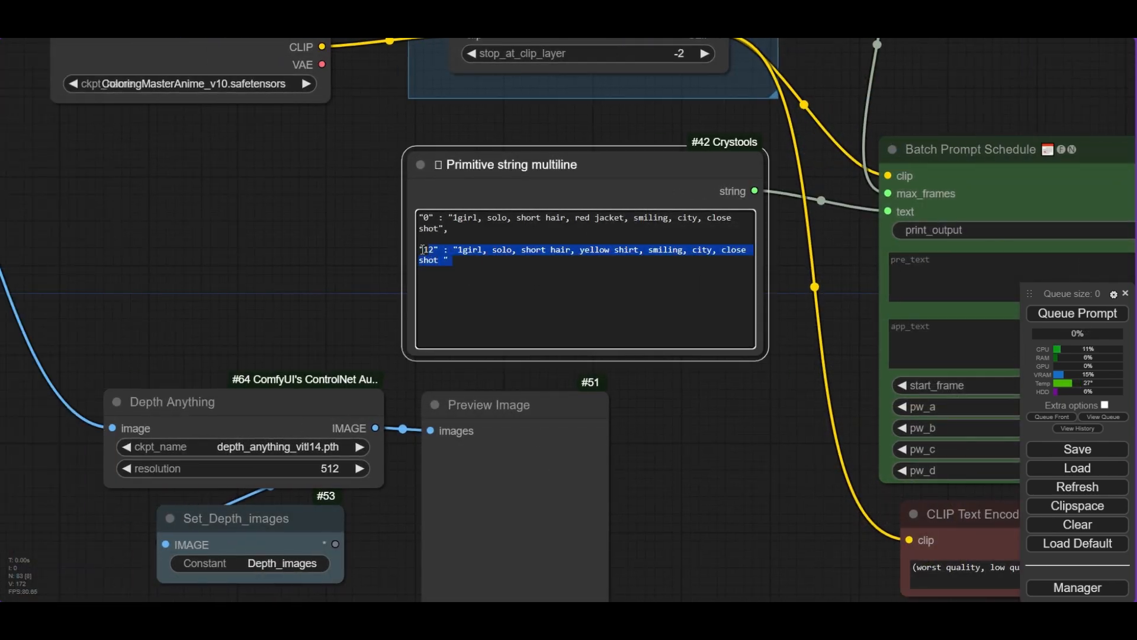
pyautogui.press('BackSpace')
pyautogui.press('BackSpace')
pyautogui.press('Delete')
pyautogui.press('Delete')
pyautogui.press('Delete')
pyautogui.press('Delete')
pyautogui.press('Delete')
pyautogui.press('Delete')
pyautogui.press('Delete')
pyautogui.press('Delete')
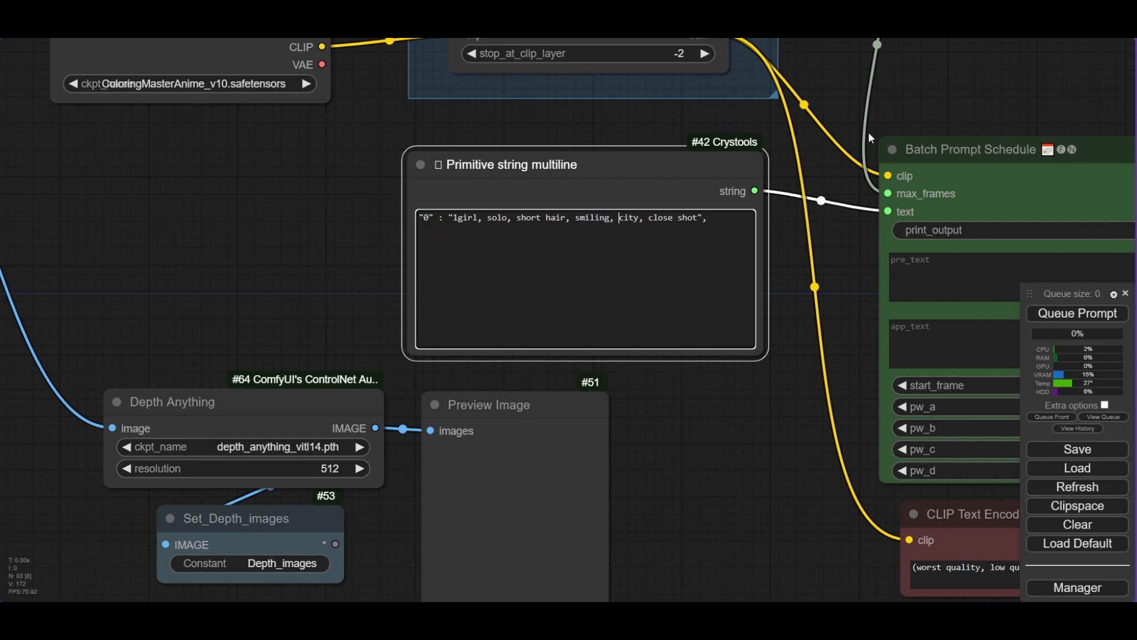
pyautogui.write('forest, behind a tree,')
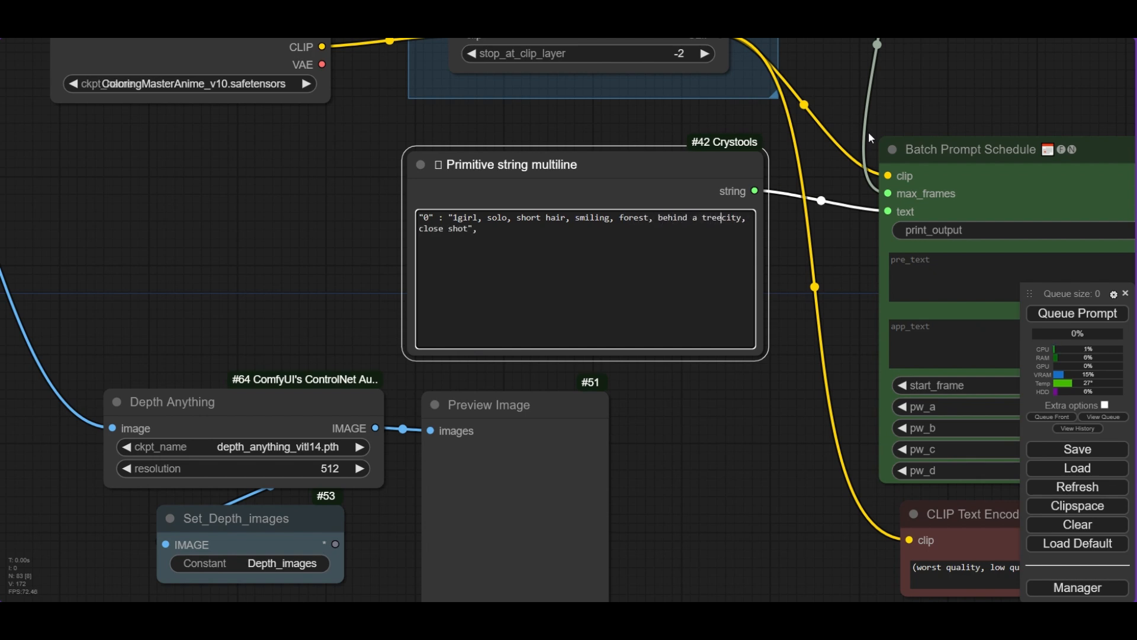
pyautogui.press('Delete')
pyautogui.press('Delete')
pyautogui.press('Delete')
pyautogui.press('Delete')
pyautogui.press('Delete')
pyautogui.press('Delete')
# - Bypass the Depth Anything, DWPose preprocessor and their Preview Image nodes
pyautogui.scroll(-8, 868, 131)
pyautogui.moveTo(373, 556); pyautogui.dragTo(152, 280)
pyautogui.hotkey('ctrl', 'b')
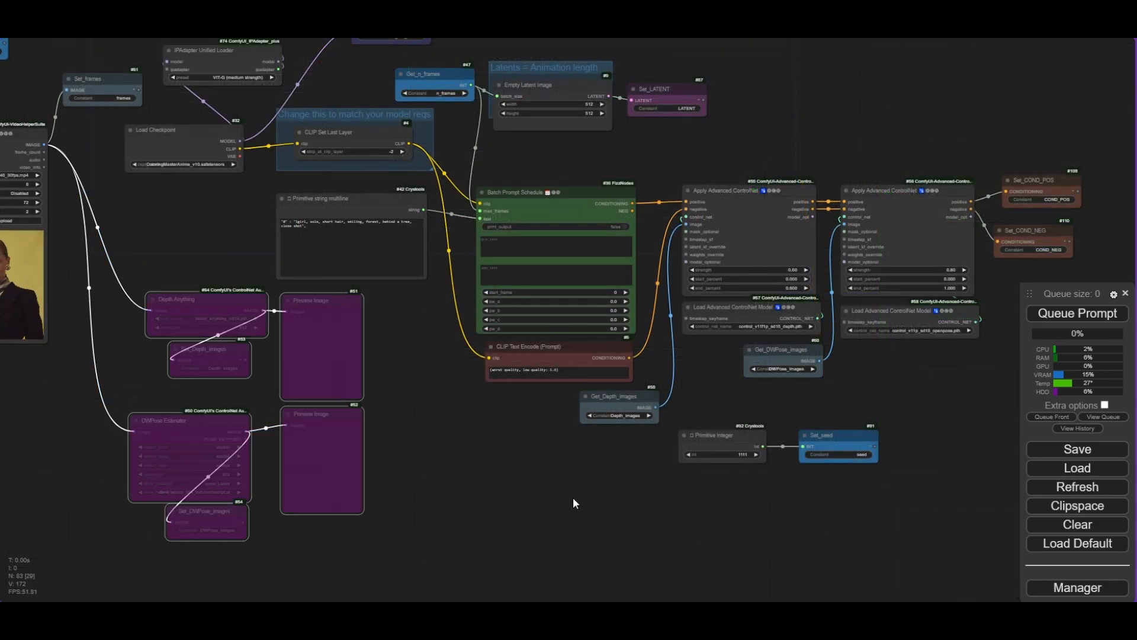
# - Connect the Batch Prompt Schedule's positive and negative outputs directly to Set_COND_POS and Set_COND_NEG
pyautogui.moveTo(573, 500); pyautogui.dragTo(328, 558)
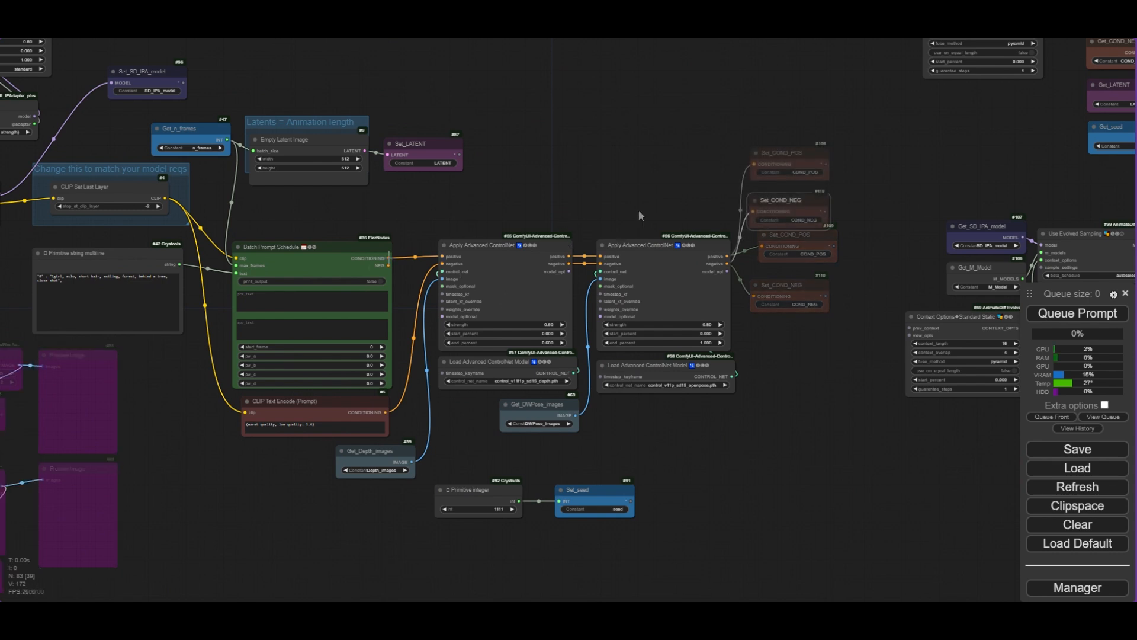
pyautogui.moveTo(389, 258); pyautogui.dragTo(755, 164)
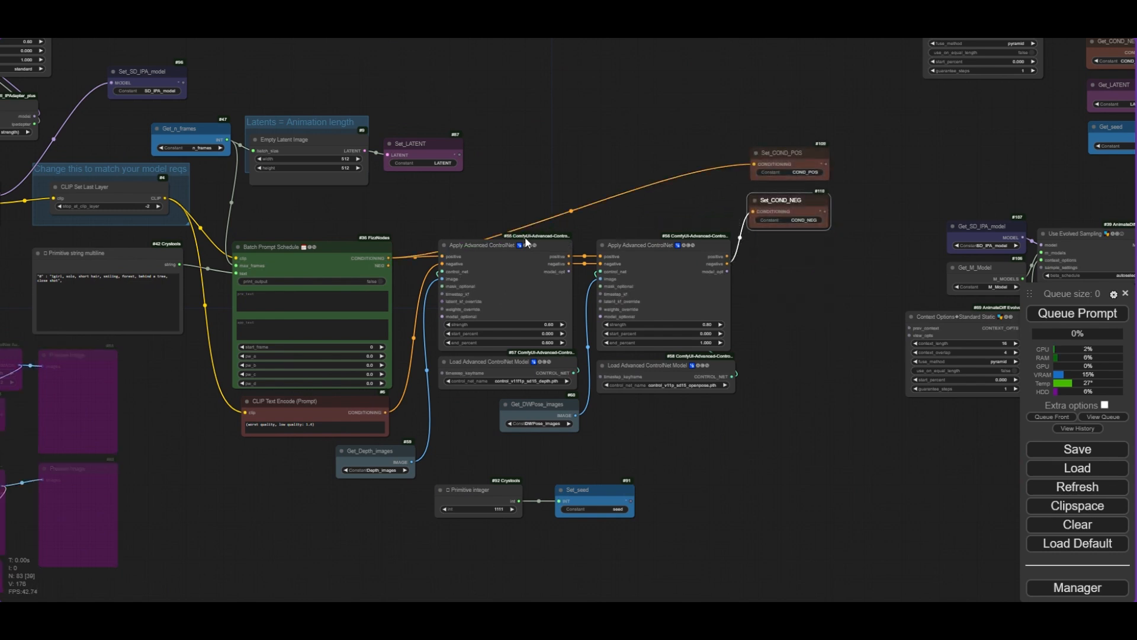
pyautogui.moveTo(388, 266); pyautogui.dragTo(619, 251)
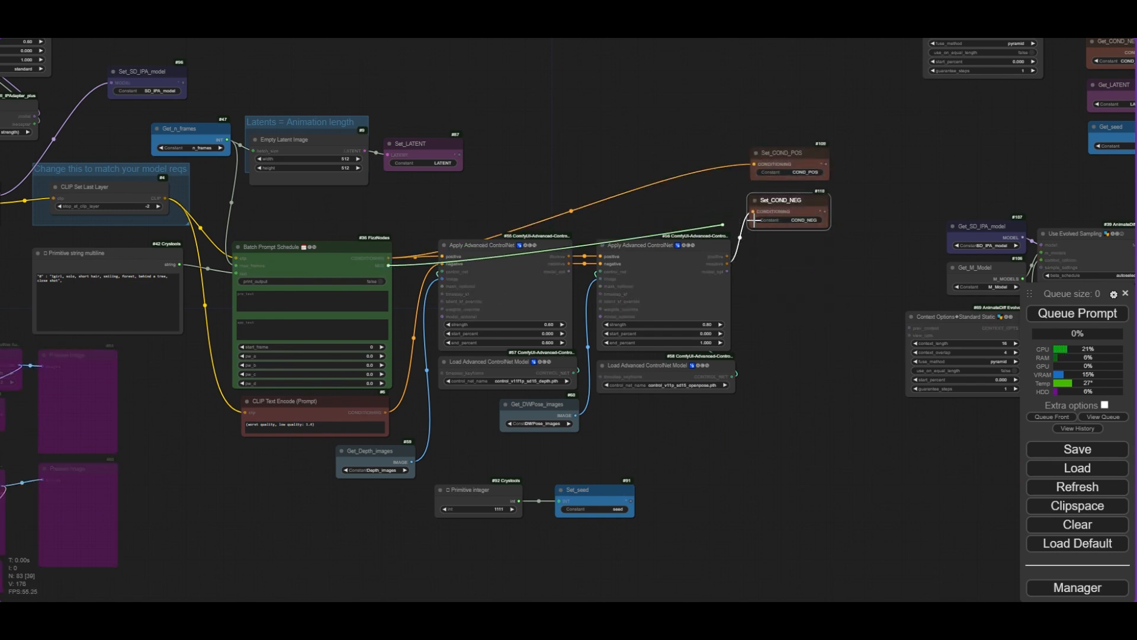
pyautogui.moveTo(754, 207); pyautogui.dragTo(754, 212)
# - Bypass the two Apply Advanced ControlNet nodes and their ControlNet loaders
pyautogui.scroll(-5, 459, 300)
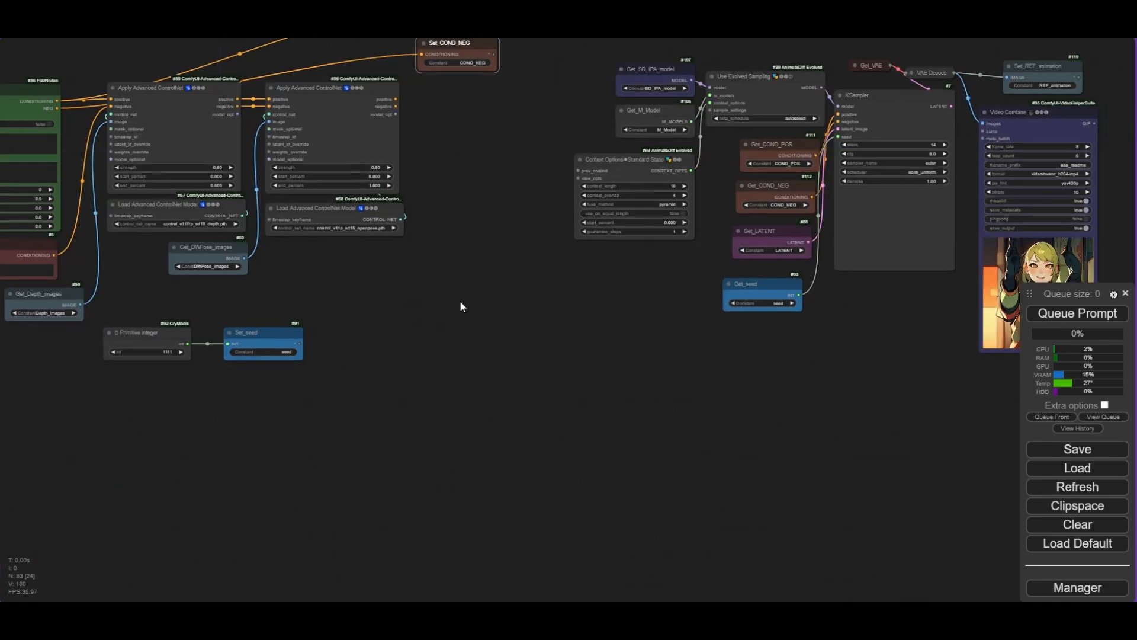
pyautogui.scroll(5, 608, 393)
pyautogui.moveTo(624, 398); pyautogui.dragTo(283, 211)
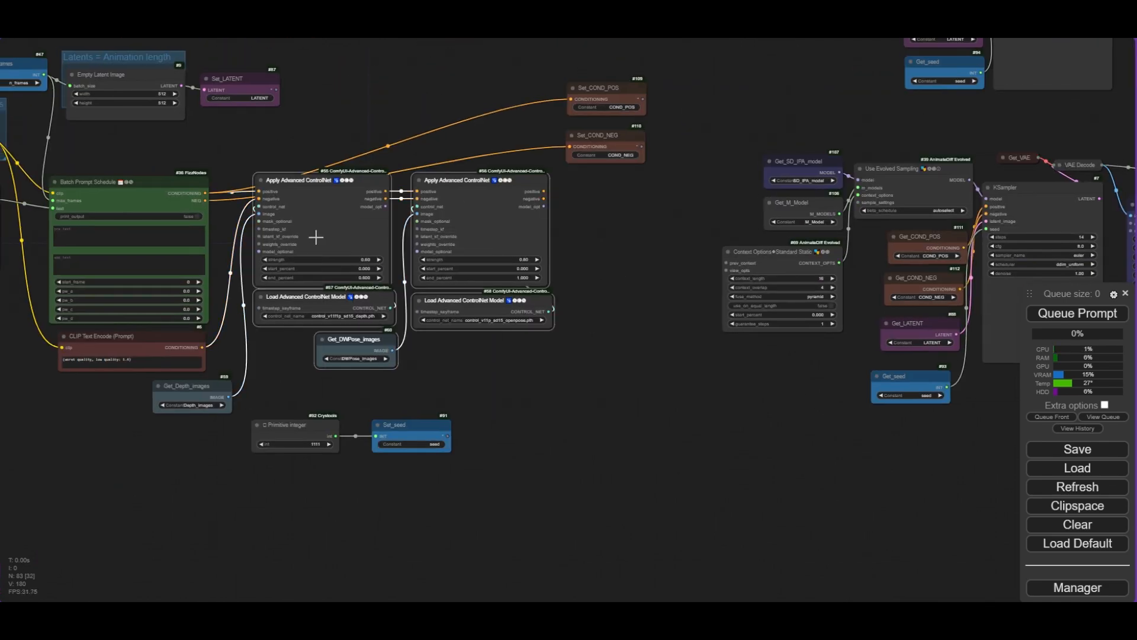
pyautogui.hotkey('ctrl', 'b')
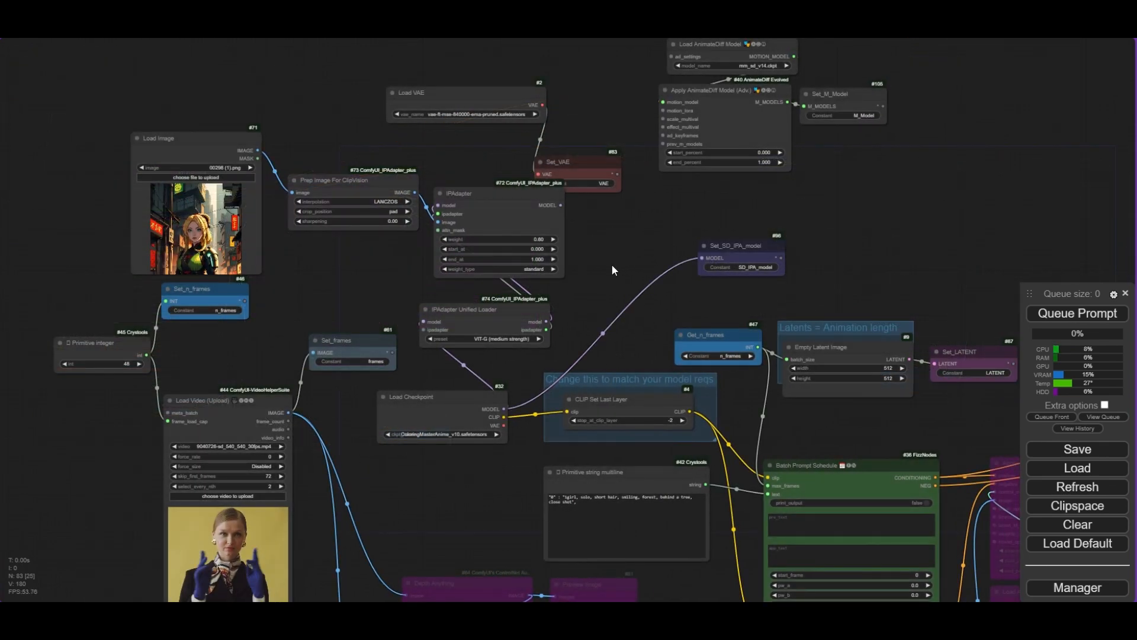
# - Add a LoraLoaderModelOnly node and set its lora_name to lcm/SD1.5/pytorch_lora_weights.safetensors
pyautogui.doubleClick(612, 266)
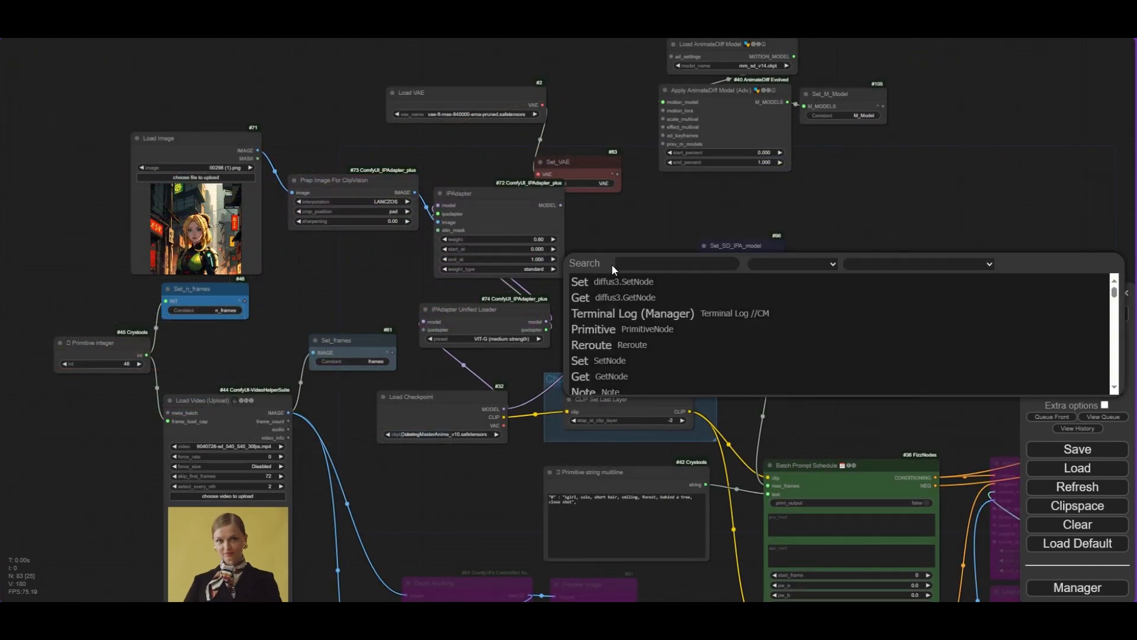
pyautogui.write('Lora')
pyautogui.press('Down')
pyautogui.press('Return')
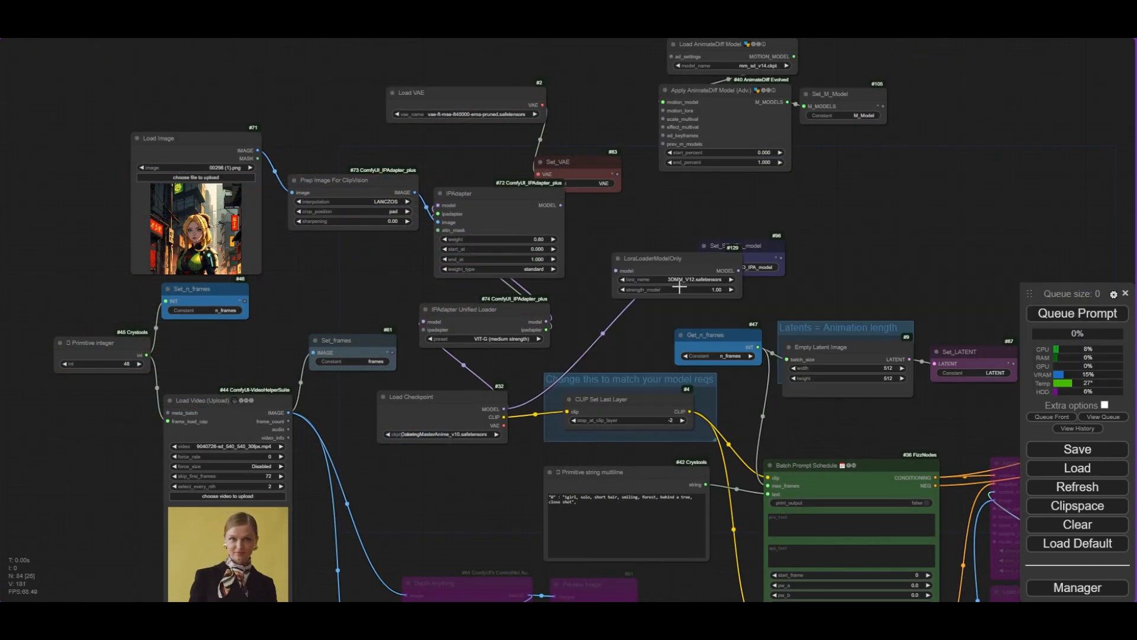
pyautogui.scroll(3, 699, 272)
pyautogui.click(701, 272)
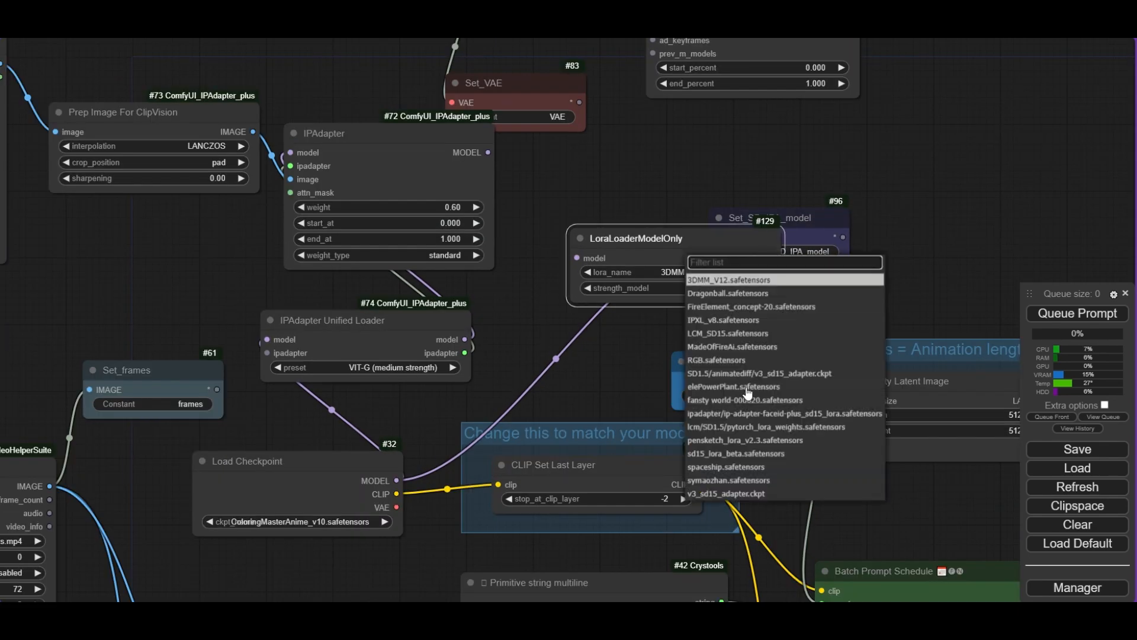
pyautogui.click(789, 426)
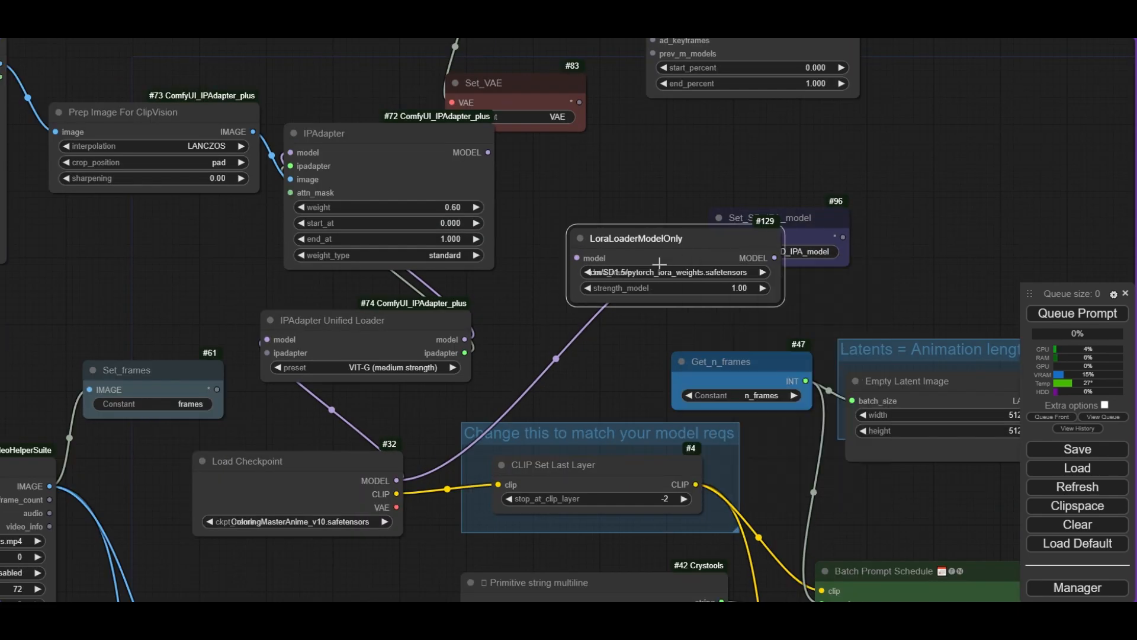
# - Wire the LoRA loader between the Load Checkpoint model output and the Set_SD_IPA_model node
pyautogui.scroll(3, 661, 266)
pyautogui.moveTo(310, 552); pyautogui.dragTo(579, 281)
pyautogui.moveTo(642, 240); pyautogui.dragTo(513, 278)
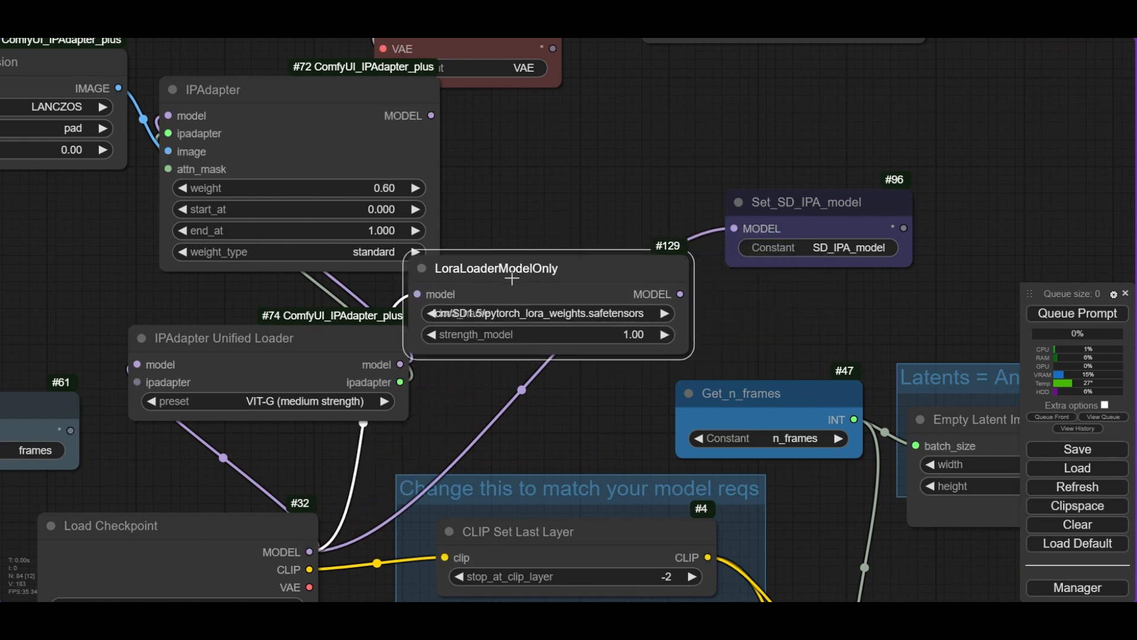
pyautogui.moveTo(679, 295); pyautogui.dragTo(734, 228)
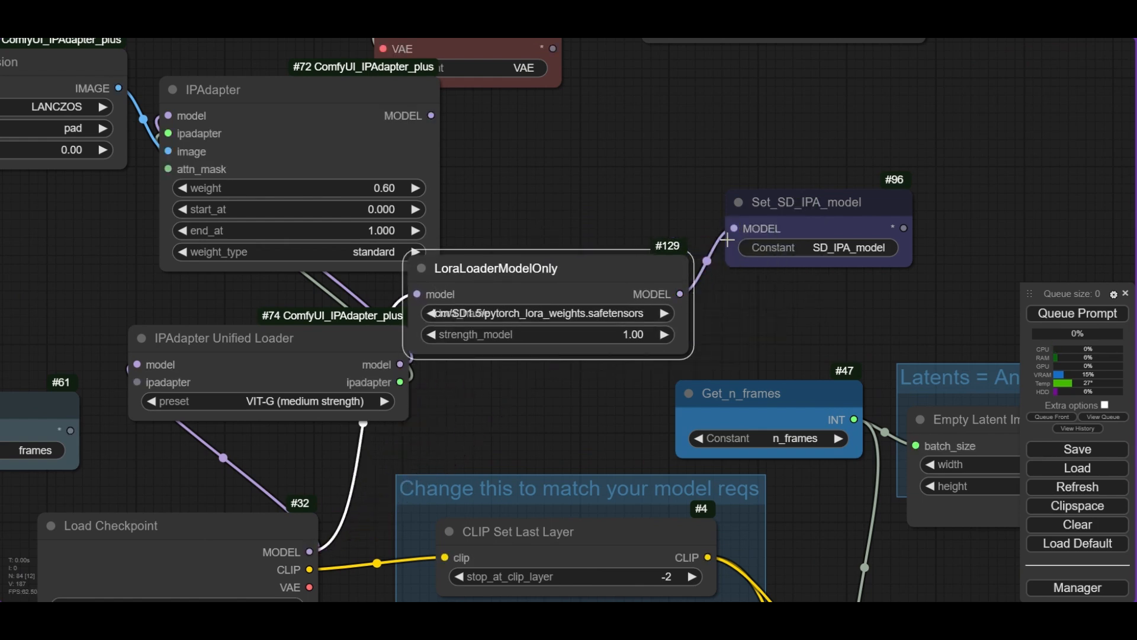
# - Set the Load AnimateDiff Model's model_name to sd15_t2v_beta.ckpt
pyautogui.scroll(-8, 734, 228)
pyautogui.scroll(-2, 909, 157)
pyautogui.moveTo(1034, 89); pyautogui.dragTo(798, 396)
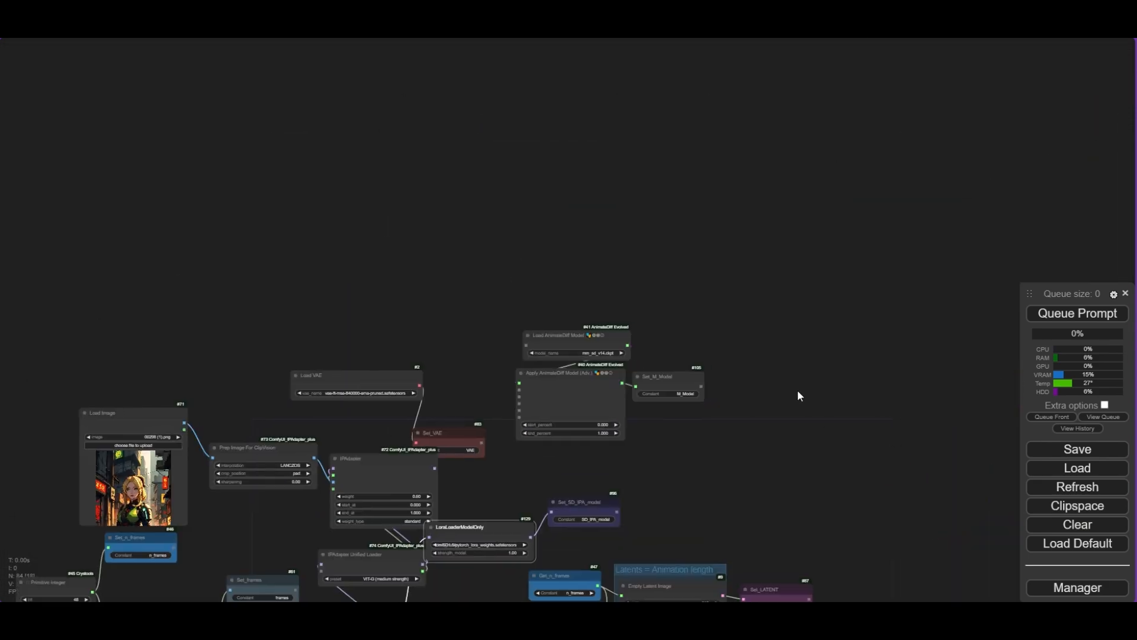
pyautogui.scroll(12, 651, 334)
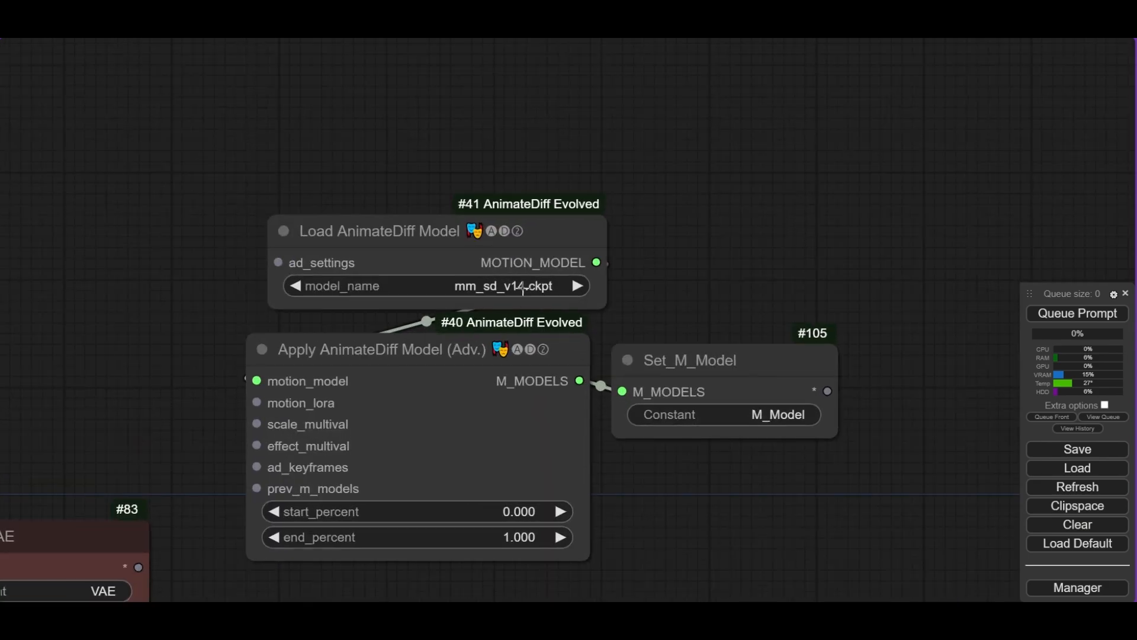
pyautogui.click(523, 287)
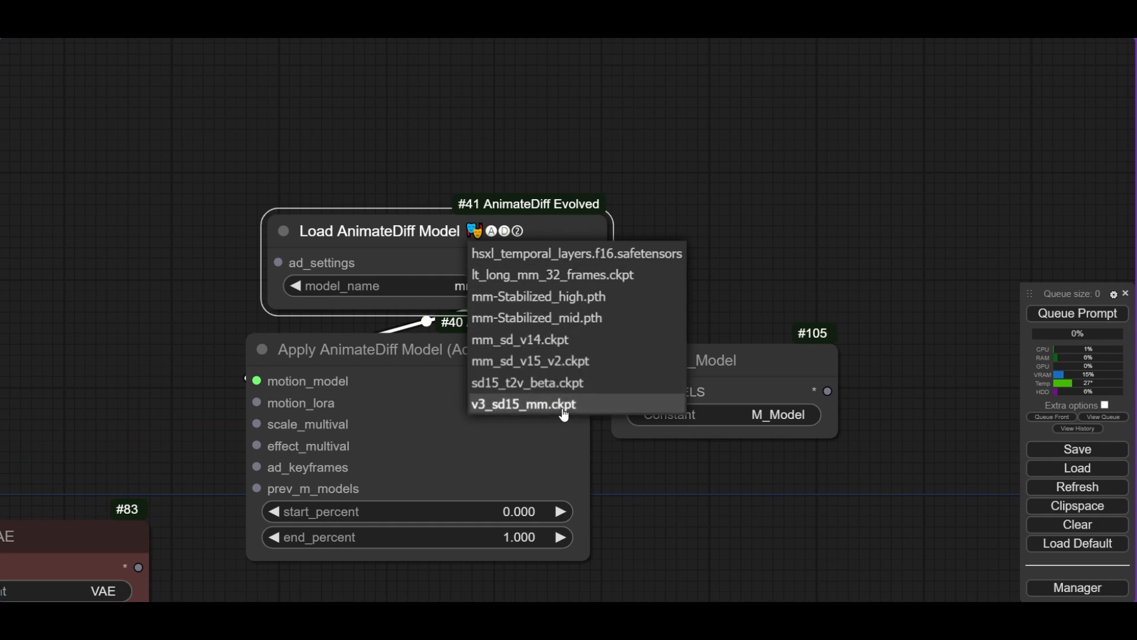
pyautogui.click(553, 383)
# - On the first KSampler, set steps to 6 and cfg to 1.5
pyautogui.scroll(-8, 765, 279)
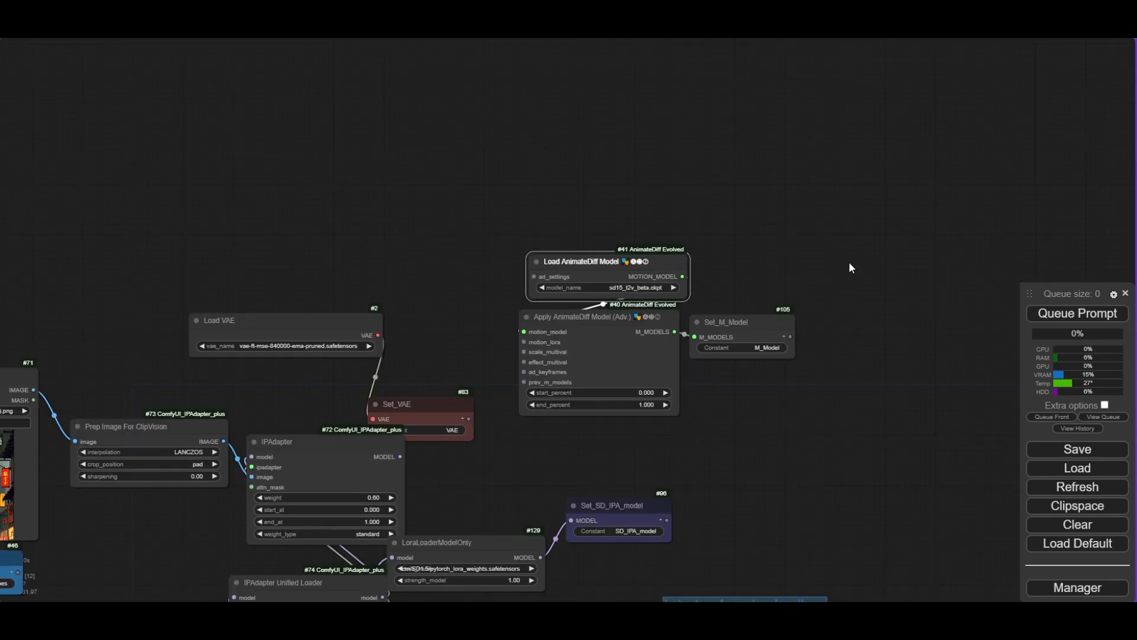
pyautogui.moveTo(853, 259); pyautogui.dragTo(527, 177)
pyautogui.click(580, 196)
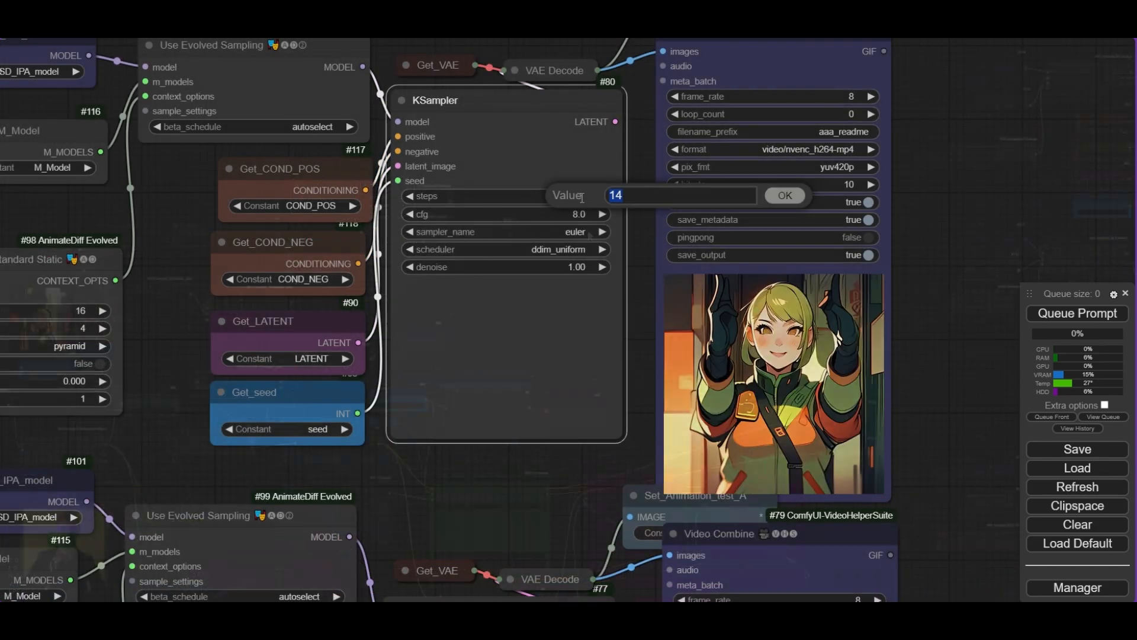
pyautogui.write('6')
pyautogui.press('Return')
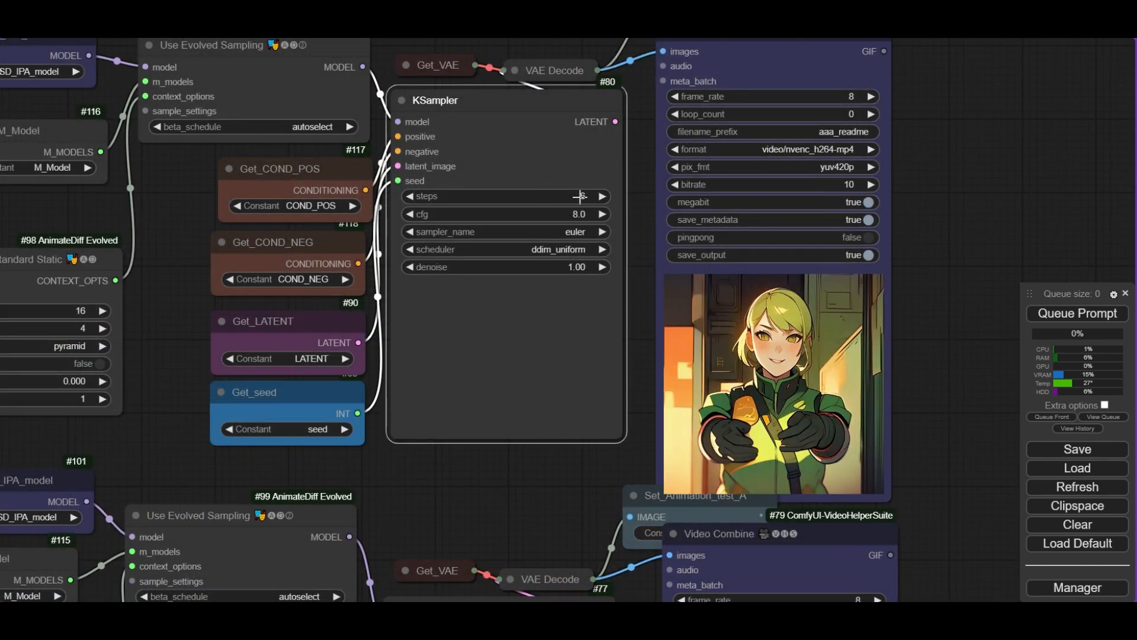
pyautogui.click(592, 213)
pyautogui.write('1.5')
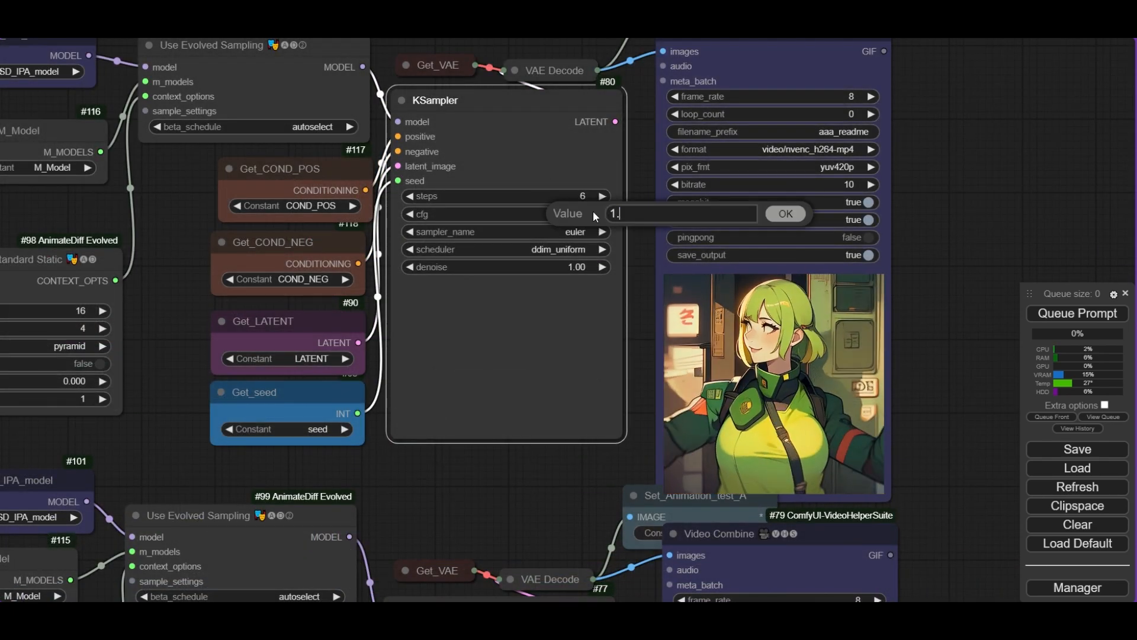
pyautogui.press('Return')
# - Set the same KSampler's sampler_name to lcm
pyautogui.click(569, 231)
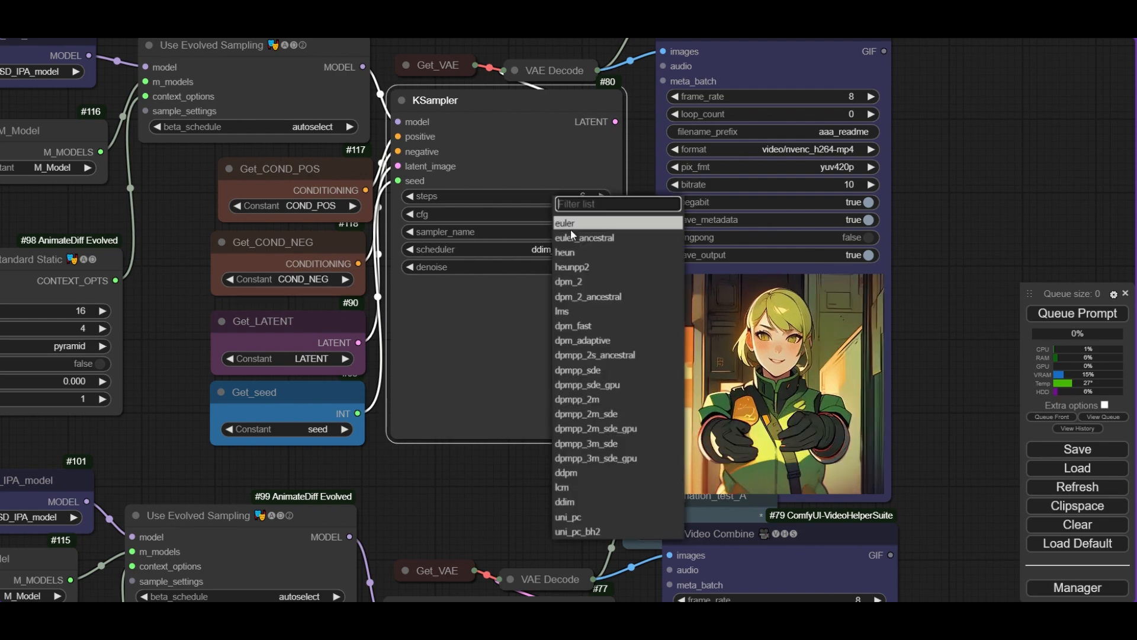
pyautogui.write('lcm')
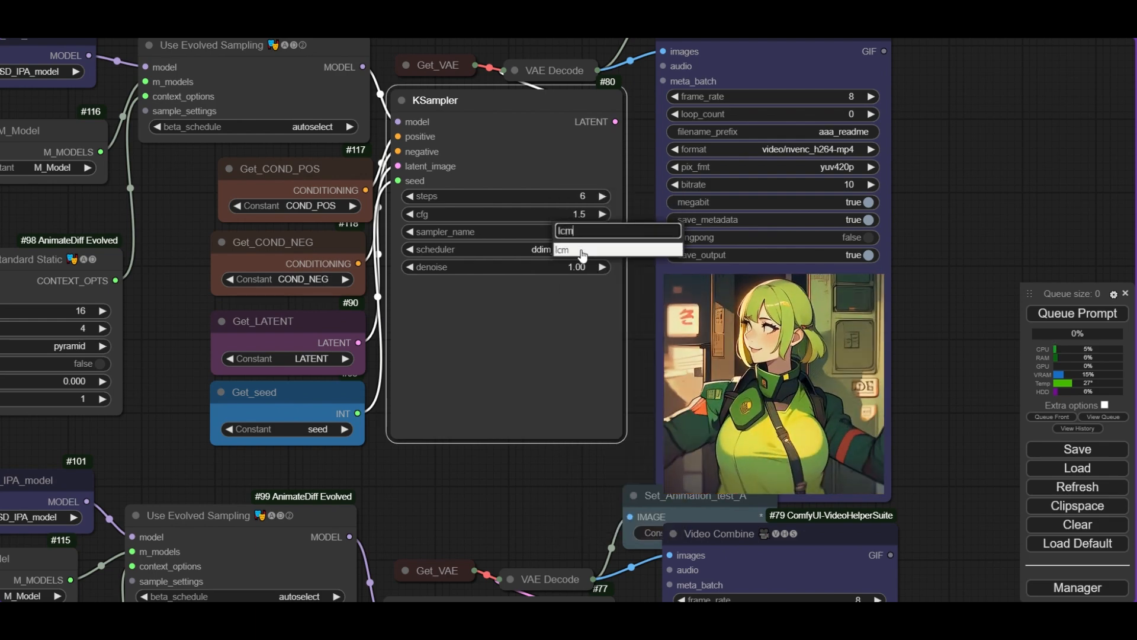
pyautogui.click(581, 251)
# - Set the next KSampler's steps to 6
pyautogui.scroll(-4, 578, 250)
pyautogui.moveTo(552, 406); pyautogui.dragTo(528, 114)
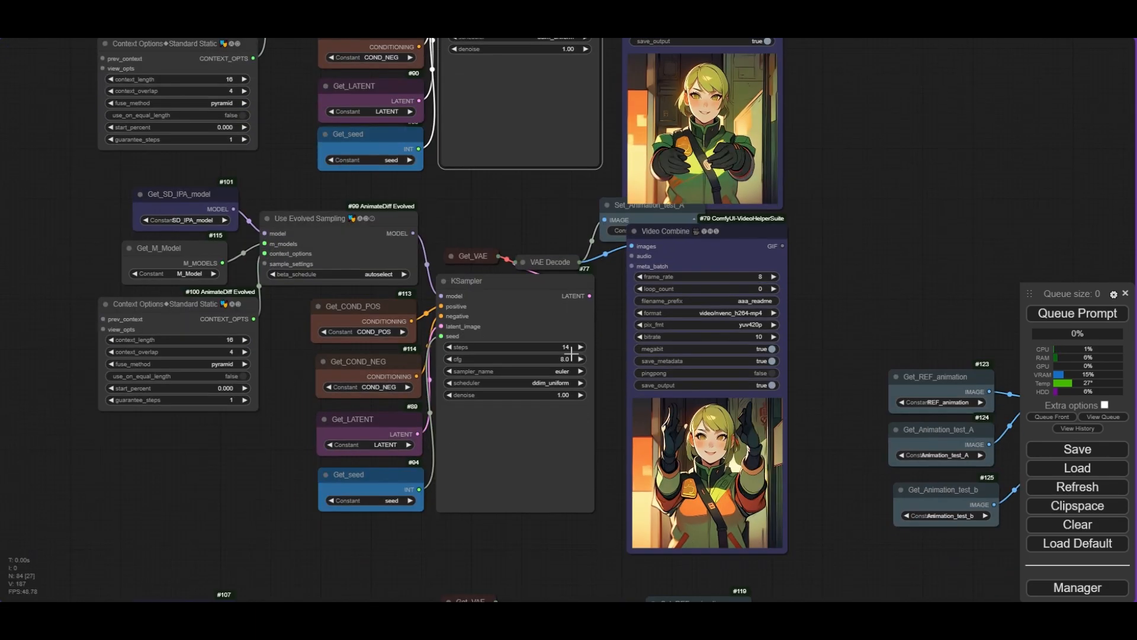
pyautogui.click(566, 347)
pyautogui.write('6')
pyautogui.press('Return')
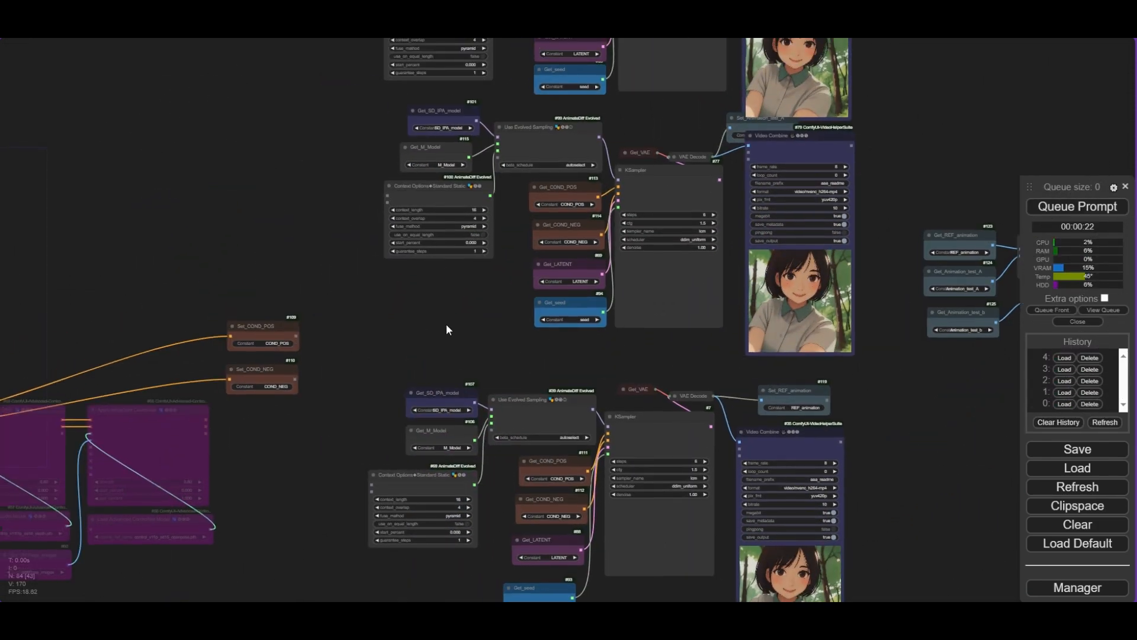
# - Replace the #100 Standard Static context options with a new Standard Uniform context options node wired into its sampling node
pyautogui.scroll(5, 492, 279)
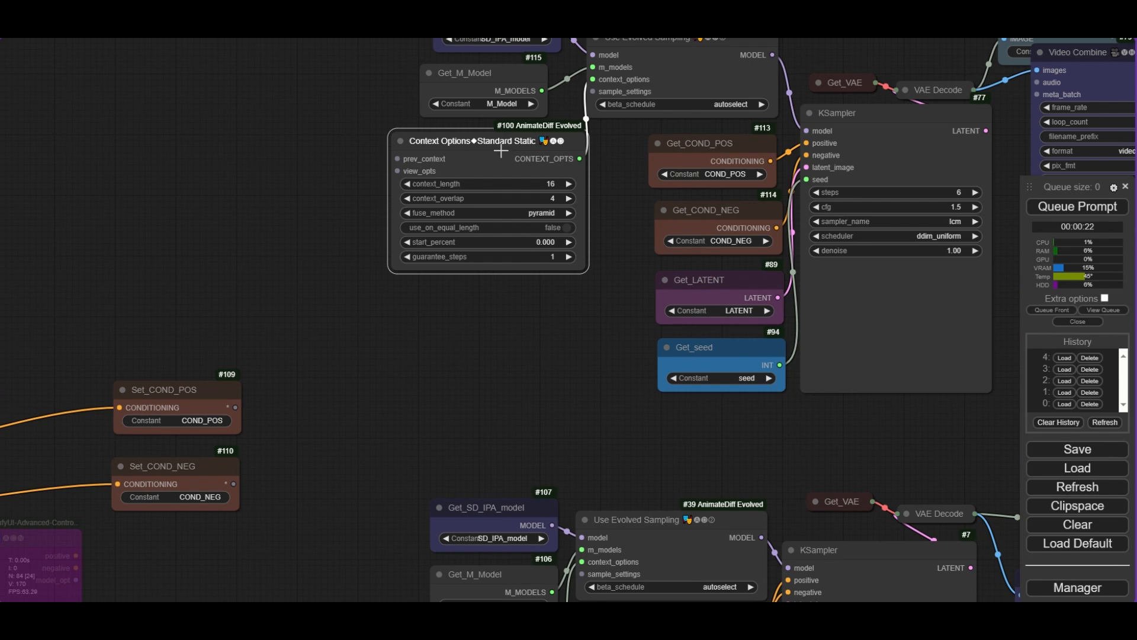
pyautogui.press('Delete')
pyautogui.moveTo(619, 165); pyautogui.dragTo(657, 222)
pyautogui.moveTo(587, 243); pyautogui.dragTo(586, 242)
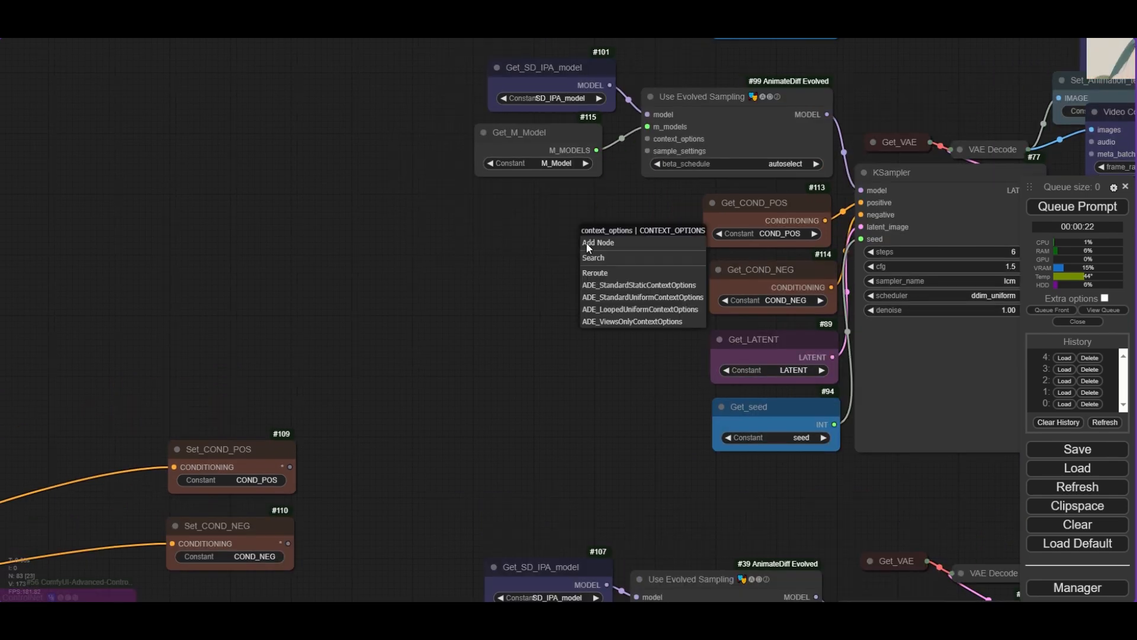
pyautogui.click(651, 319)
pyautogui.moveTo(662, 241); pyautogui.dragTo(526, 221)
pyautogui.moveTo(664, 240); pyautogui.dragTo(659, 433)
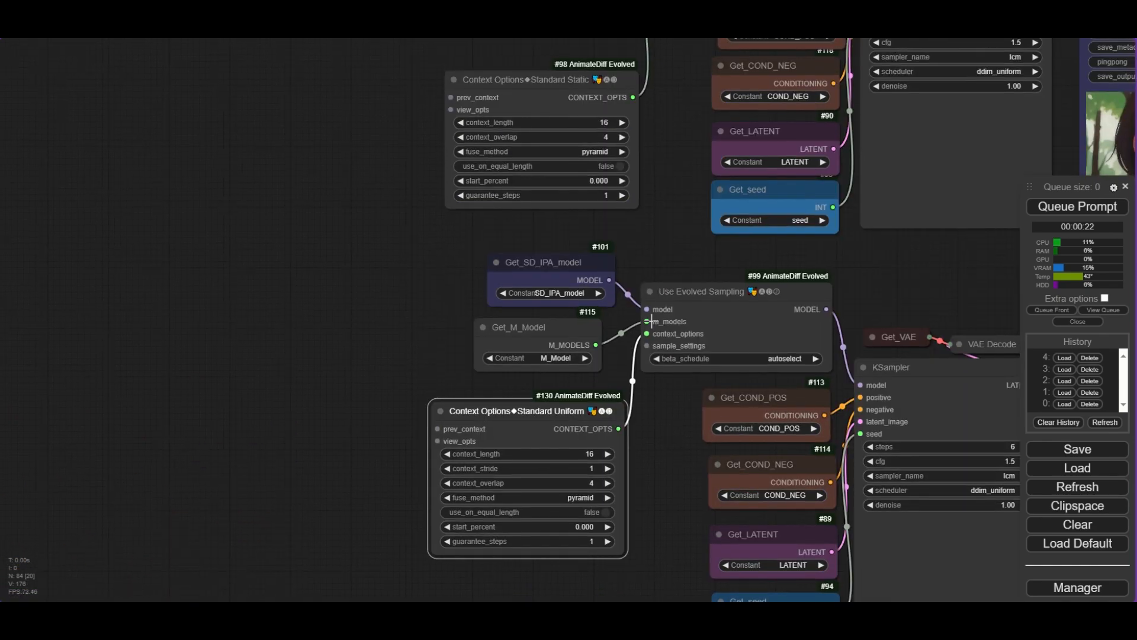
# - Replace the #98 Standard Static context options with a Standard Uniform context options node connected to its Use Evolved Sampling
pyautogui.scroll(-2, 654, 333)
pyautogui.moveTo(658, 148); pyautogui.dragTo(650, 255)
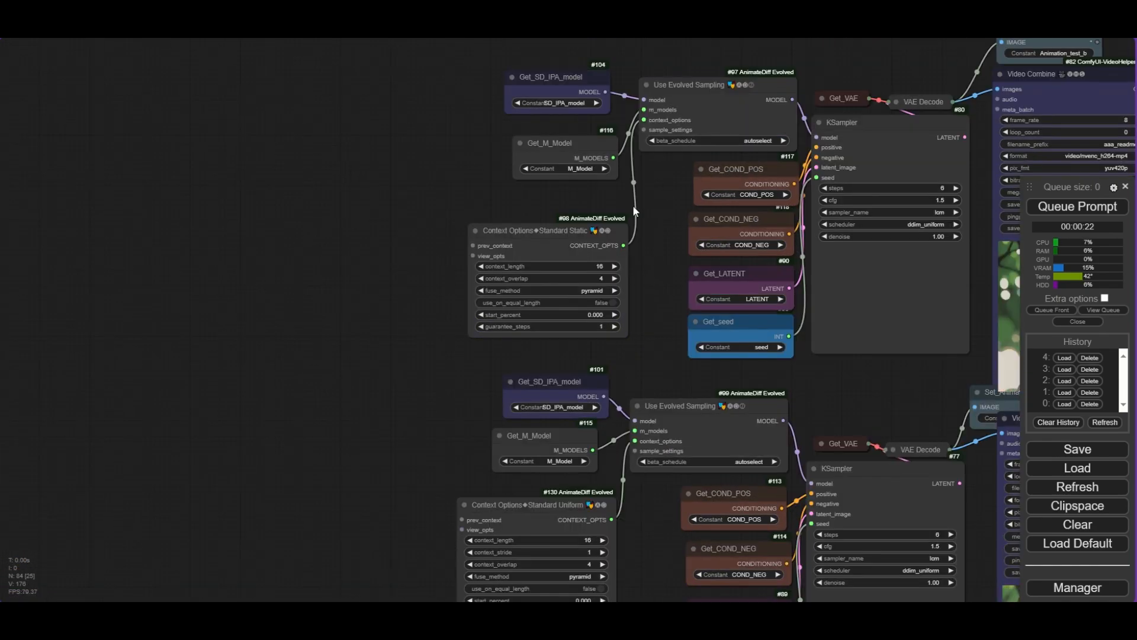
pyautogui.press('Delete')
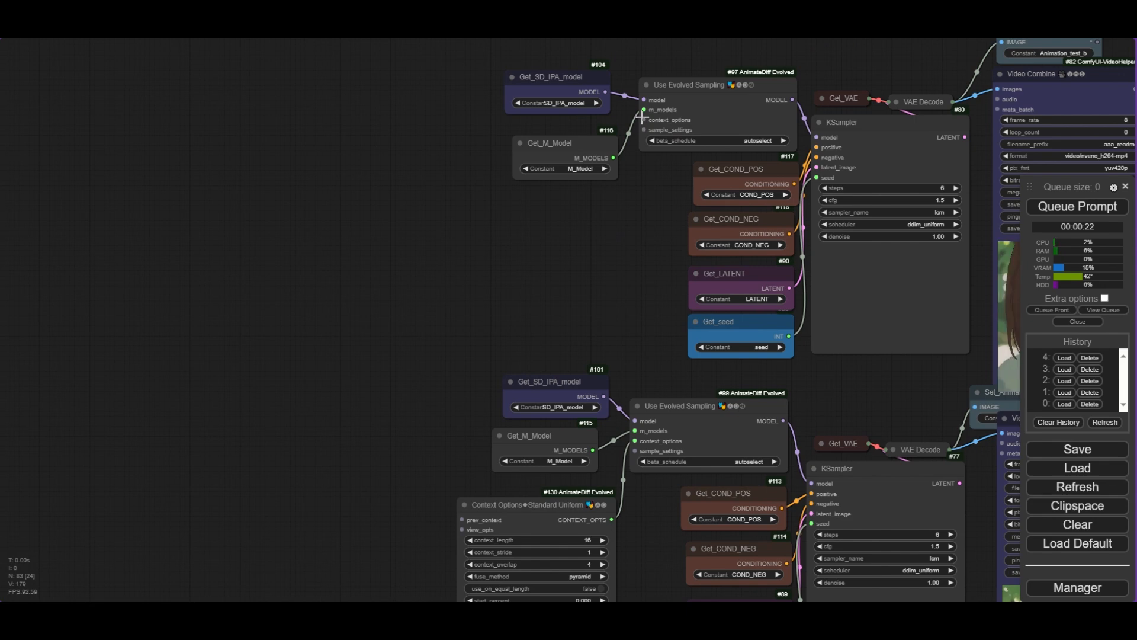
pyautogui.moveTo(644, 119); pyautogui.dragTo(567, 203)
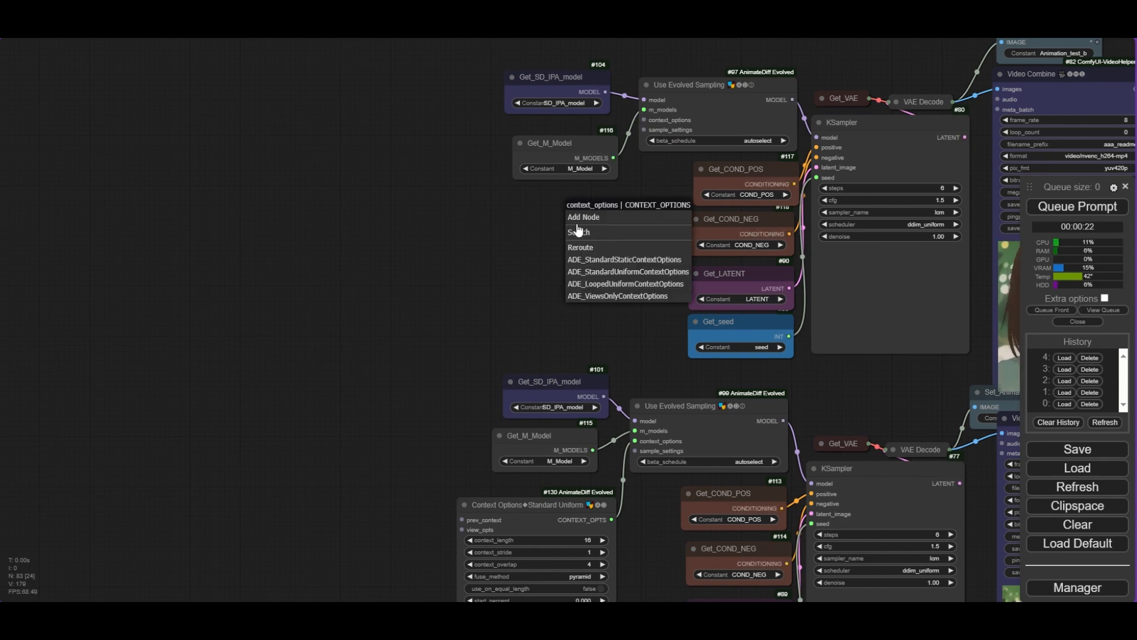
pyautogui.click(637, 276)
pyautogui.moveTo(647, 253); pyautogui.dragTo(535, 237)
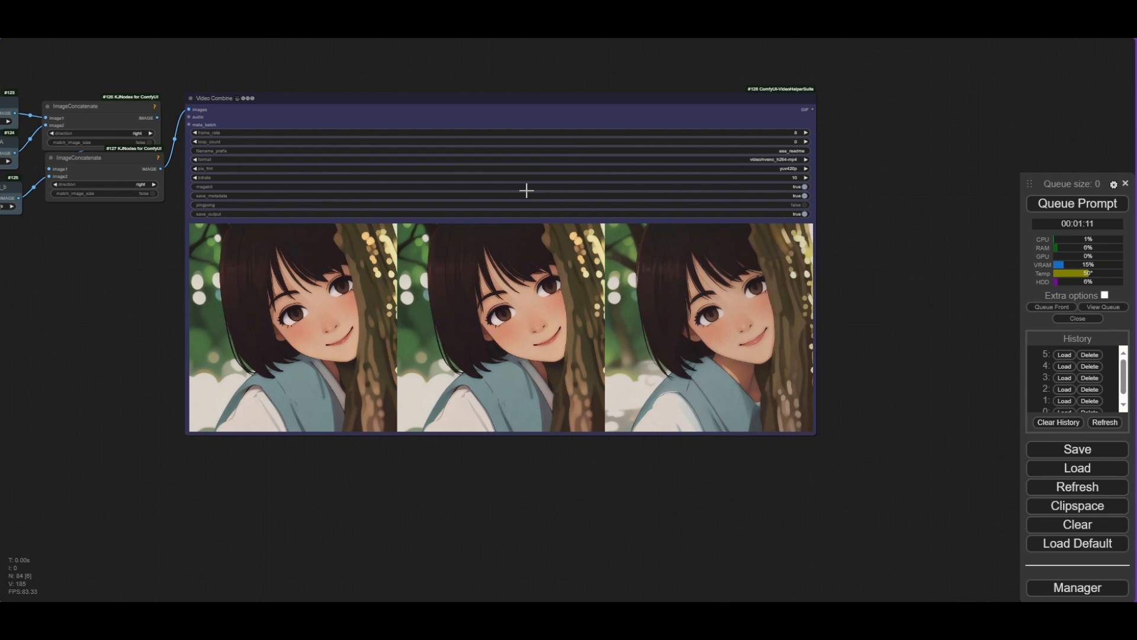
# - Chain the Standard Uniform context options into a Standard Static context options node feeding the upper Use Evolved Sampling
pyautogui.scroll(4, 456, 316)
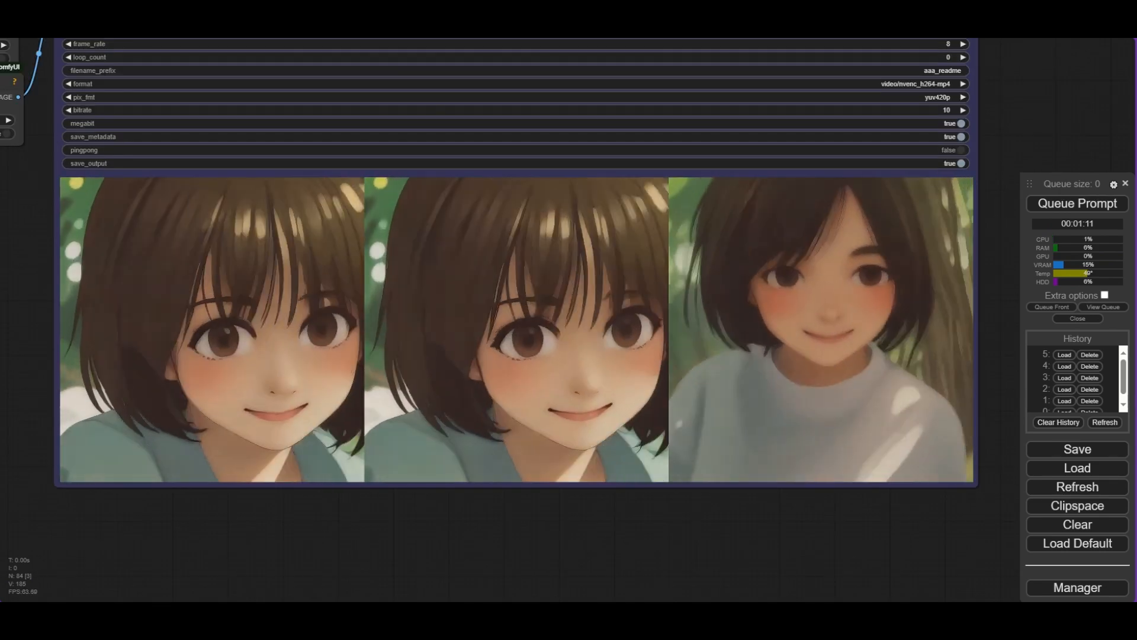
pyautogui.click(1125, 184)
pyautogui.moveTo(644, 534); pyautogui.dragTo(697, 552)
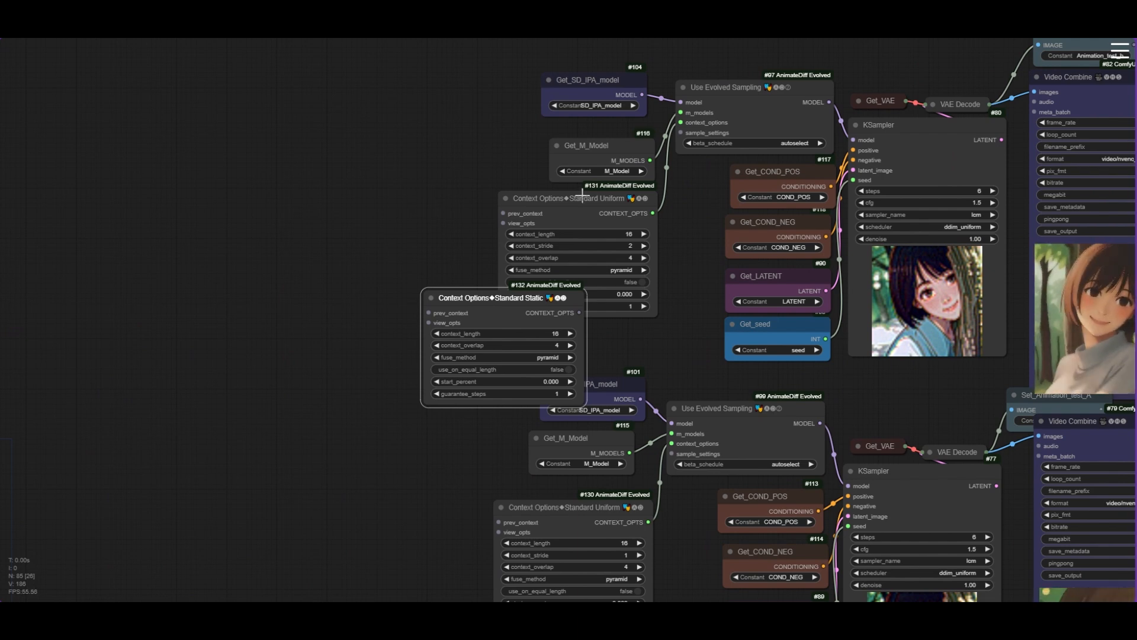
pyautogui.moveTo(582, 192); pyautogui.dragTo(423, 189)
pyautogui.moveTo(542, 293); pyautogui.dragTo(534, 219)
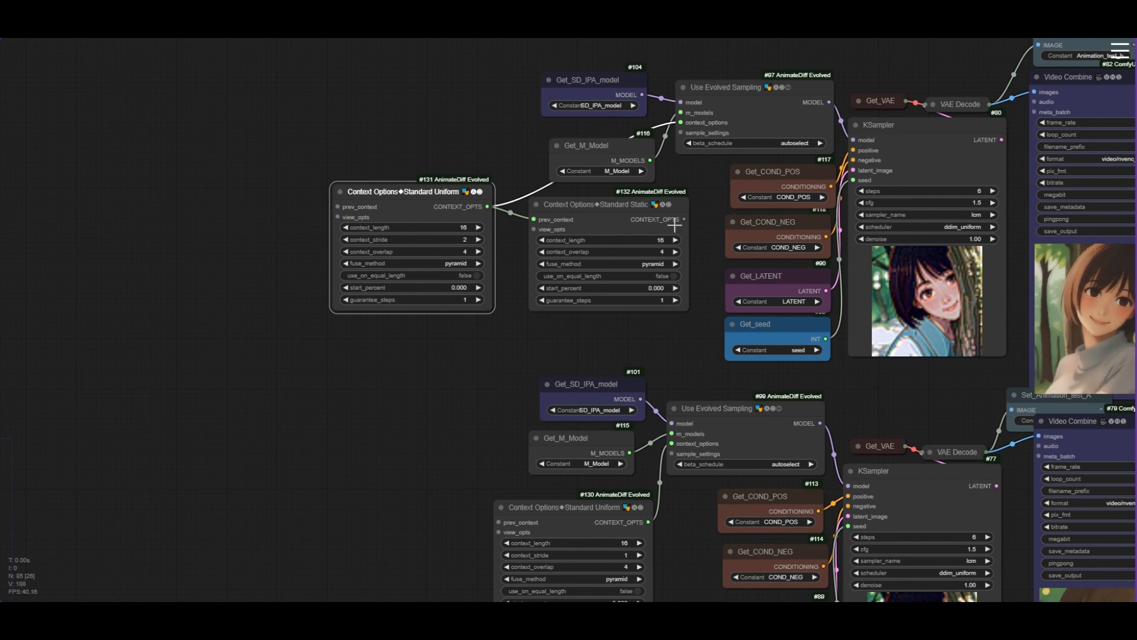
pyautogui.moveTo(685, 221); pyautogui.dragTo(681, 124)
# - Set the Standard Static context options' start_percent to 0.15
pyautogui.moveTo(611, 204); pyautogui.dragTo(592, 198)
pyautogui.scroll(-1, 646, 275)
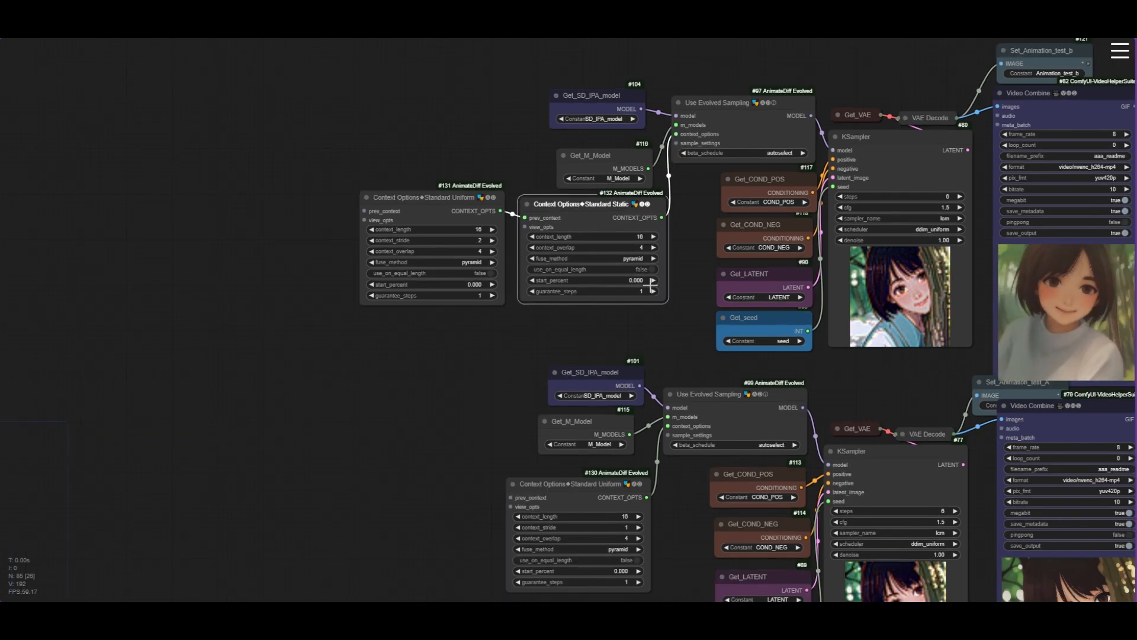
pyautogui.moveTo(660, 334); pyautogui.dragTo(584, 318)
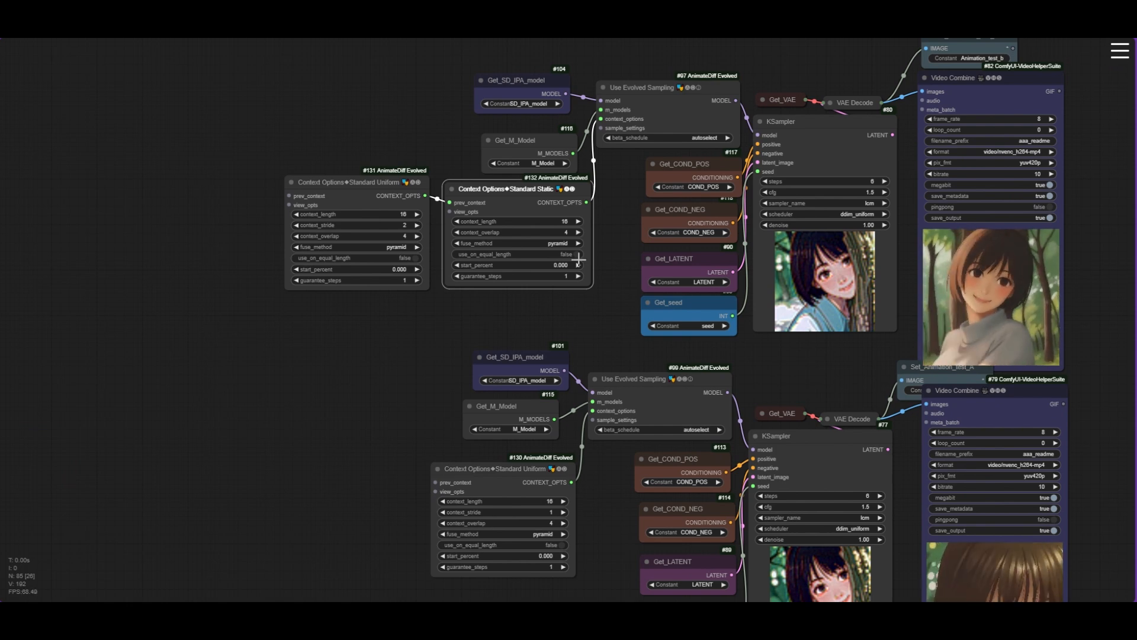
pyautogui.click(561, 265)
pyautogui.write('0.15')
pyautogui.press('Return')
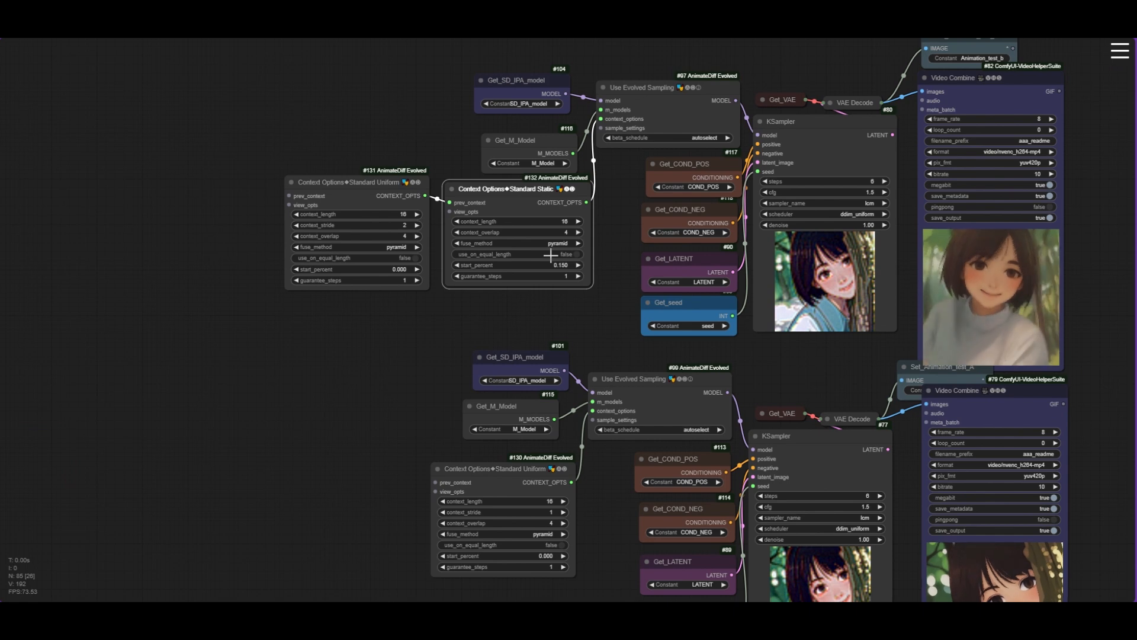
# - Queue the prompt to render the workflow
pyautogui.scroll(1, 563, 234)
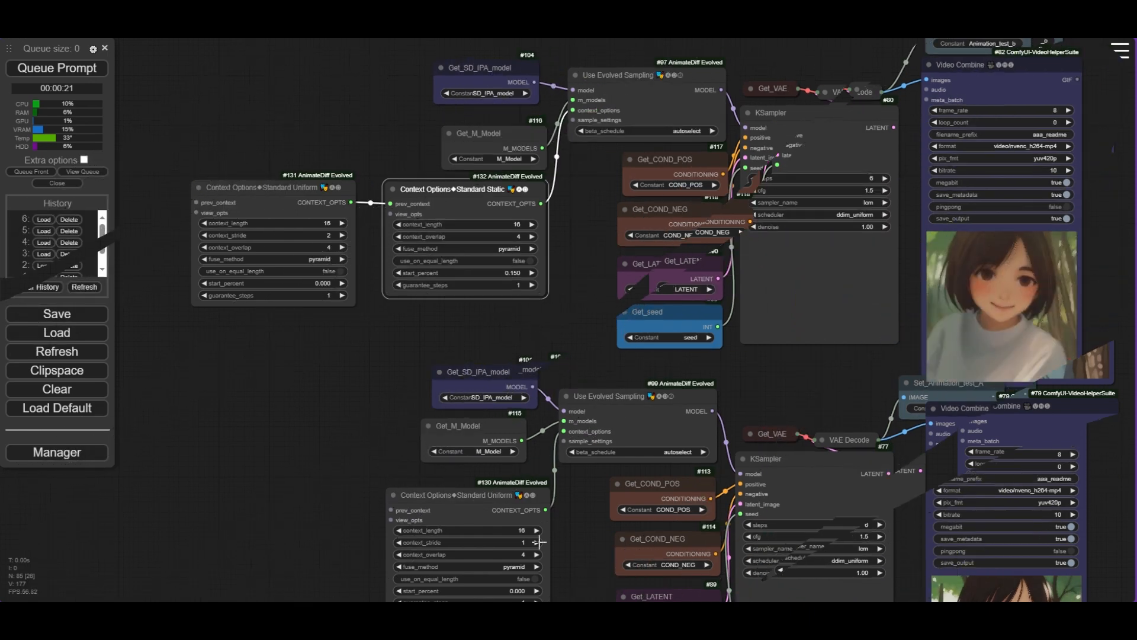
pyautogui.scroll(3, 537, 542)
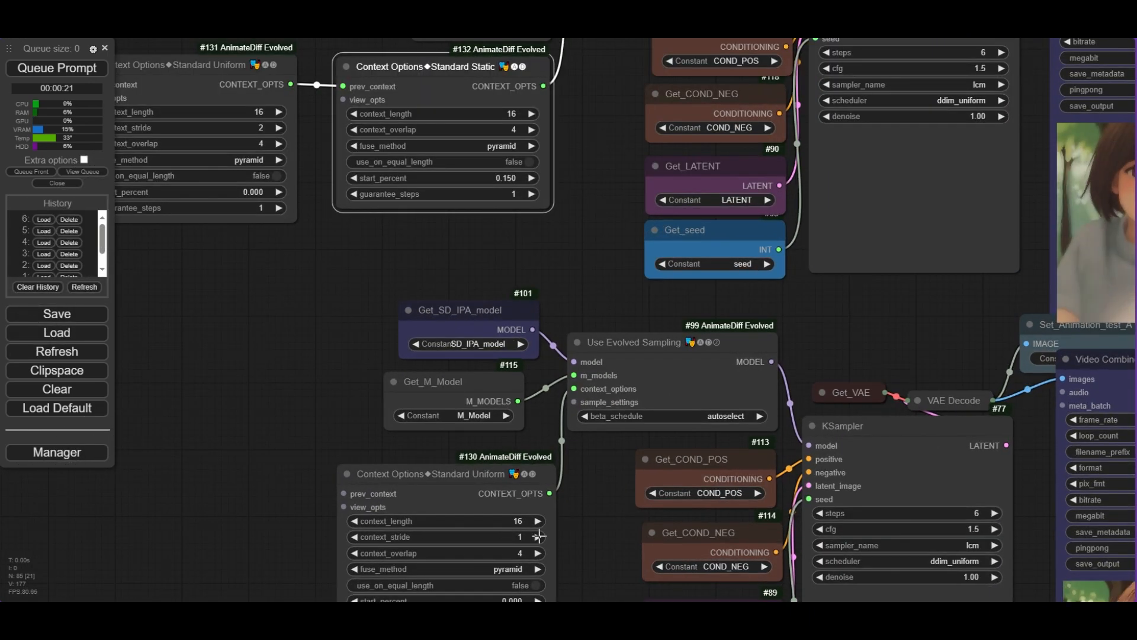
pyautogui.scroll(-4, 539, 538)
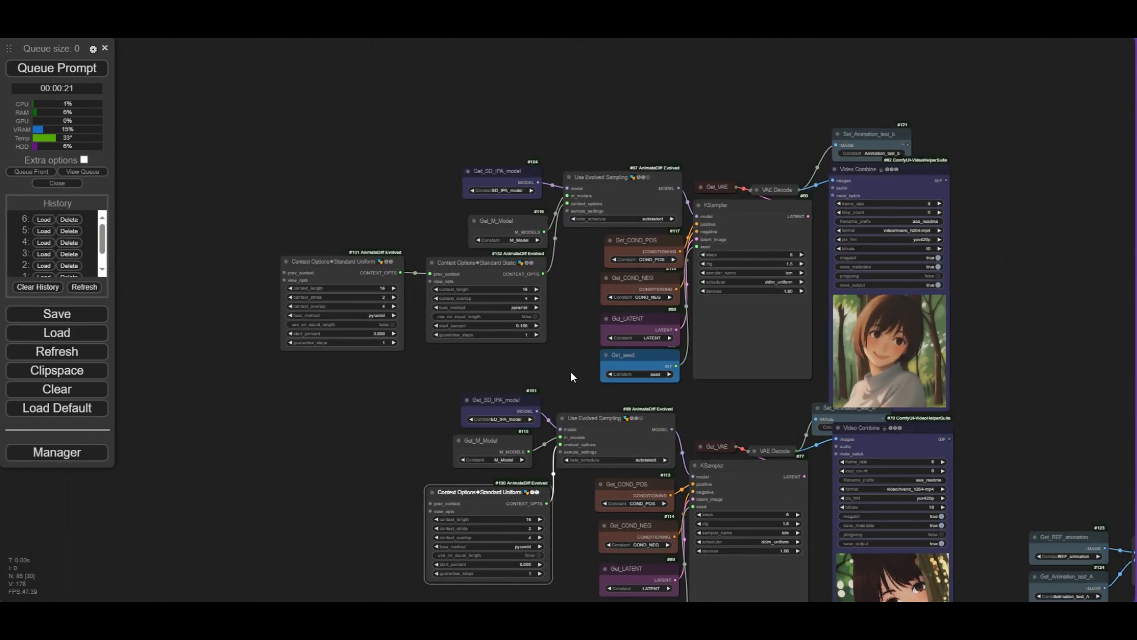
pyautogui.moveTo(570, 371); pyautogui.dragTo(414, 344)
pyautogui.click(29, 70)
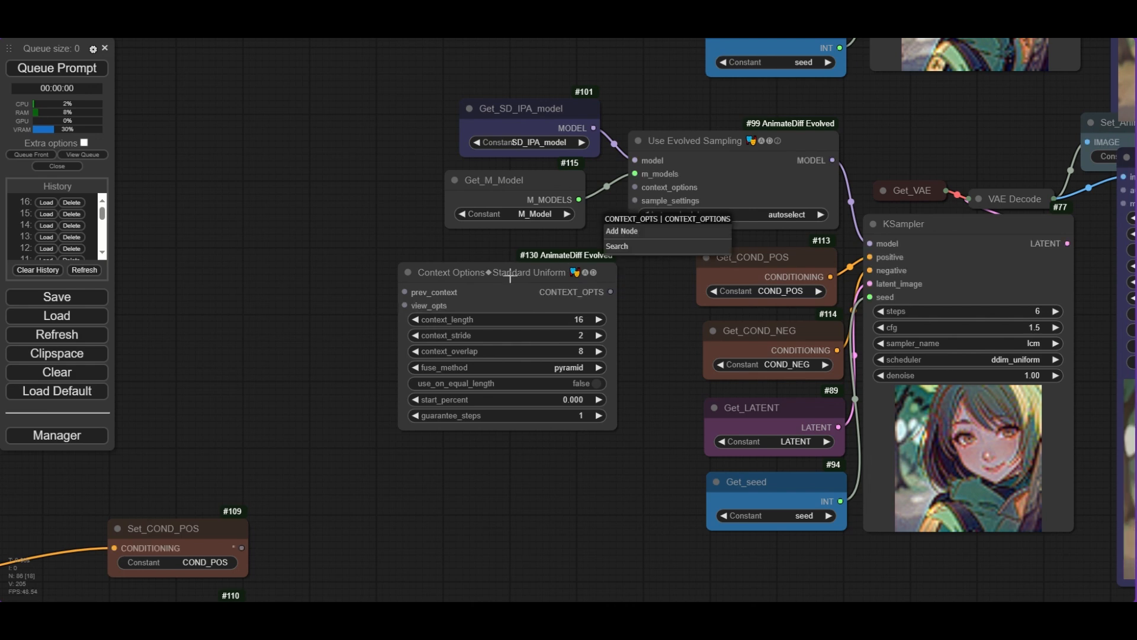
# - Replace the #130 Standard Uniform context options with a Looped Uniform context options node connected to the lower Use Evolved Sampling
pyautogui.click(510, 274)
pyautogui.press('Delete')
pyautogui.doubleClick(504, 286)
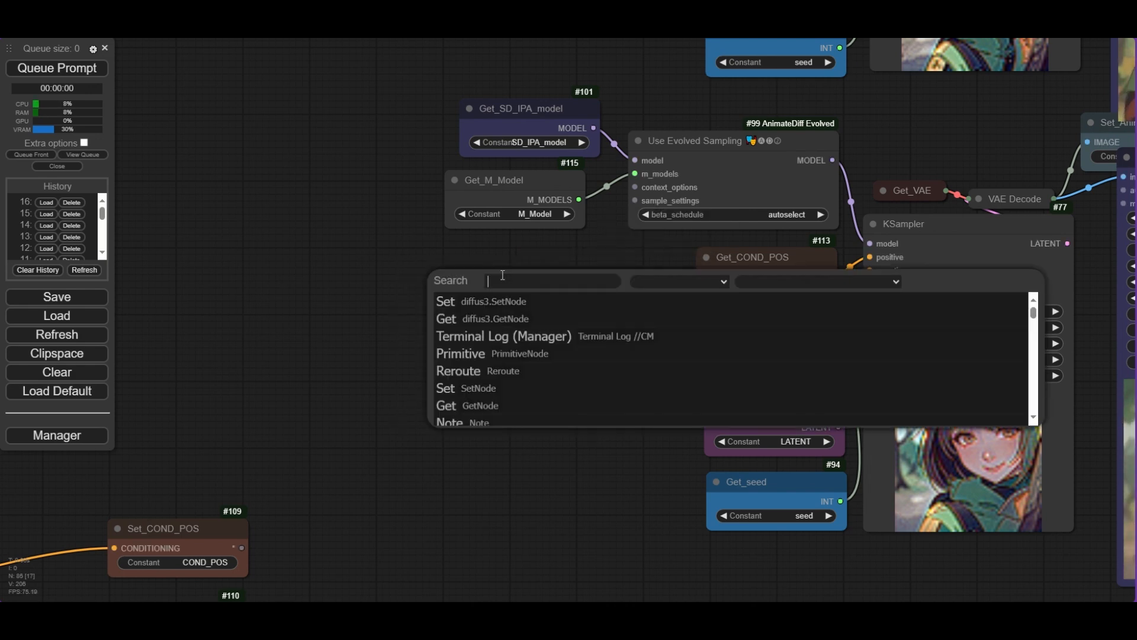
pyautogui.moveTo(607, 248); pyautogui.dragTo(607, 247)
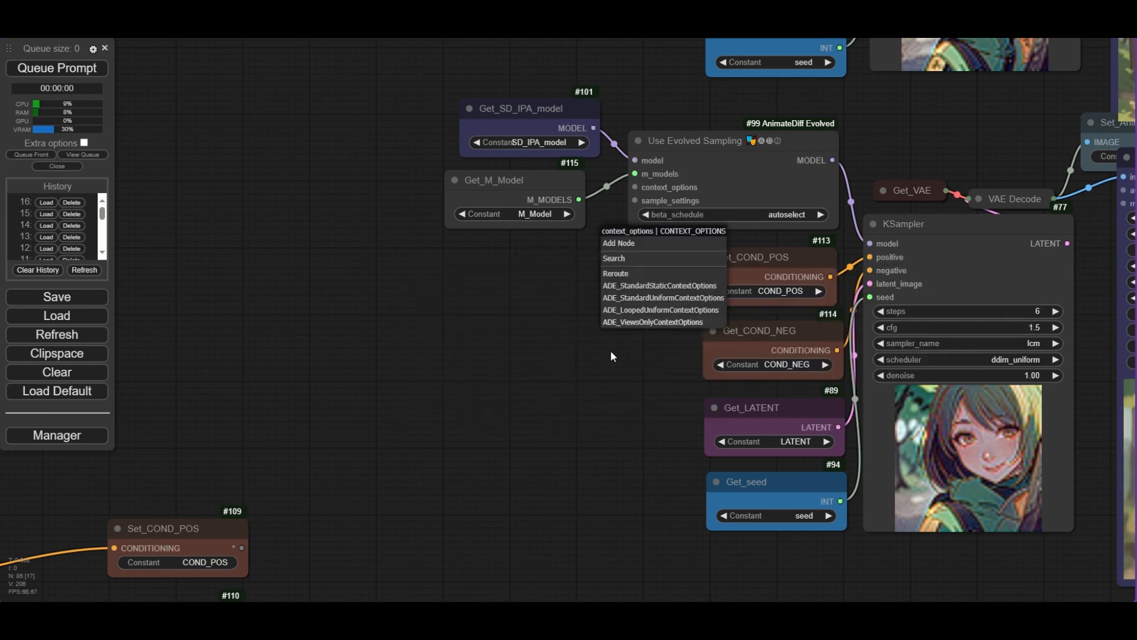
pyautogui.click(665, 310)
# - Connect a new Looped Uniform context options node to the upper Use Evolved Sampling's context_options input
pyautogui.moveTo(680, 240); pyautogui.dragTo(435, 271)
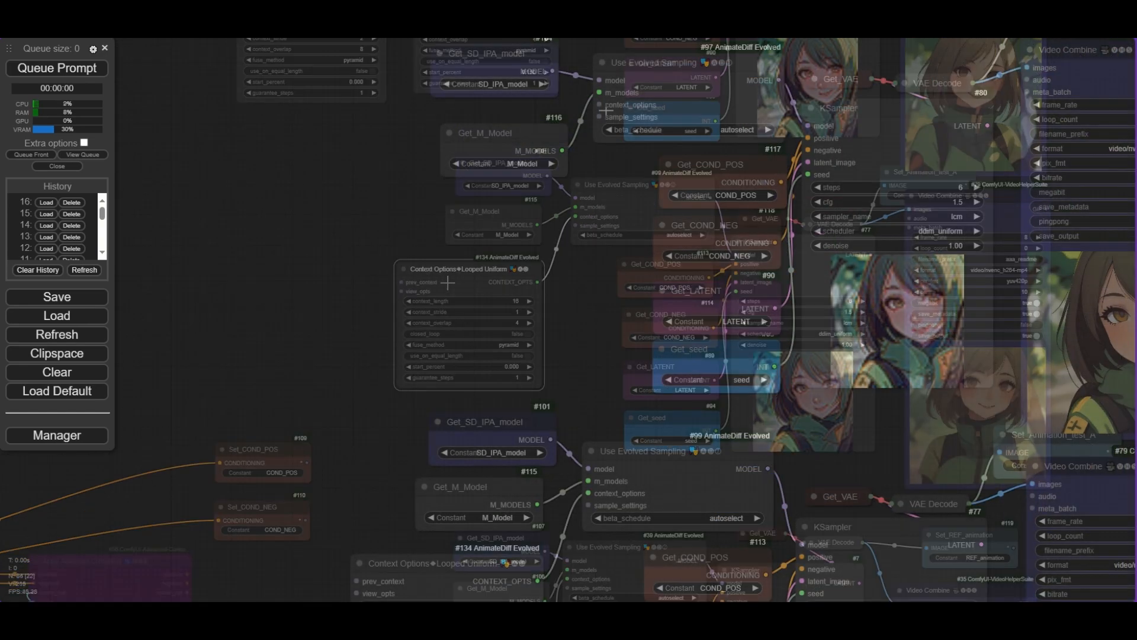
pyautogui.moveTo(599, 104); pyautogui.dragTo(557, 254)
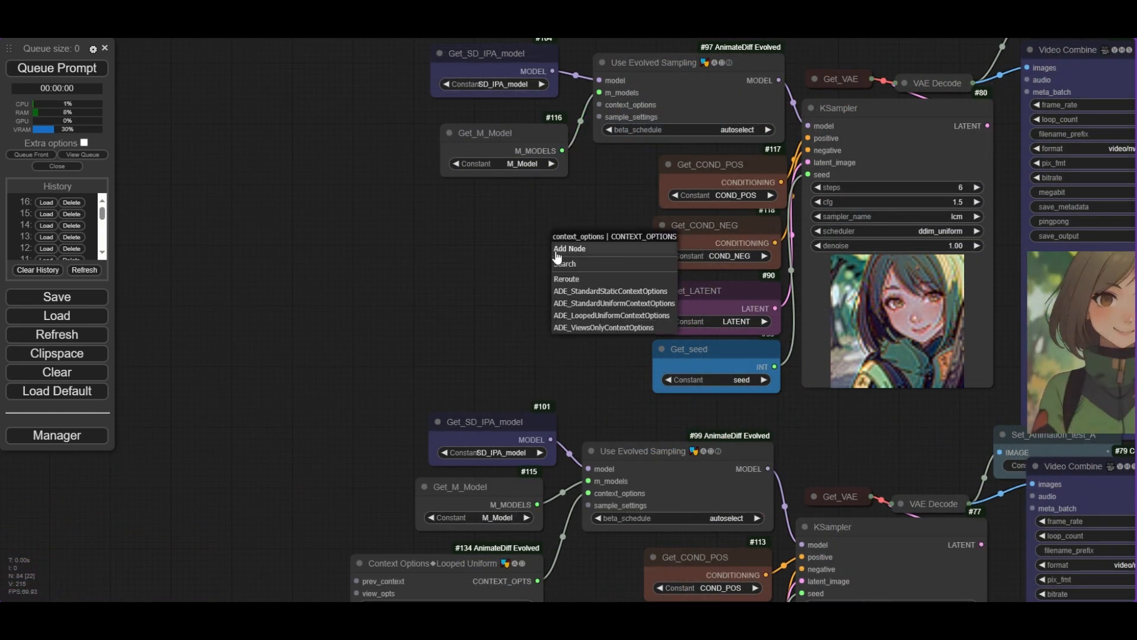
pyautogui.click(610, 315)
pyautogui.moveTo(637, 248); pyautogui.dragTo(449, 206)
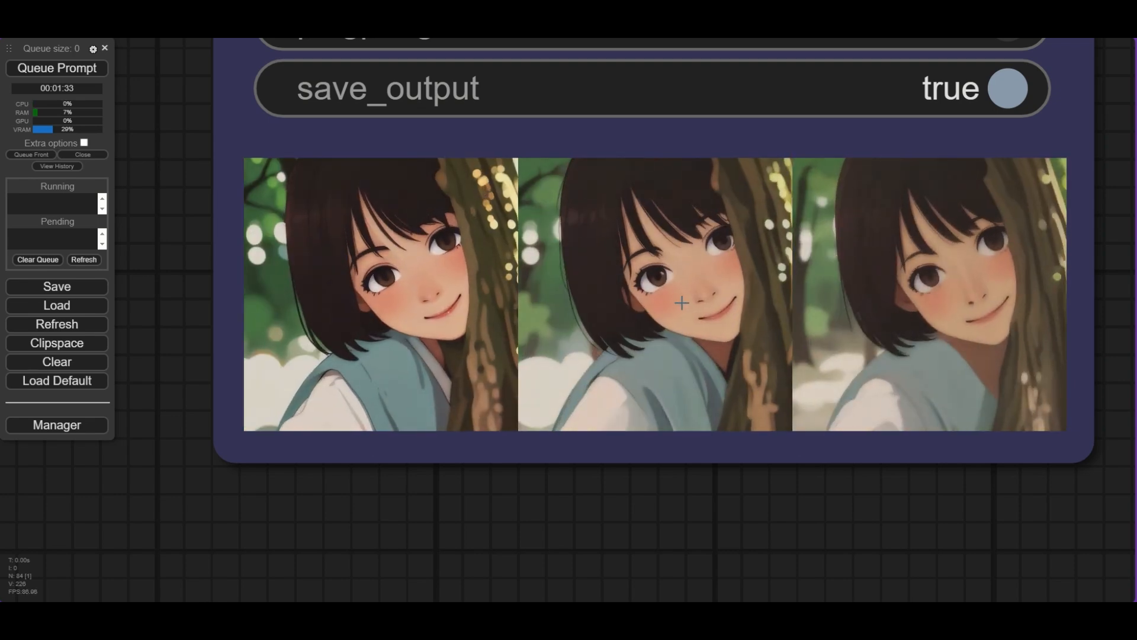
pyautogui.scroll(-2, 683, 304)
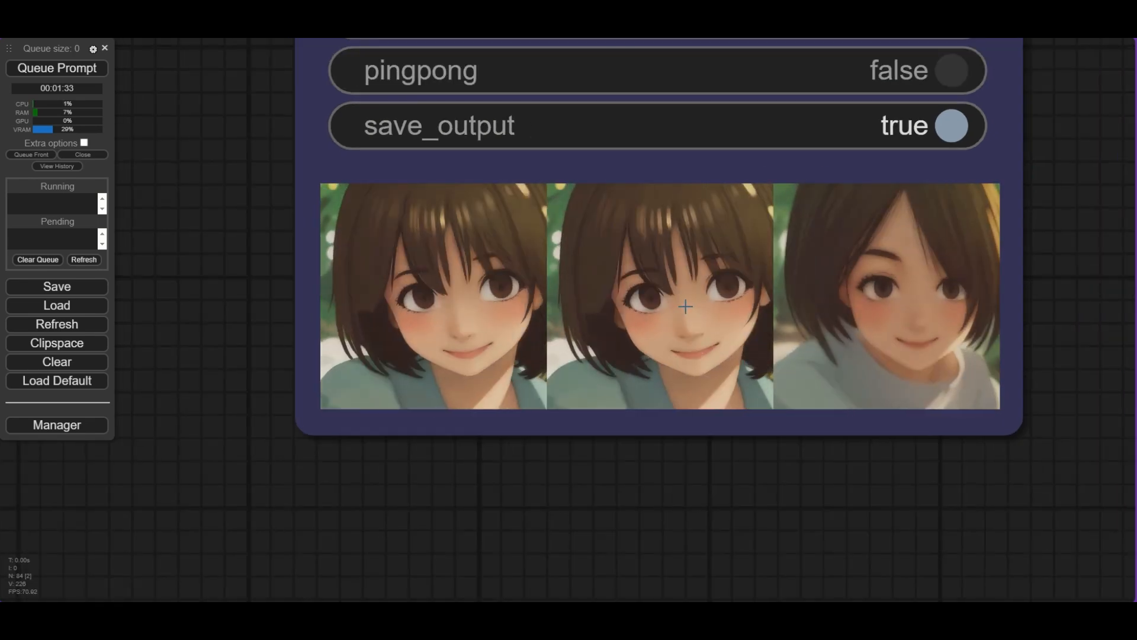